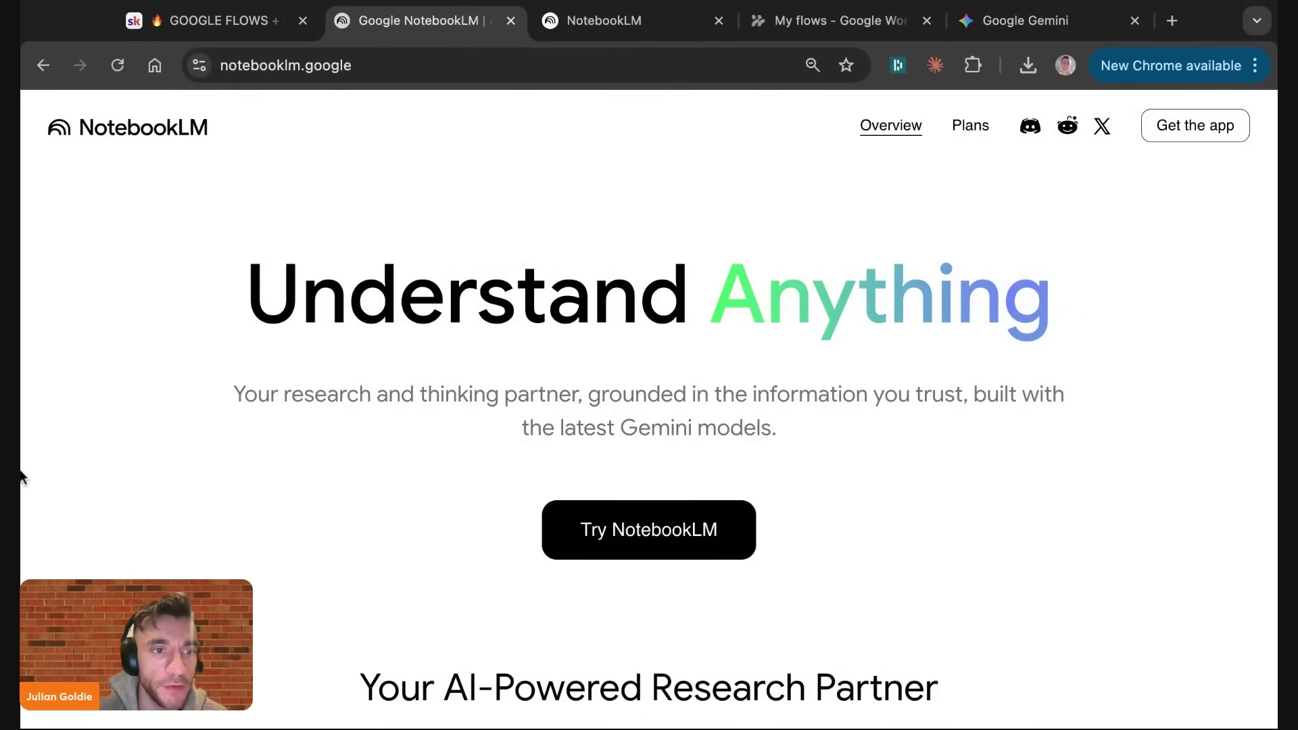
Step: Switch to NotebookLM and open the notebook "Ultimate Guide to Muscle Building, Nutrition, and Meal Prep"
click(627, 17)
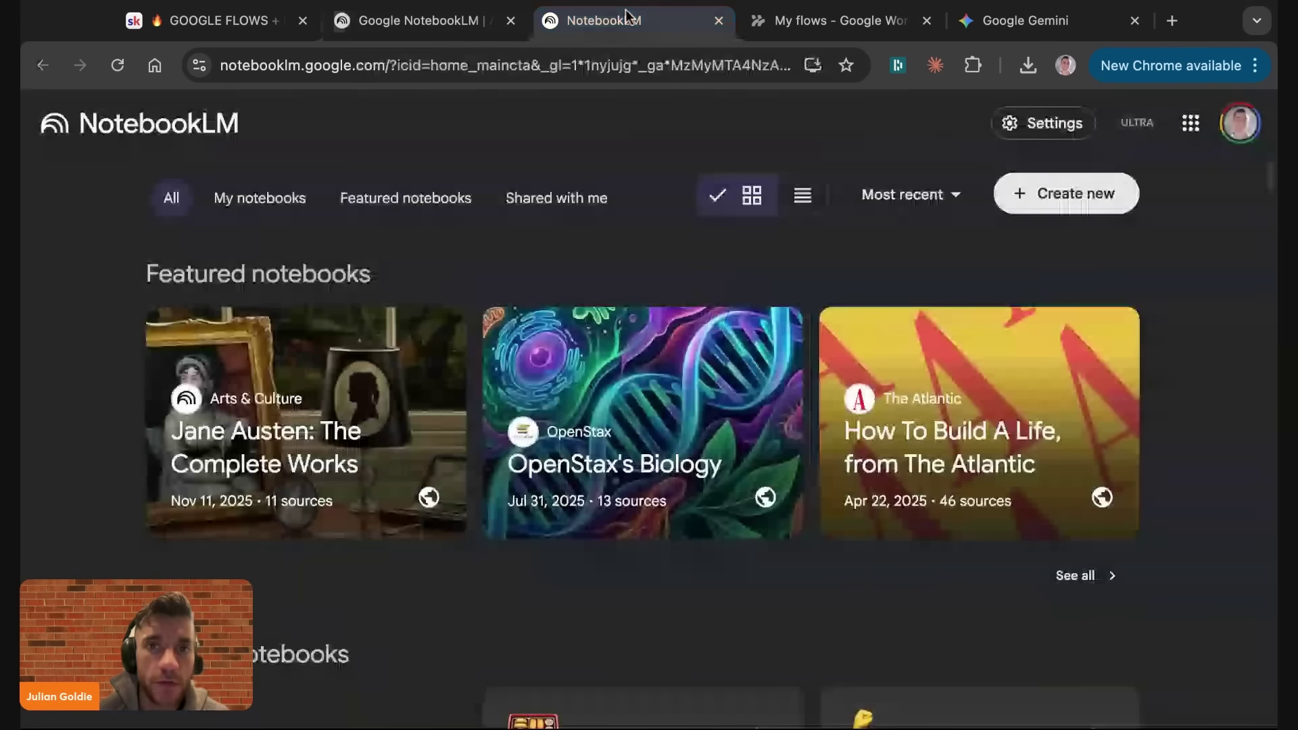
scroll(554, 436, down, 6)
click(681, 430)
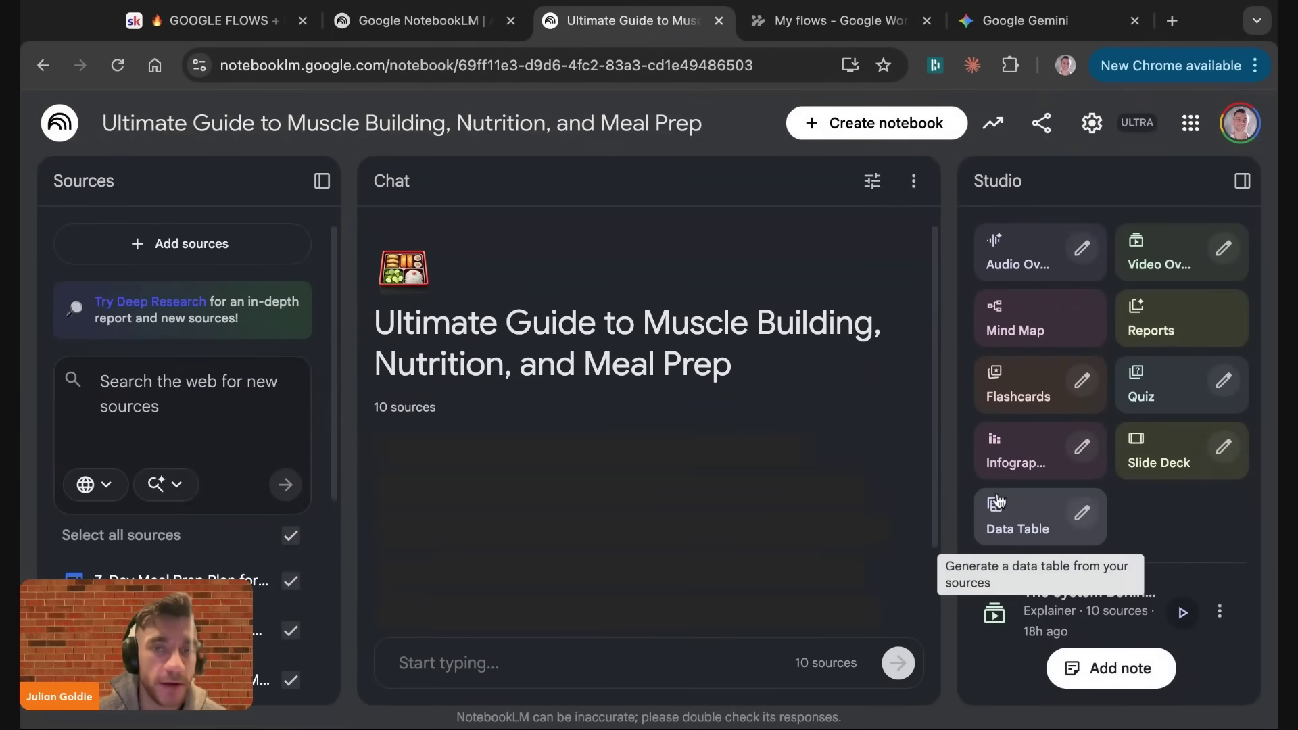
Step: Switch to Google Workspace Studio and look through the list of existing flows
click(835, 19)
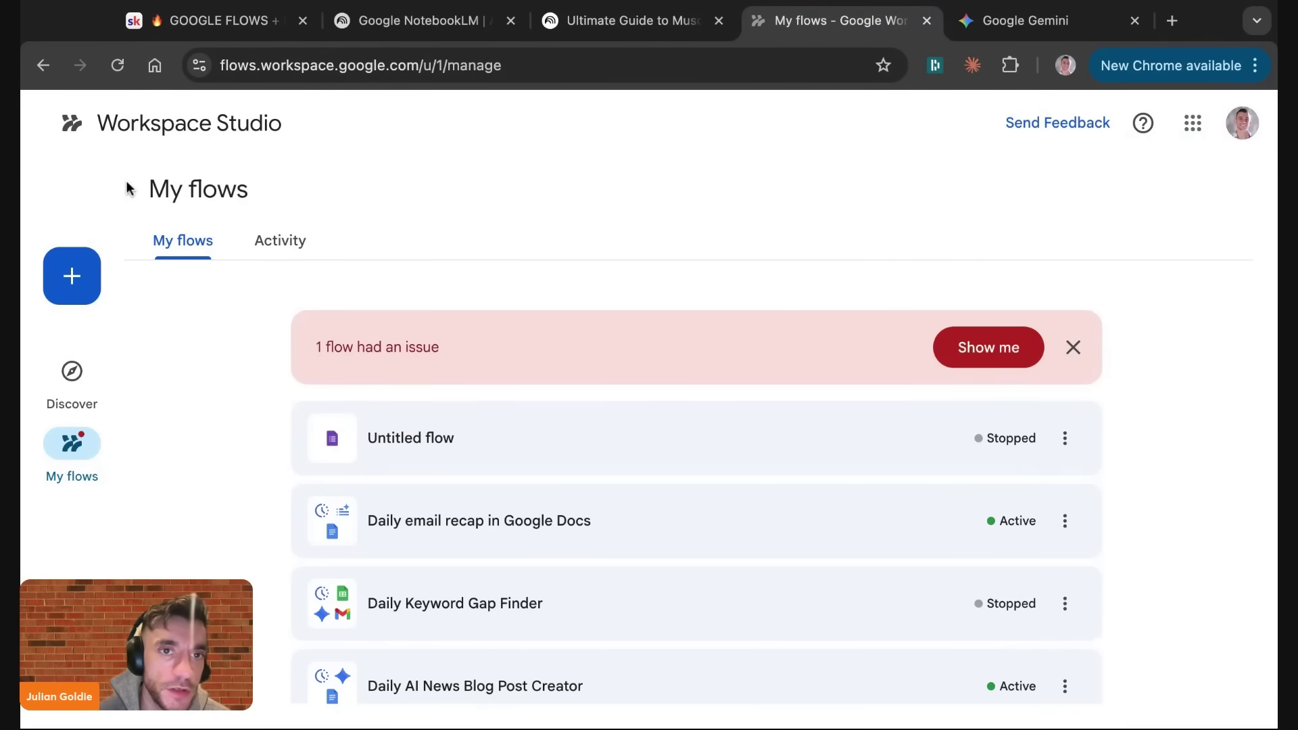
drag(127, 184, 315, 179)
click(205, 494)
scroll(500, 481, down, 3)
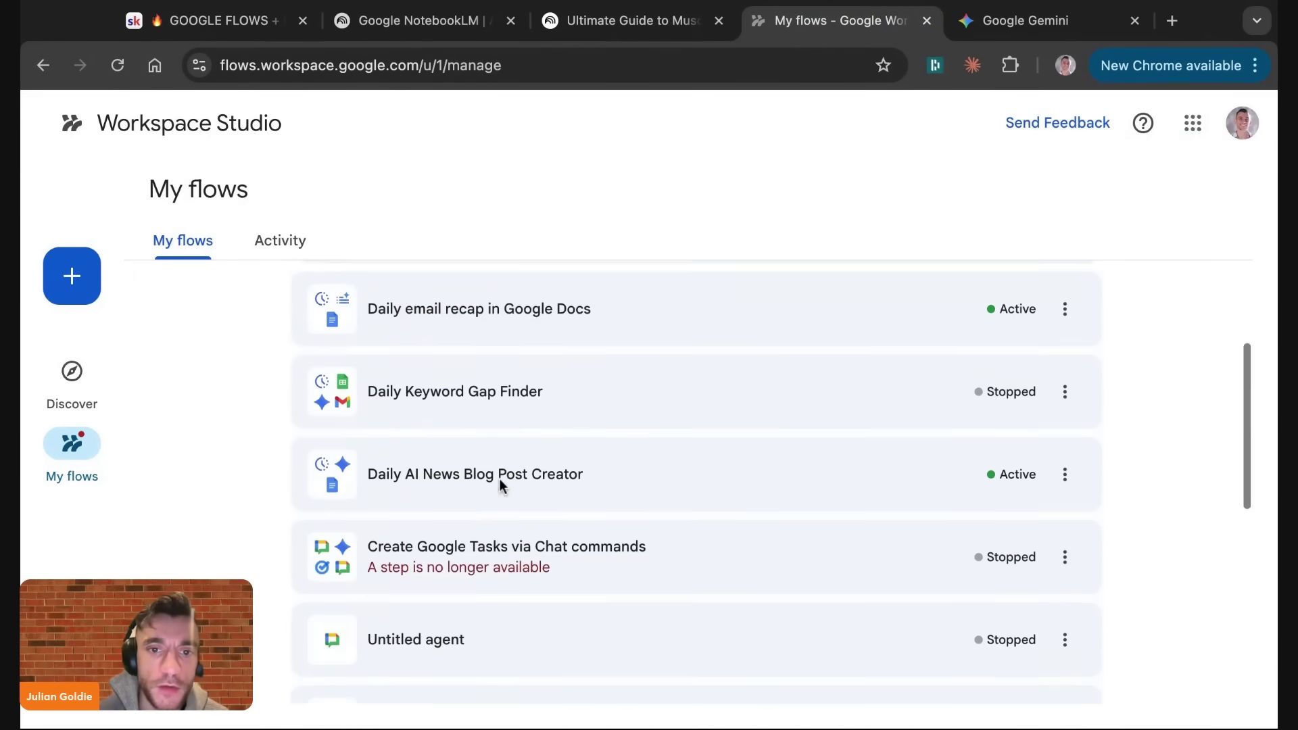
scroll(500, 480, down, 1)
scroll(463, 376, up, 2)
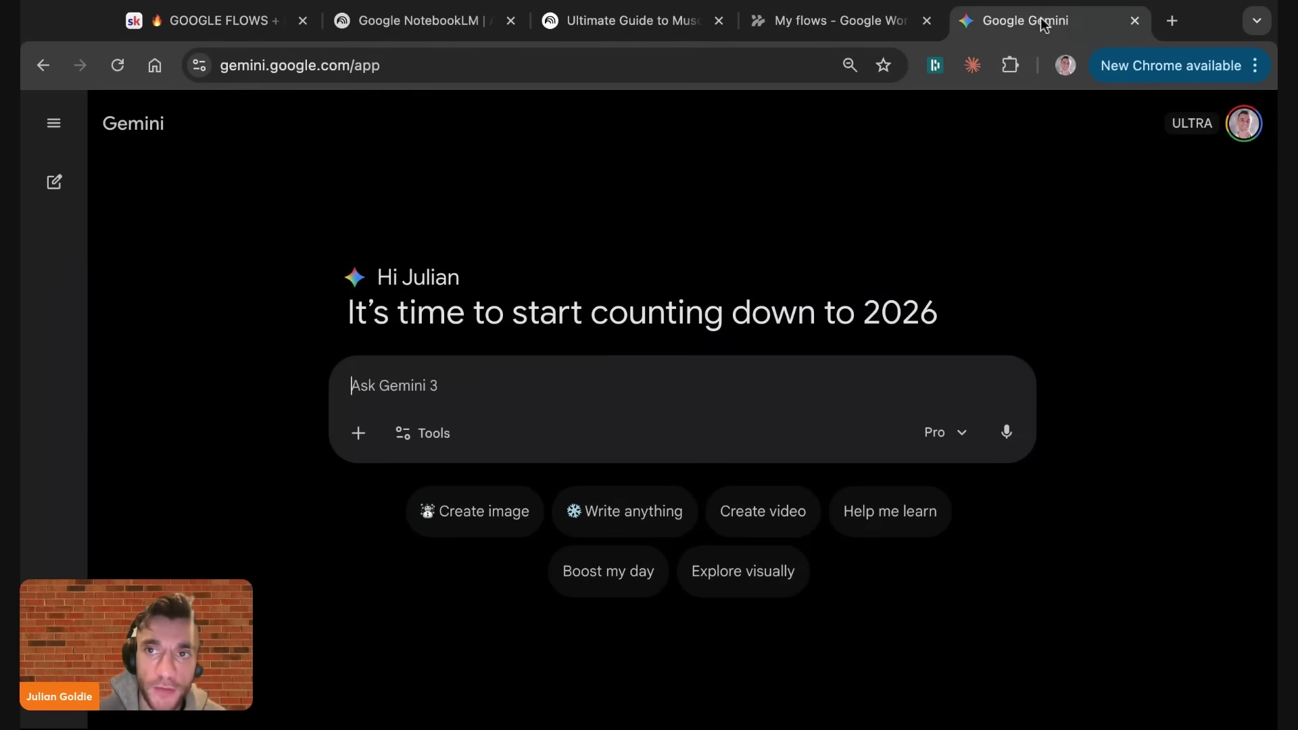
Step: Switch to Gemini, view the attachment option for adding a NotebookLM notebook, and dismiss it without attaching anything
click(1034, 21)
click(371, 436)
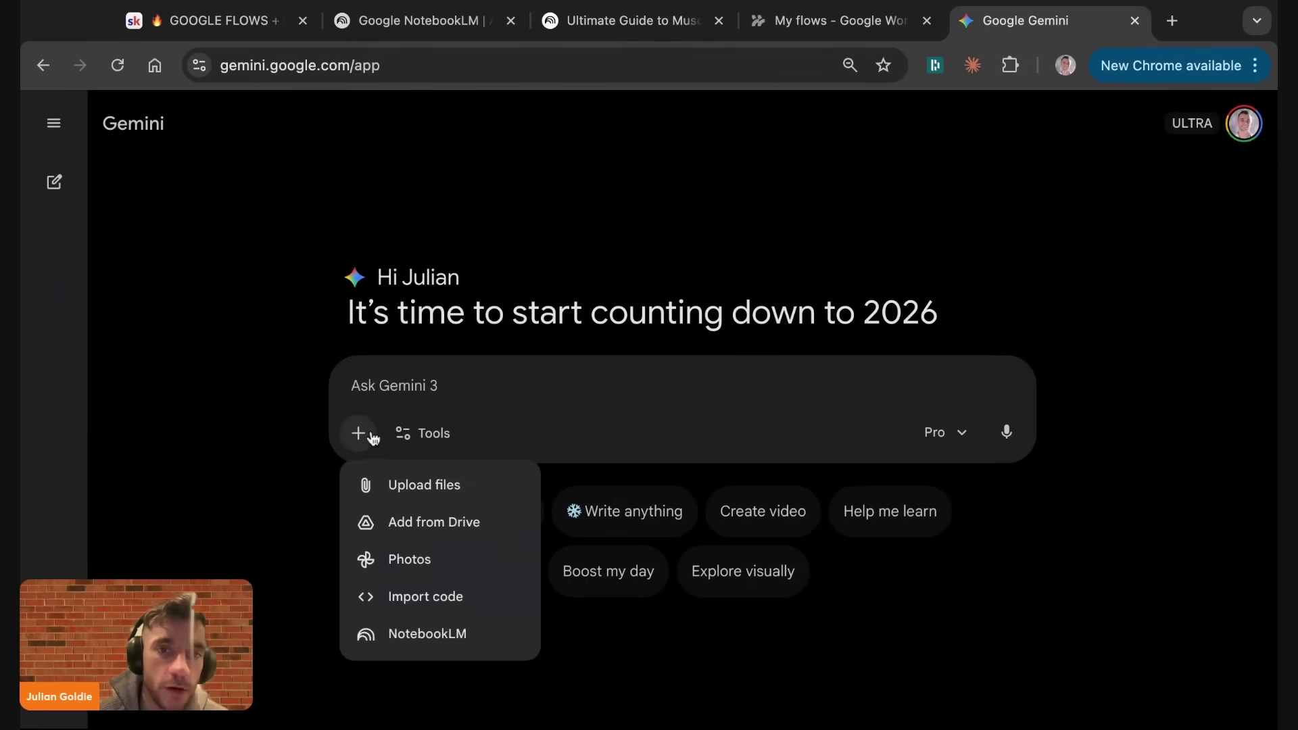
click(462, 634)
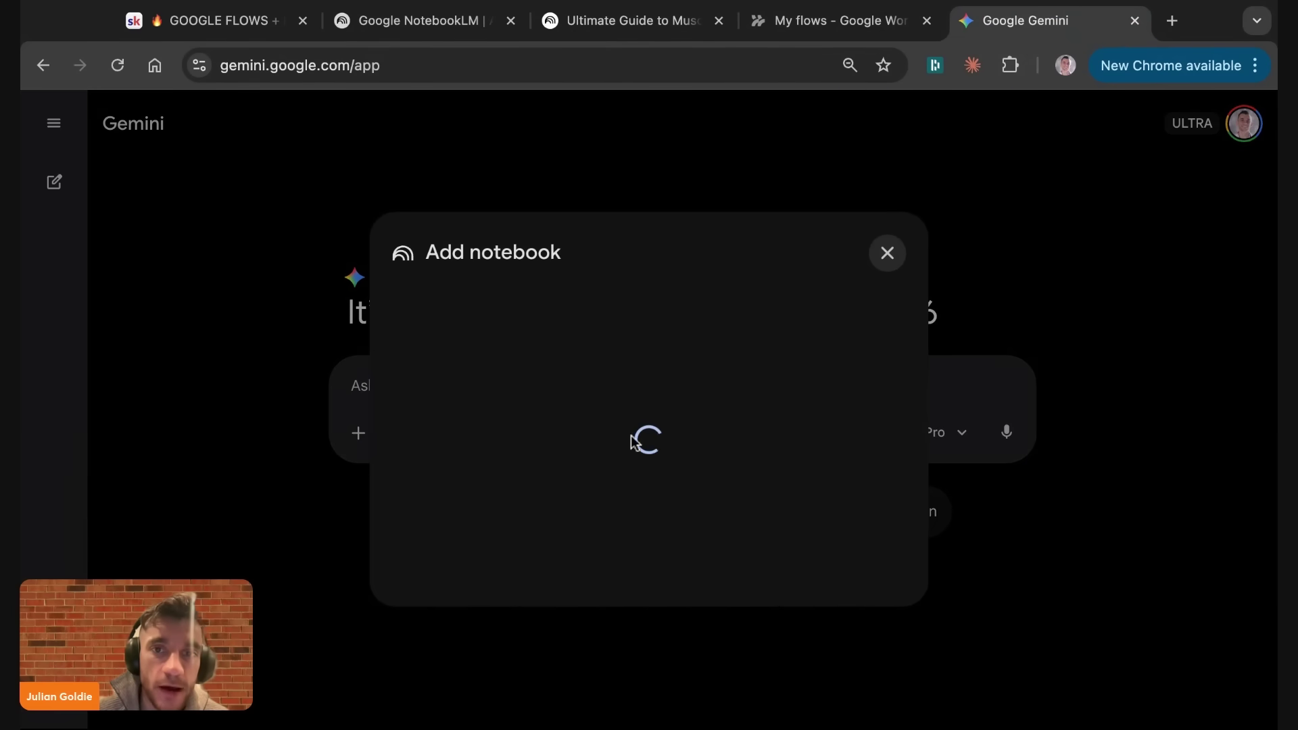
click(887, 179)
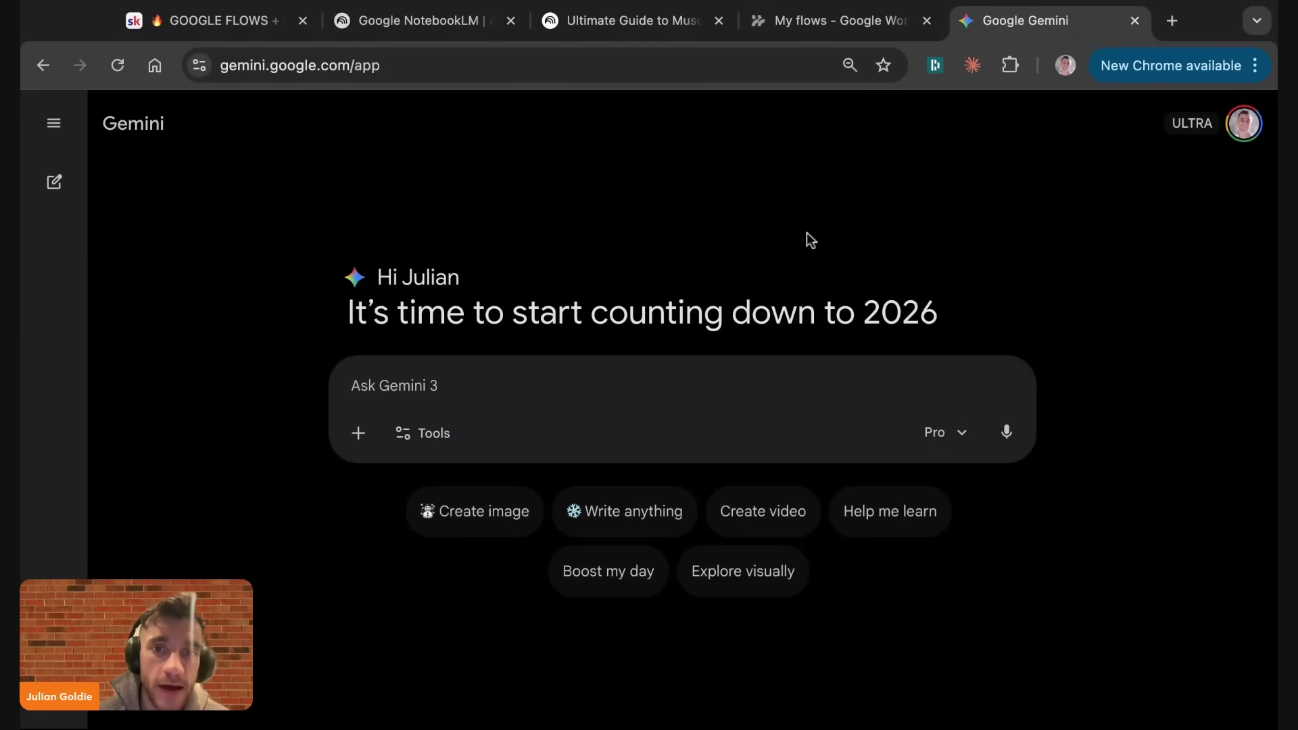
Step: Turn on the Dynamic view tool for the Gemini prompt
click(422, 432)
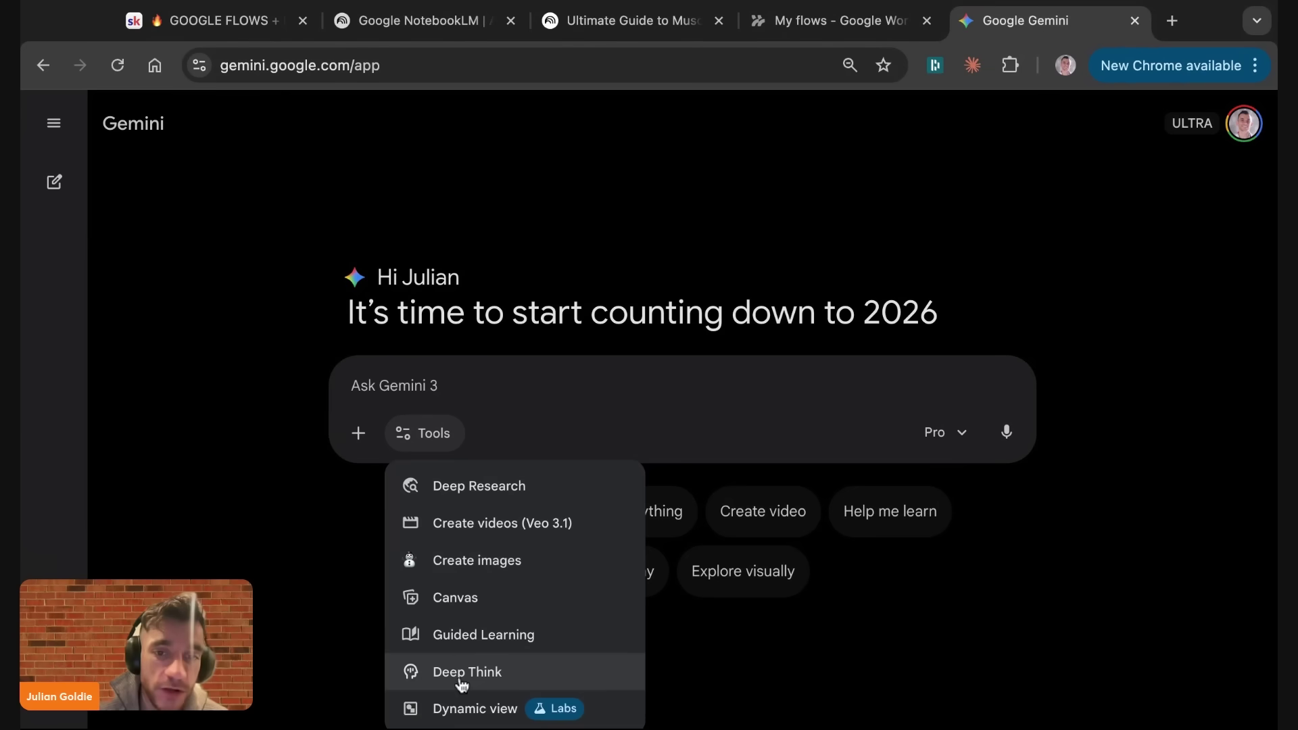
click(458, 711)
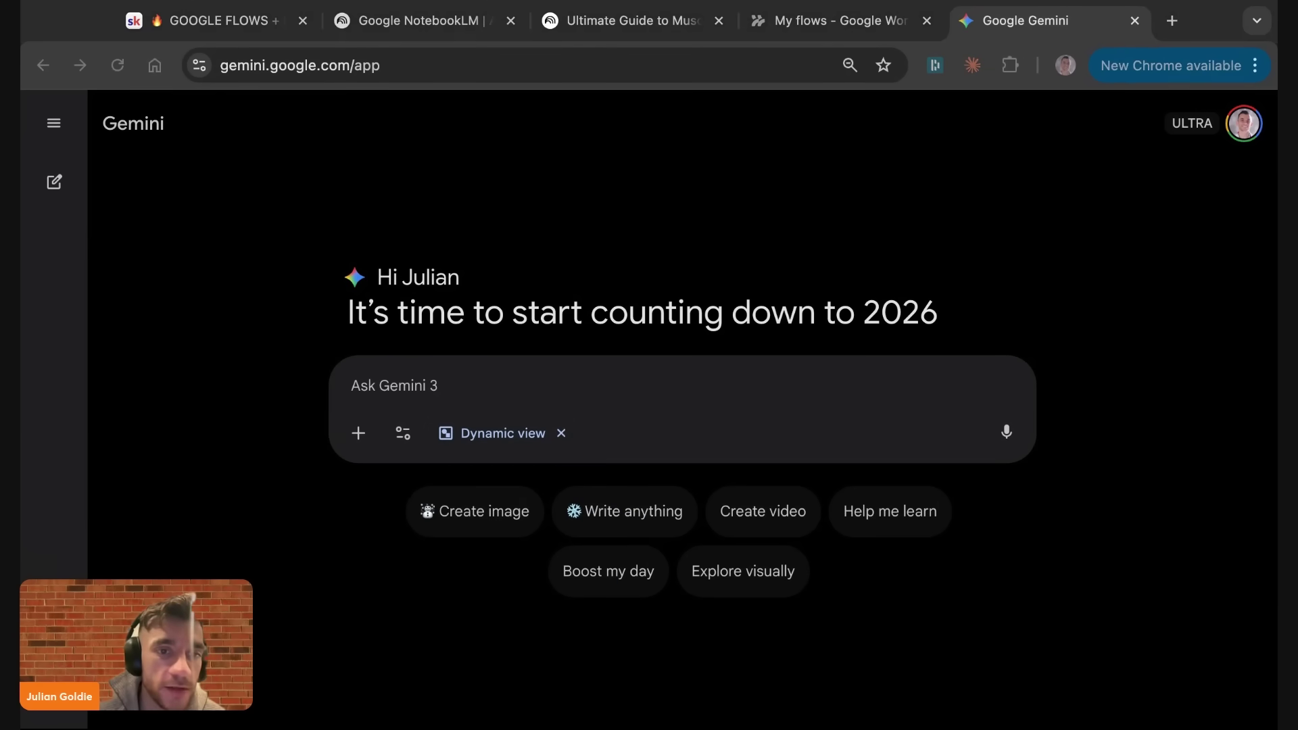
click(521, 270)
key(super+Tab)
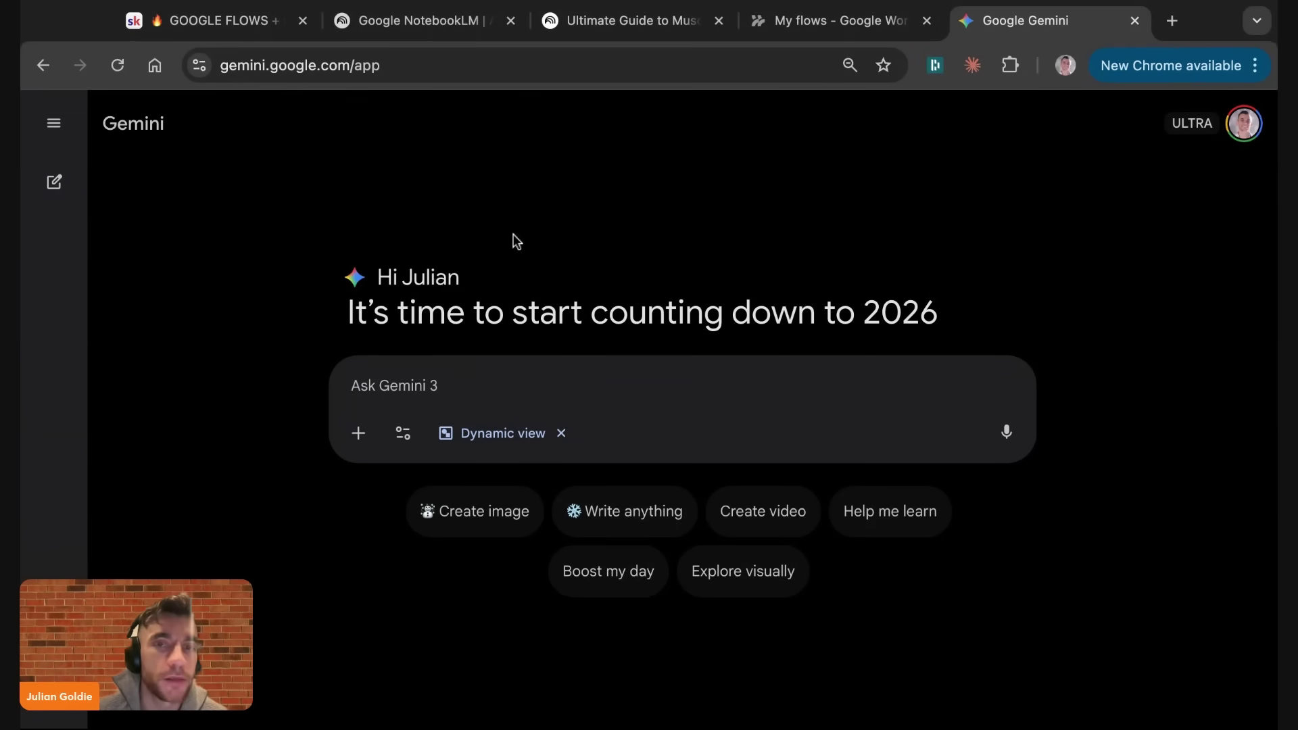
Step: Switch to the Google Flows classroom page on Skool and find the Triple Stack Framework section, highlighting its heading
click(262, 32)
scroll(623, 288, up, 5)
scroll(622, 288, down, 15)
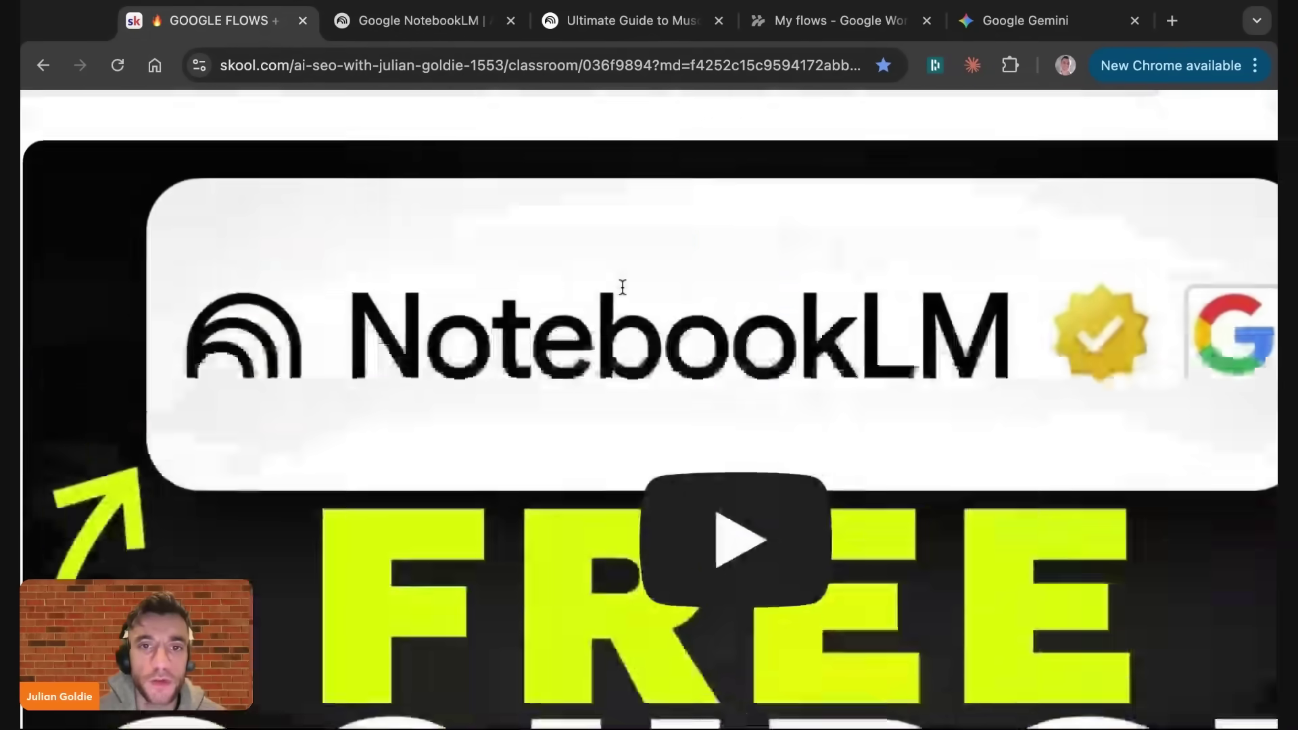
scroll(623, 287, up, 2)
scroll(594, 123, down, 15)
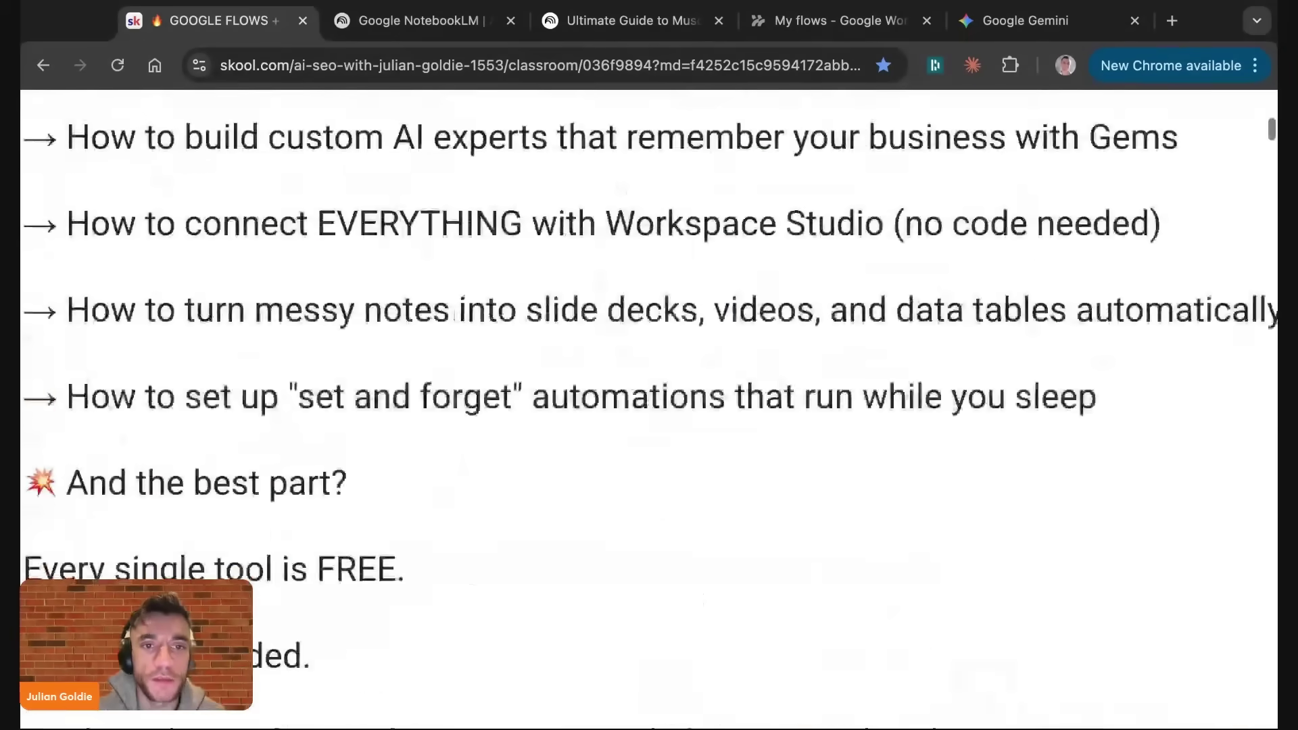
triple_click(601, 259)
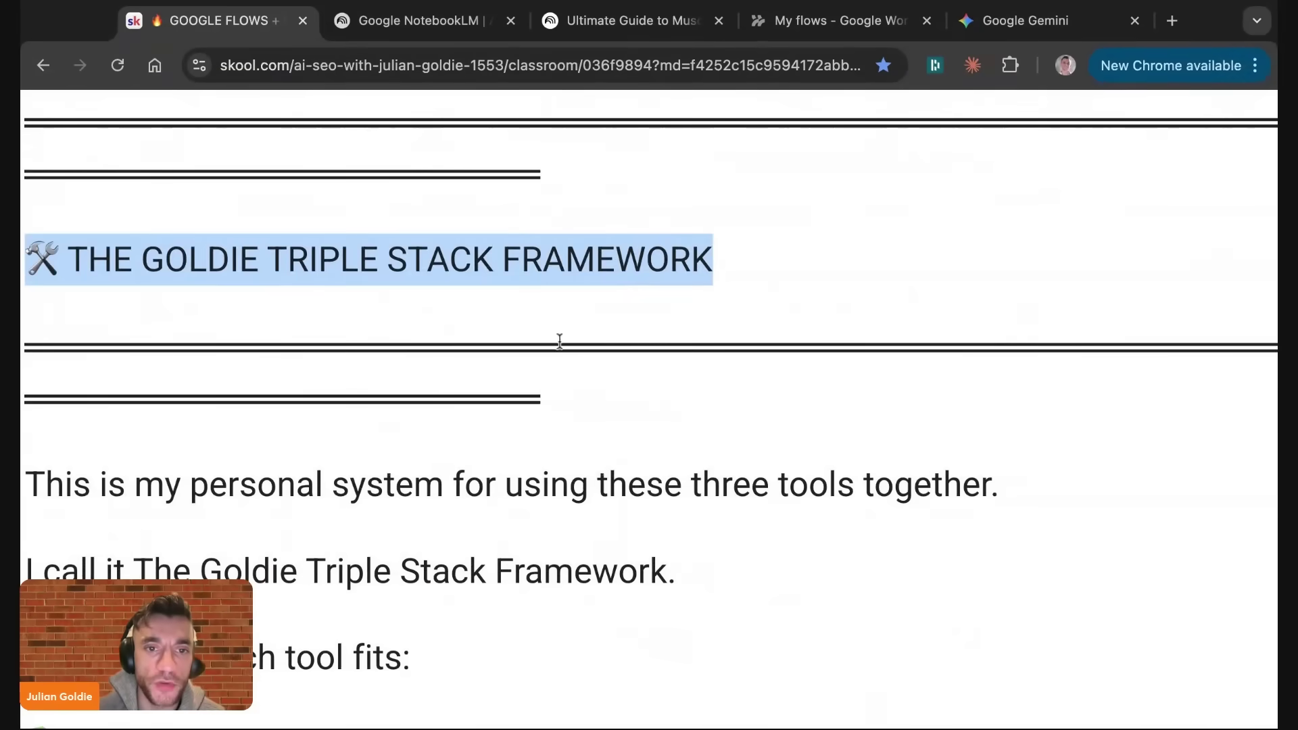
scroll(559, 338, down, 5)
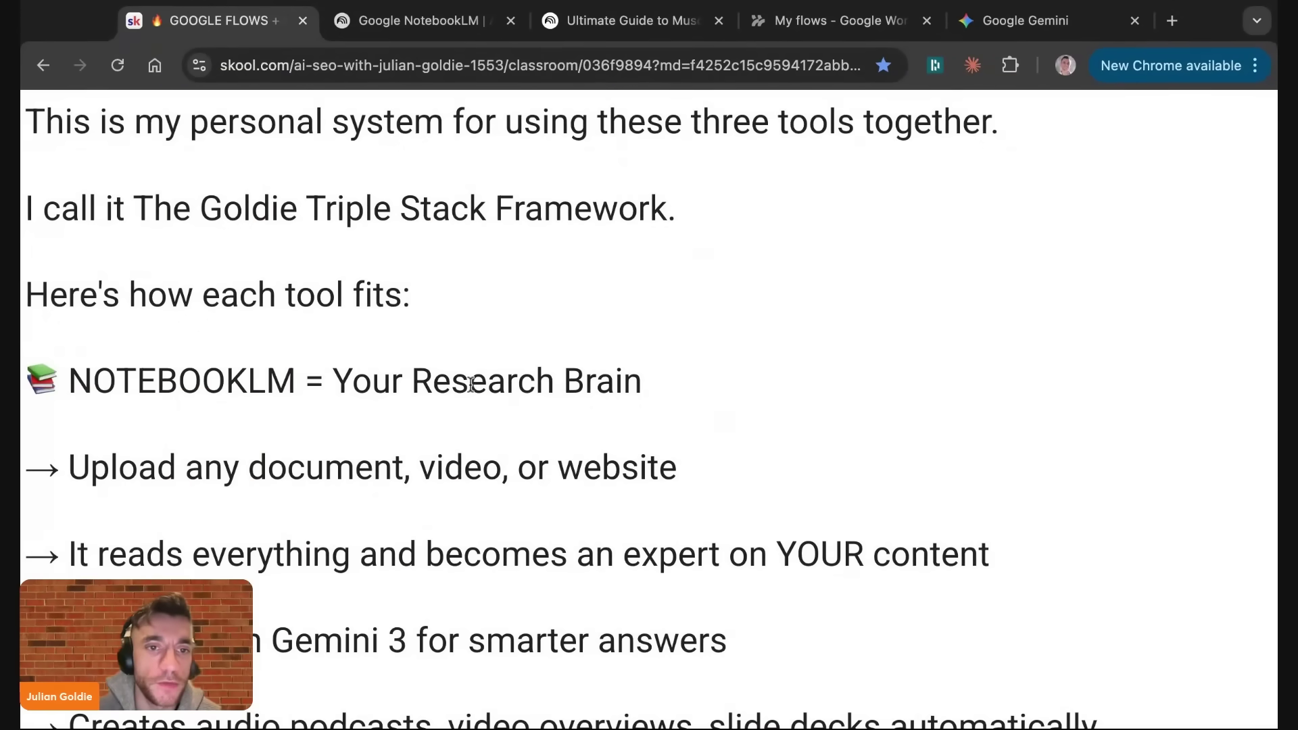
Step: Read the "NOTEBOOKLM = Your Research Brain" part of the framework, highlighting its heading and each bullet line
triple_click(470, 383)
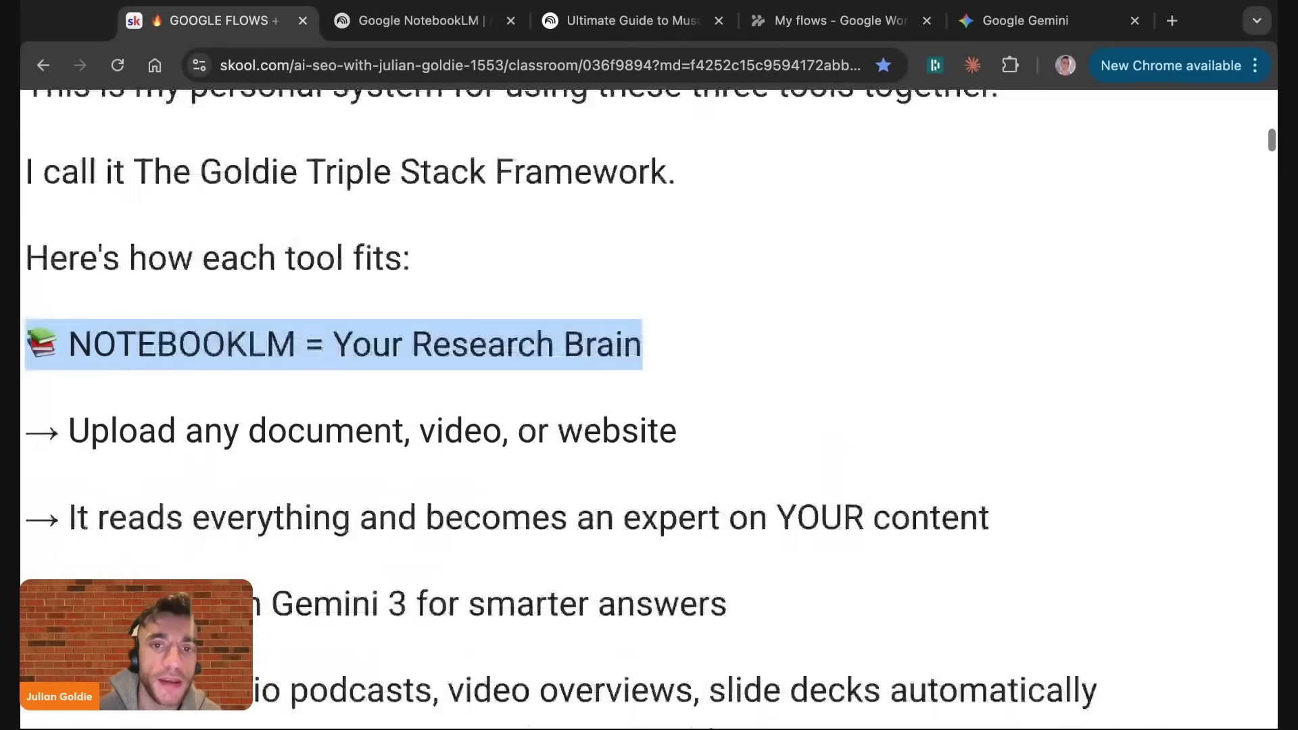
scroll(471, 383, down, 2)
drag(87, 325, 677, 352)
triple_click(325, 426)
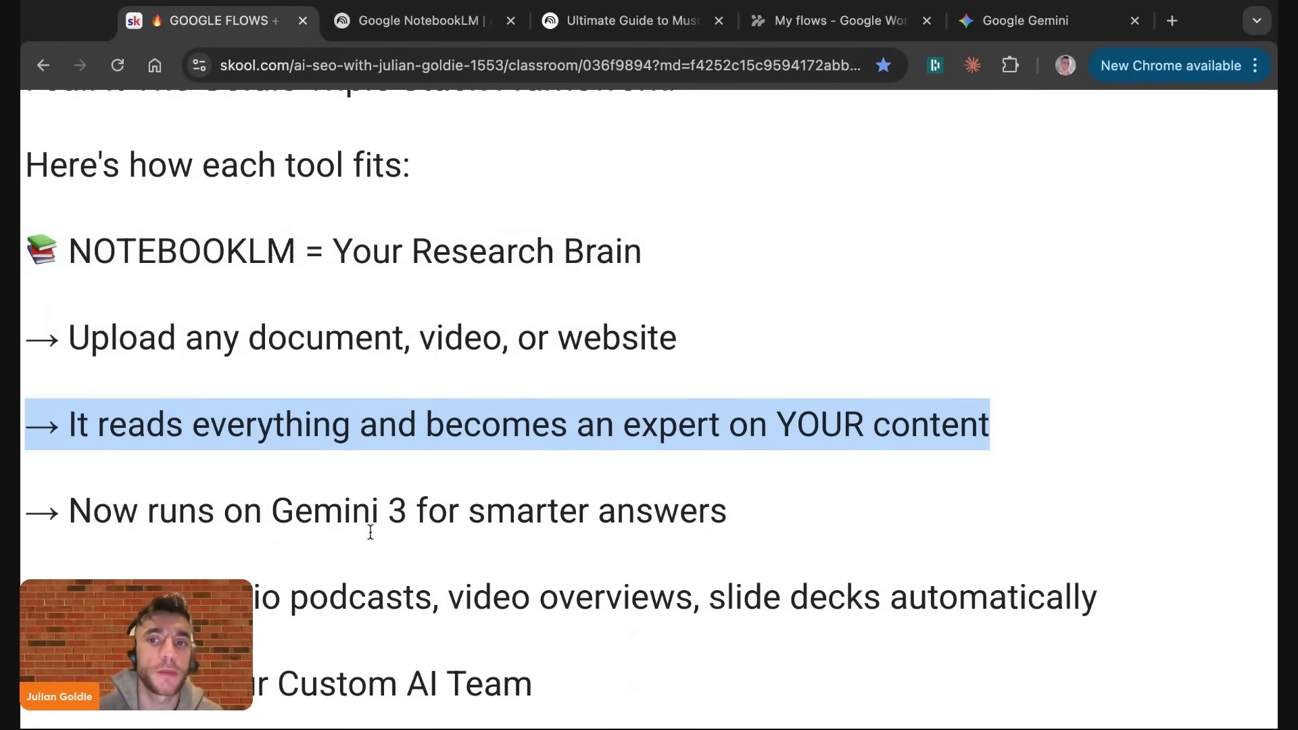
triple_click(393, 509)
scroll(483, 540, down, 2)
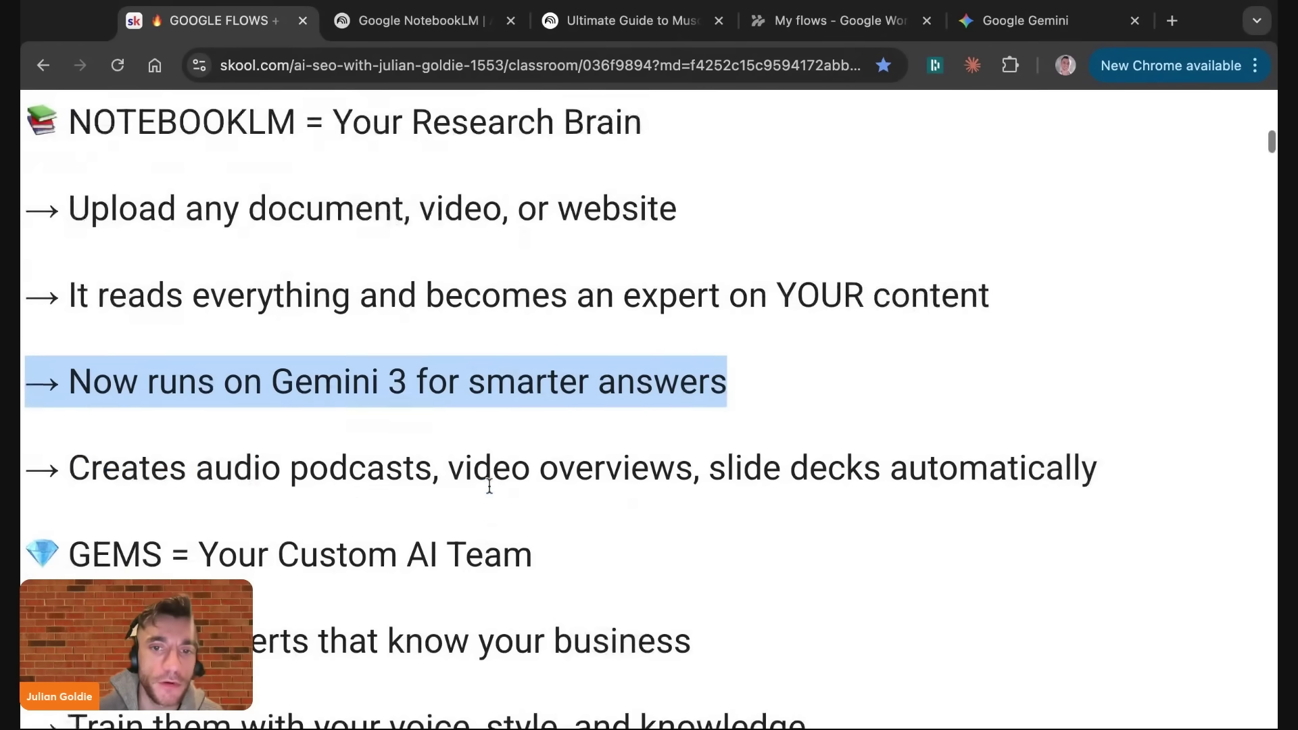
triple_click(490, 482)
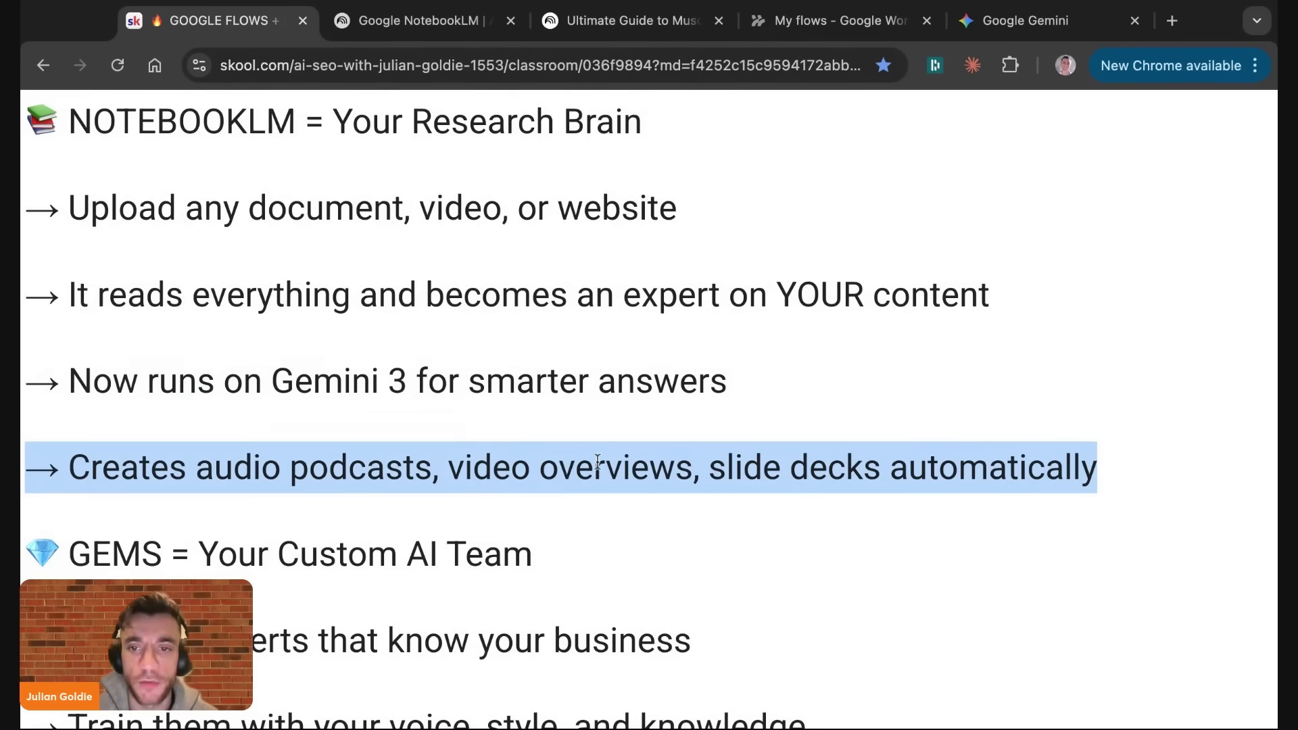
scroll(598, 462, up, 2)
Step: Close the NotebookLM landing page and examine the meal prep notebook's options for adding sources, dismissing them without adding any
click(468, 35)
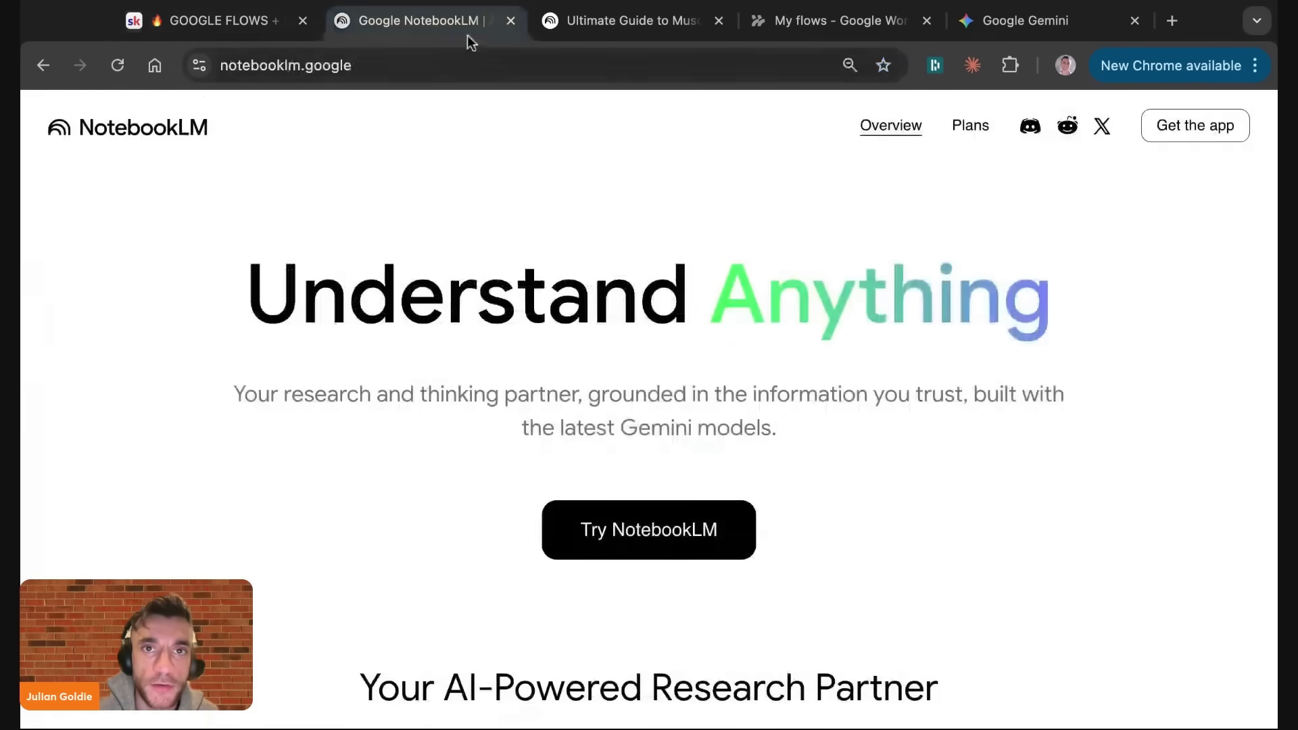
click(510, 21)
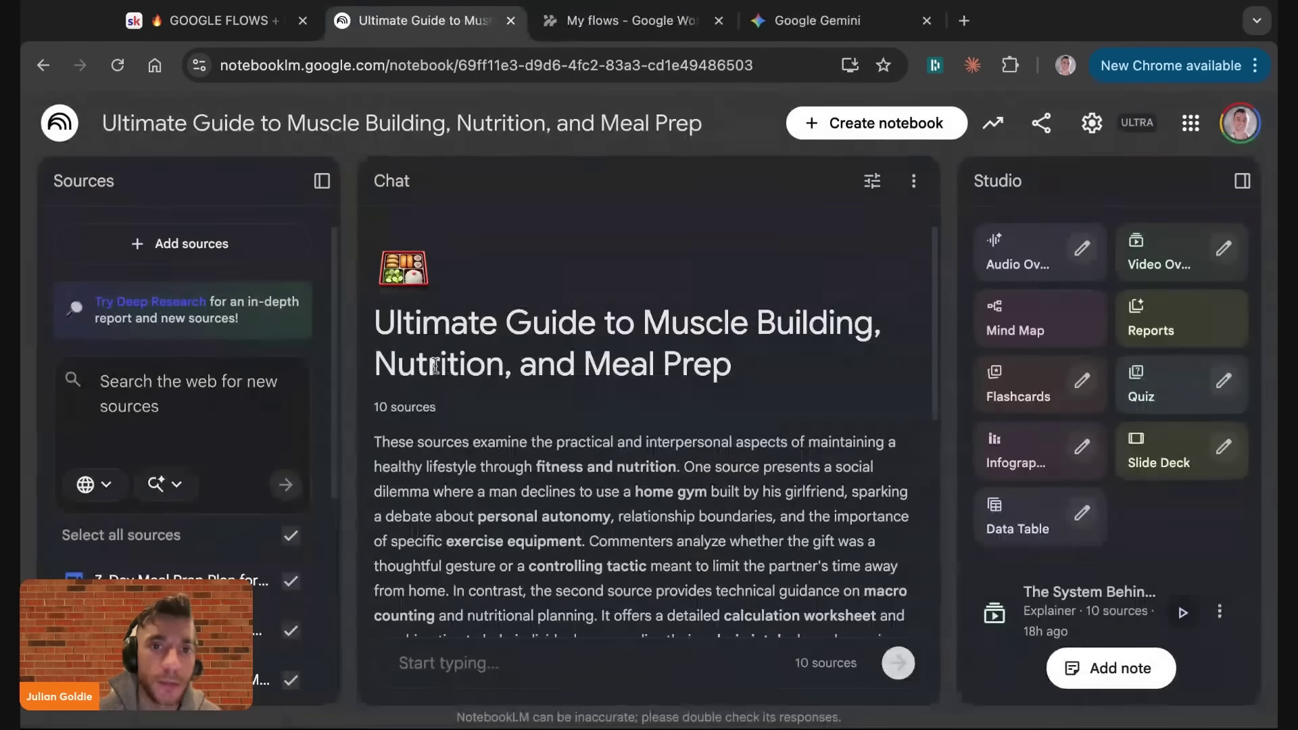
click(180, 243)
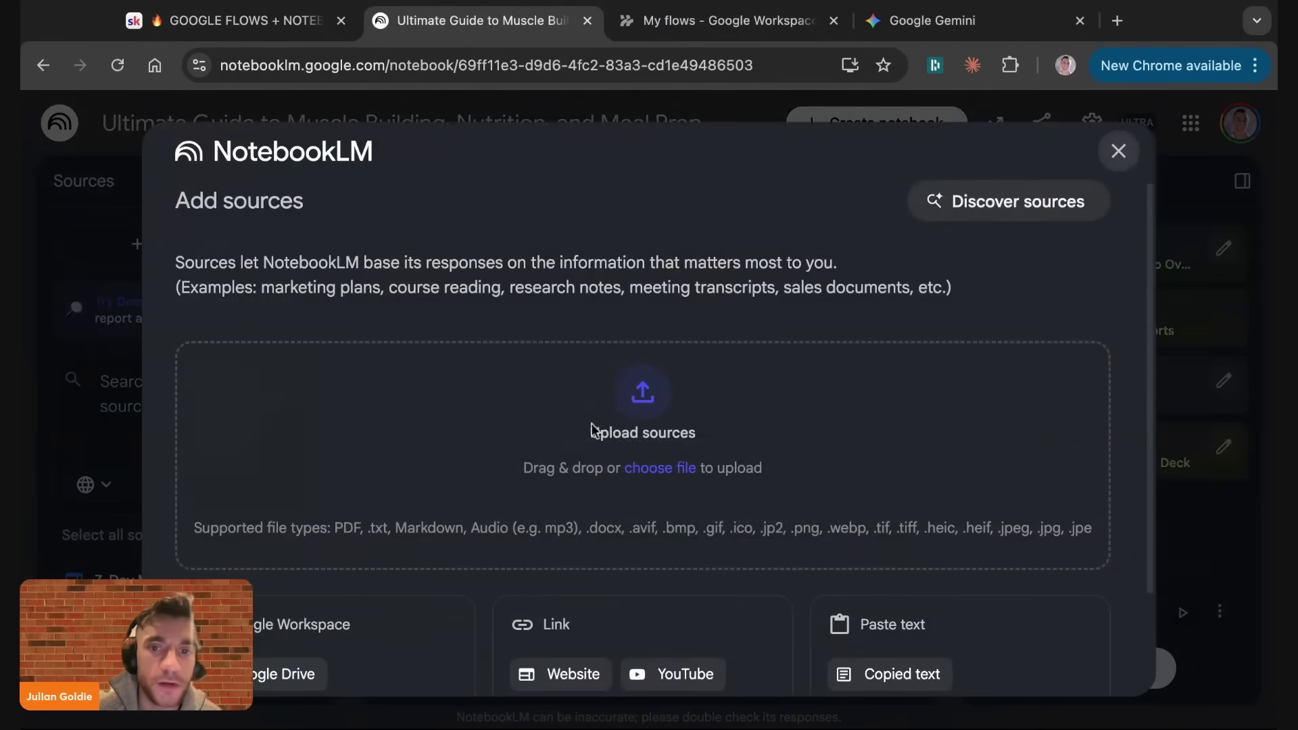
scroll(809, 636, down, 2)
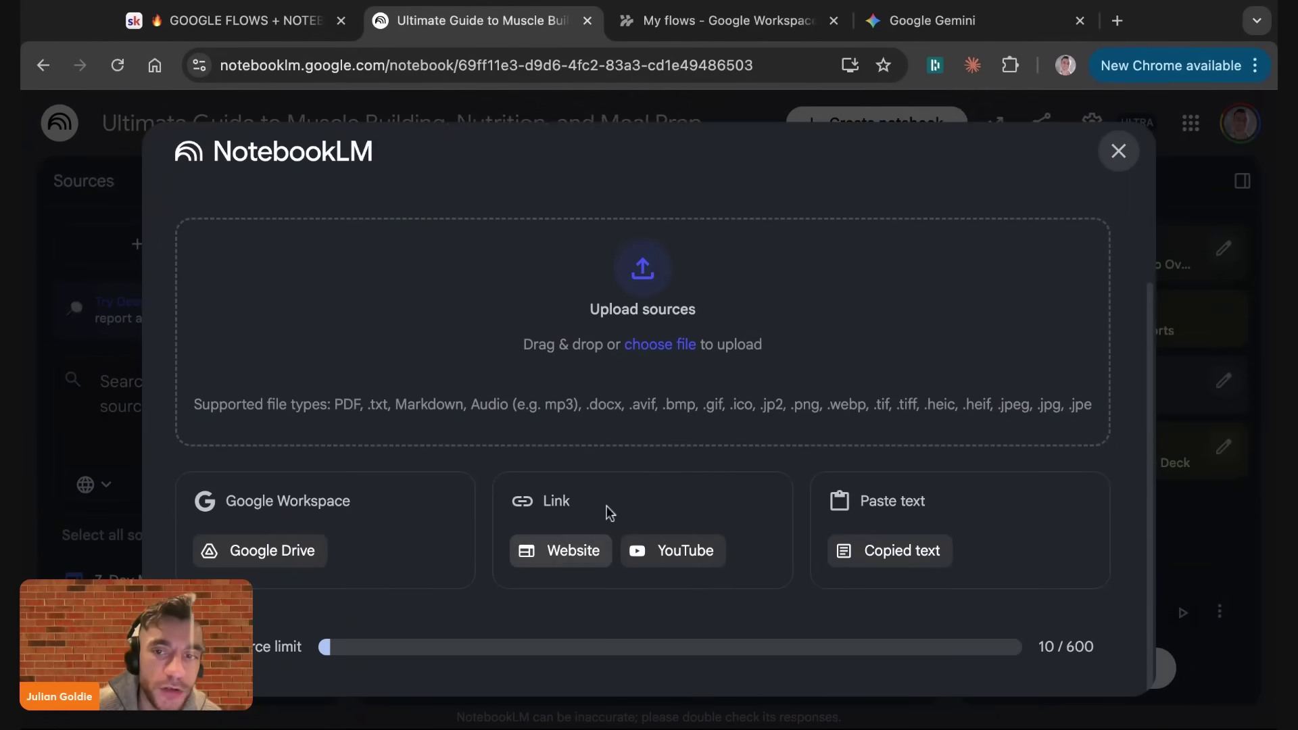
click(72, 428)
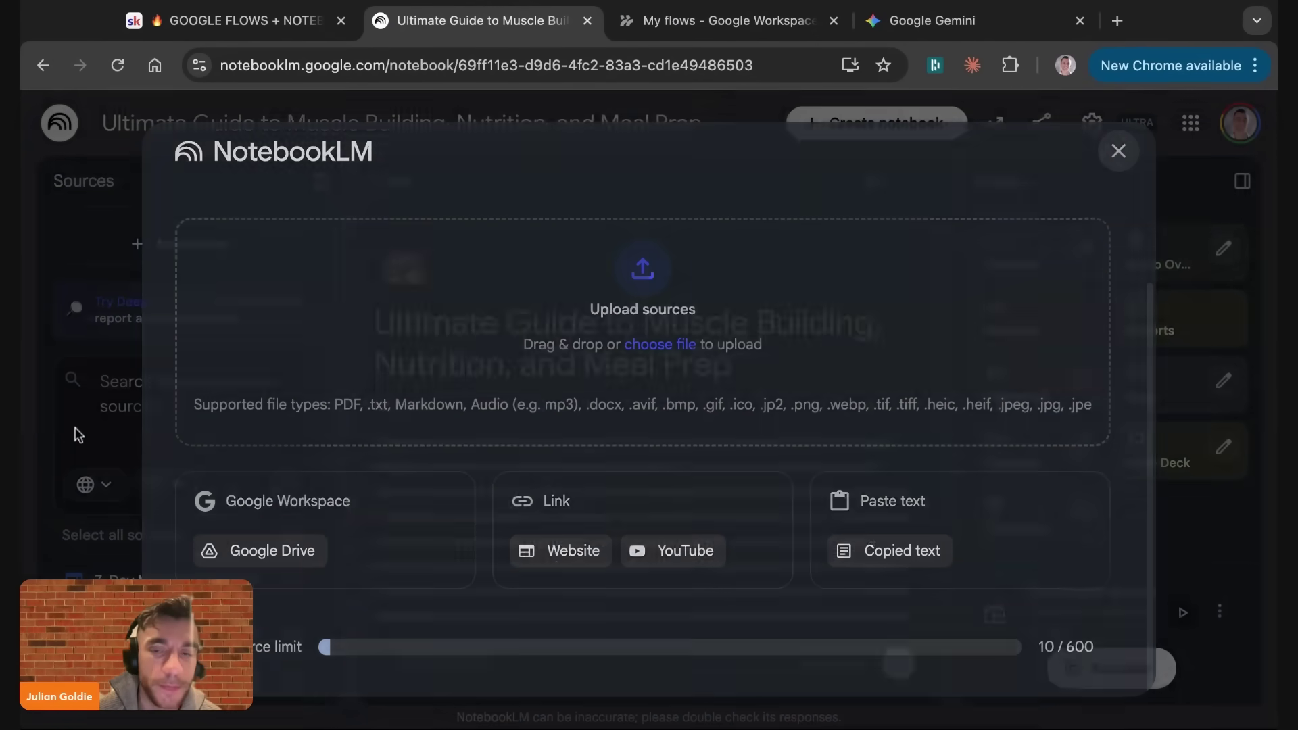
Step: Generate an Audio Overview, Video Overview, Flashcards, Quiz, Infographic, Data Table and Slide Deck from the notebook's sources
click(1023, 253)
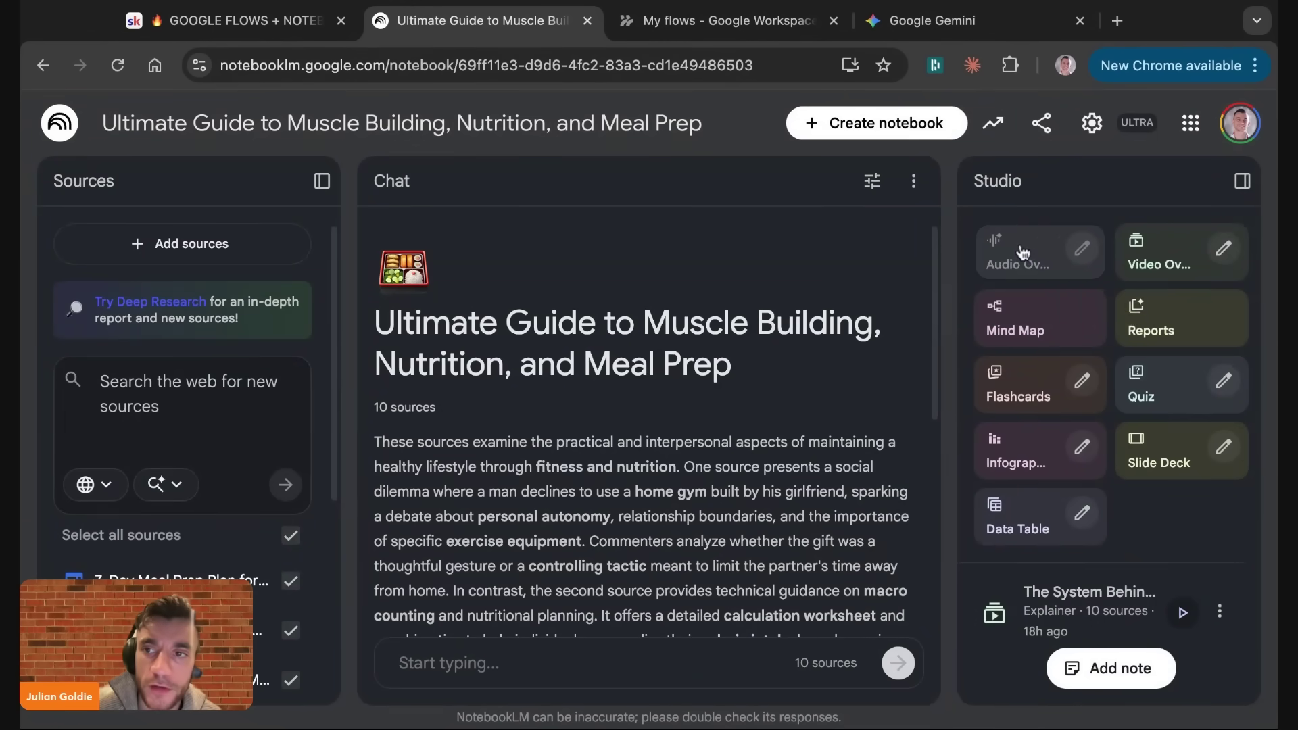
click(1056, 388)
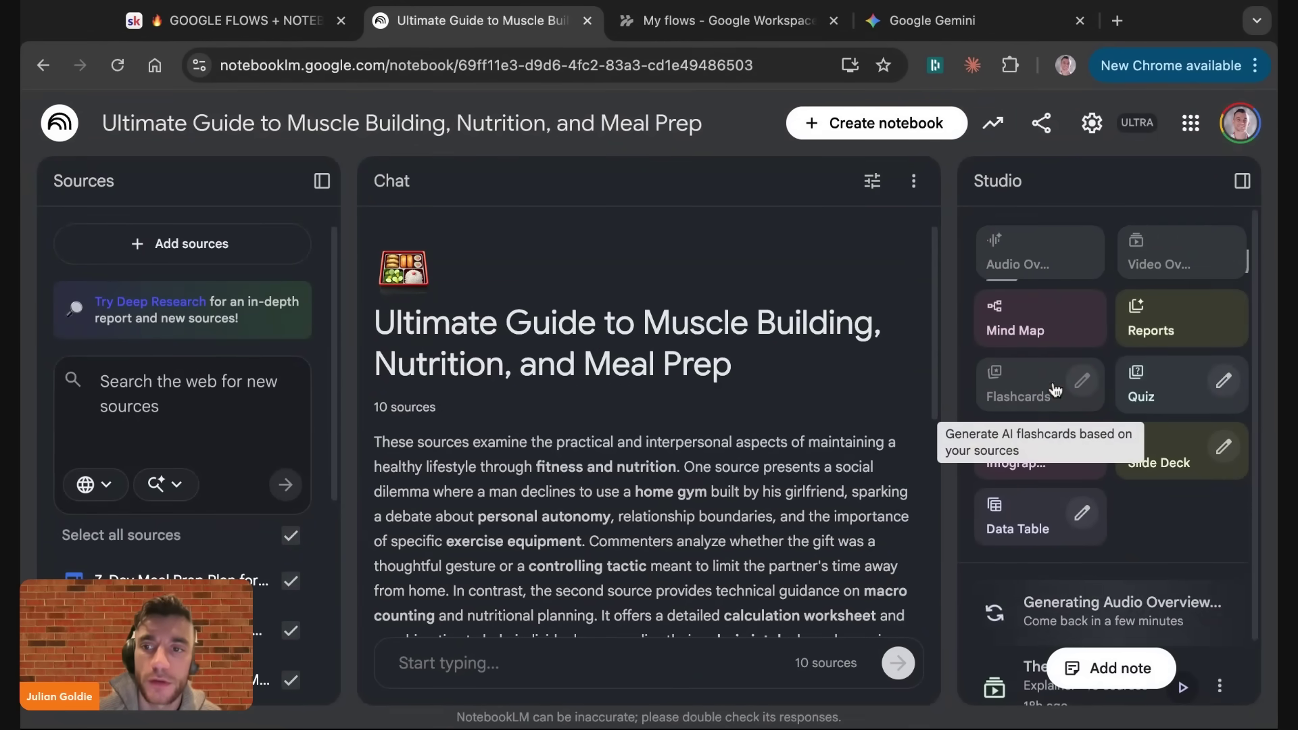
click(1140, 394)
click(1037, 454)
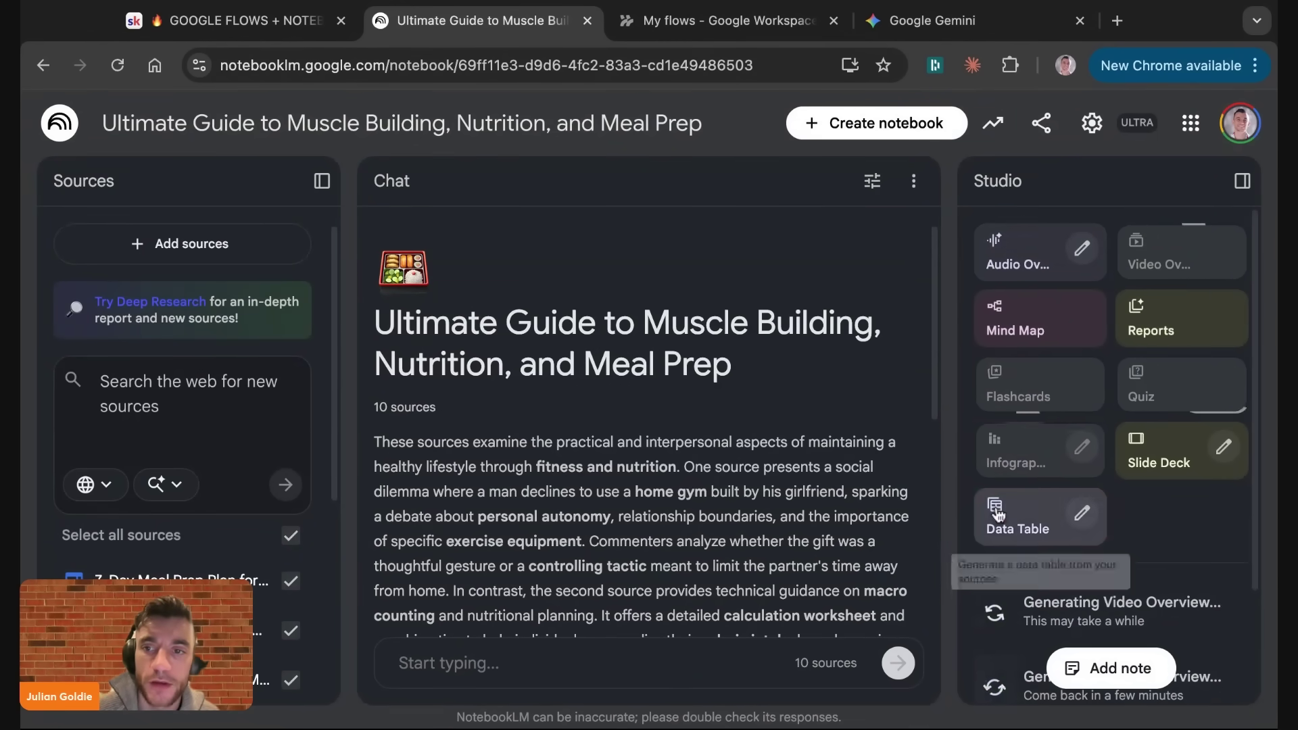
click(998, 511)
click(1138, 460)
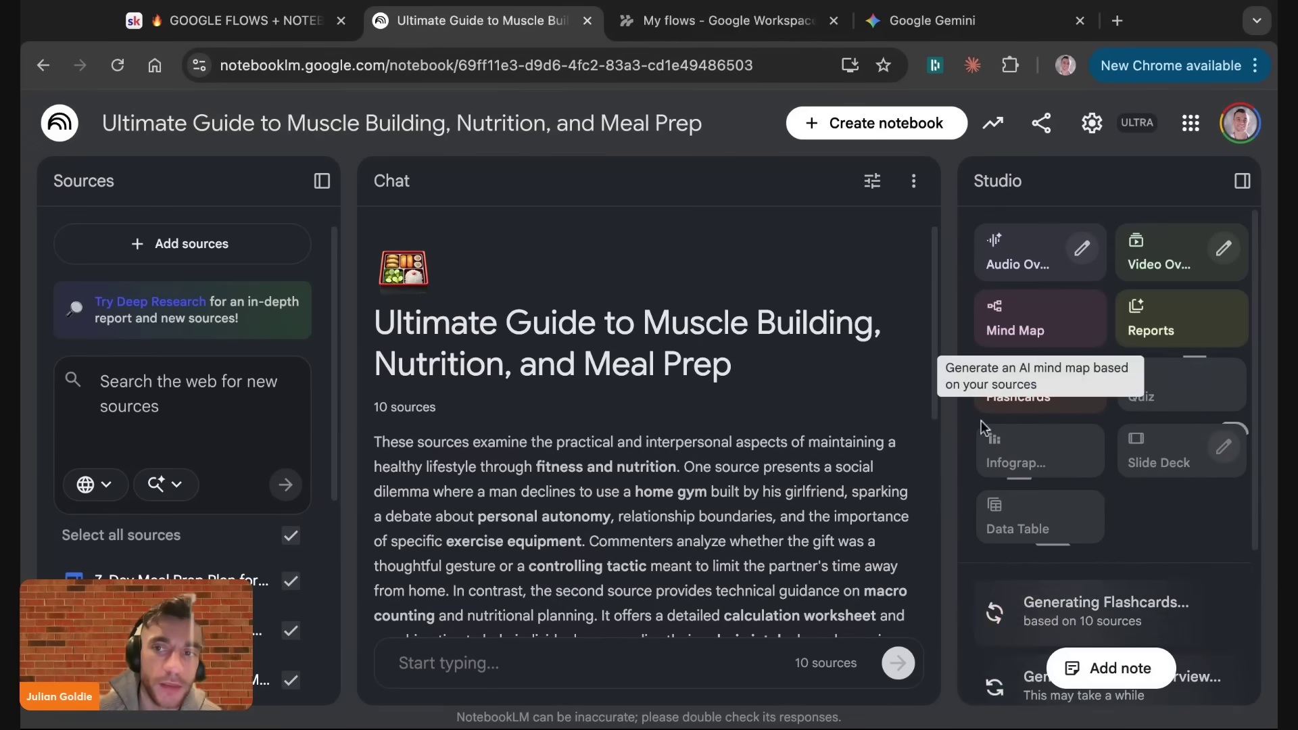
Step: Open the existing video overview "The System Behind Meal Prep", play it, skip ahead in its timeline, and return to the Studio overview
scroll(1133, 568, down, 1)
scroll(1133, 568, down, 4)
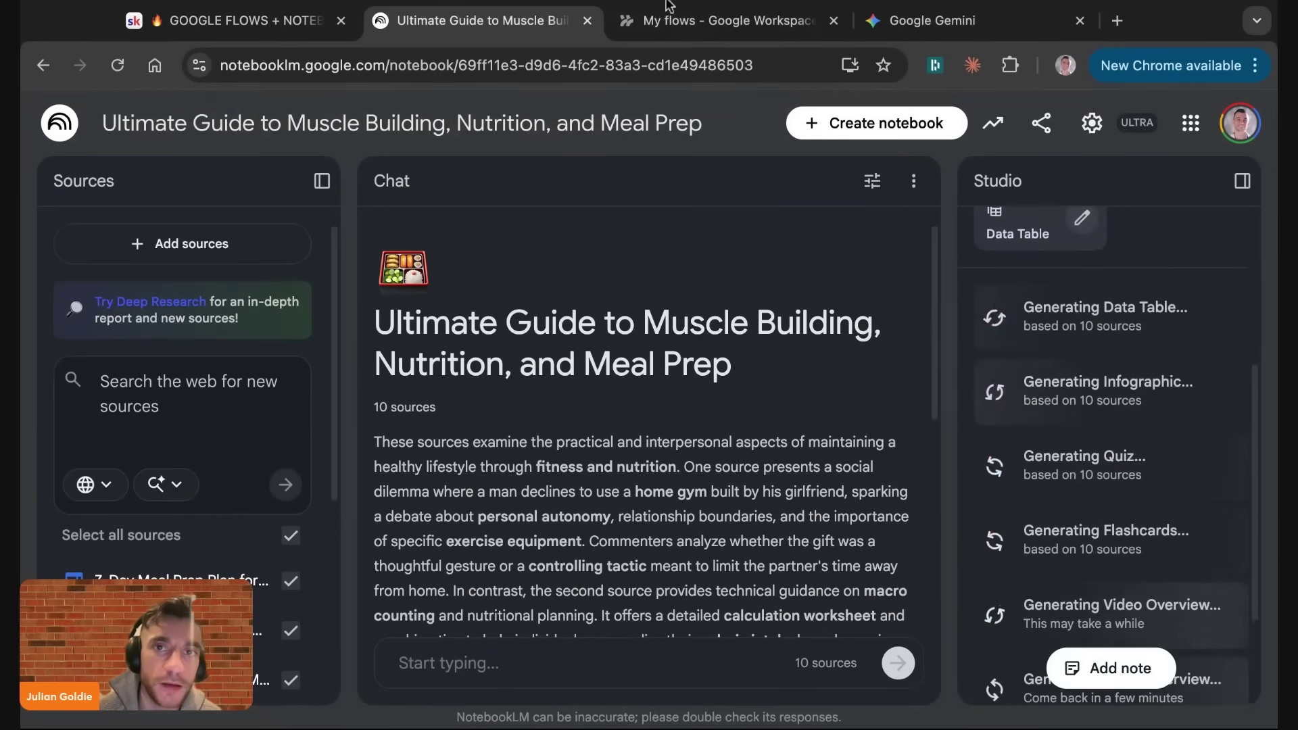
scroll(1097, 621, down, 4)
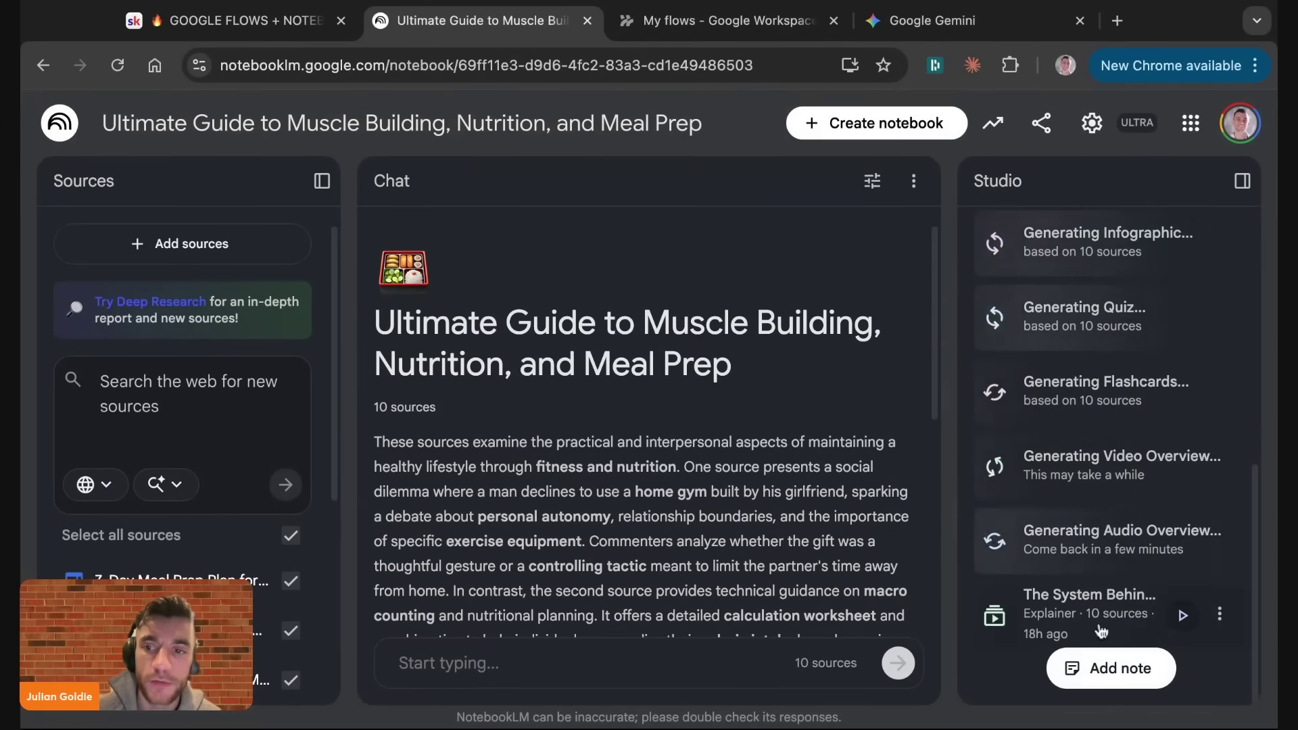
click(1006, 614)
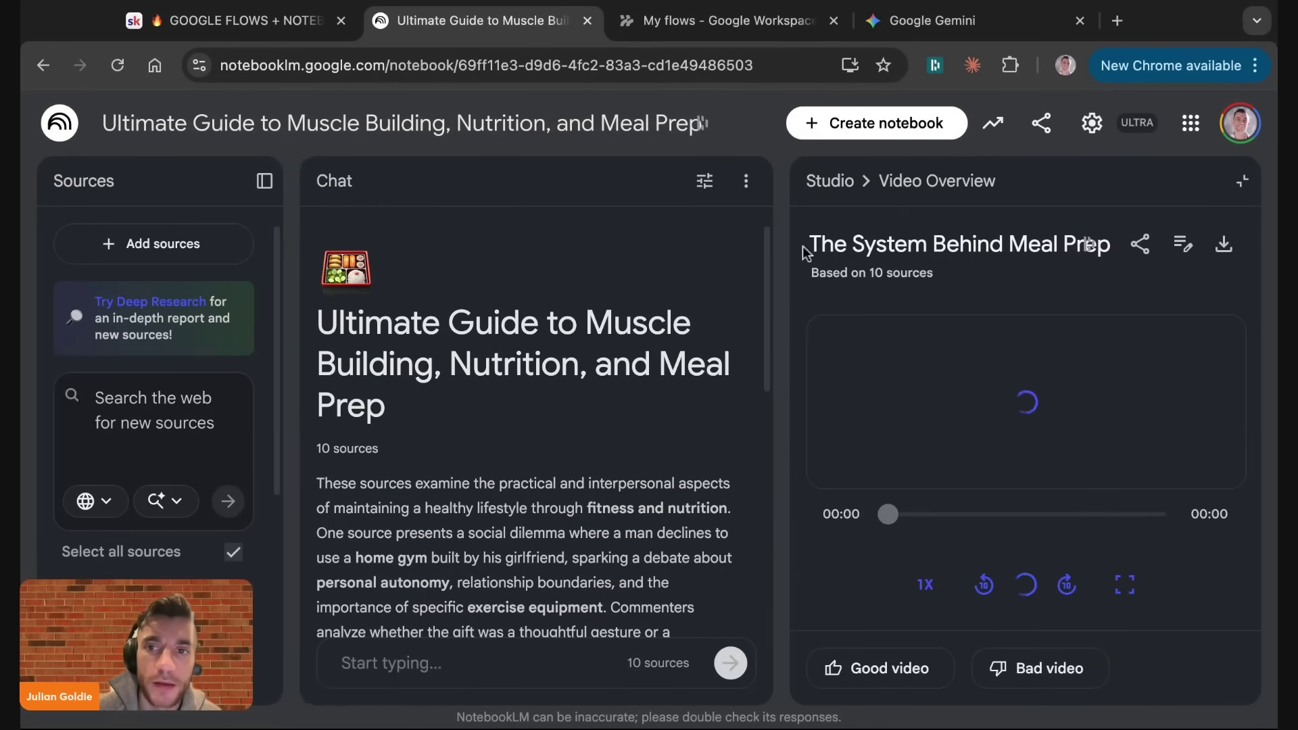
click(1040, 563)
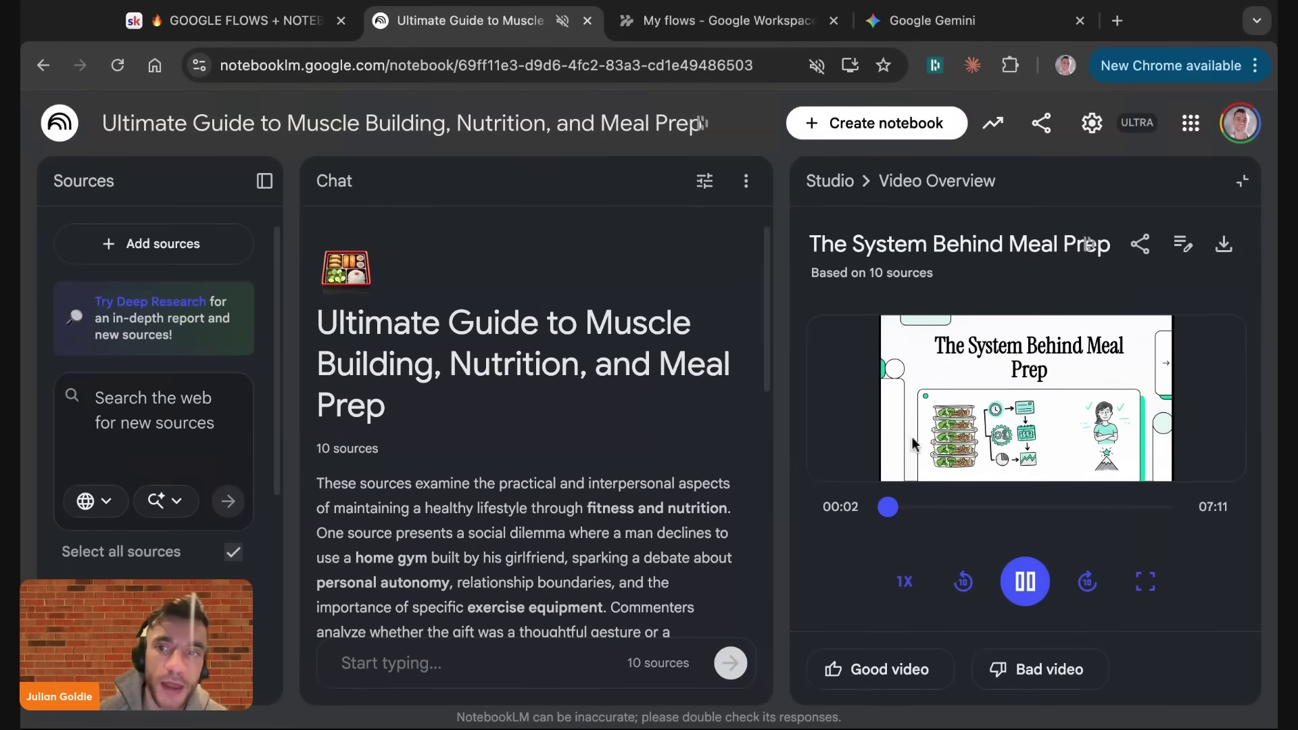
click(890, 513)
drag(890, 512, 925, 509)
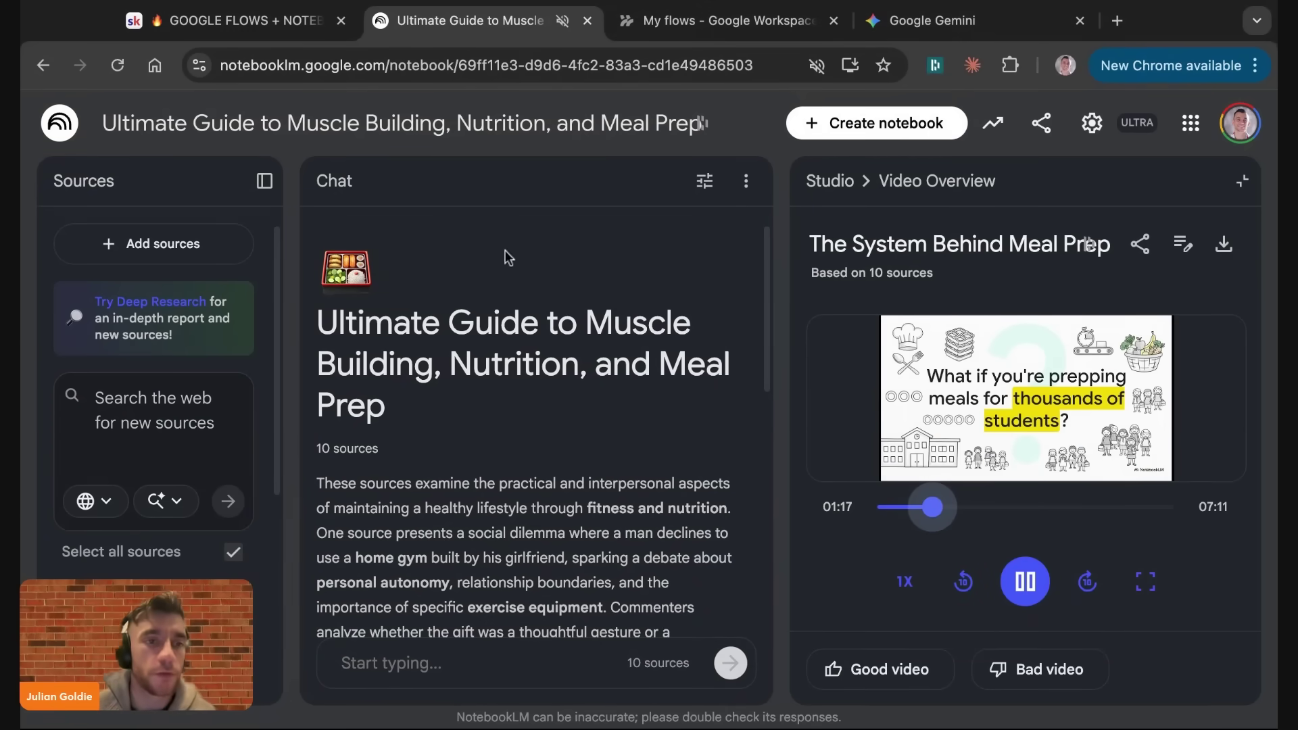
scroll(575, 371, down, 10)
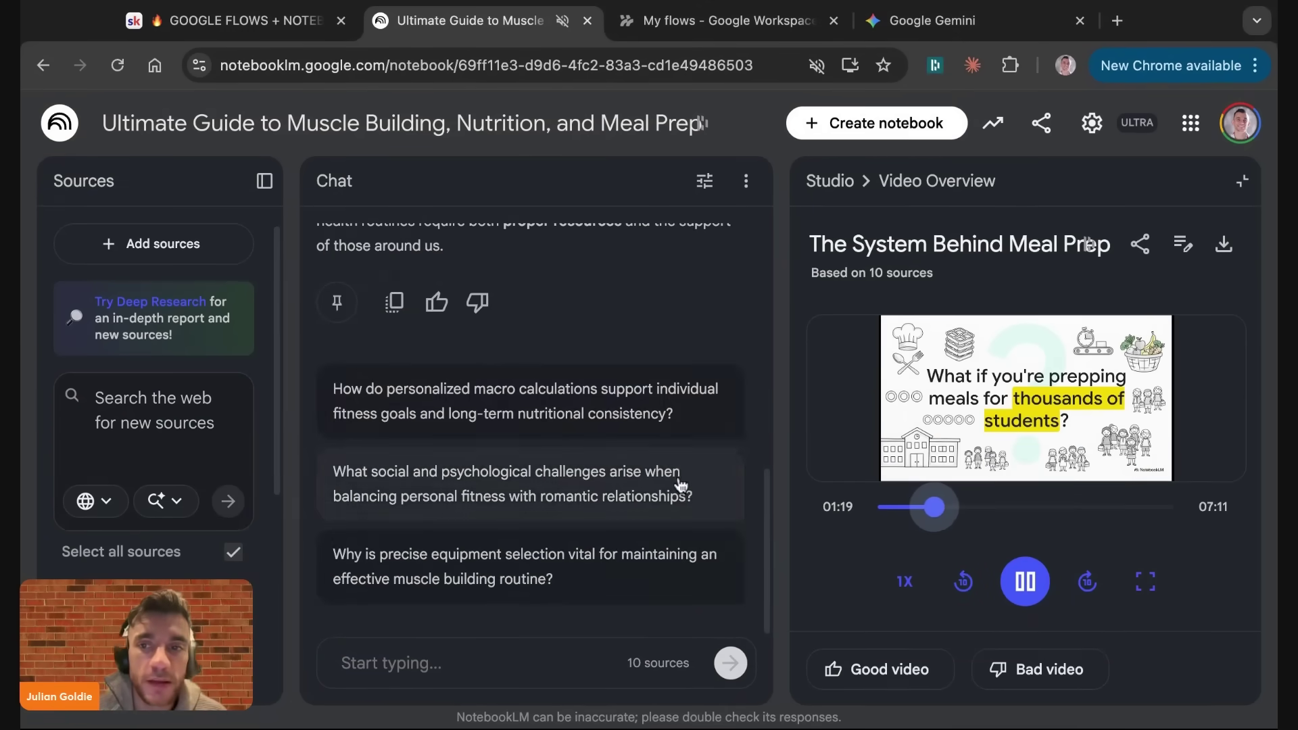
click(1242, 180)
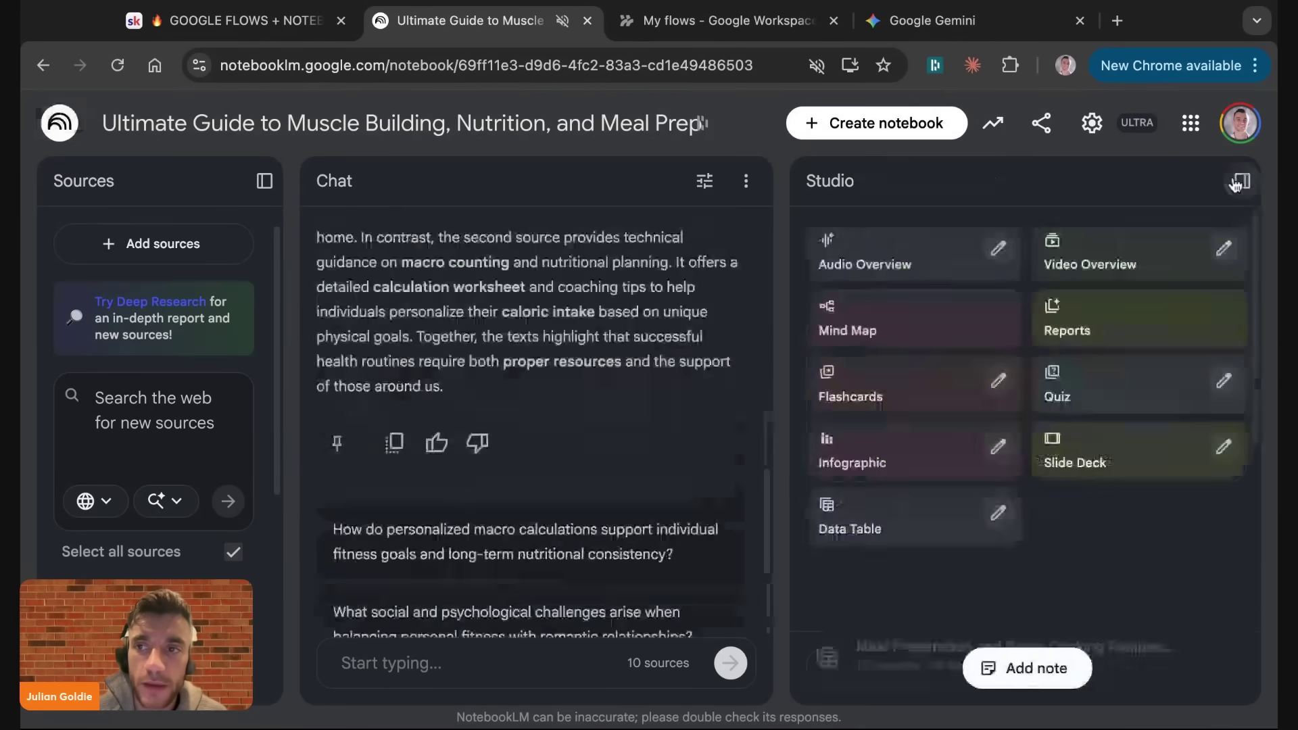
Step: Check the notebook's generating outputs, and read the guide's "WORKSPACE STUDIO = Your Automation Engine" part, highlighting its heading and bullet lines
scroll(1086, 602, down, 6)
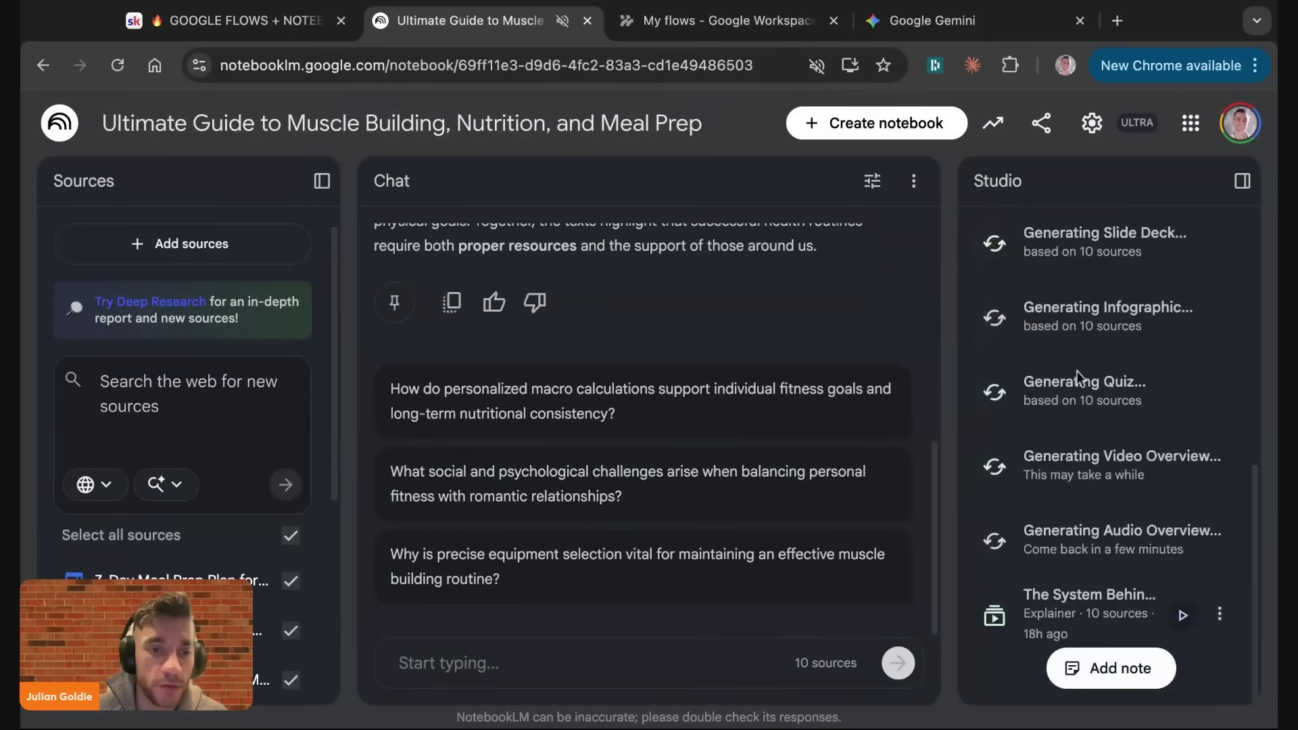
click(244, 21)
scroll(300, 230, down, 6)
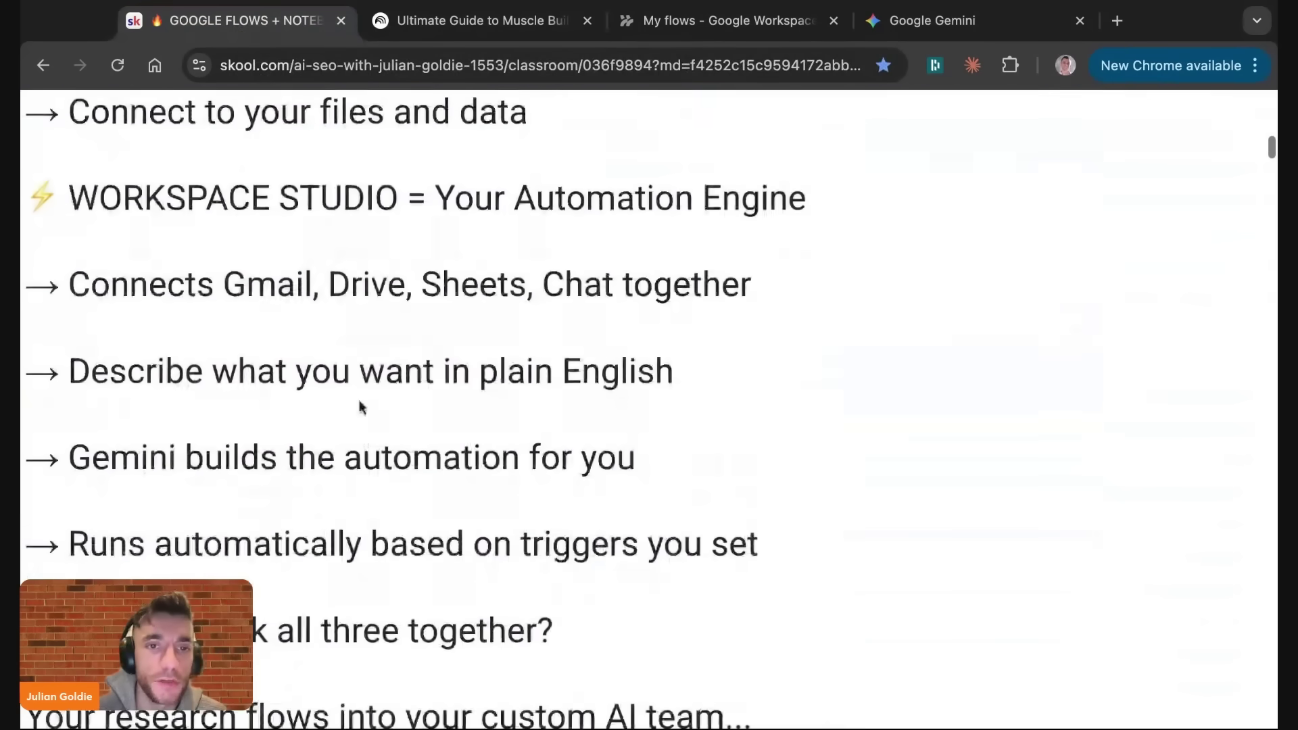
triple_click(338, 188)
scroll(338, 186, down, 1)
scroll(338, 187, up, 1)
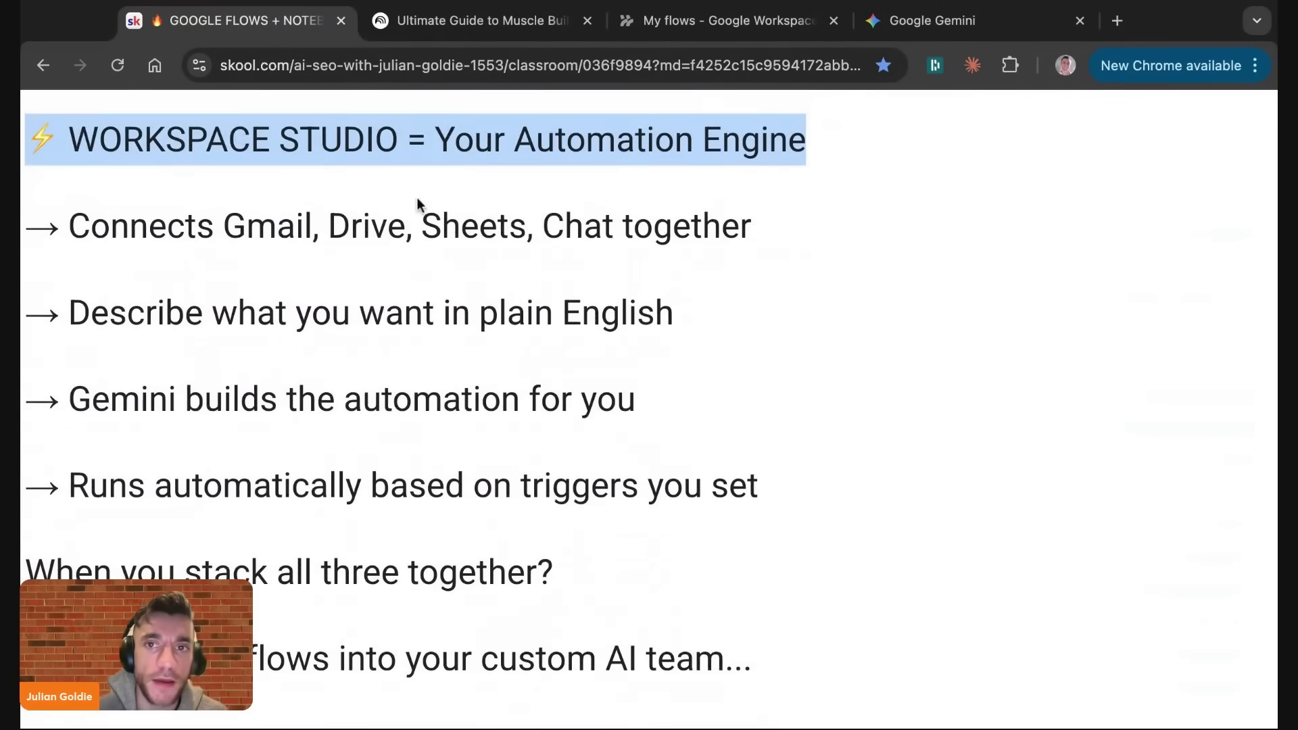
triple_click(410, 242)
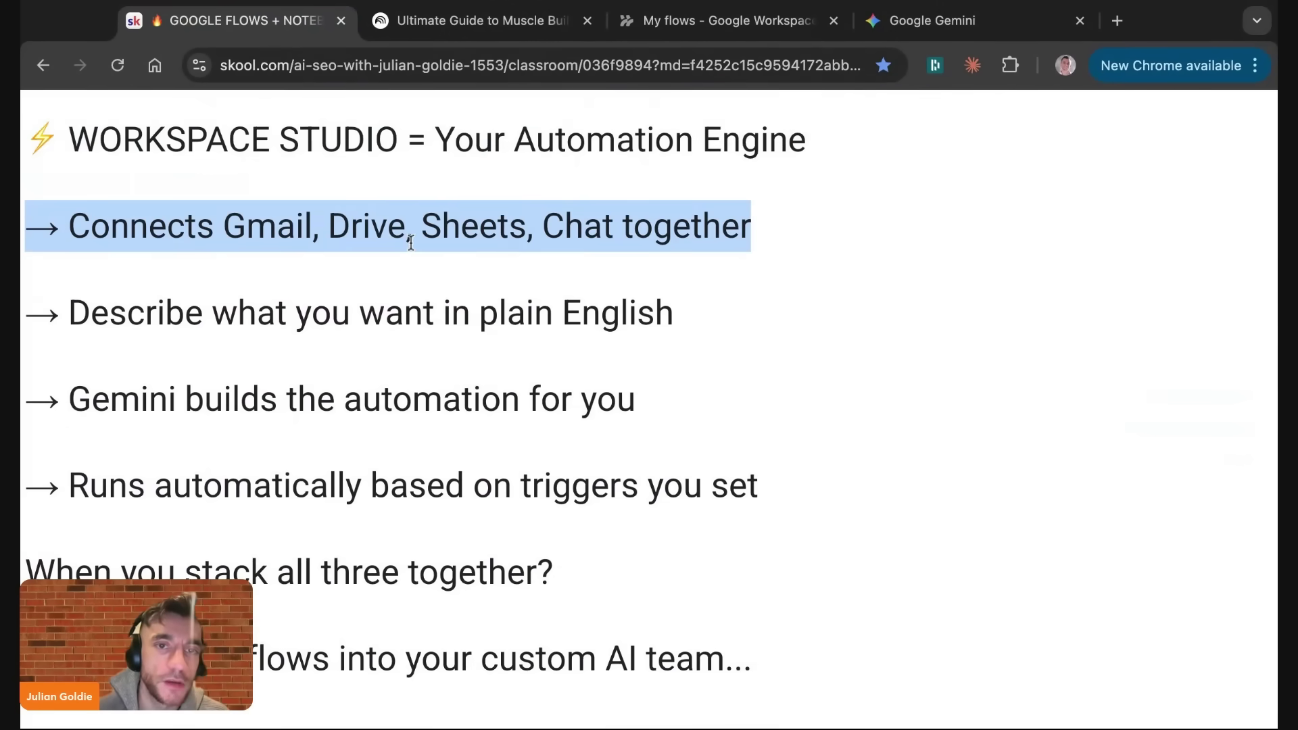
triple_click(376, 328)
triple_click(379, 390)
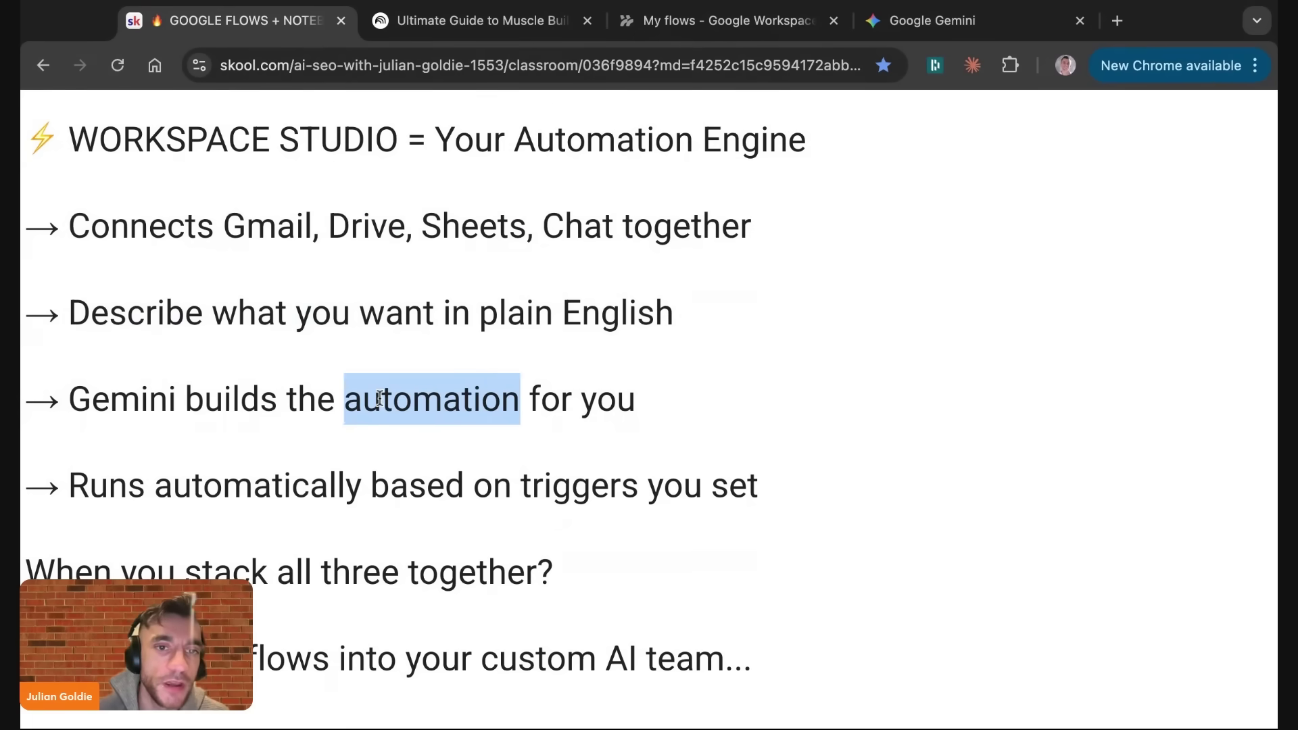
triple_click(398, 502)
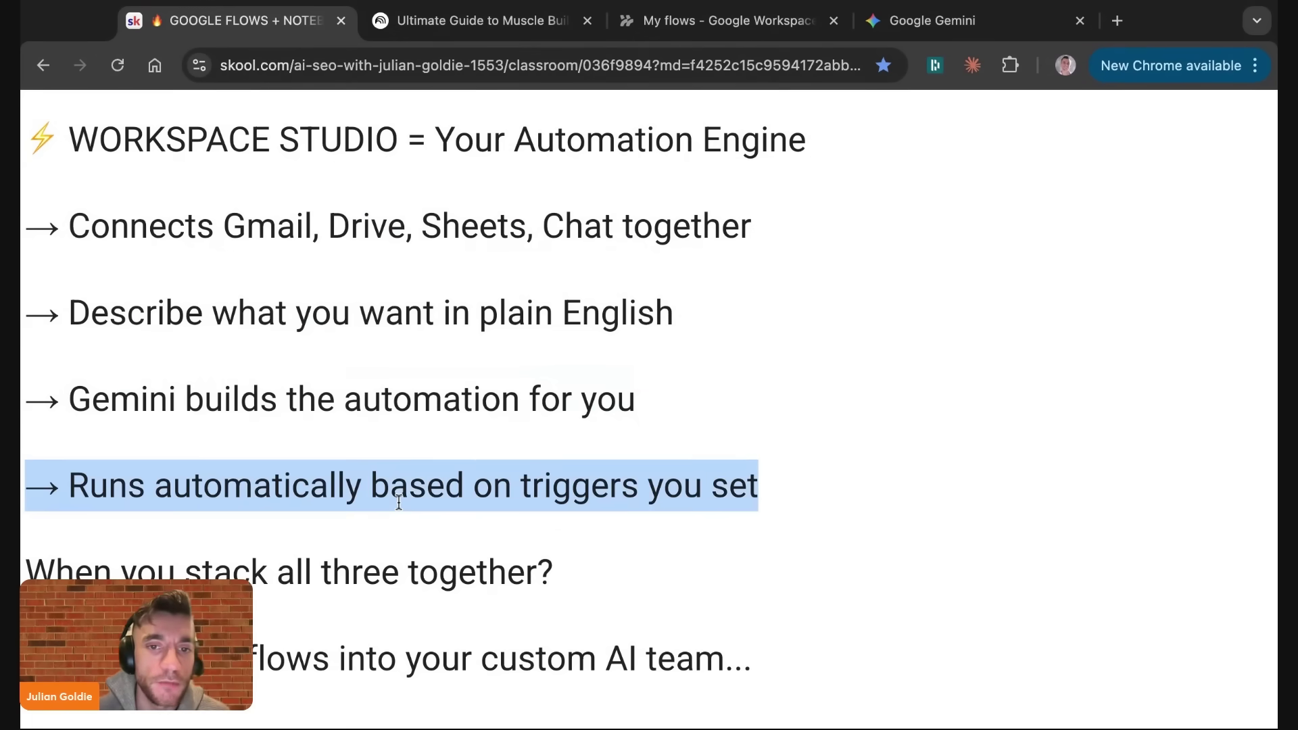
Step: Read the guide's "When you stack all three together?" passage, highlighting its lines down to "Let me show you exactly how to set this up."
double_click(358, 569)
scroll(357, 565, down, 1)
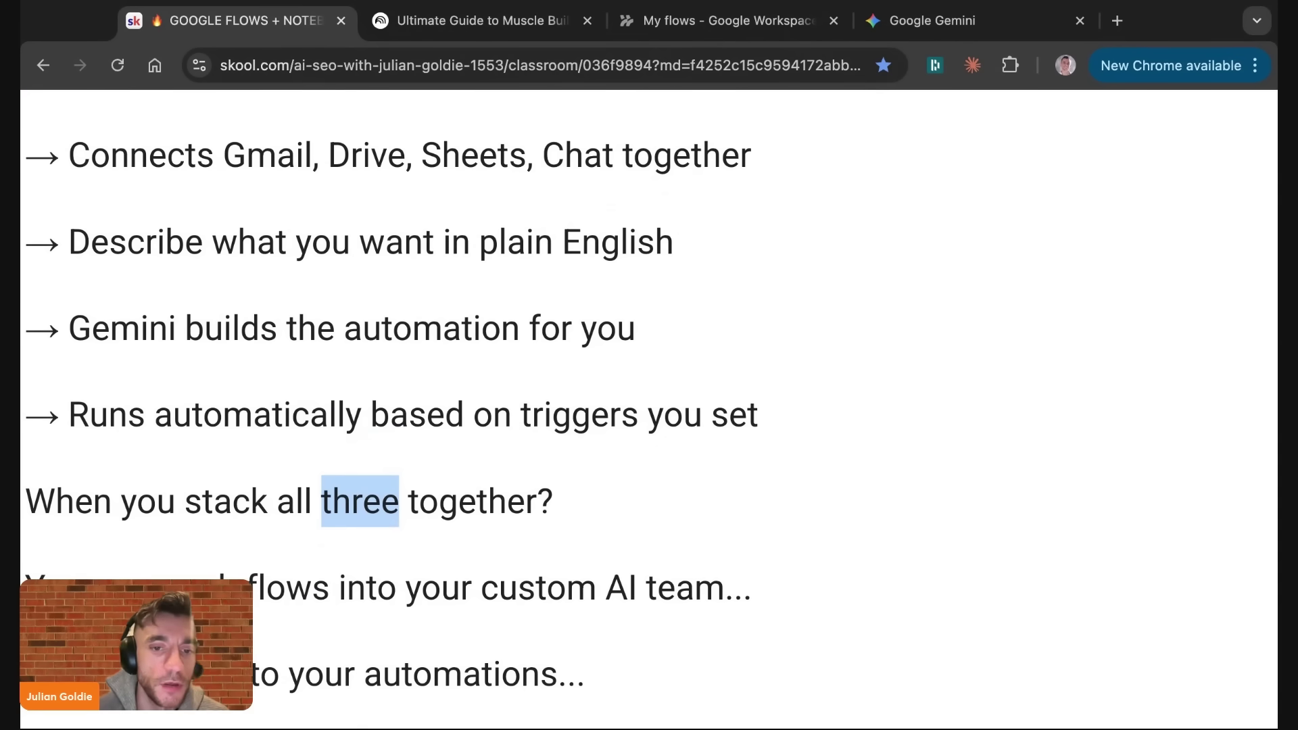
triple_click(232, 572)
scroll(227, 571, down, 3)
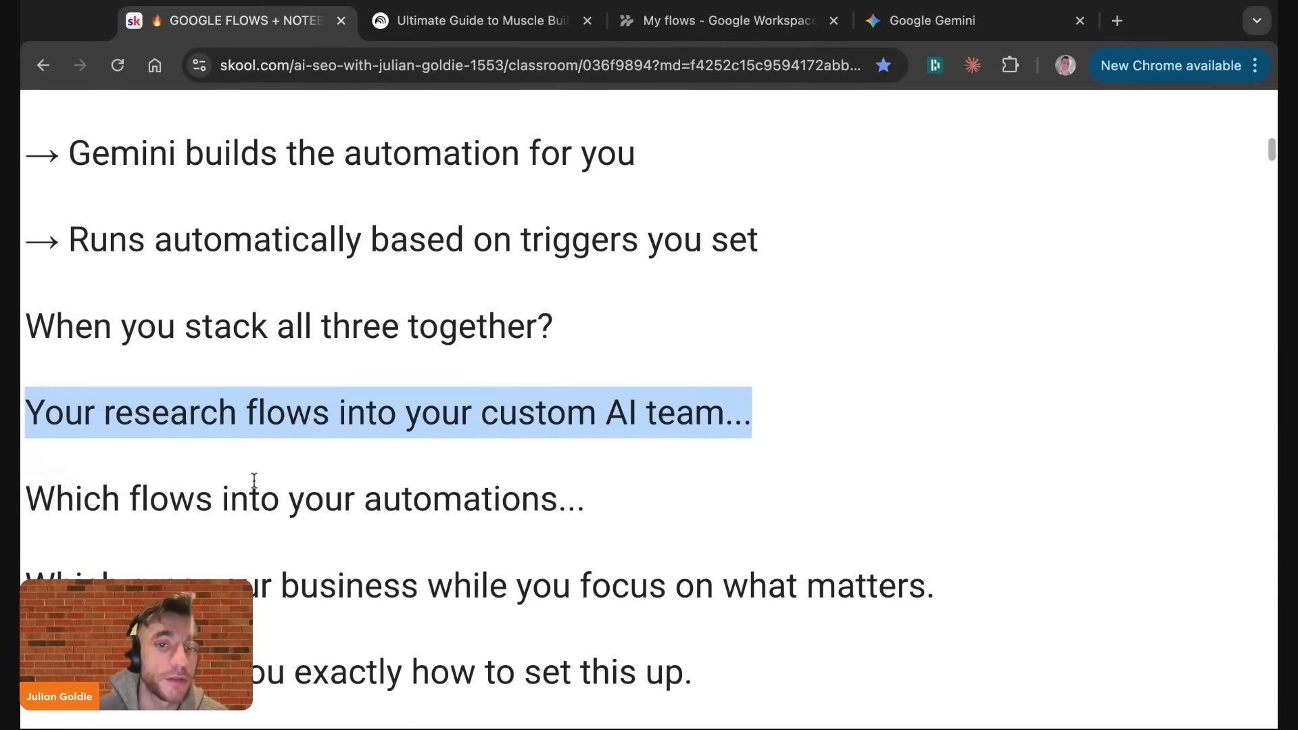
triple_click(254, 481)
scroll(255, 481, down, 1)
triple_click(250, 498)
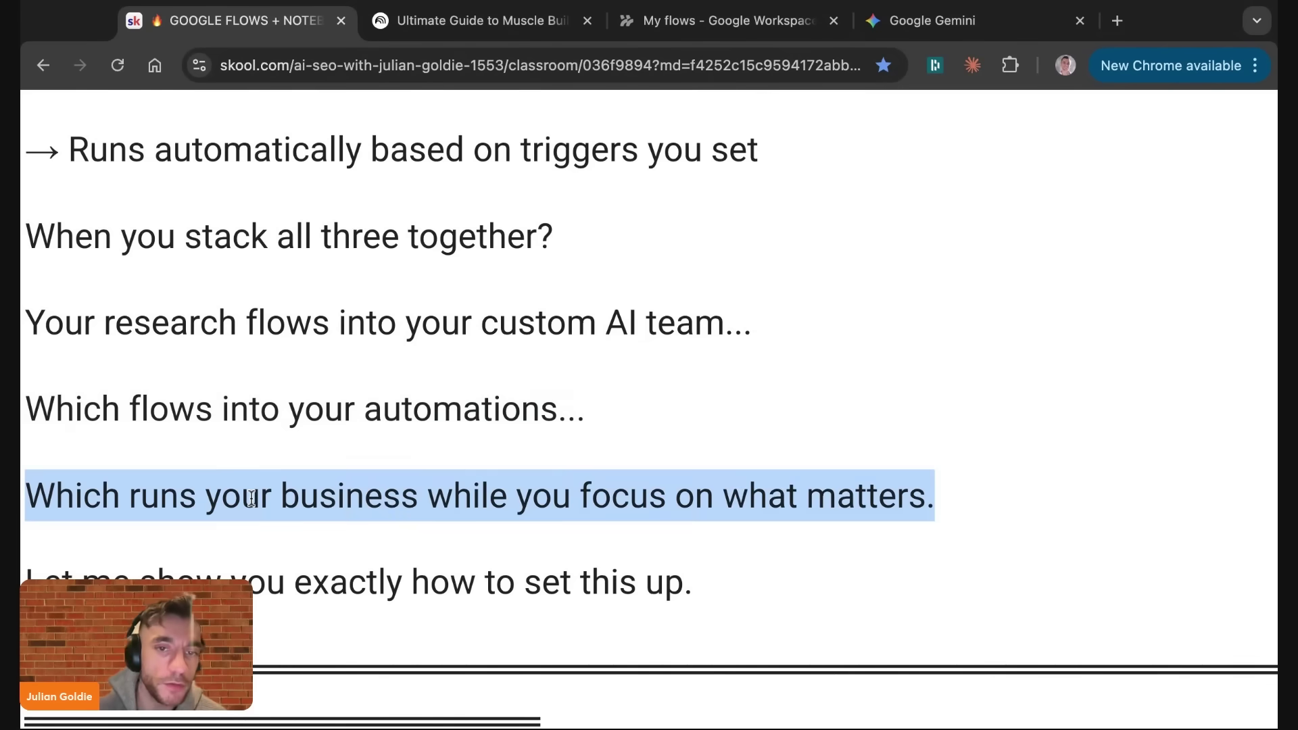
scroll(274, 467, down, 2)
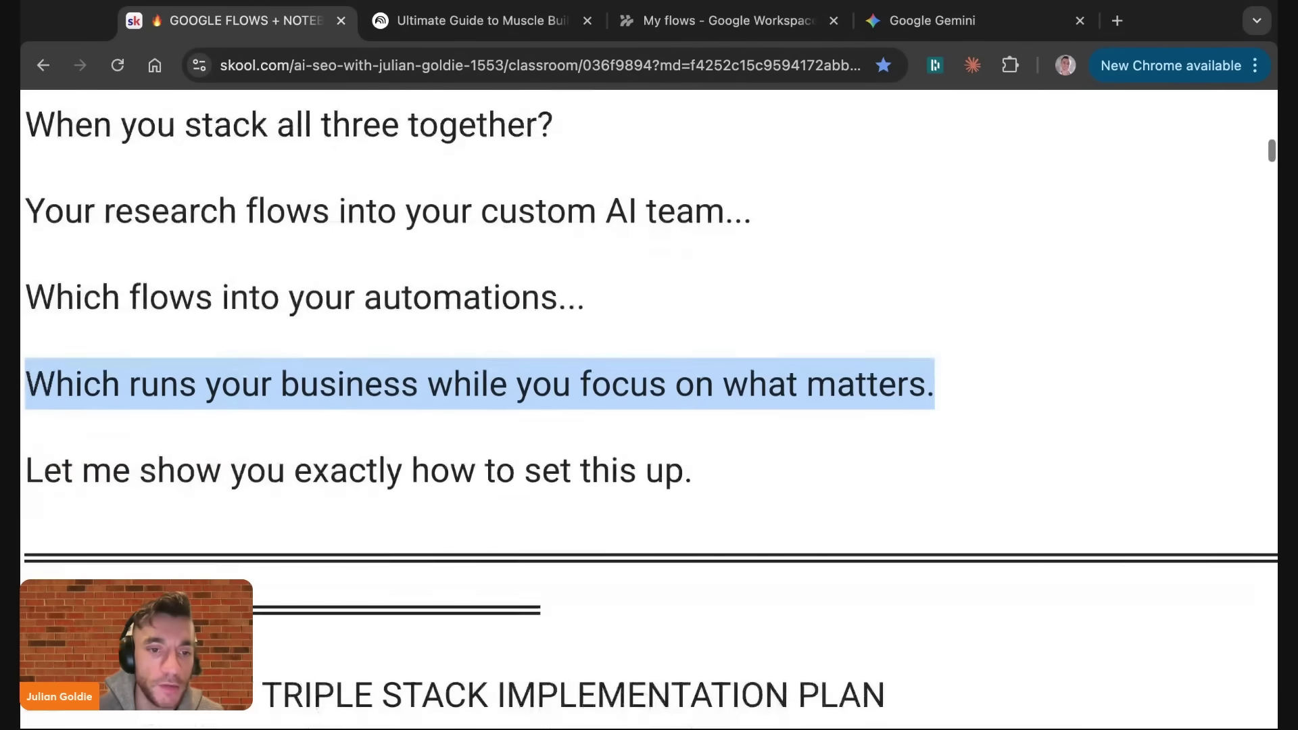
double_click(274, 467)
triple_click(272, 467)
Step: Read the introduction to "THE 30-DAY TRIPLE STACK IMPLEMENTATION PLAN", highlighting its heading and the Day 1 to Day 30 phrase
scroll(273, 467, down, 5)
scroll(275, 467, down, 2)
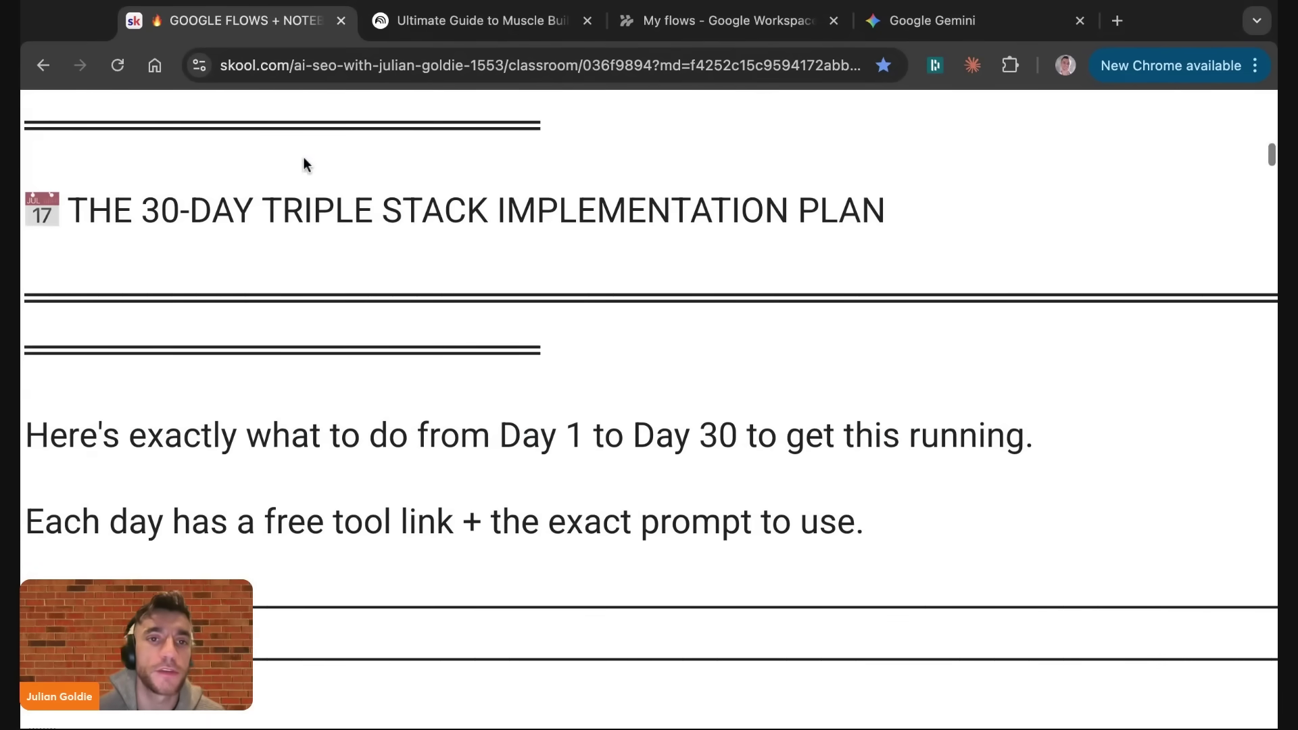
triple_click(303, 183)
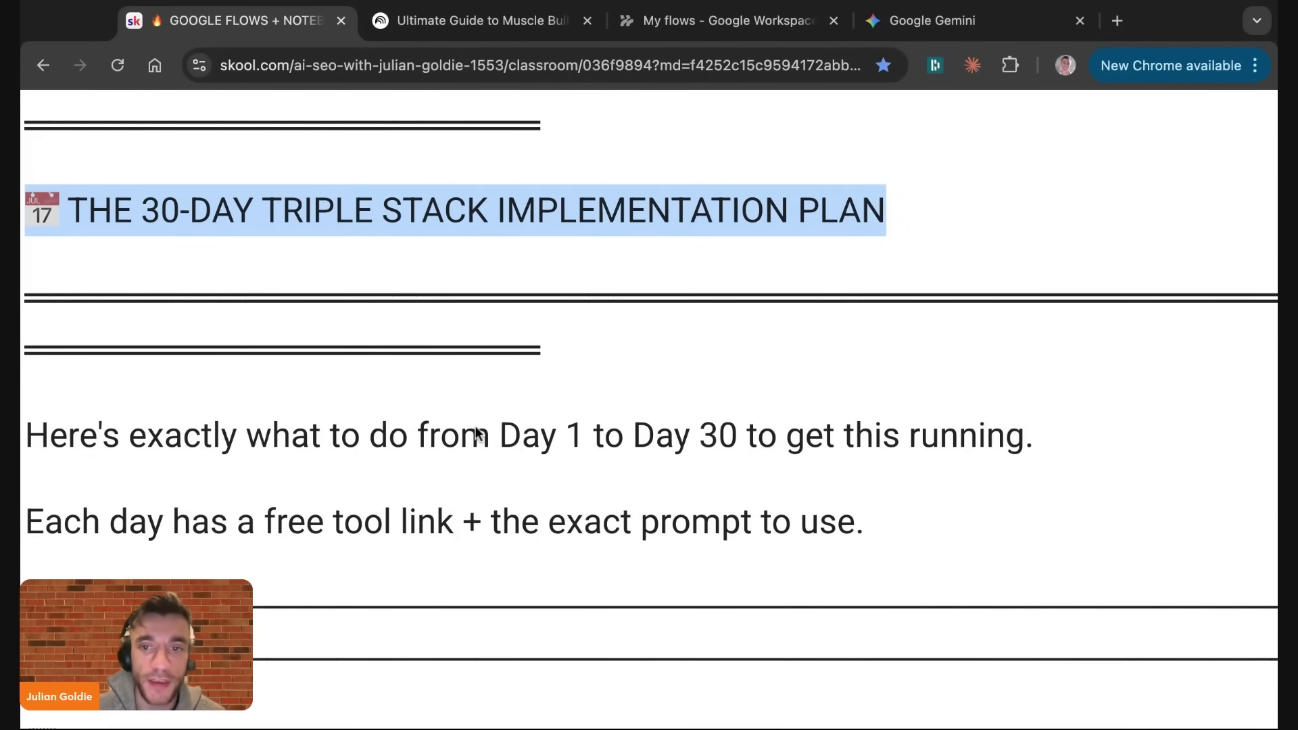
scroll(478, 433, down, 3)
drag(490, 312, 995, 310)
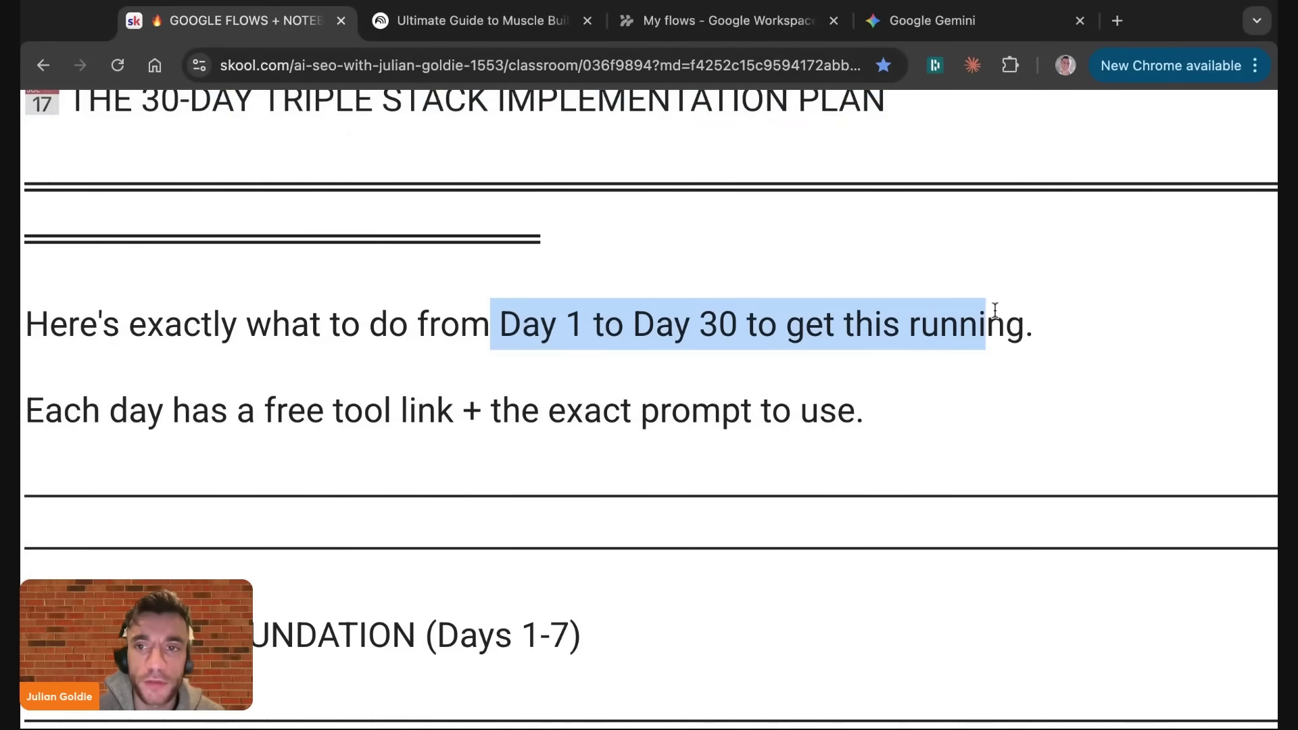
Step: Open NotebookLM from the link in the guide's Day 1 section and create a new notebook
scroll(992, 305, down, 20)
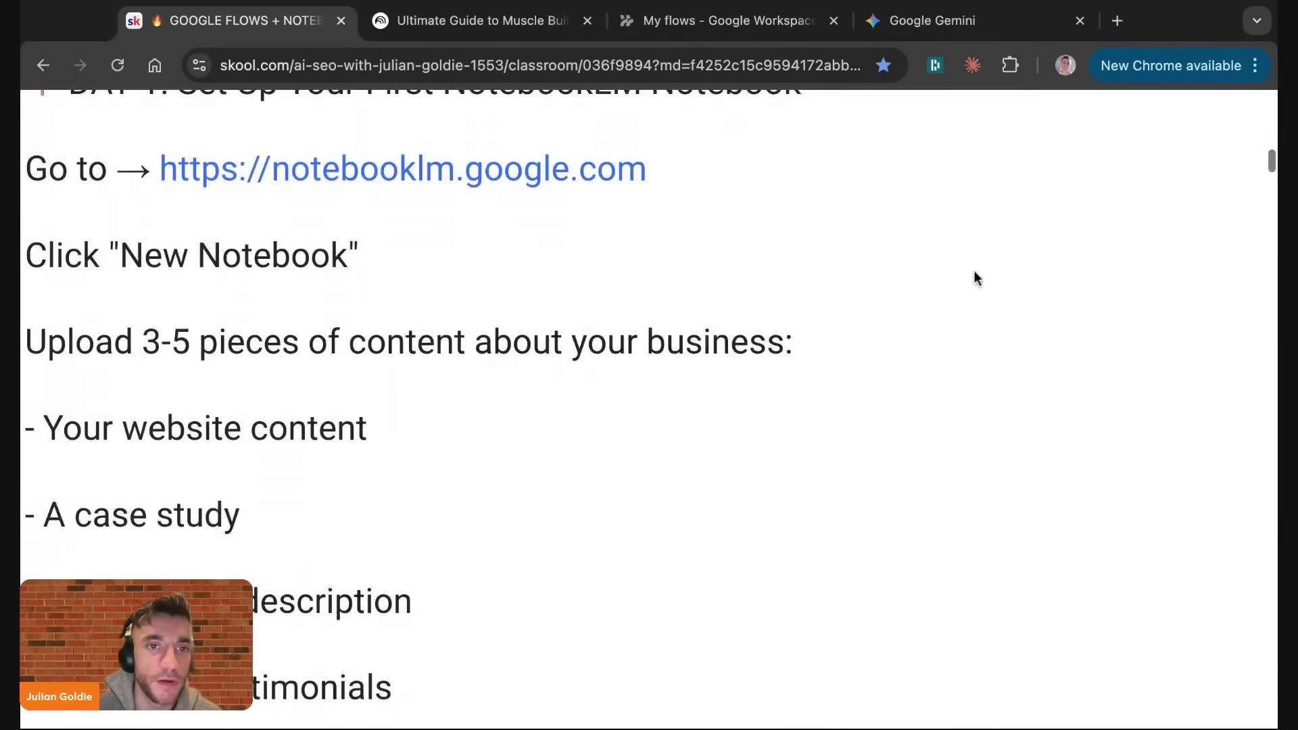
scroll(338, 177, up, 2)
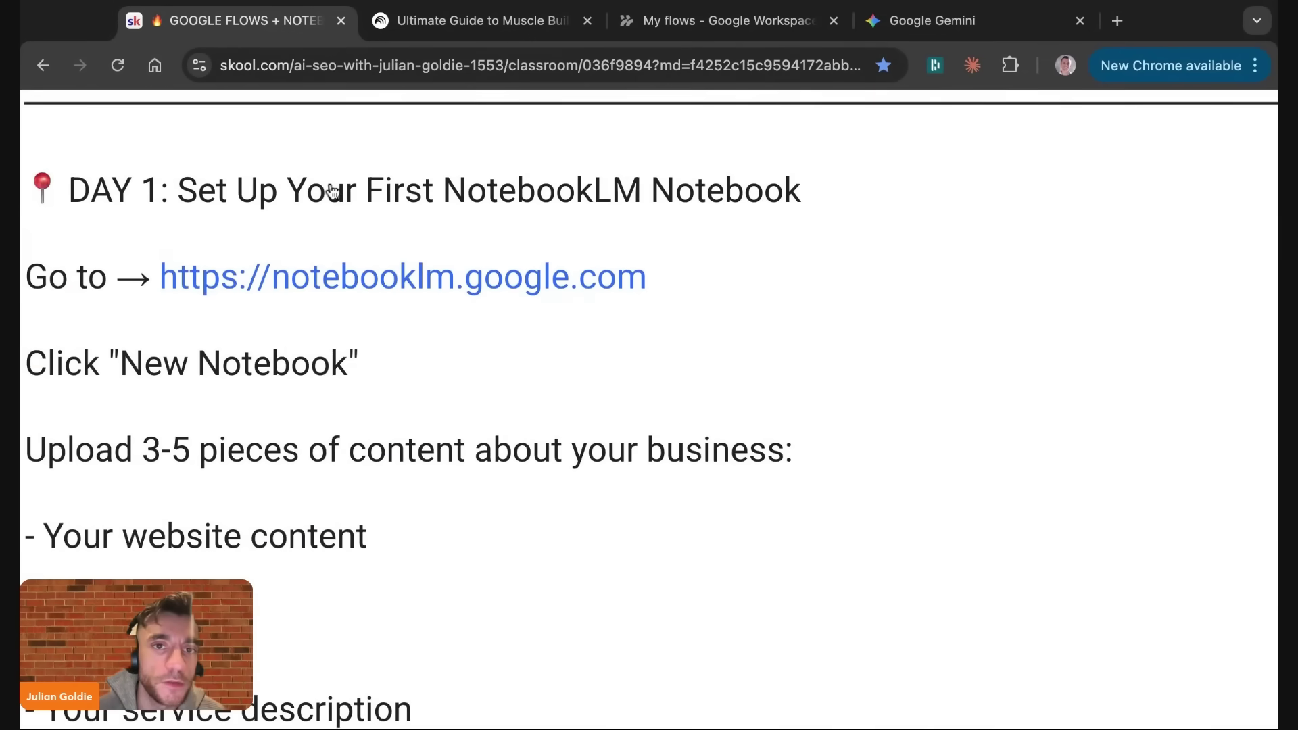
click(382, 280)
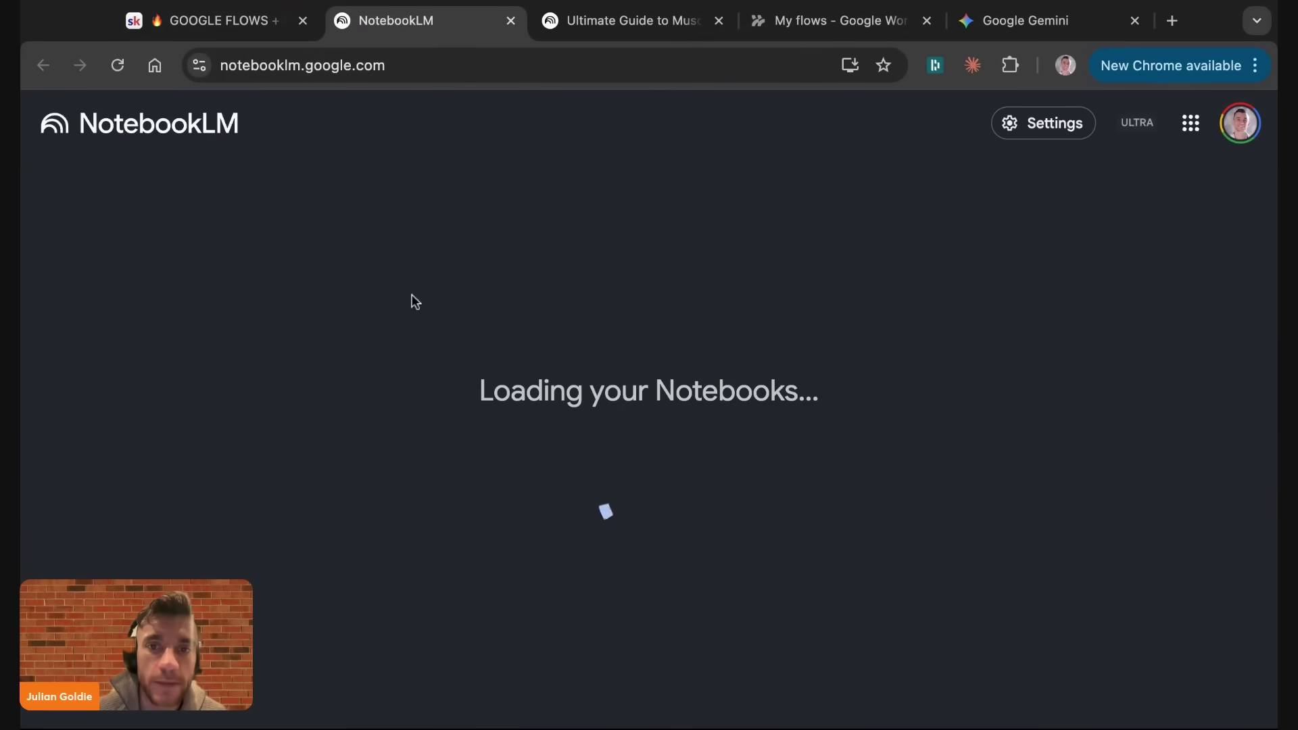
click(1064, 194)
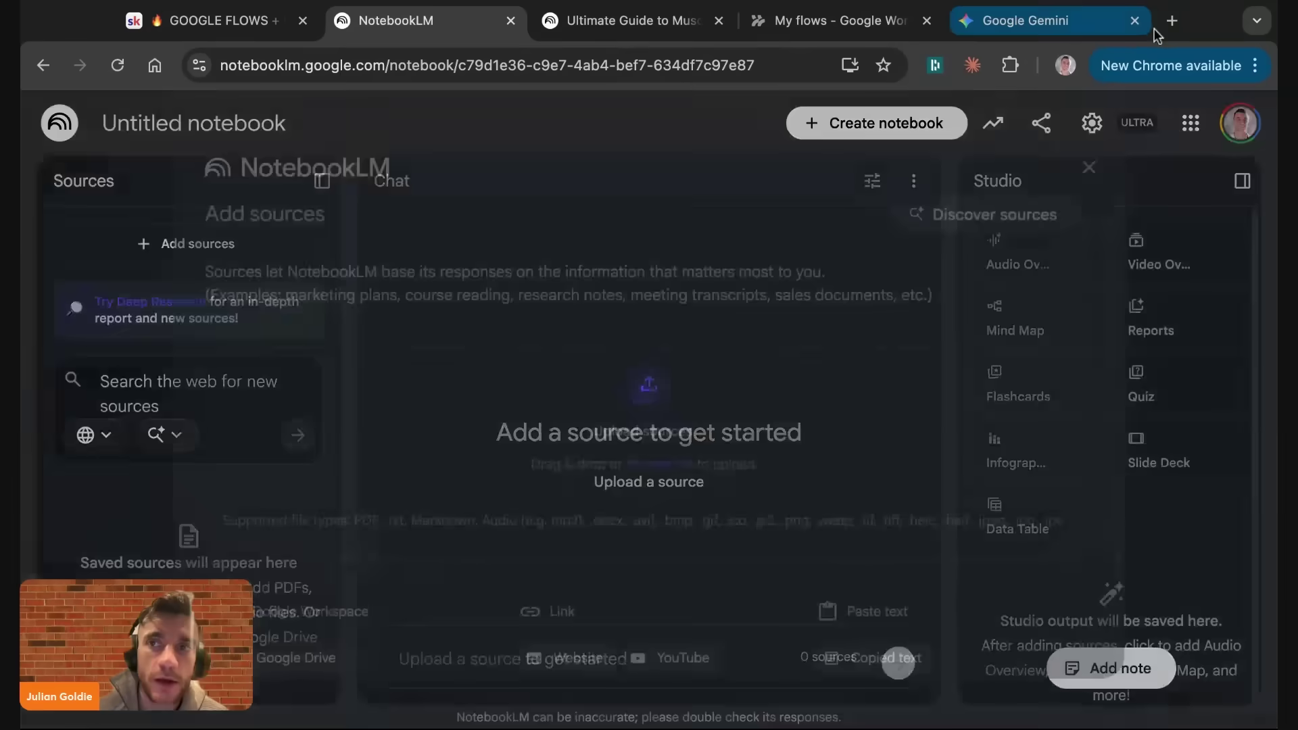
Step: Find "Google Antigravity: From Beginner to Expert in 17 Minutes!" among the guide author's YouTube channel videos, open it and copy its URL
click(1171, 21)
text(youtube.com/@JulianGoldieSEO/videos)
key(Return)
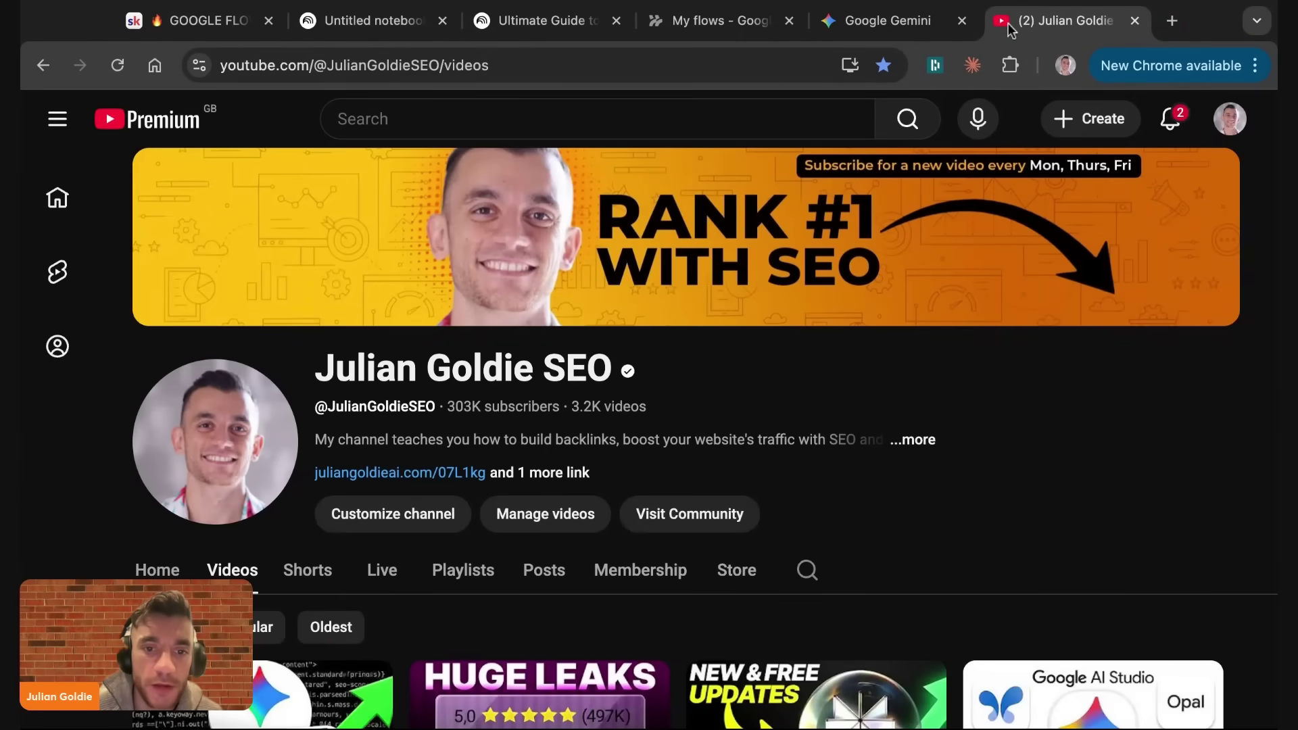
scroll(654, 411, down, 5)
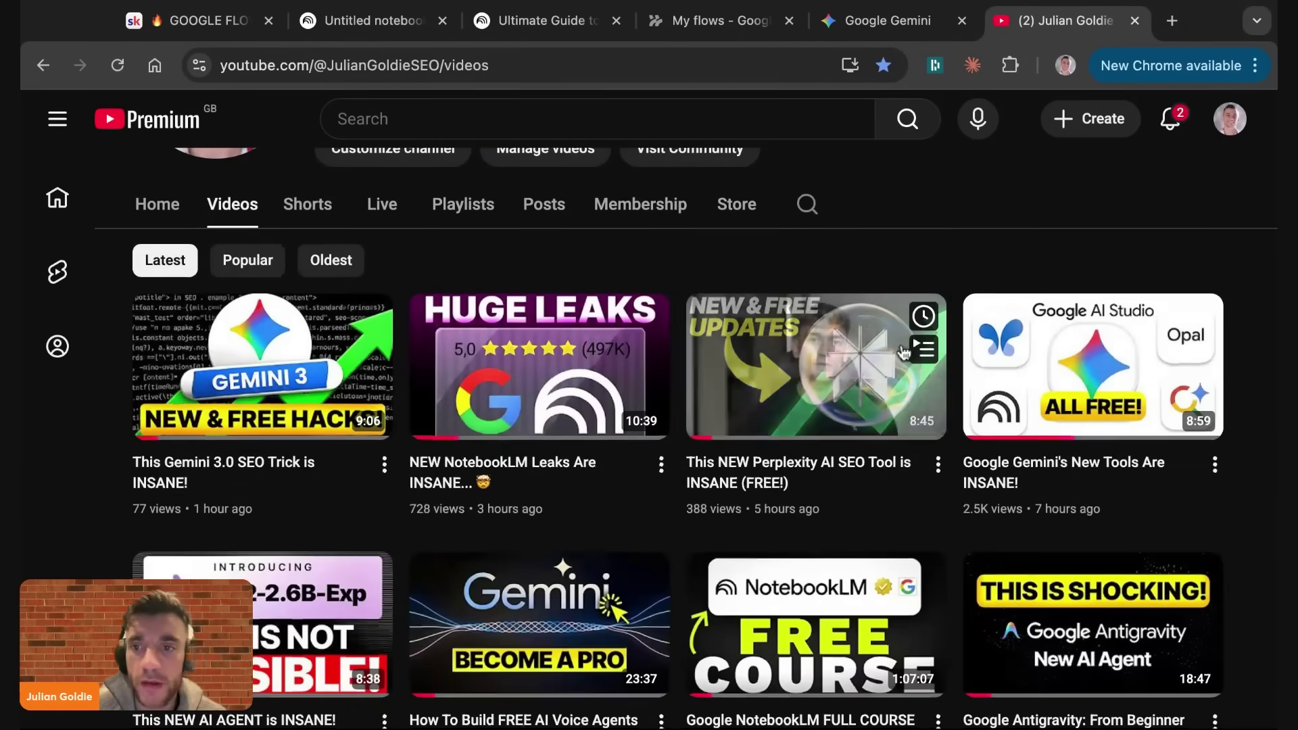
scroll(905, 351, down, 3)
scroll(853, 560, down, 4)
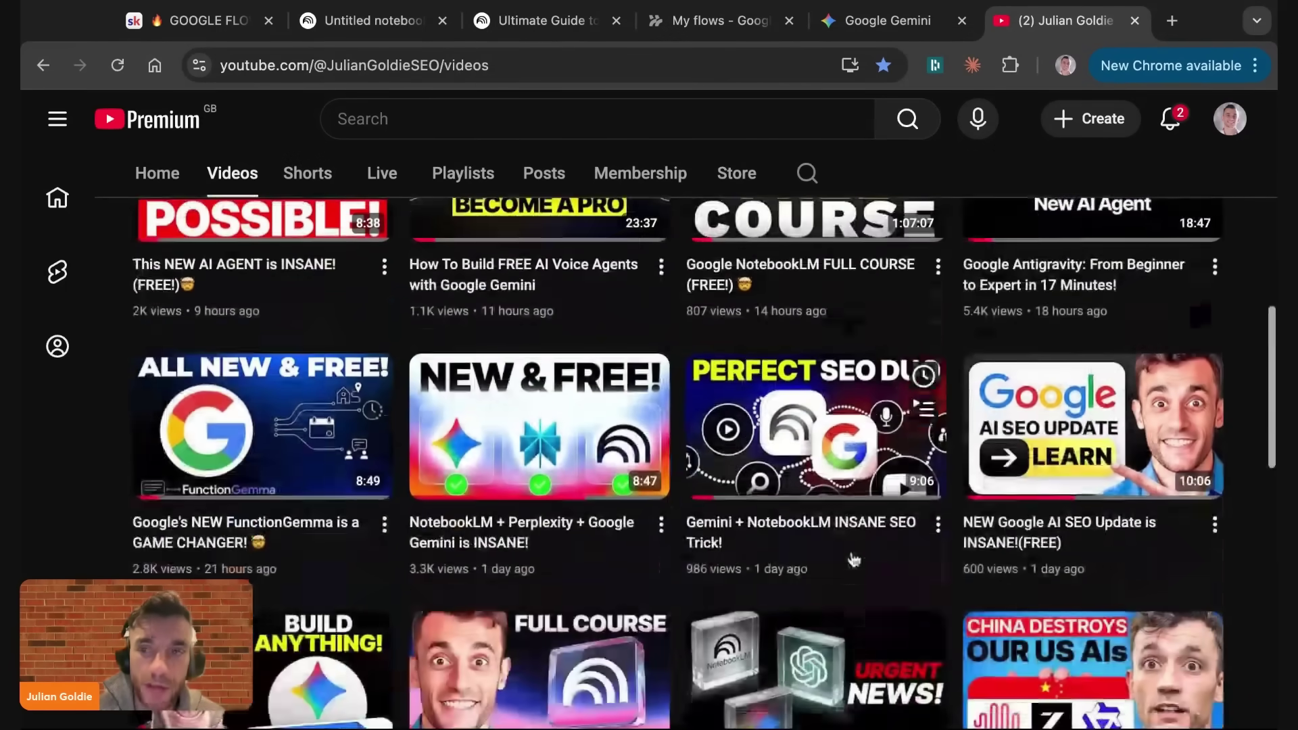
scroll(853, 560, up, 2)
click(1023, 314)
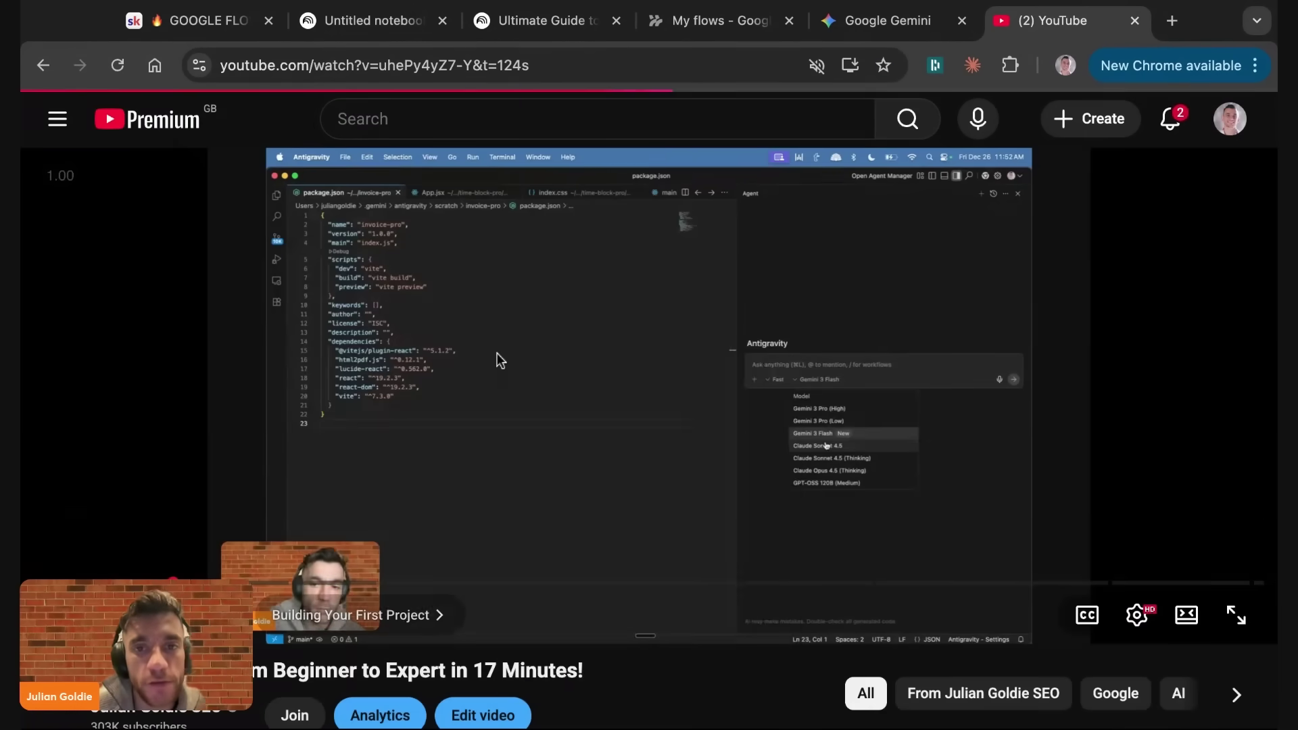
right_click(496, 353)
click(553, 465)
Step: Add the copied Google Antigravity video link to the untitled notebook as a YouTube source
click(363, 31)
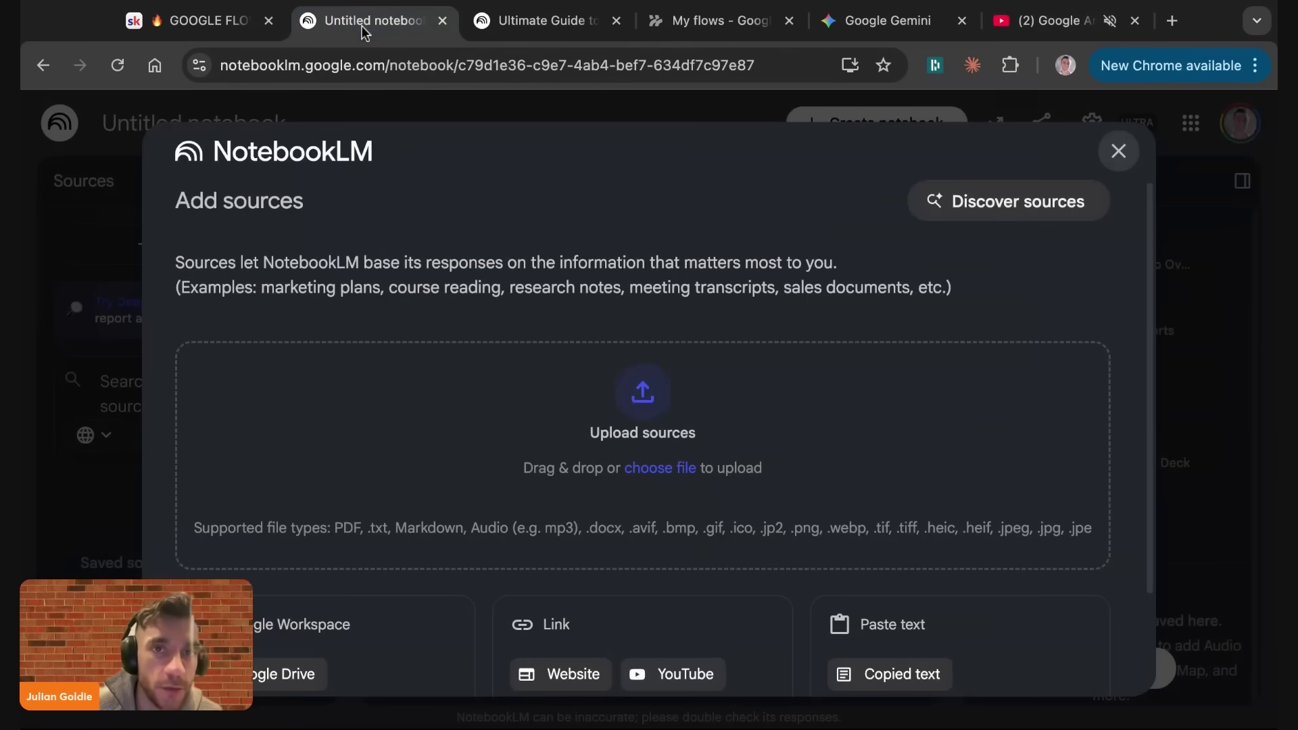
scroll(775, 613, down, 3)
click(670, 551)
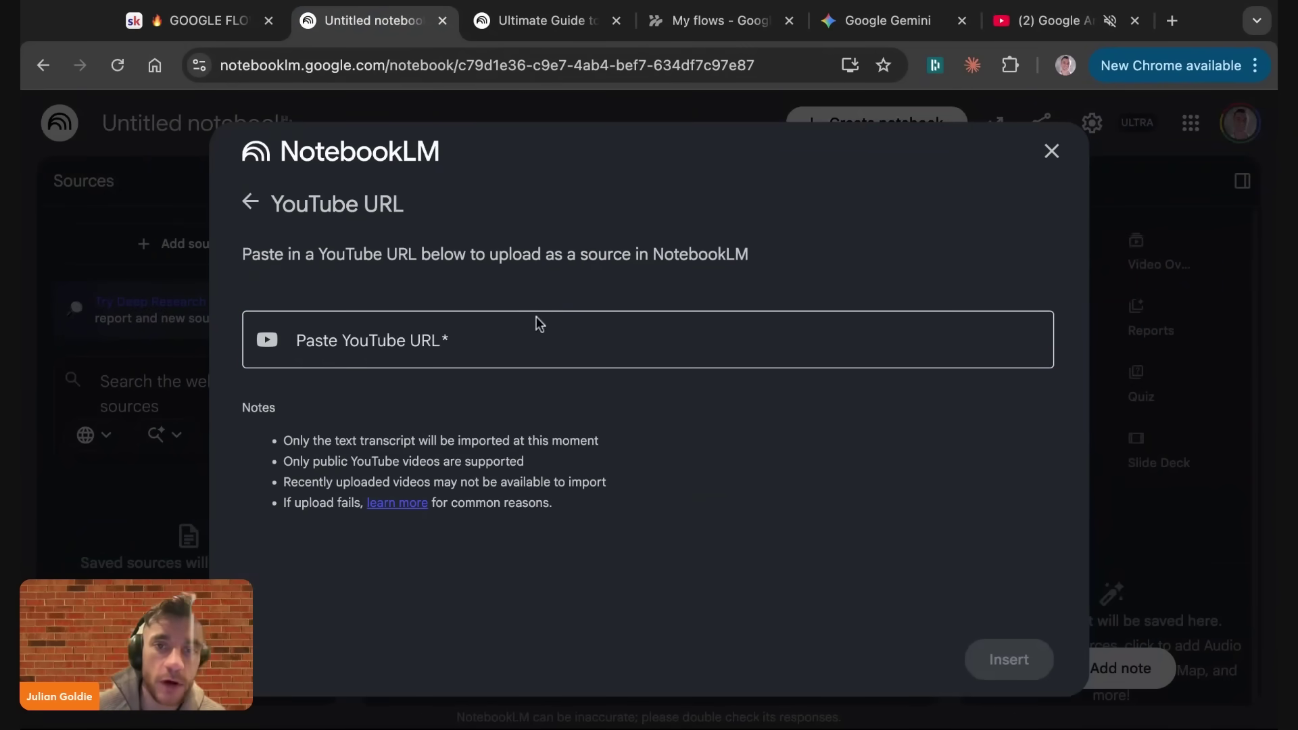
click(527, 324)
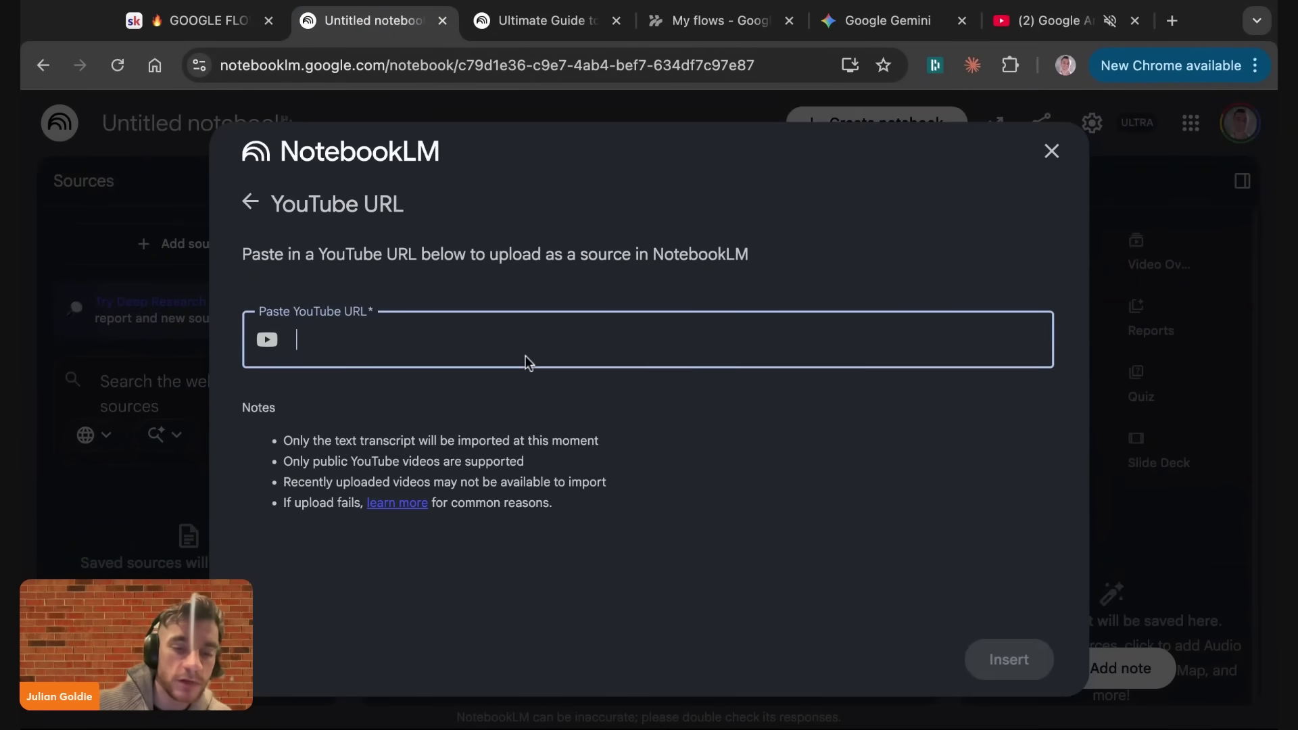
key(super+v)
click(1010, 660)
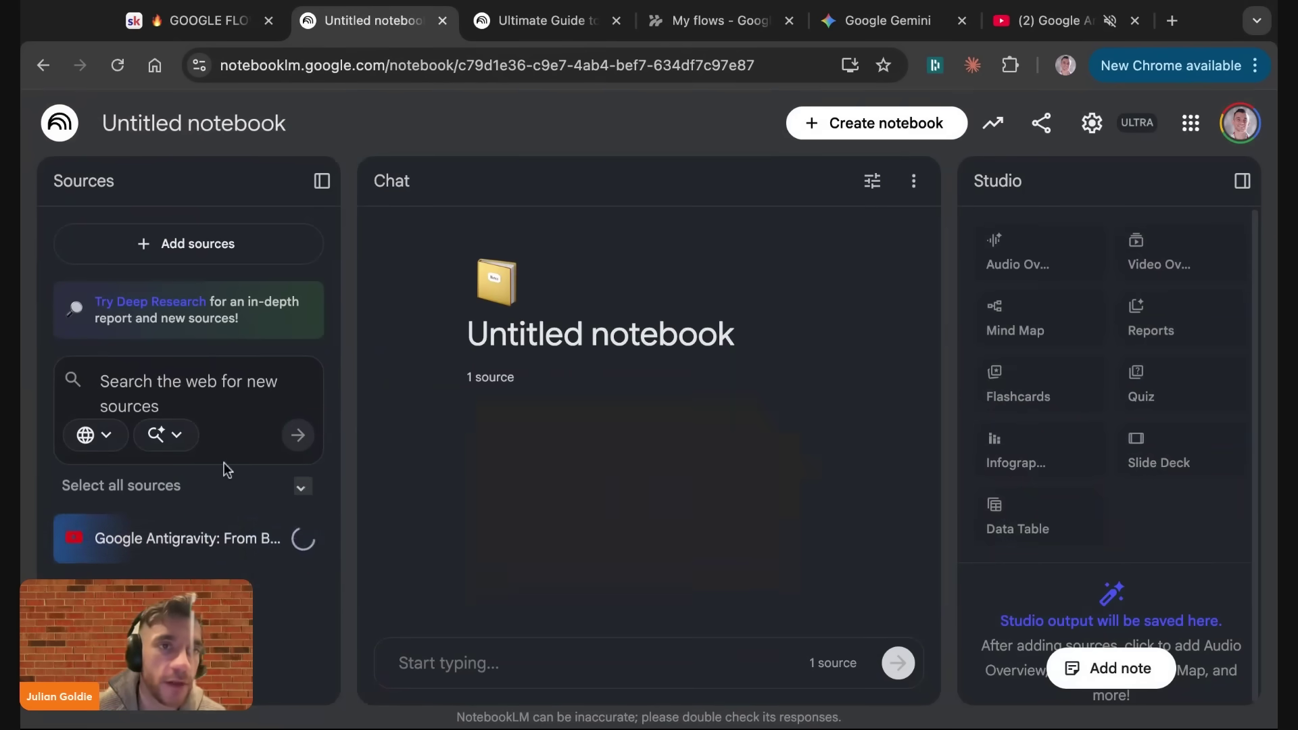
Step: Read the guide's Day 1 instructions, highlighting "New Notebook", the line on uploading 3-5 pieces of content, and the training materials item
click(200, 21)
scroll(449, 388, down, 3)
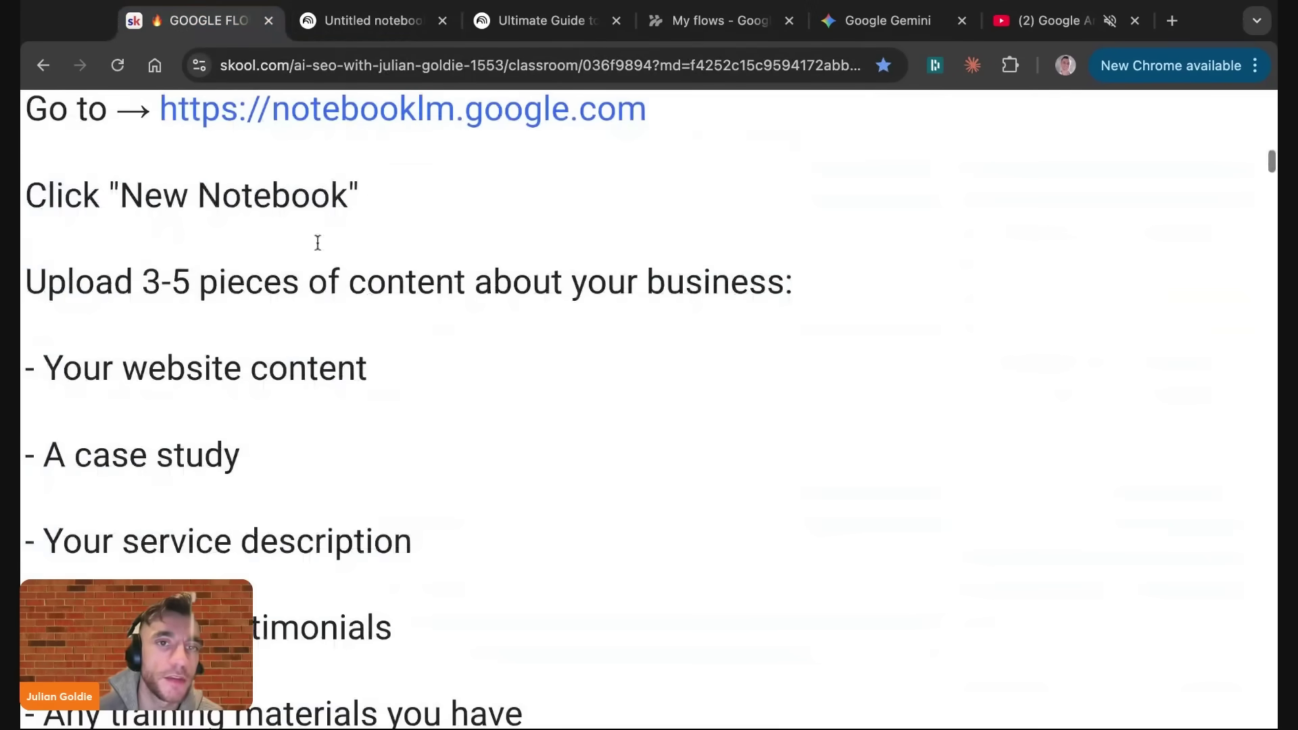
drag(310, 193, 154, 177)
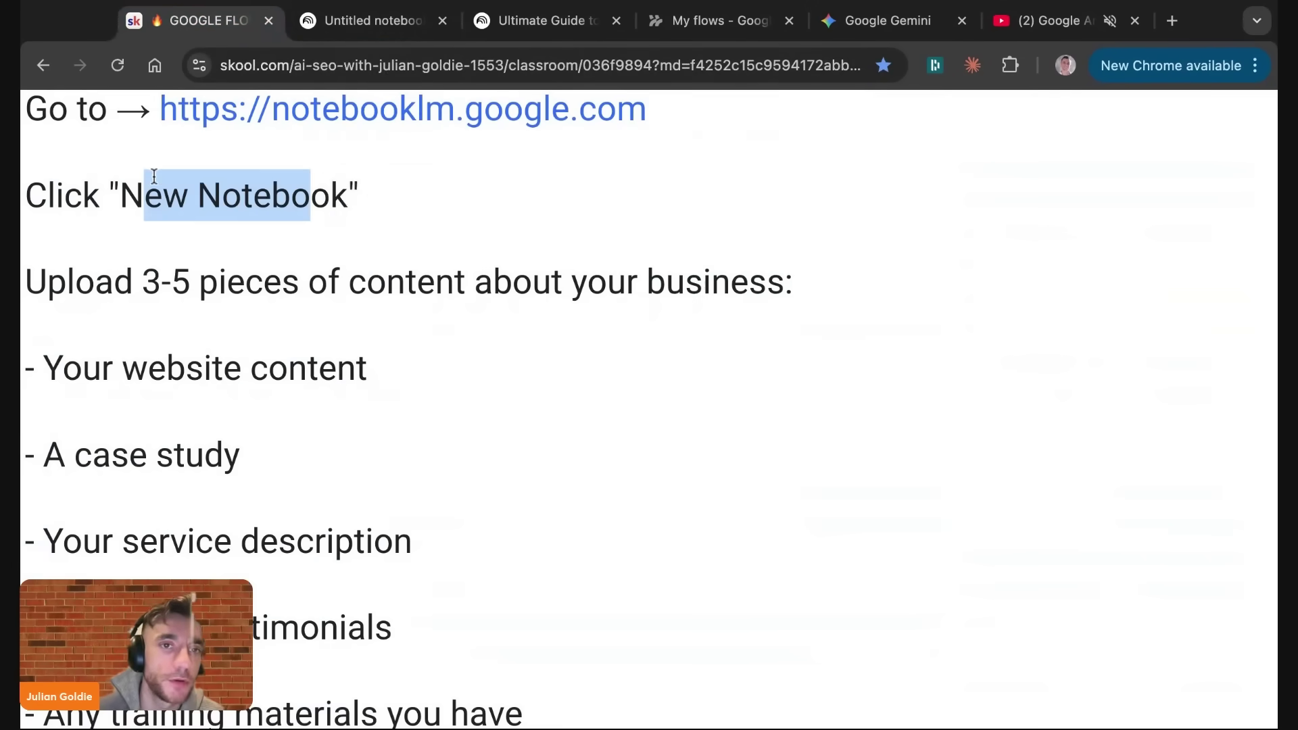
triple_click(167, 281)
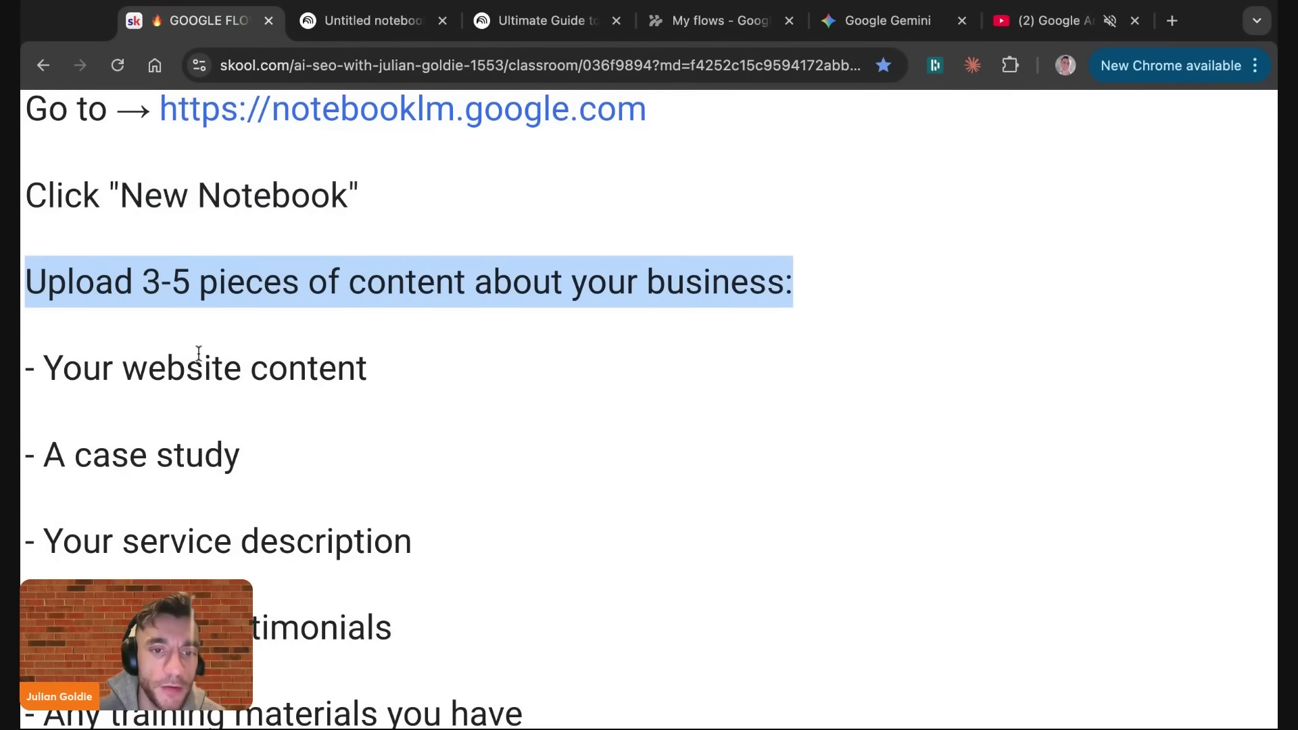
scroll(209, 373, down, 2)
scroll(187, 414, down, 3)
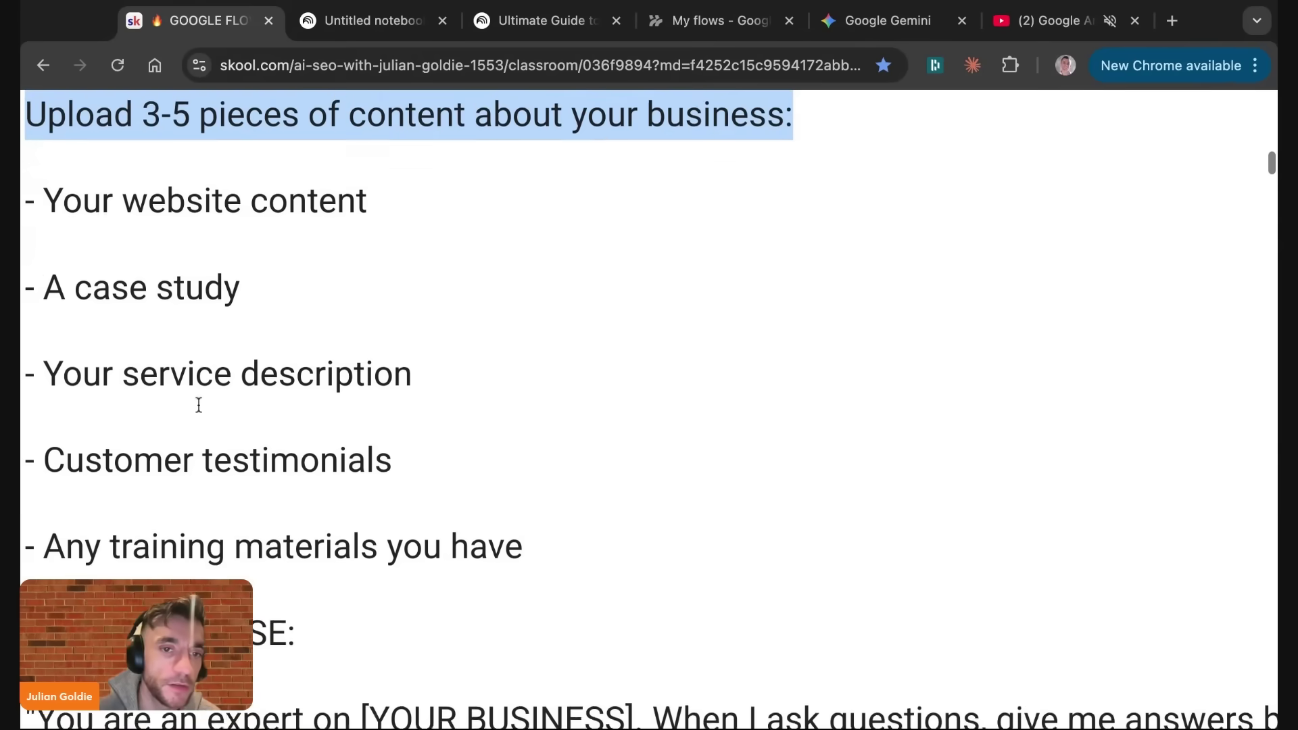
scroll(224, 442, down, 3)
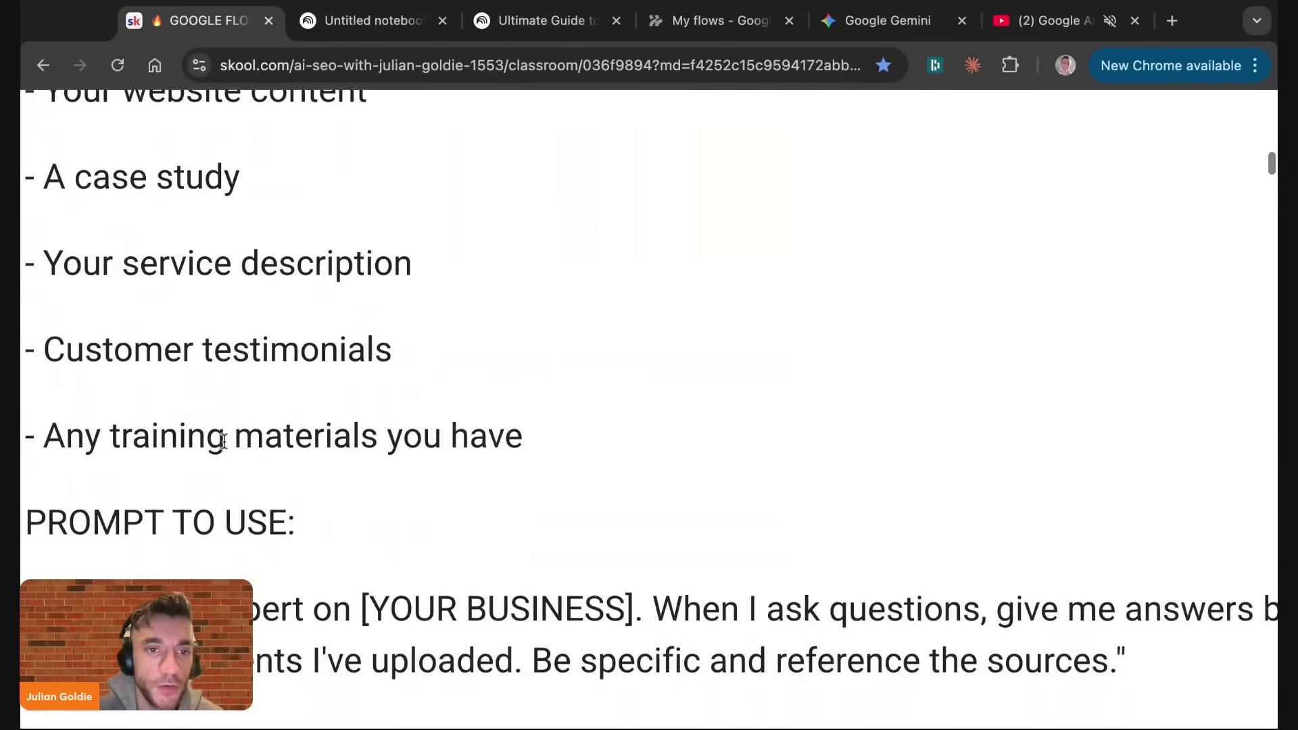
triple_click(224, 442)
Step: Select the Day 1 prompt text under "PROMPT TO USE", starting with "You are an expert on [YOUR BUSINESS]"
scroll(225, 442, down, 4)
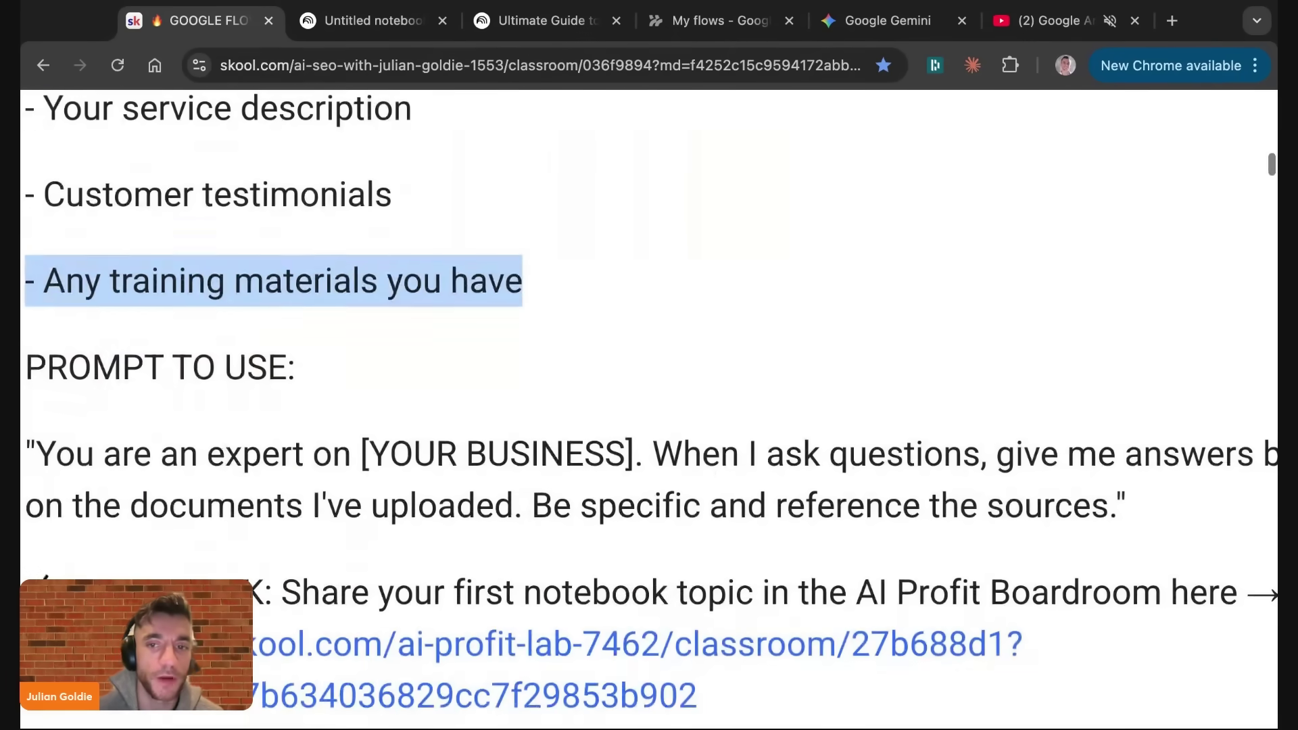
click(309, 506)
scroll(308, 505, down, 9)
scroll(308, 505, up, 5)
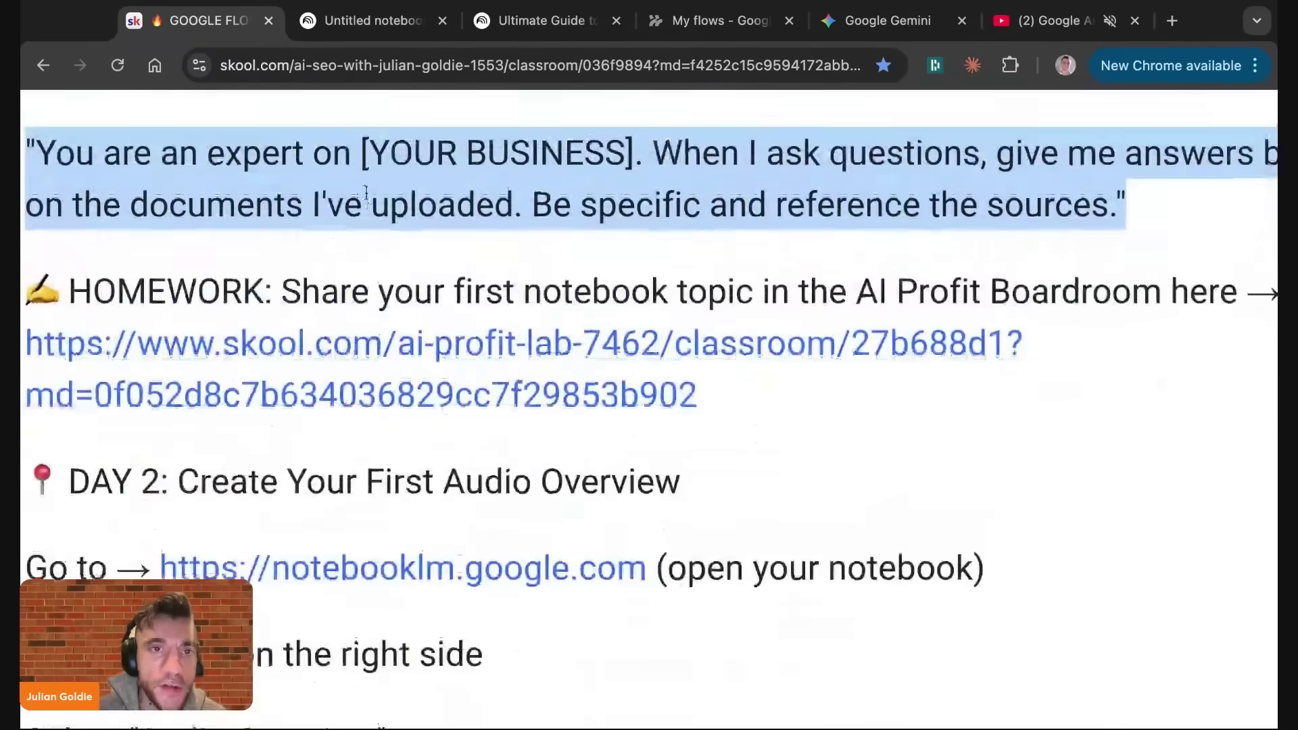
scroll(368, 198, up, 3)
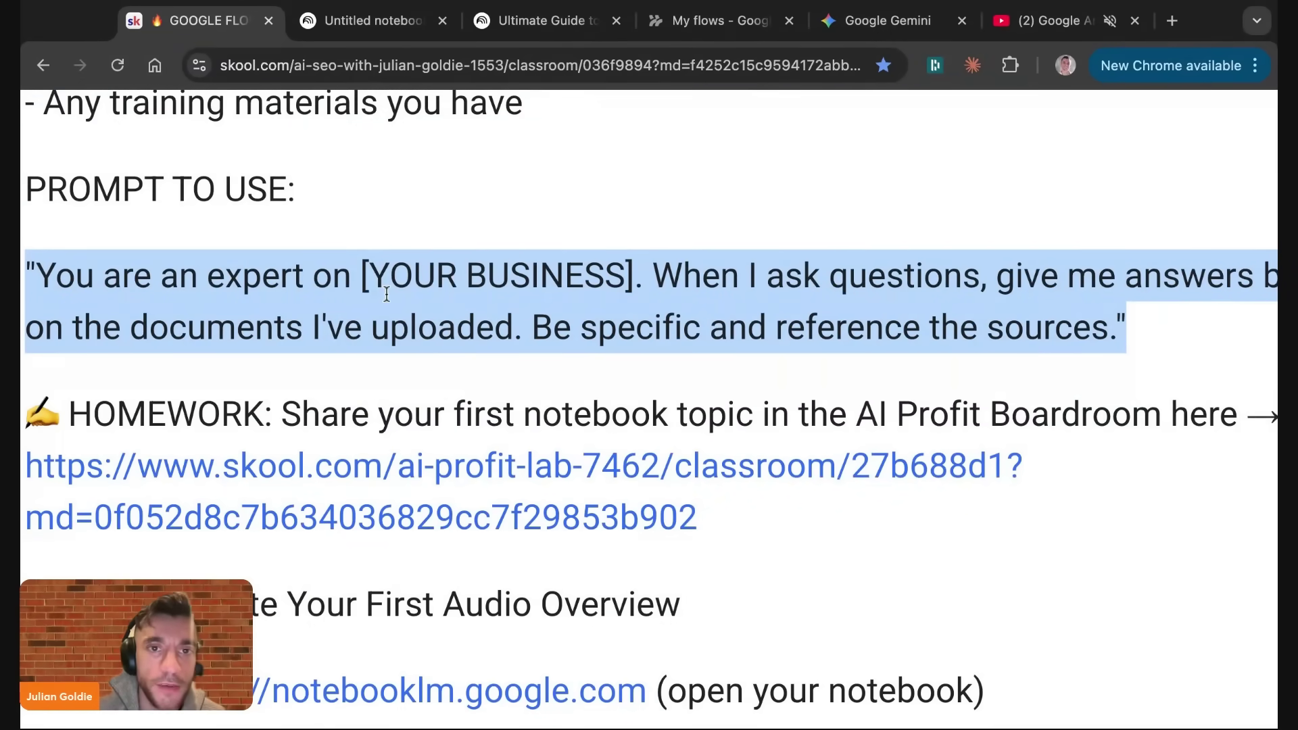
Step: Choose a custom chat role for the untitled notebook and fill in the copied Day 1 prompt, "You are an expert on [YOUR BUSINESS]..."
click(343, 30)
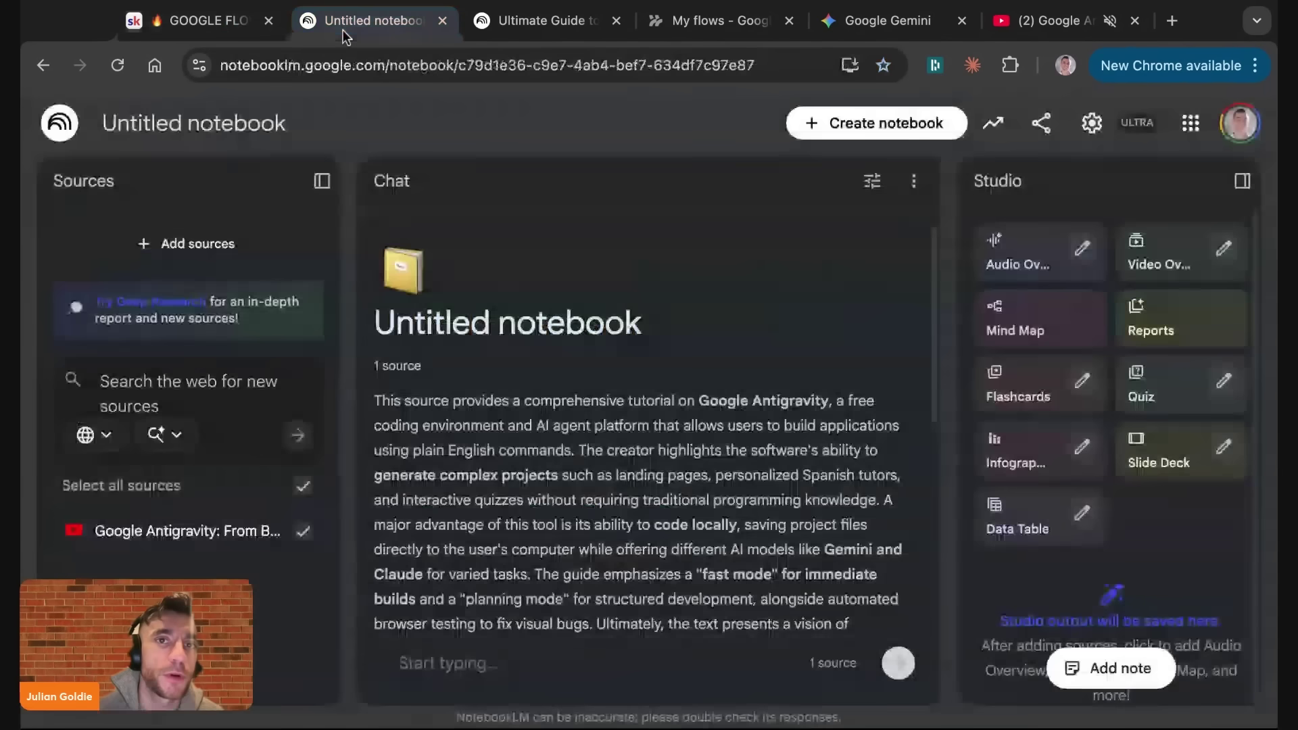
click(913, 184)
click(876, 184)
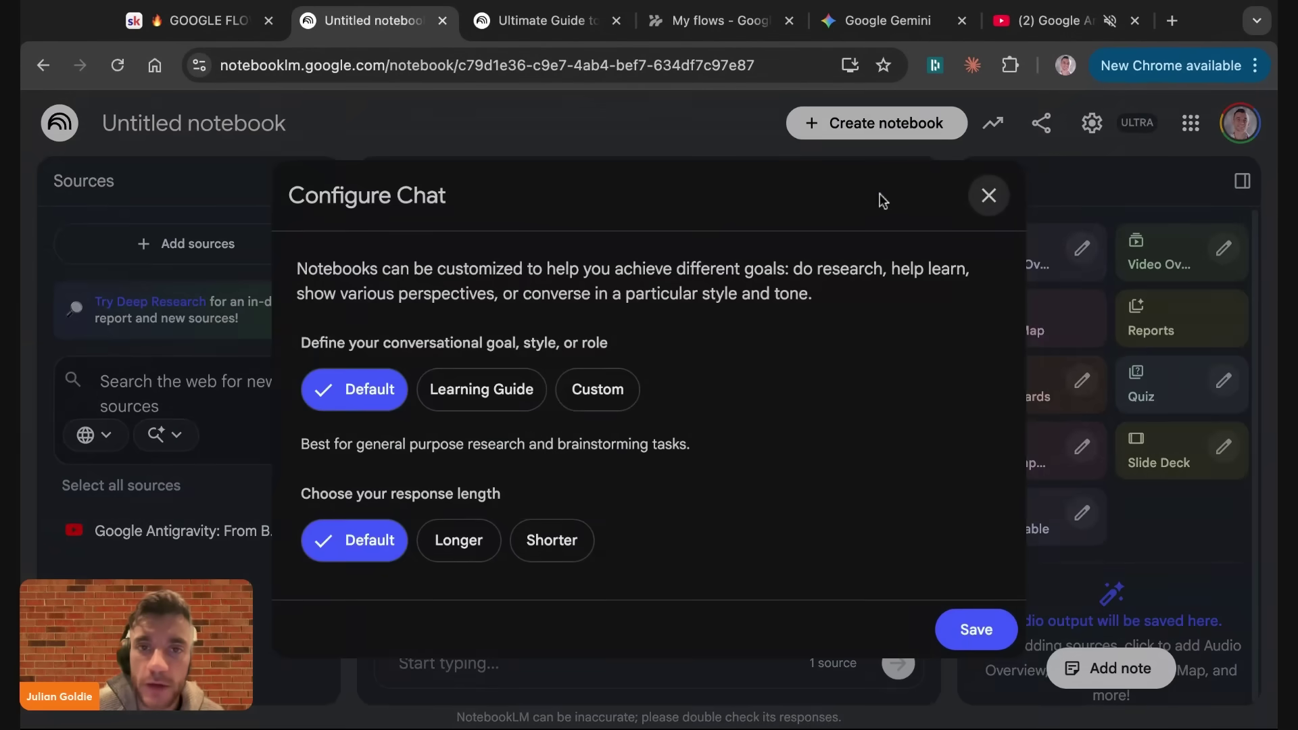
click(595, 390)
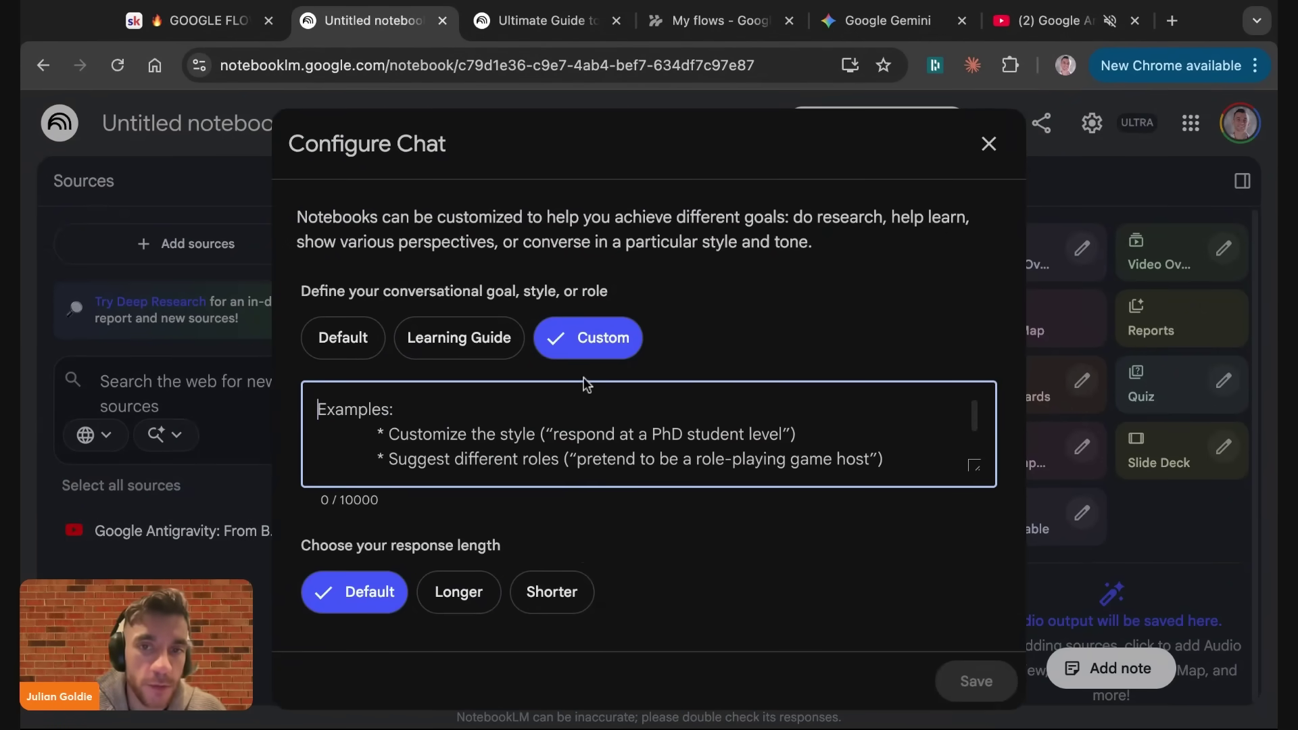
text("You are an expert on [YOUR BUSINESS]. When I ask questions, give me answers based only on the documents I've uploaded. Be specific and reference the sources.")
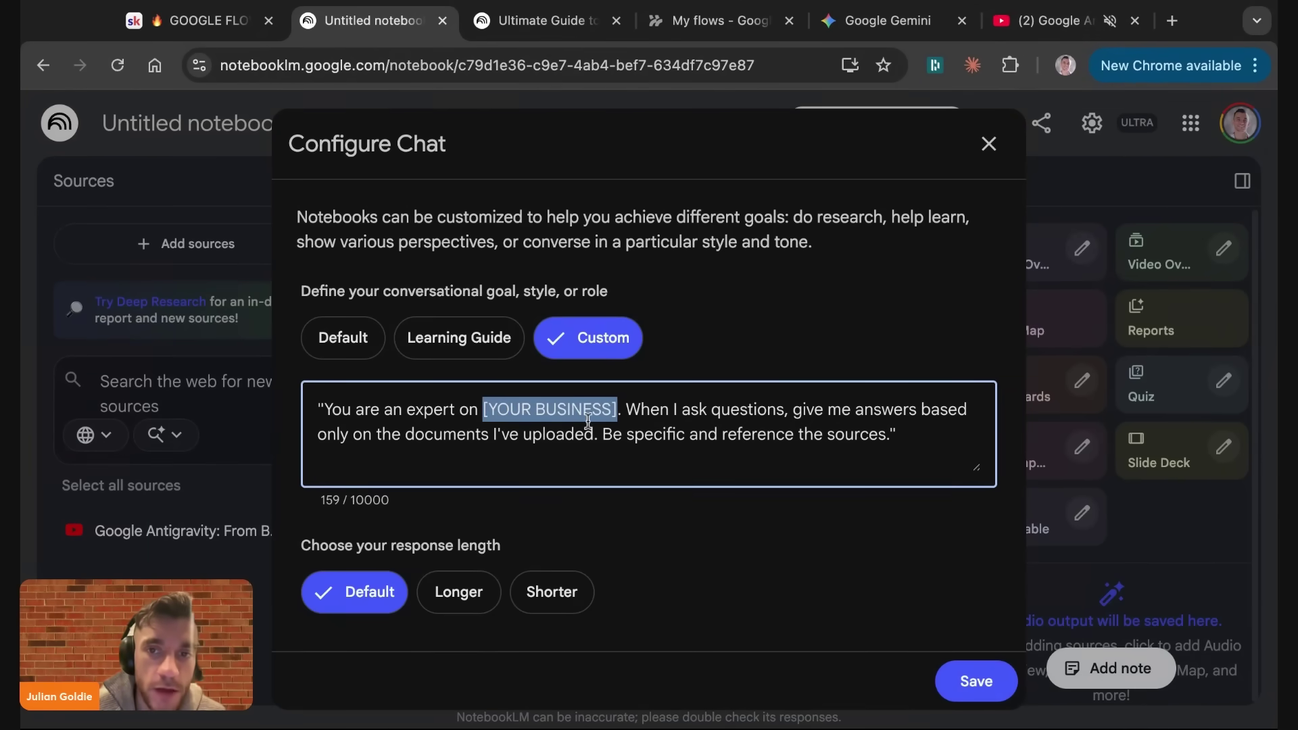
drag(651, 409, 931, 440)
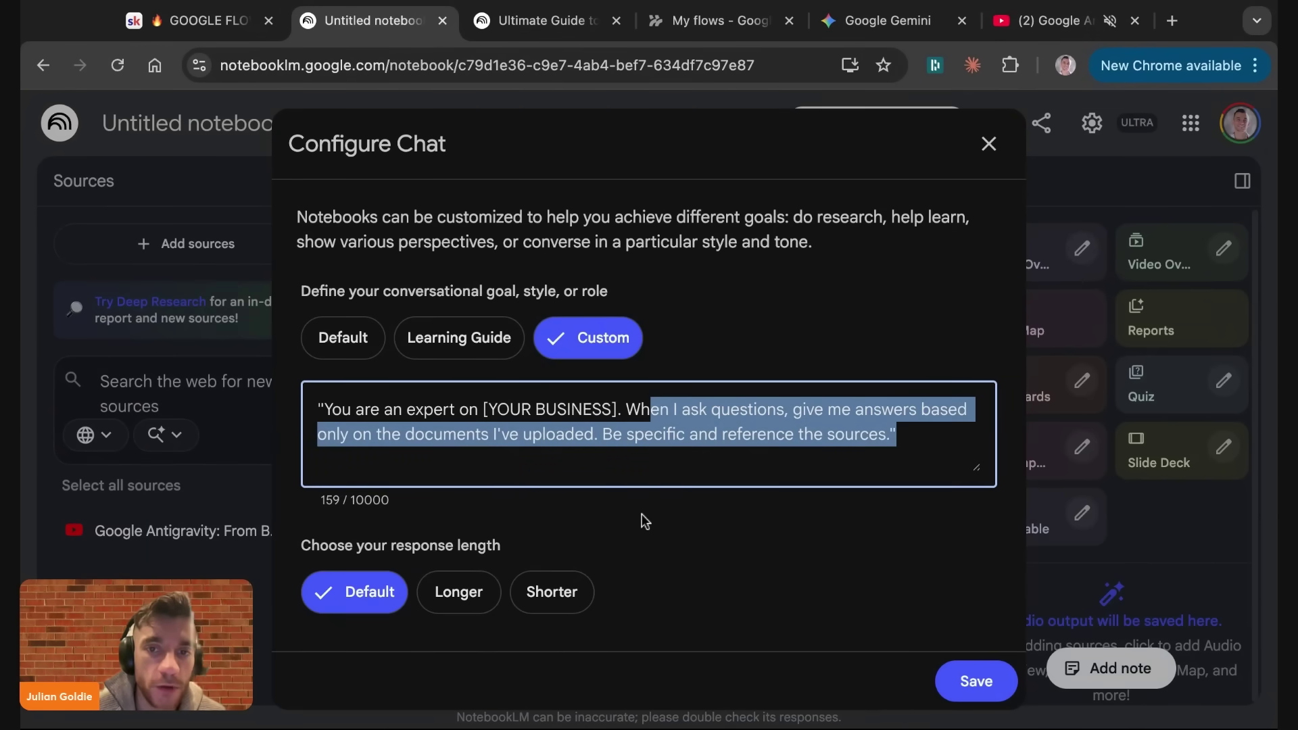
Step: Check the guide again, close the notebook's chat configuration without saving, and generate an Audio Overview from its Google Antigravity source
click(172, 22)
scroll(385, 534, down, 6)
click(352, 23)
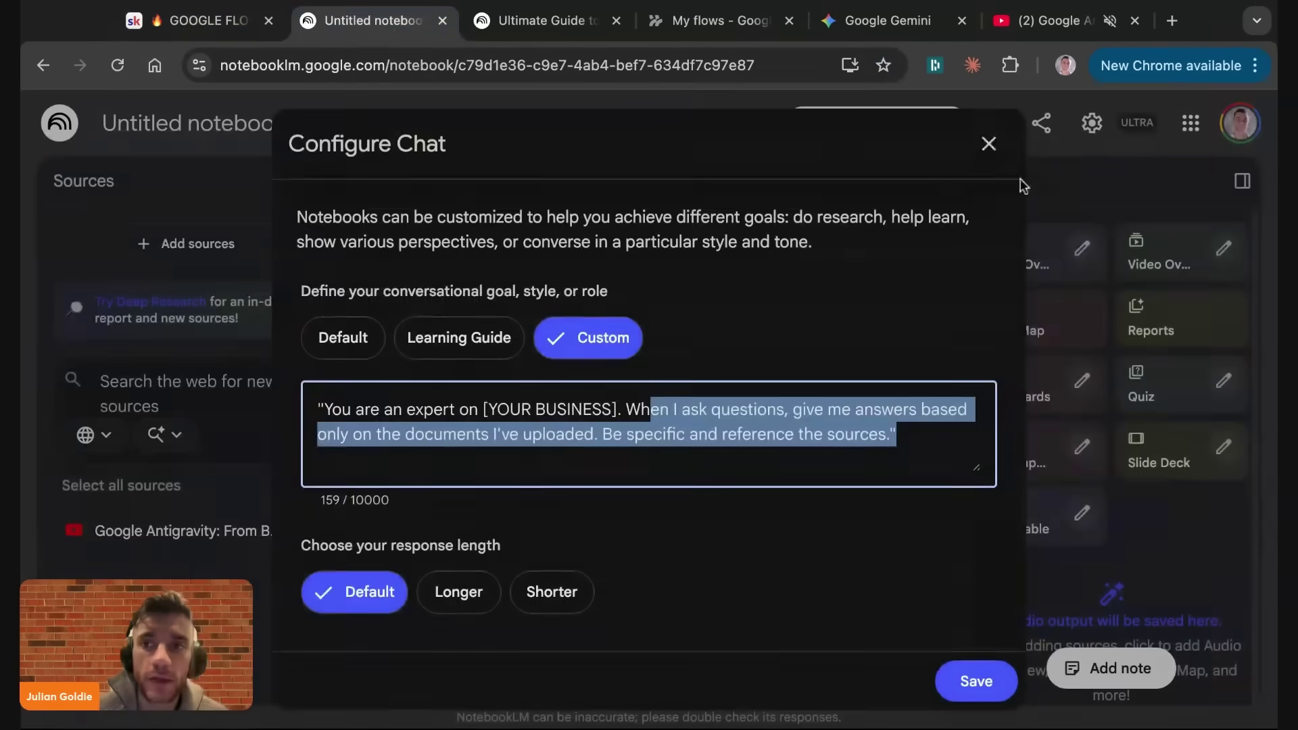
click(984, 146)
click(1024, 260)
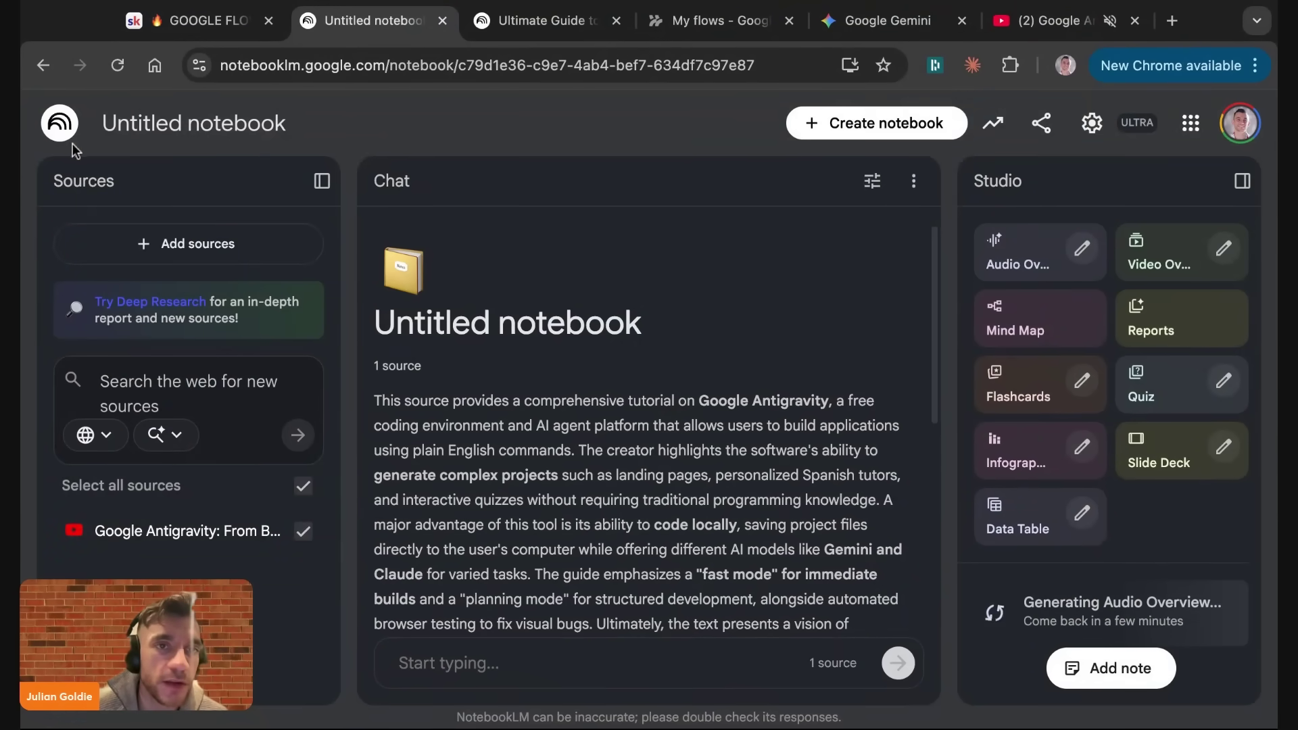
Step: View the "Fuel Your Gains on a Budget" infographic in the "Ultimate Guide to Muscle Building, Nutrition, and Meal Prep" notebook
click(520, 30)
scroll(1036, 461, up, 5)
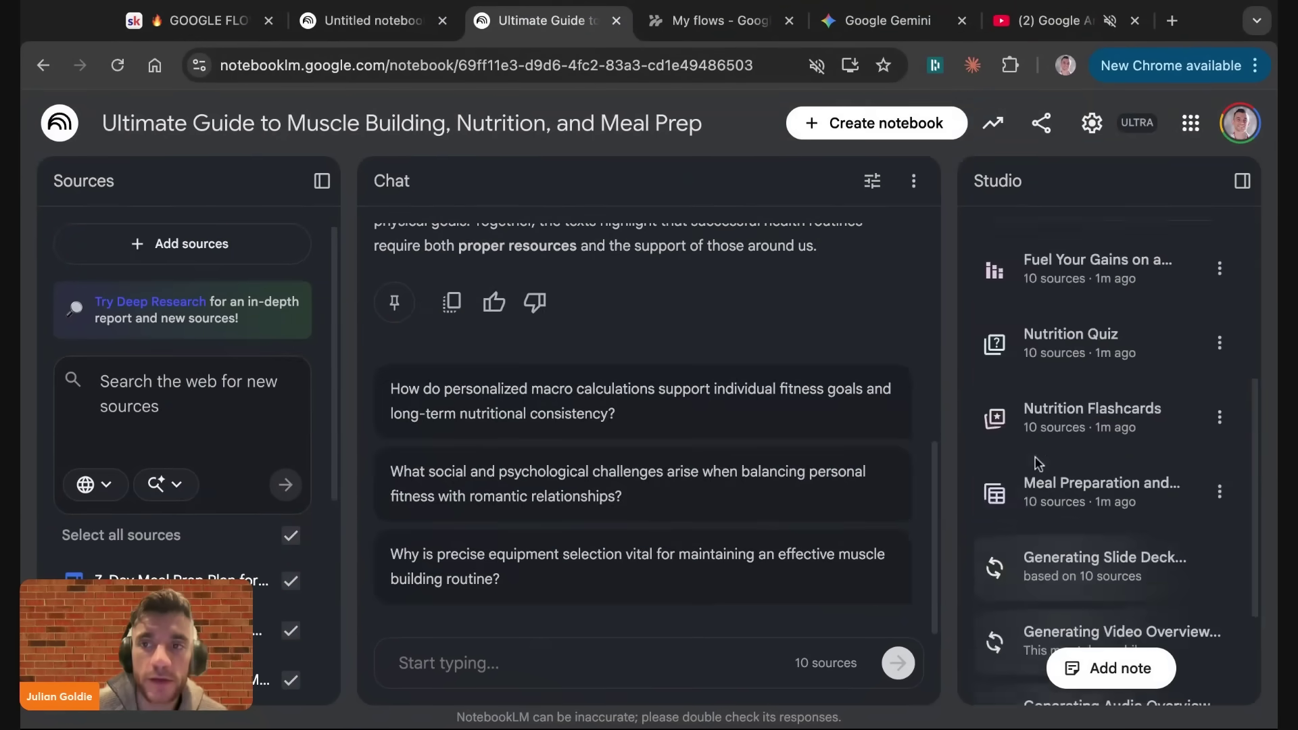
click(1036, 457)
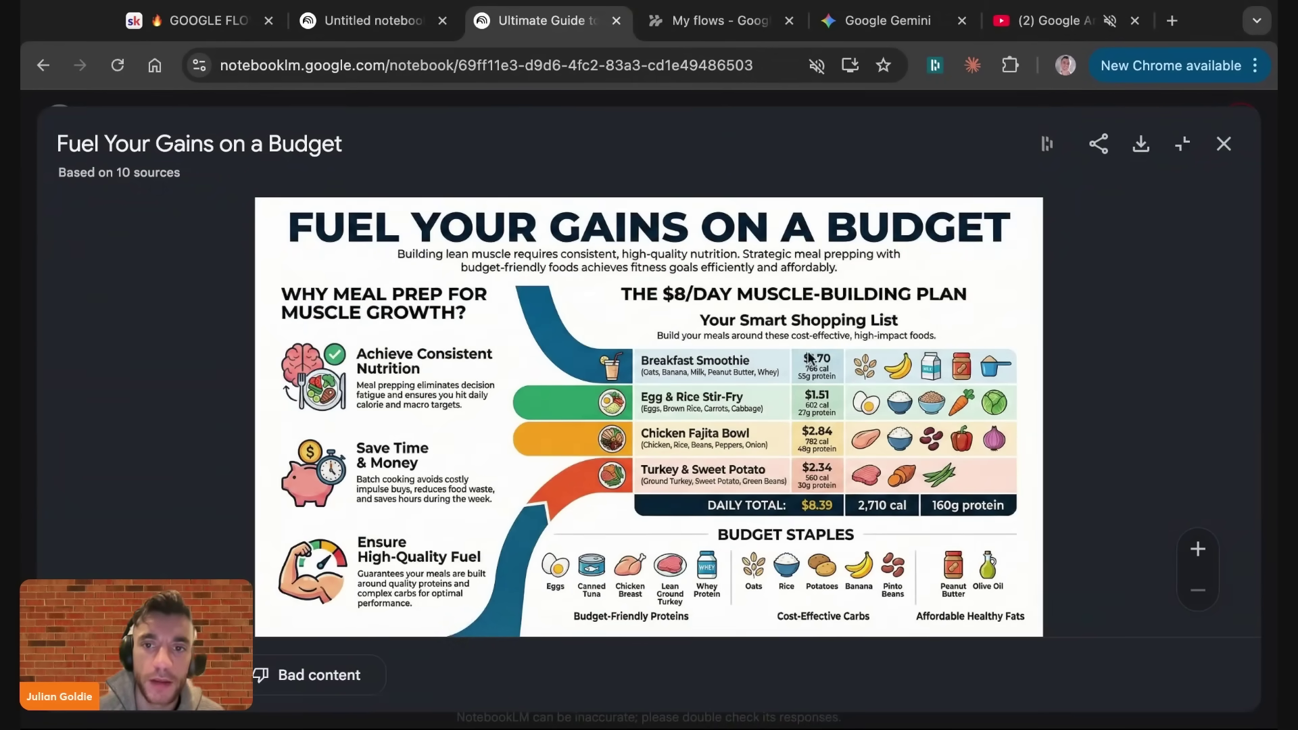
click(1227, 150)
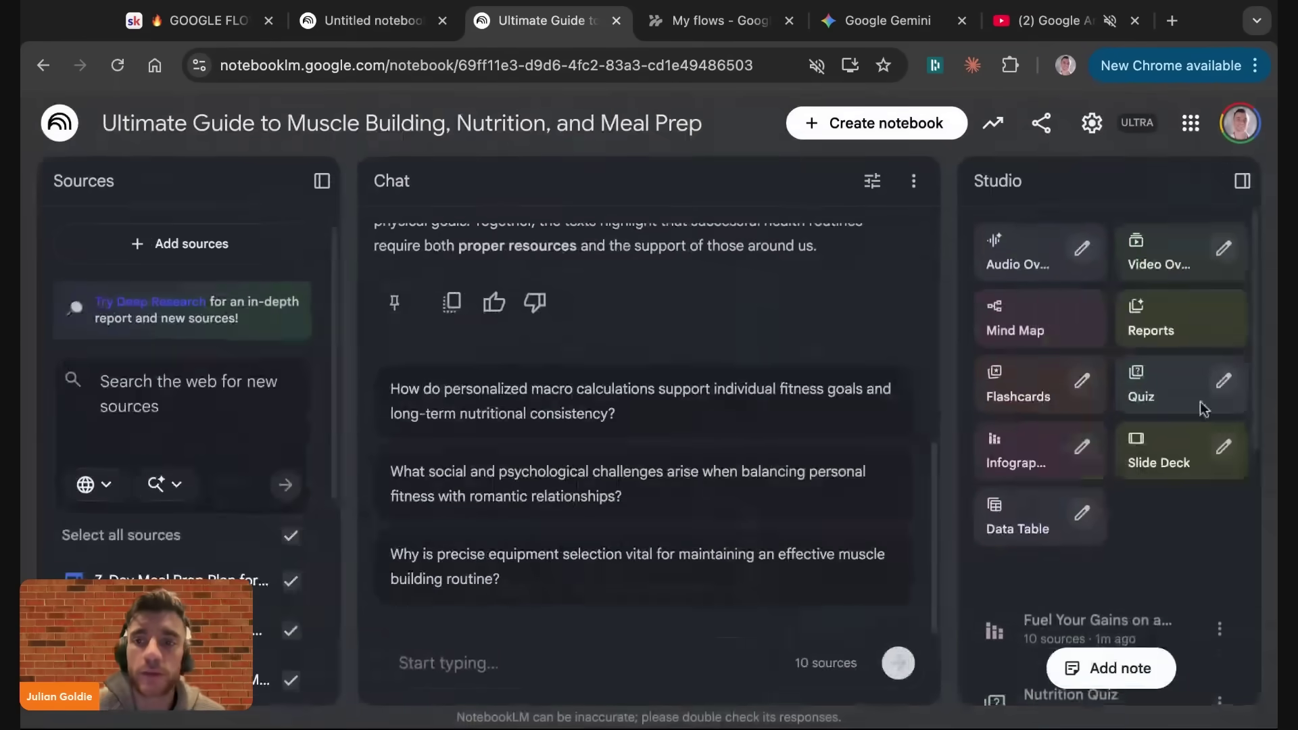
Step: Open the "Meal Preparation and Batch Cooking Recipes" data table and widen the Studio area to show all its columns
scroll(1149, 632, down, 4)
scroll(1084, 440, down, 3)
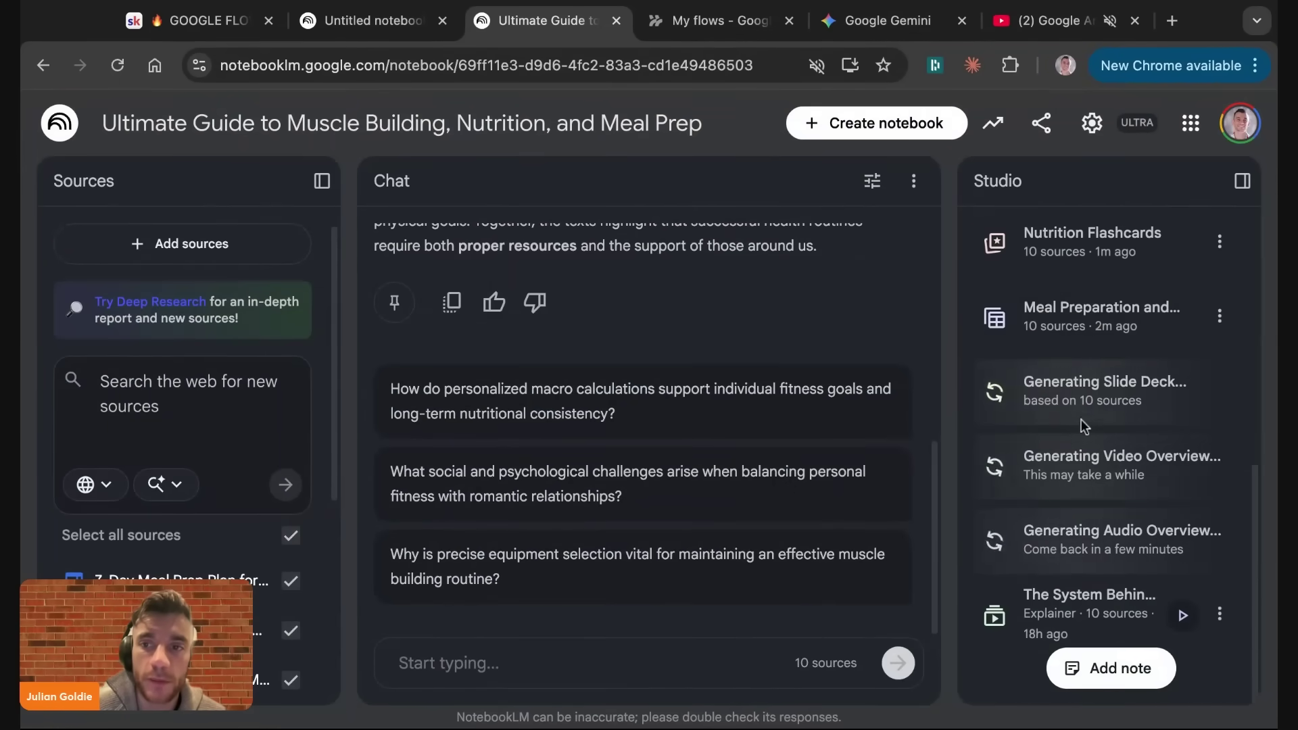
click(1084, 310)
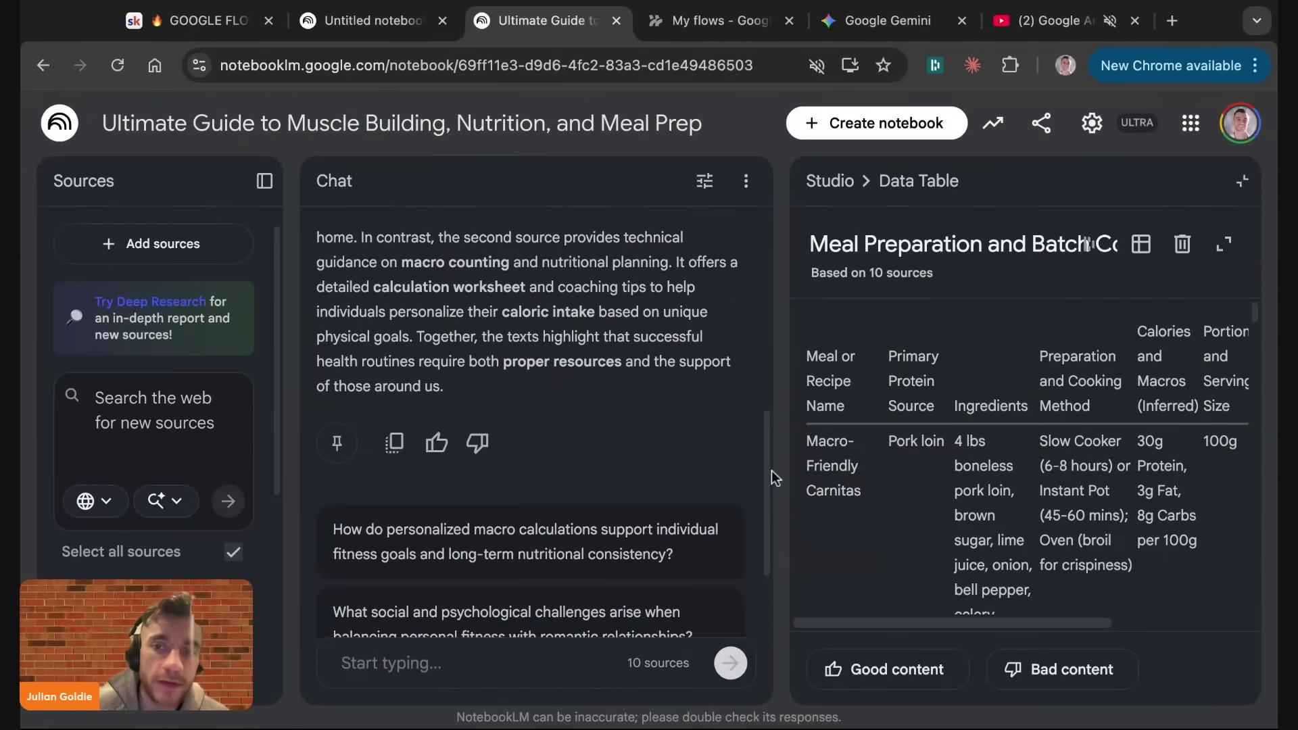
drag(774, 471, 597, 460)
scroll(691, 442, down, 2)
scroll(692, 441, up, 2)
scroll(691, 441, up, 1)
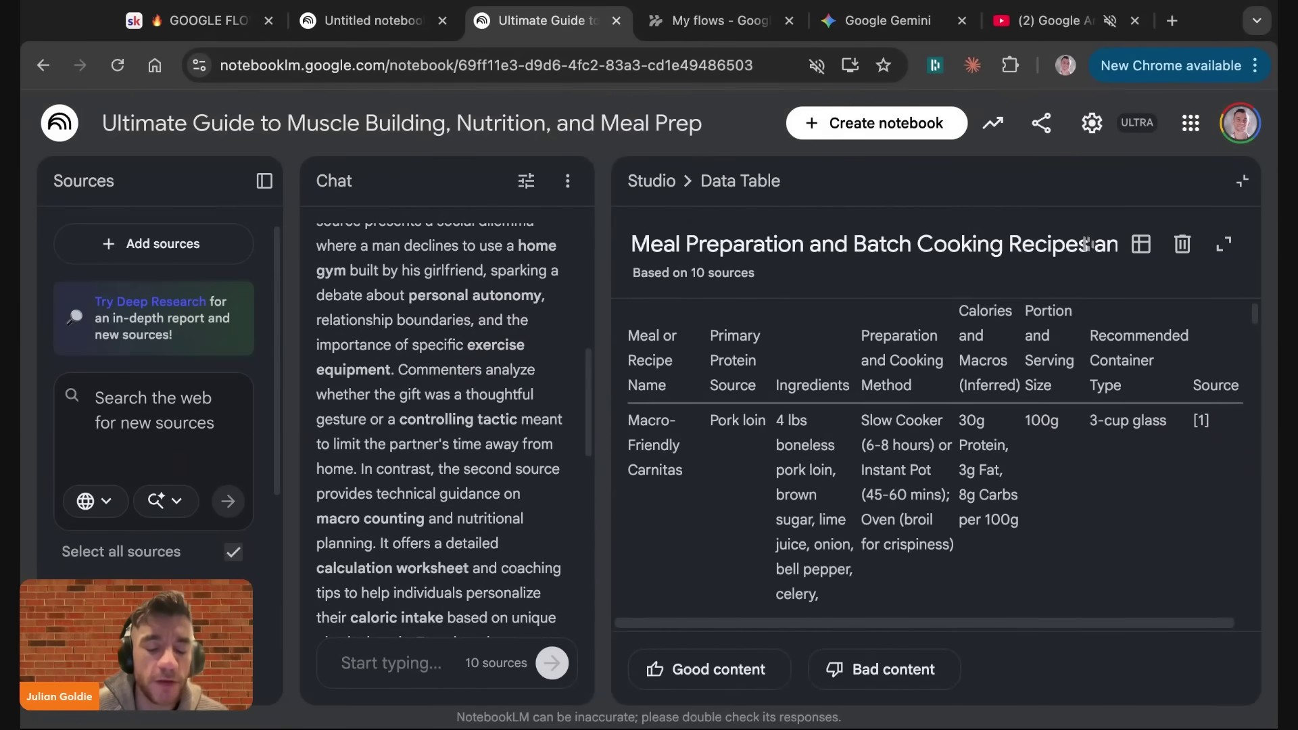
Step: Examine the data table's recipe rows and cited sources, highlighting the column headings from "Meal or Recipe Name" to "Recommended Container Type"
scroll(902, 521, down, 5)
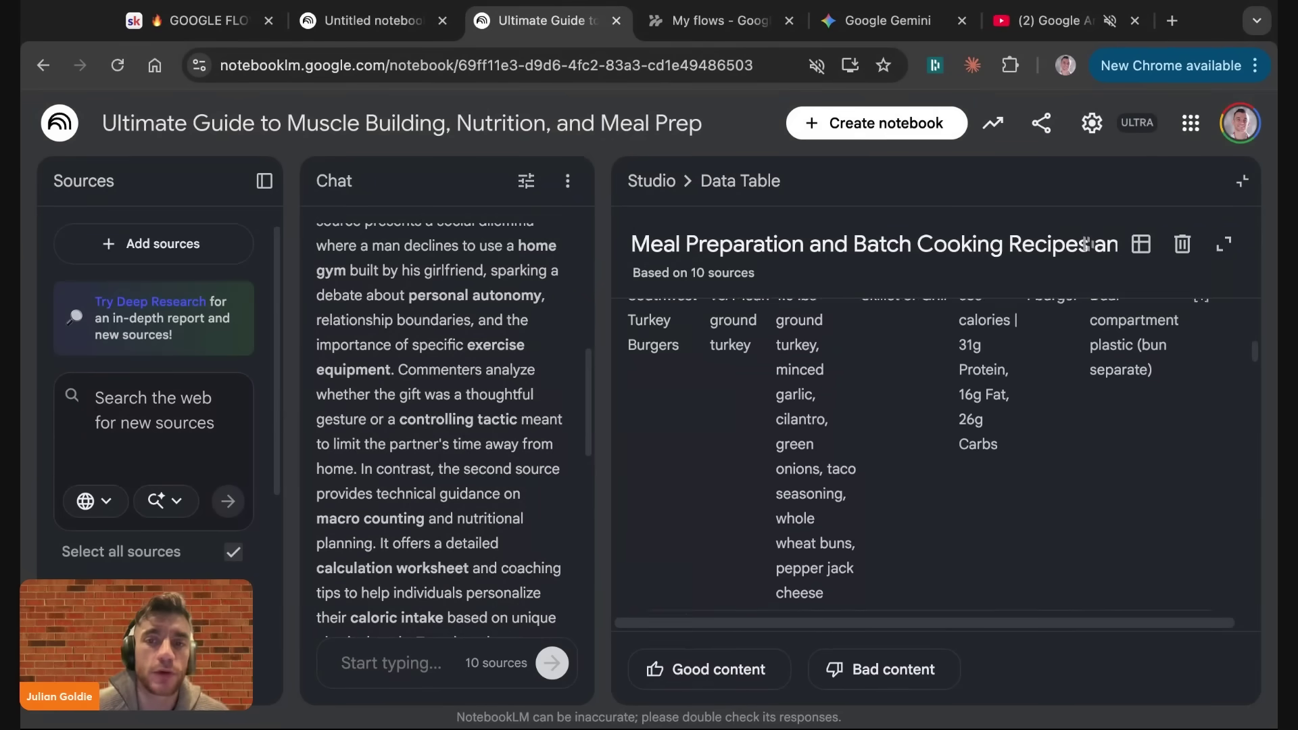
scroll(902, 521, up, 6)
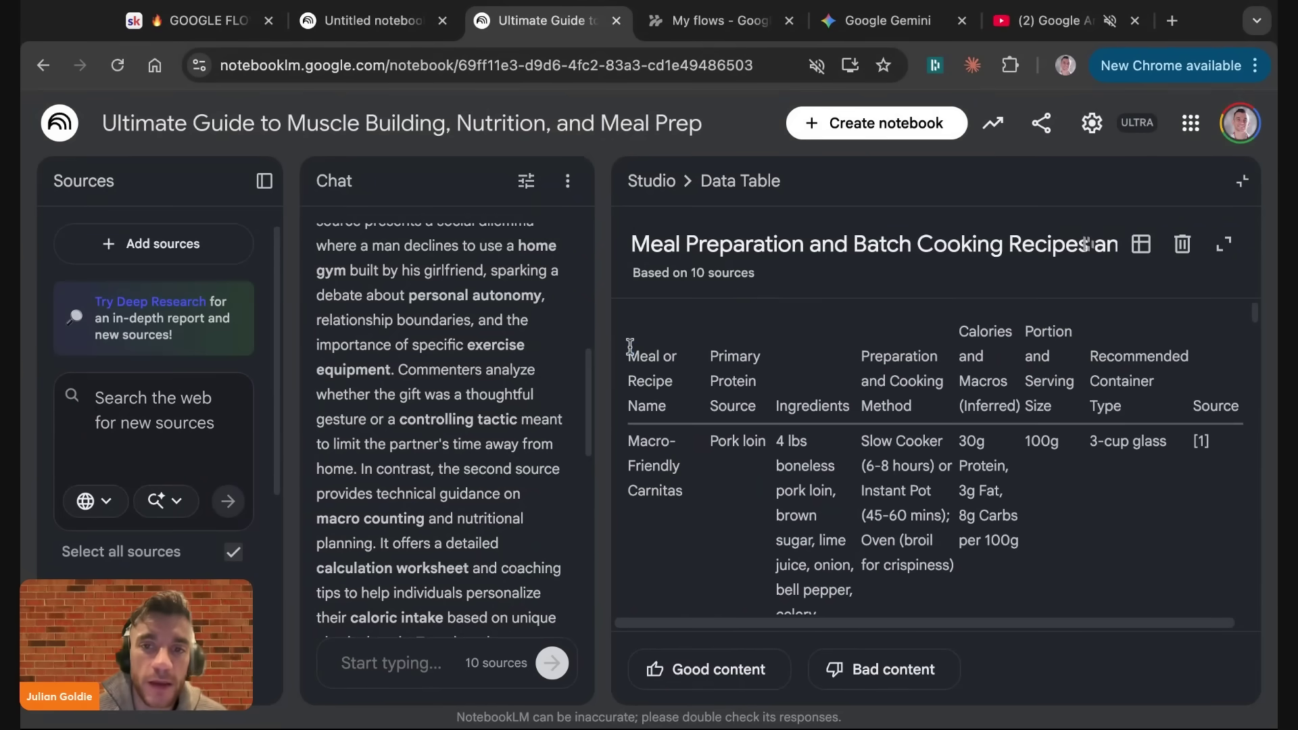
drag(629, 346, 1206, 396)
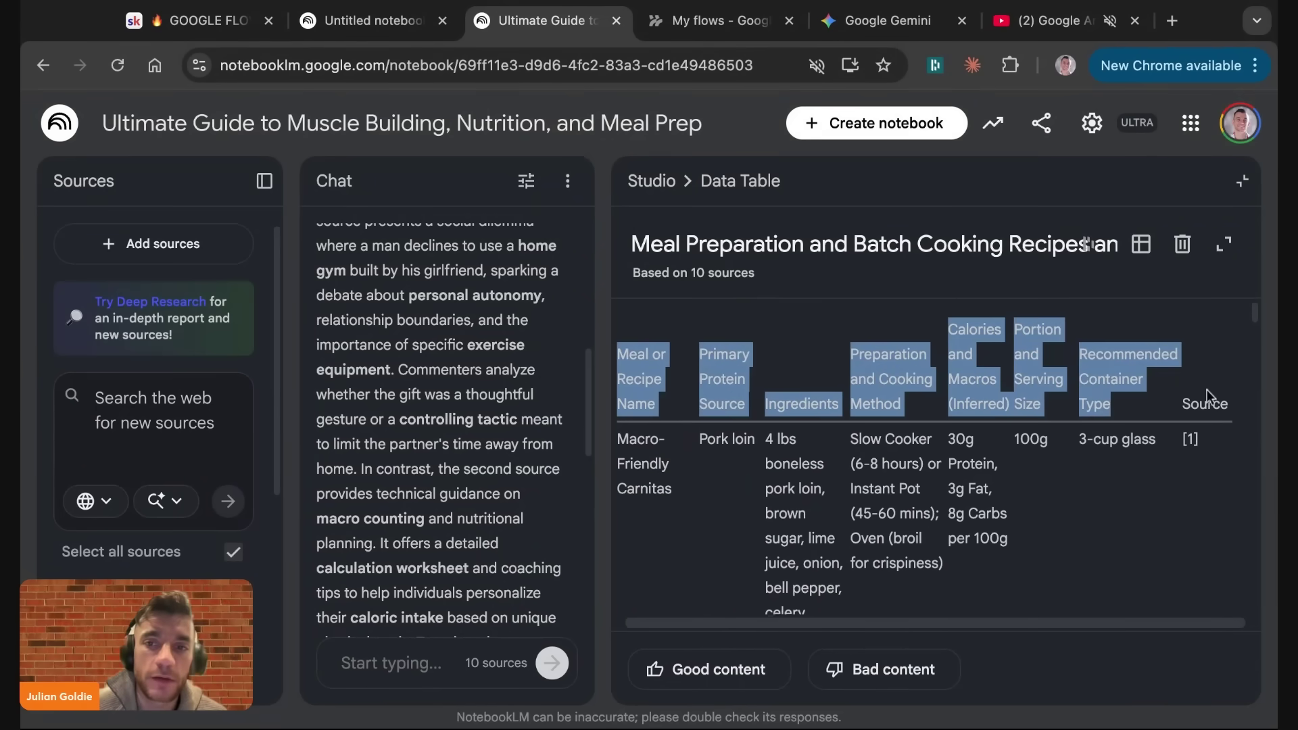
scroll(1206, 389, down, 15)
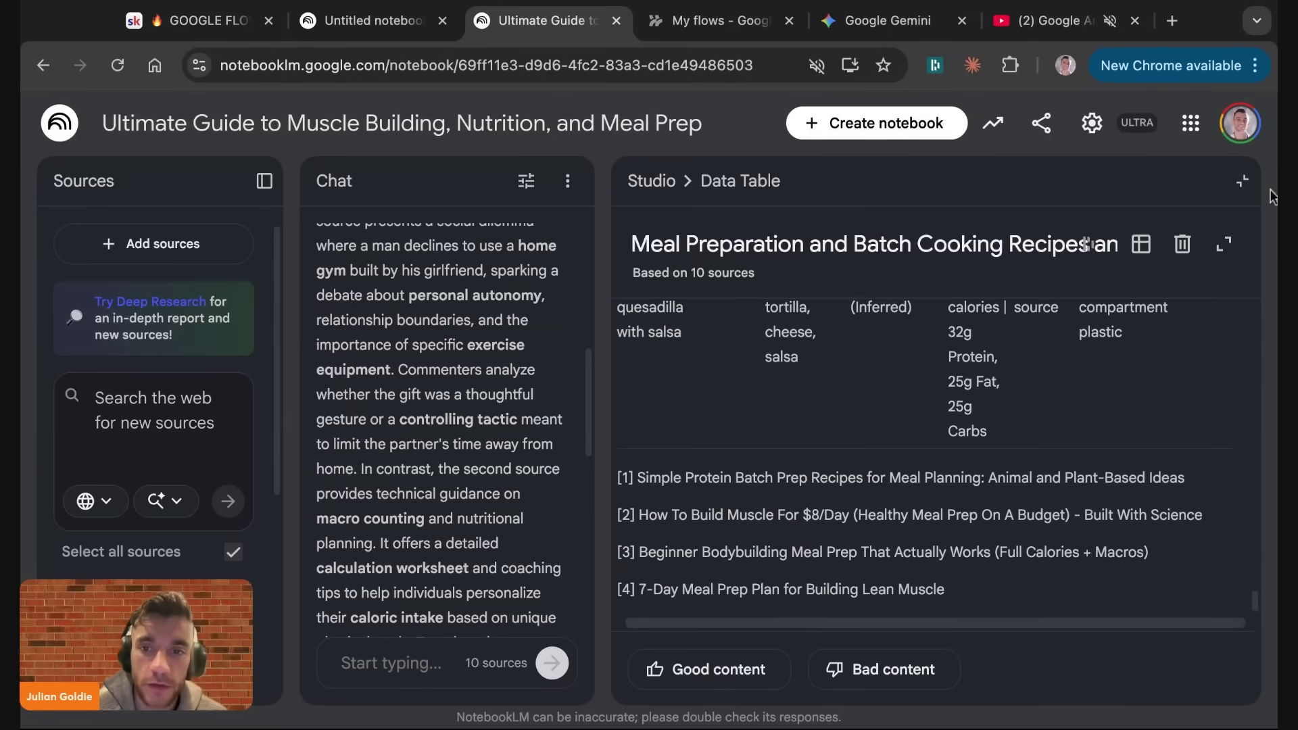
scroll(1149, 424, up, 10)
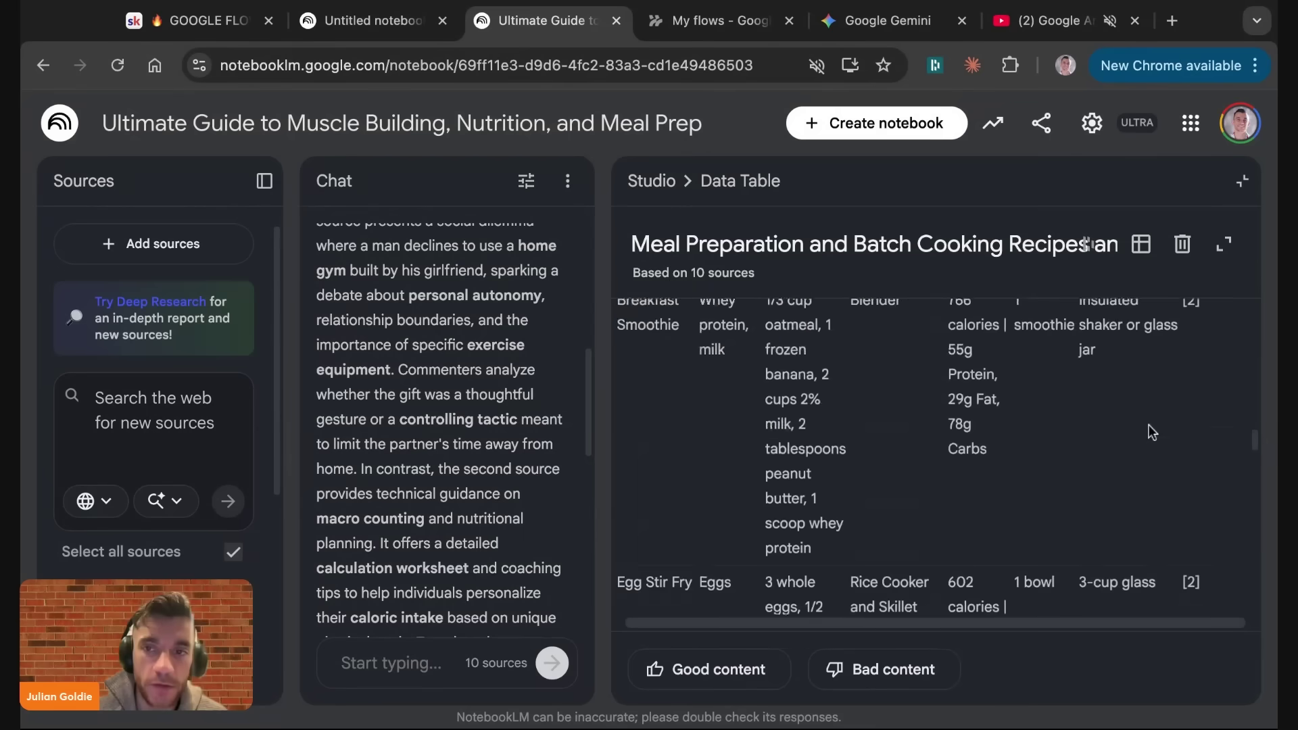
scroll(1149, 425, up, 15)
click(973, 461)
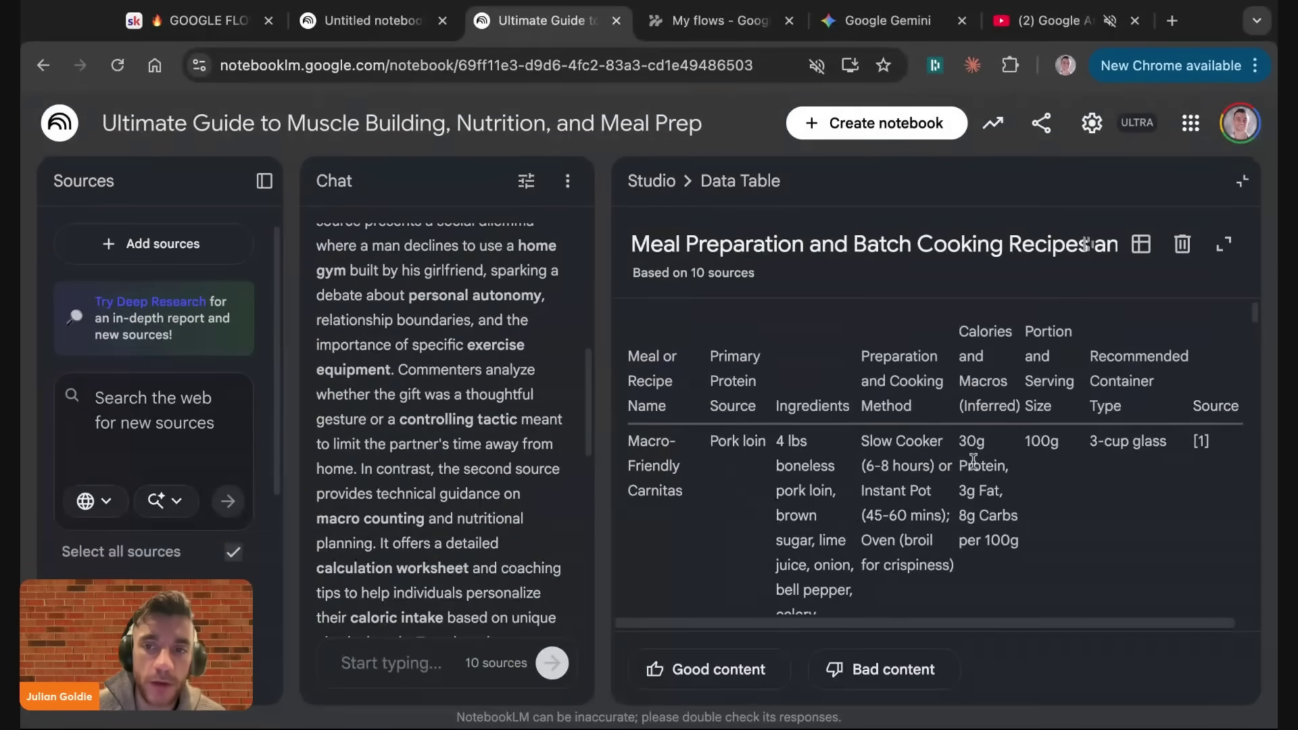
drag(1015, 309, 1049, 395)
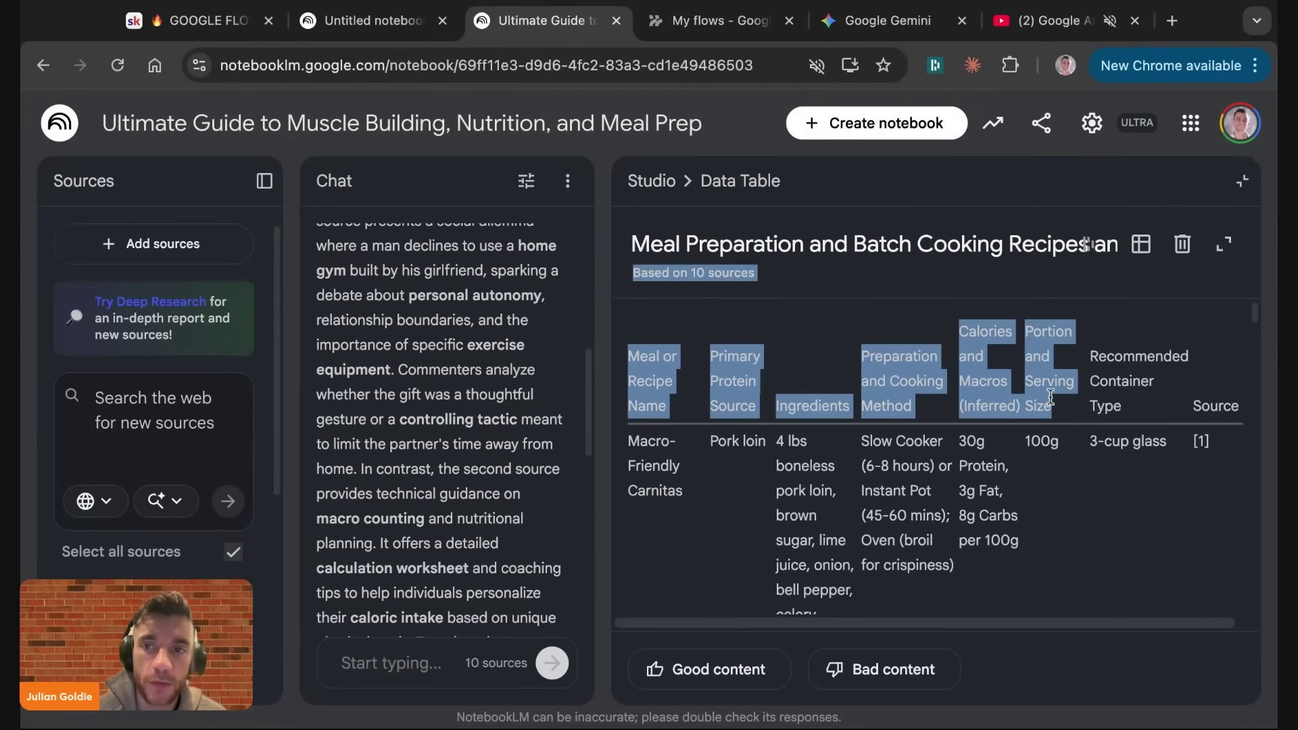
click(997, 363)
Step: Close the data table and view the customization options for creating a new Data Table without generating one
click(1243, 181)
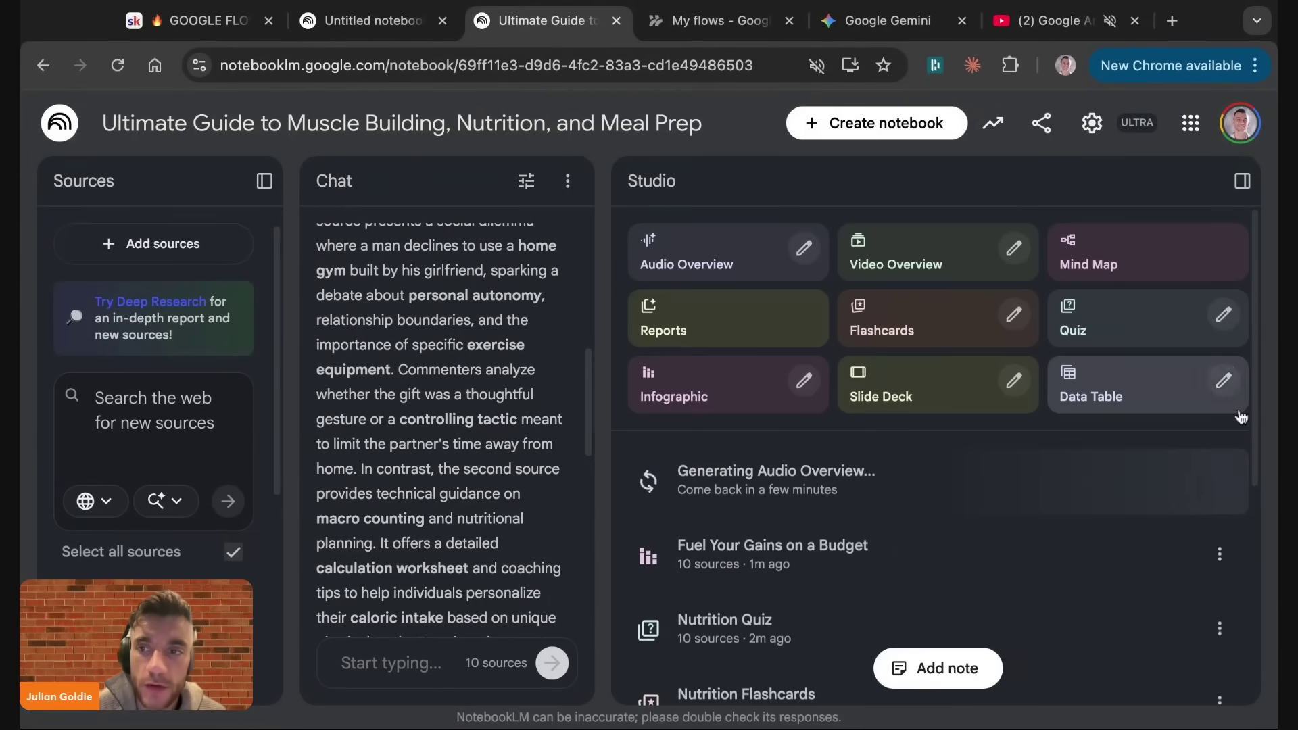
click(1225, 380)
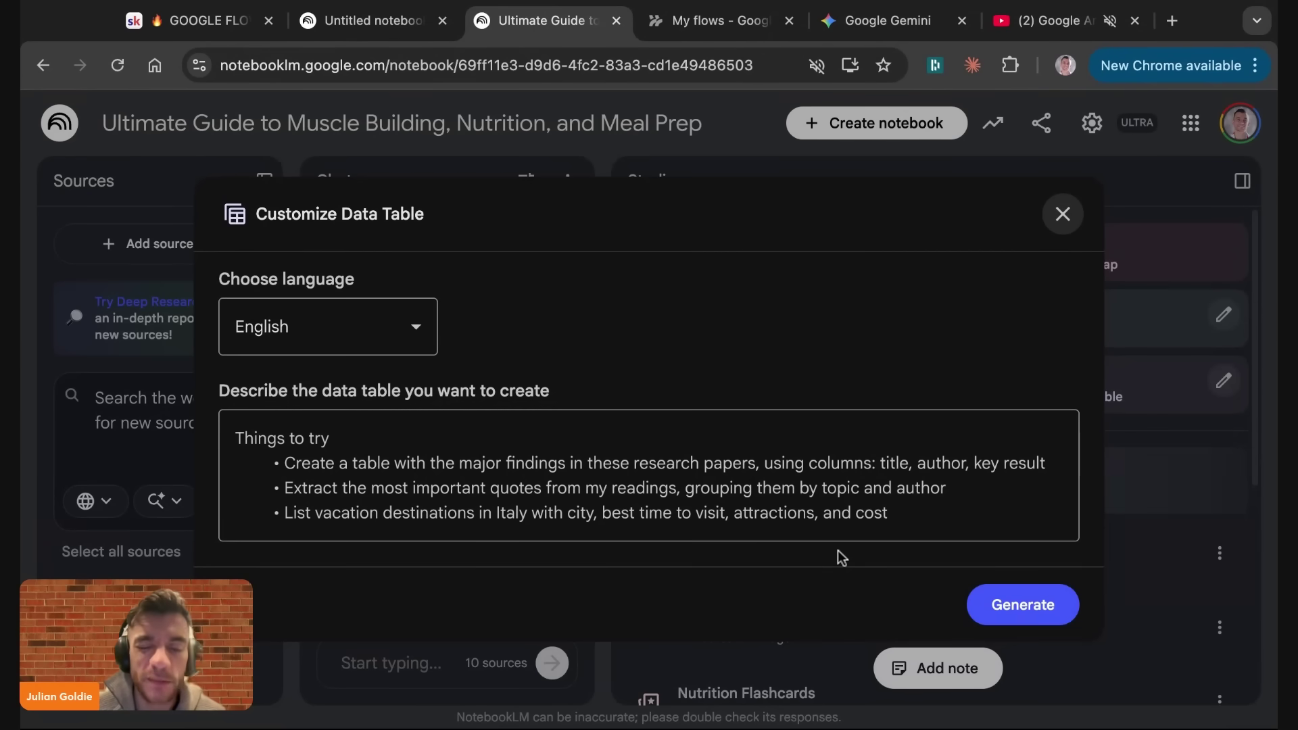
click(1062, 214)
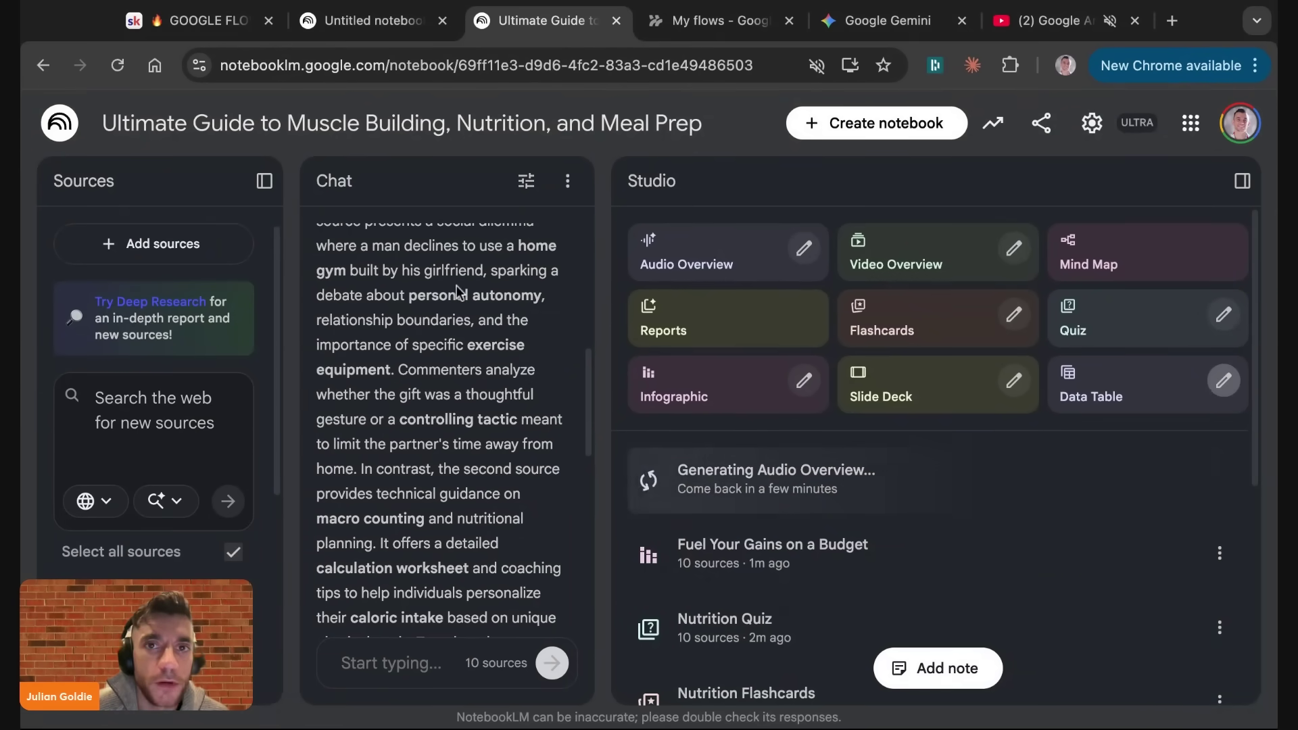
Step: Switch to Google Workspace Studio, browse the Discover page's flow templates and view the field for describing a task for Gemini
click(740, 19)
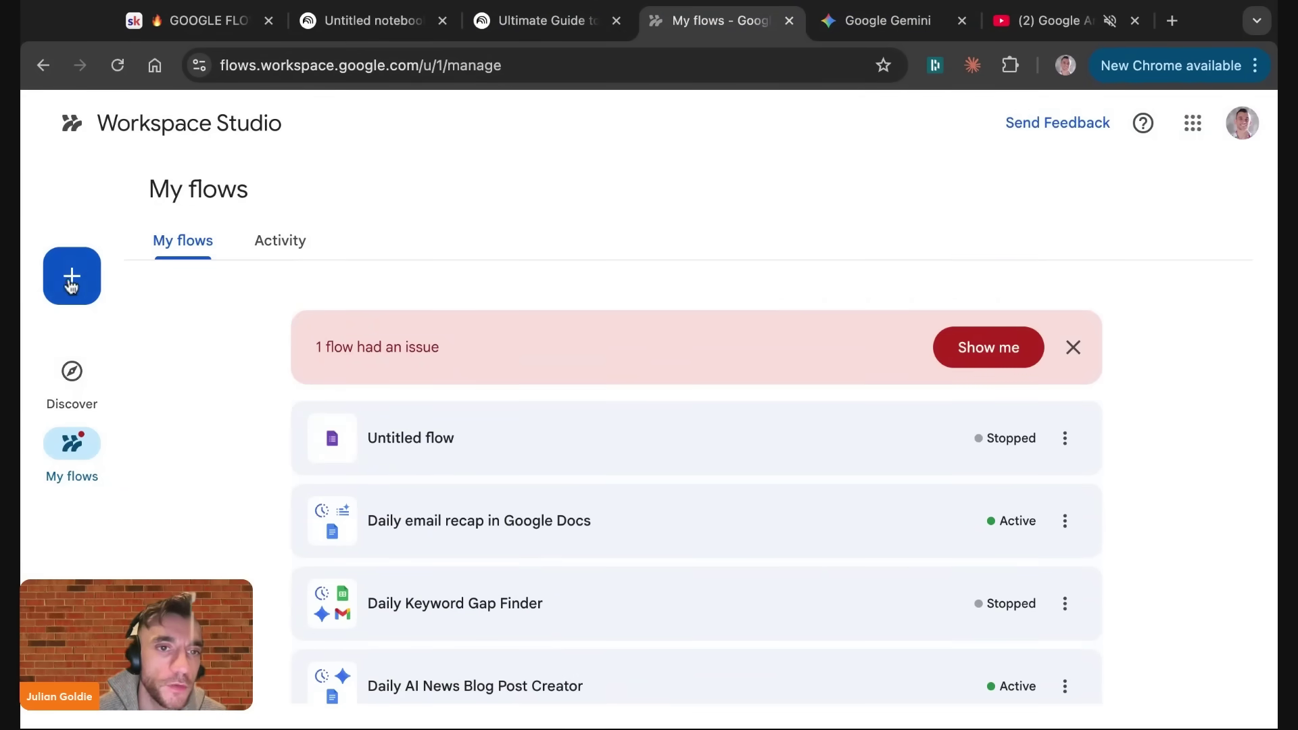
click(72, 373)
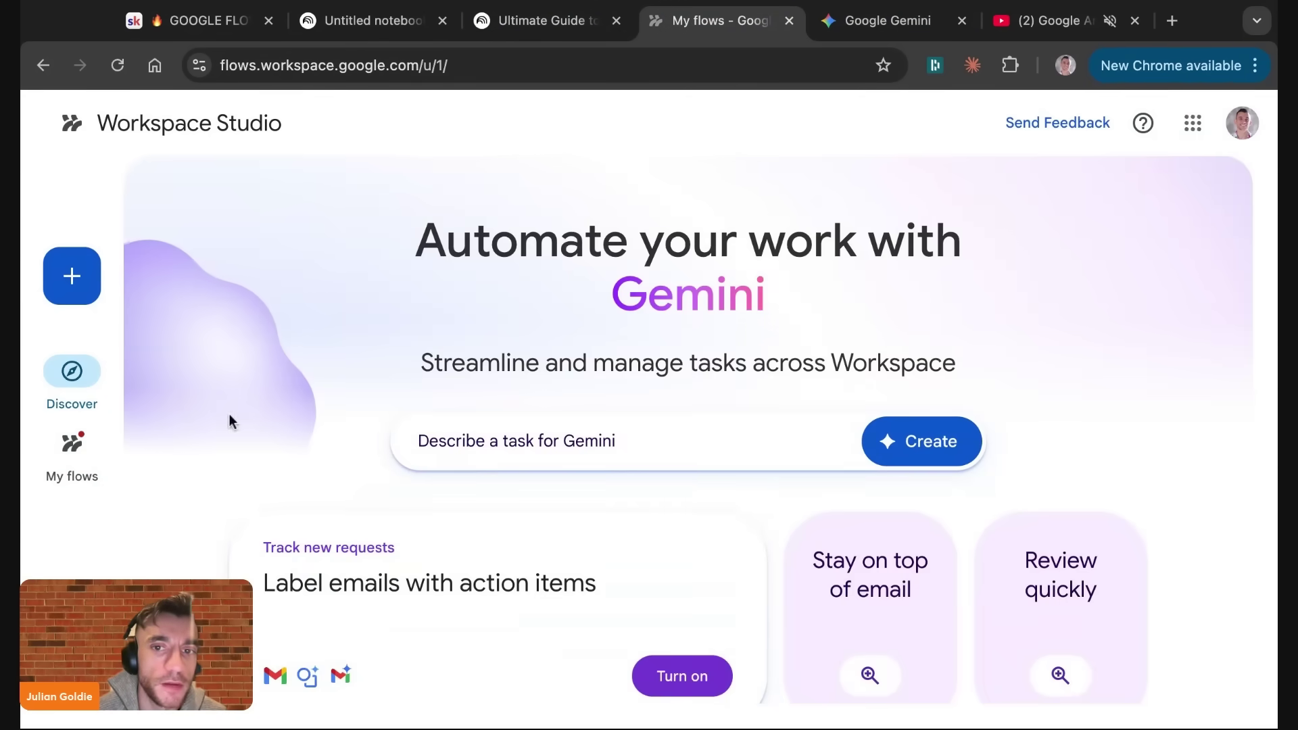
scroll(456, 534, down, 4)
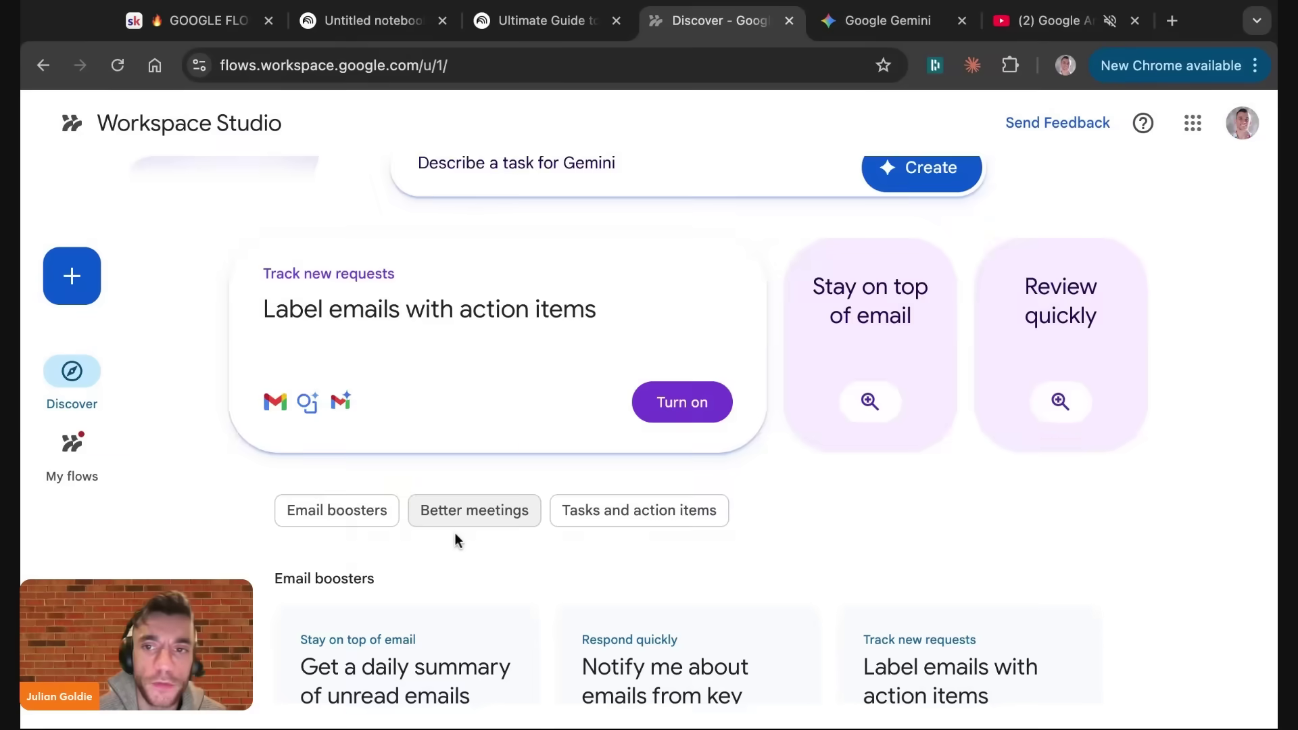
scroll(455, 534, down, 6)
scroll(455, 534, up, 10)
scroll(756, 520, down, 9)
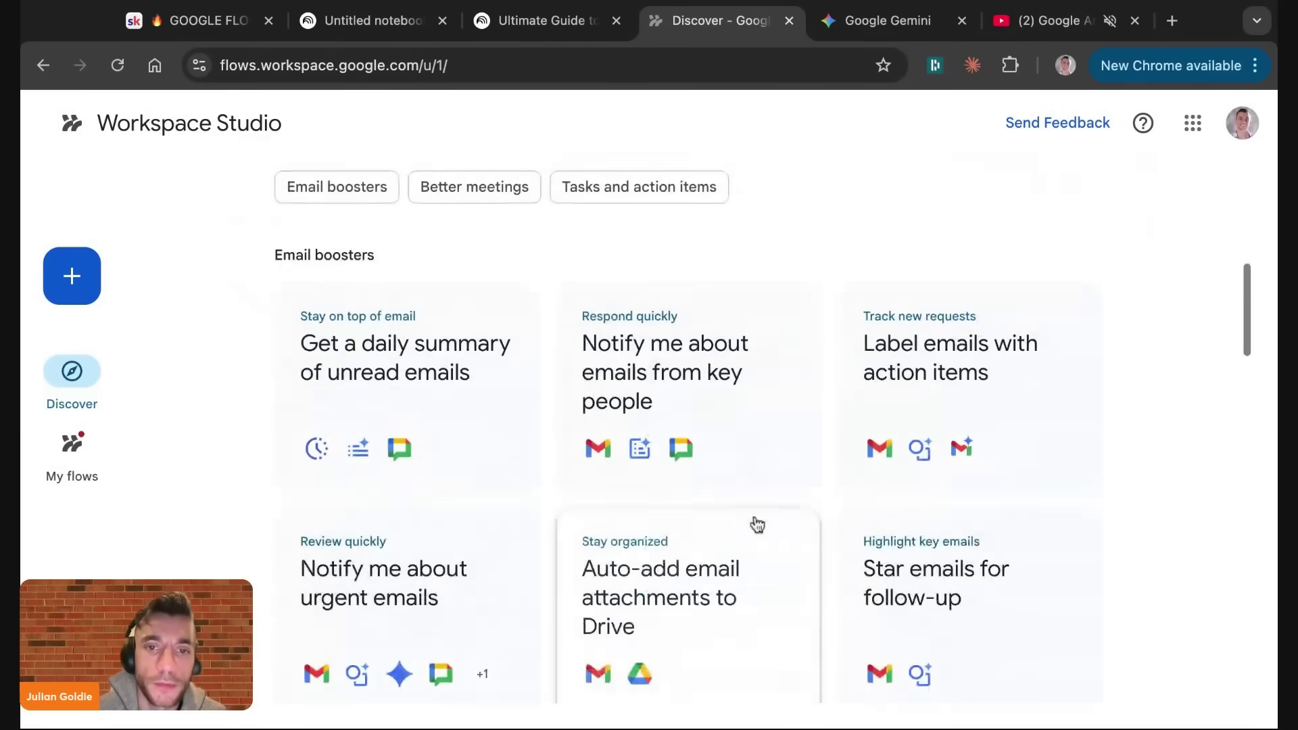
scroll(757, 524, up, 5)
click(588, 439)
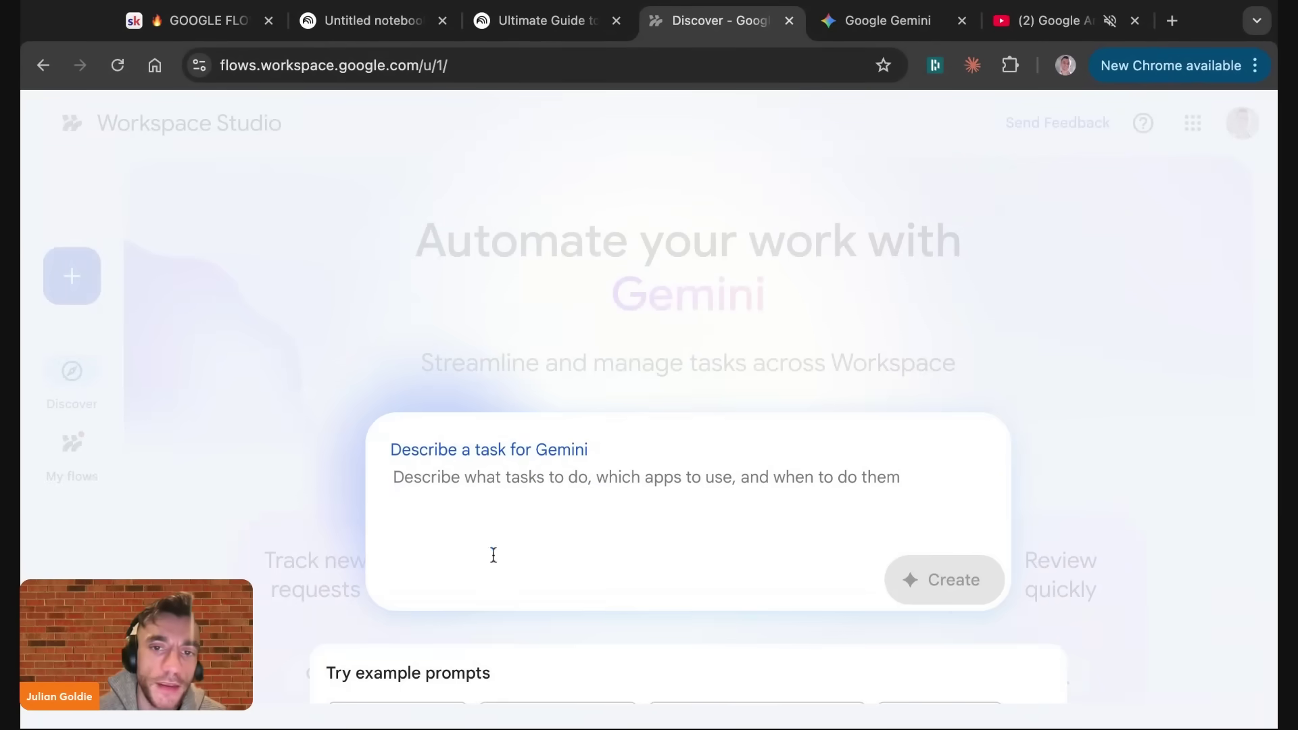
click(313, 457)
Step: Browse the Email boosters templates and open "Notify me about messages with a keyword" to view its steps
scroll(492, 556, down, 5)
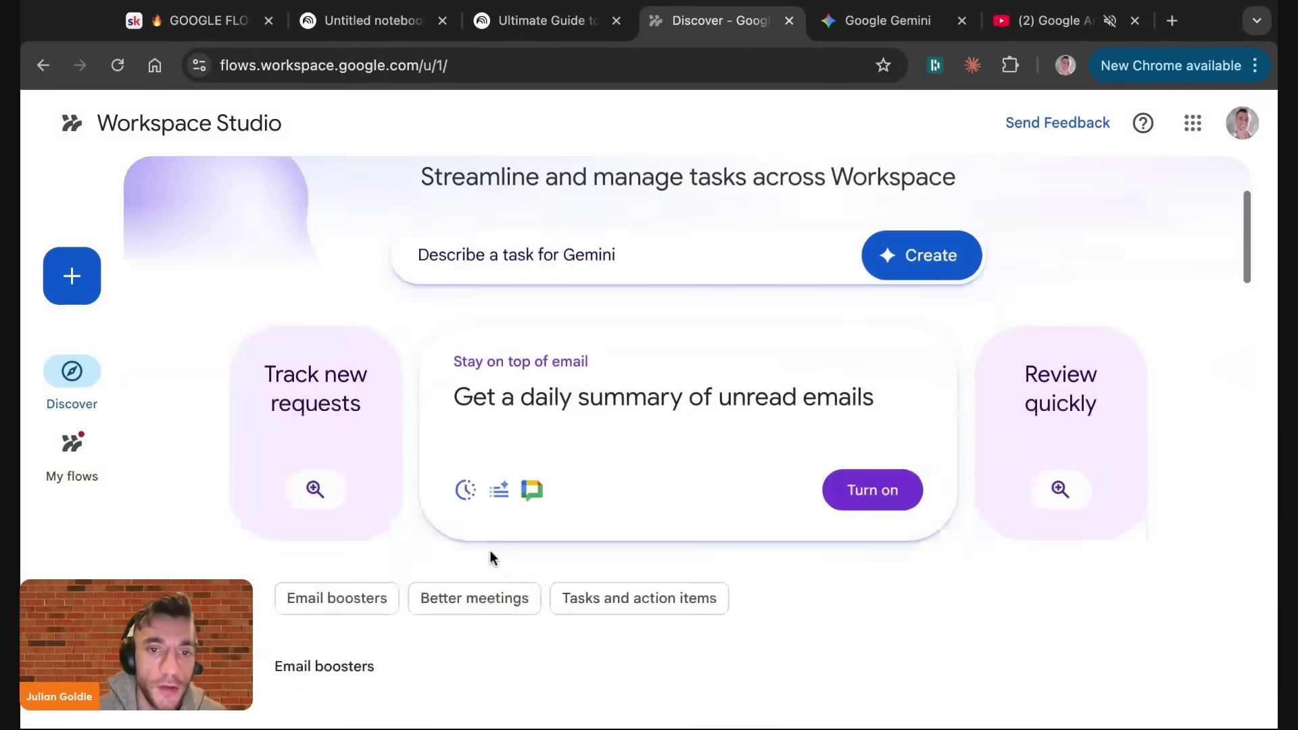
scroll(513, 595, down, 6)
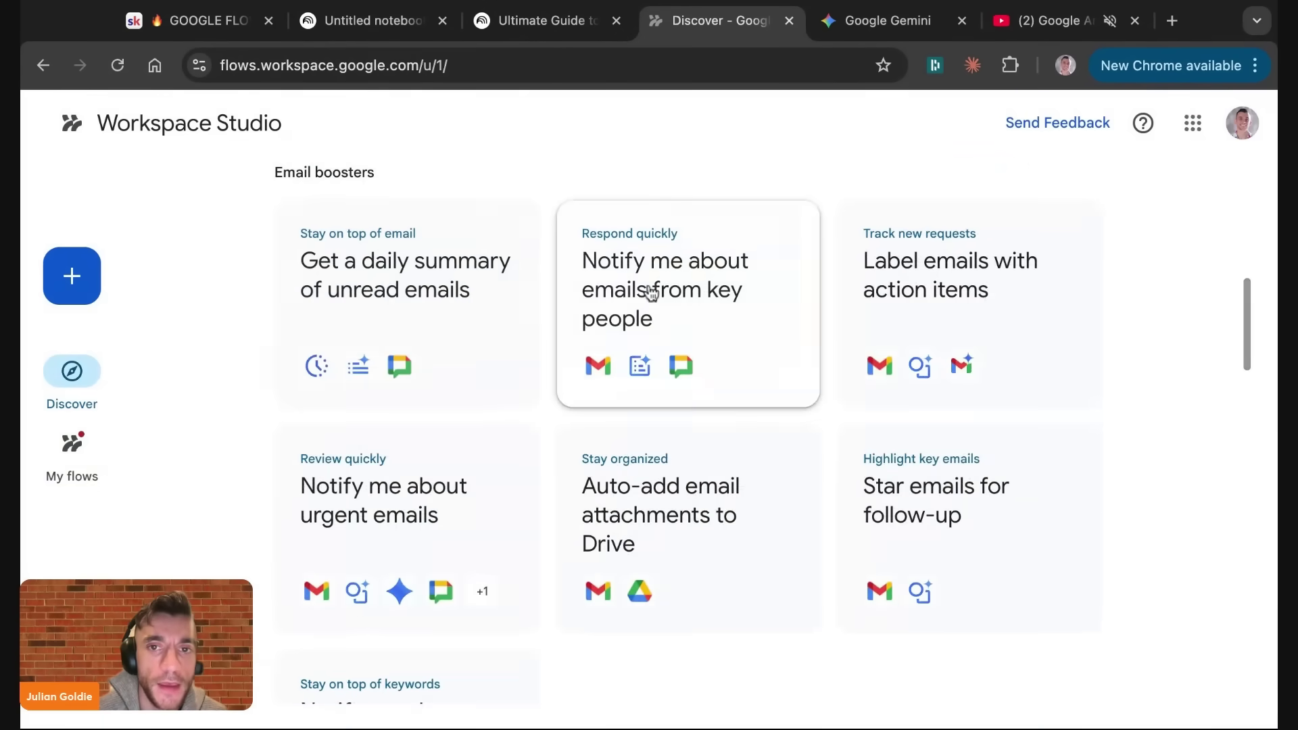
scroll(713, 530, down, 2)
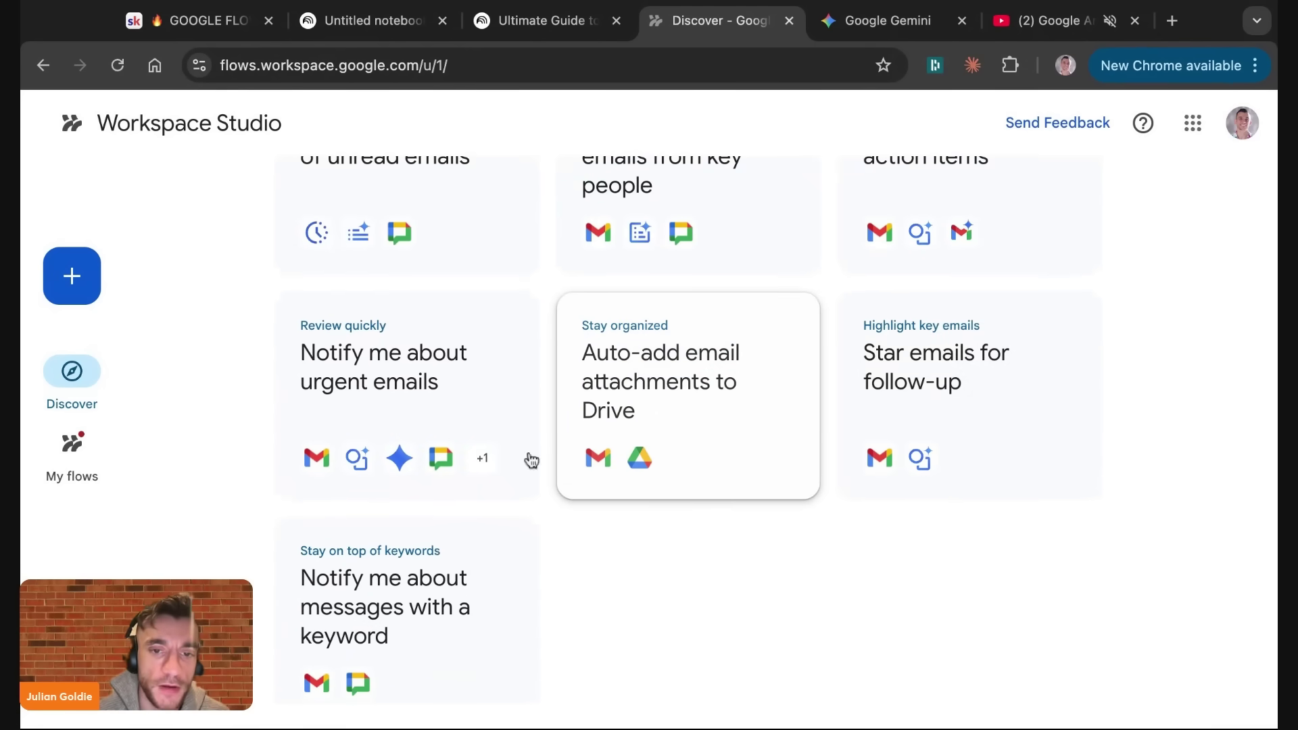
scroll(473, 487, down, 3)
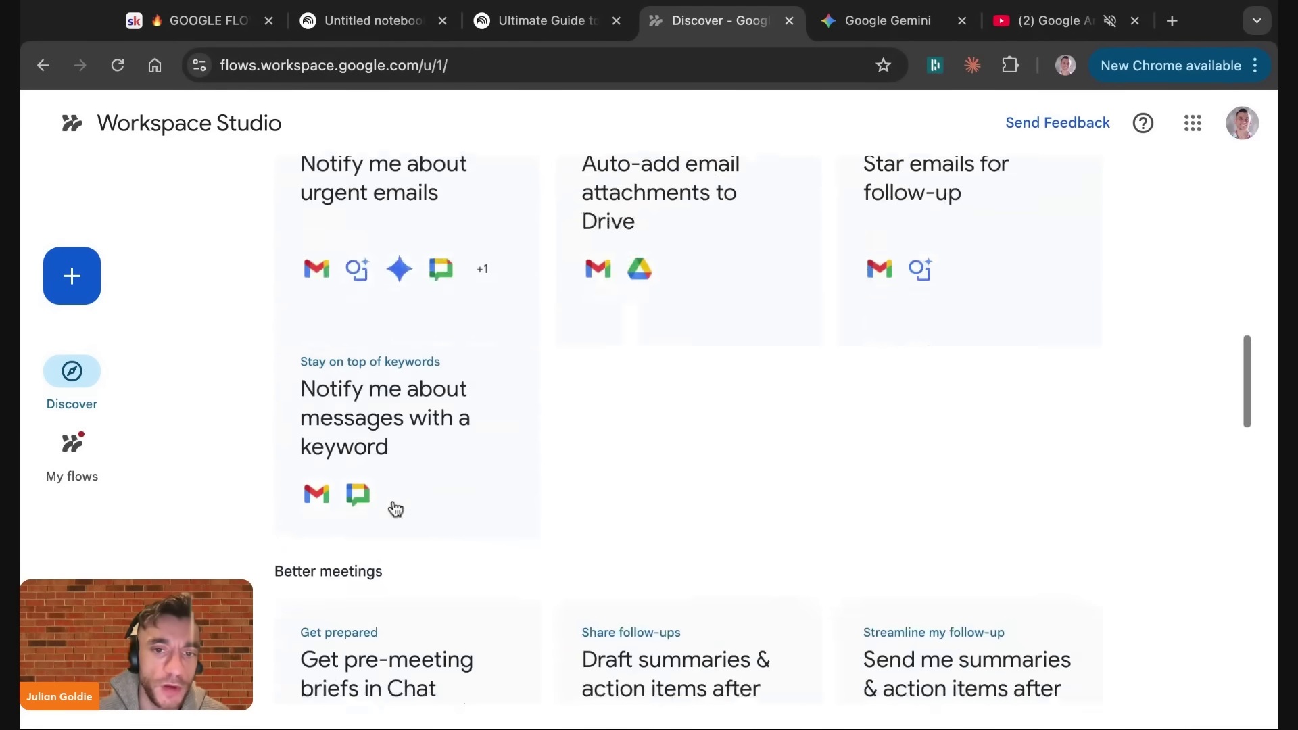
click(405, 382)
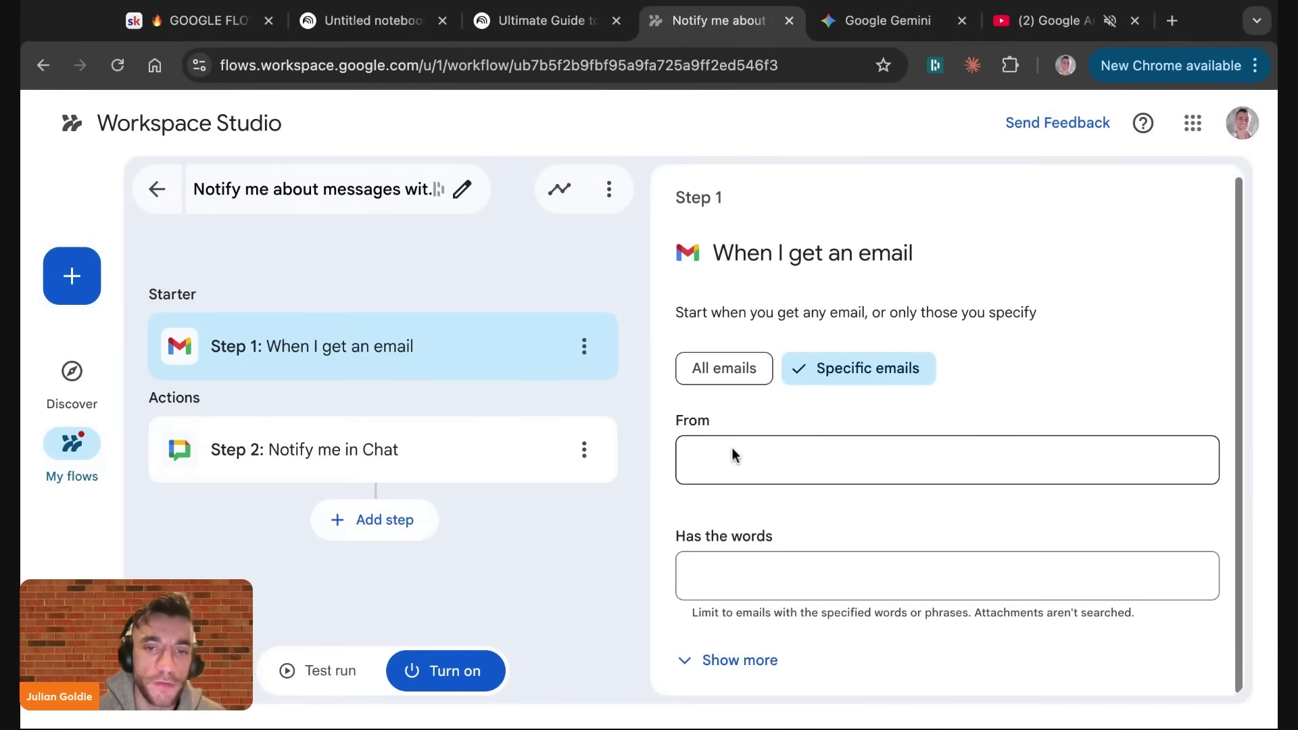
Step: Open the Daily AI News Blog Post Creator flow from My flows and examine its schedule settings
click(75, 446)
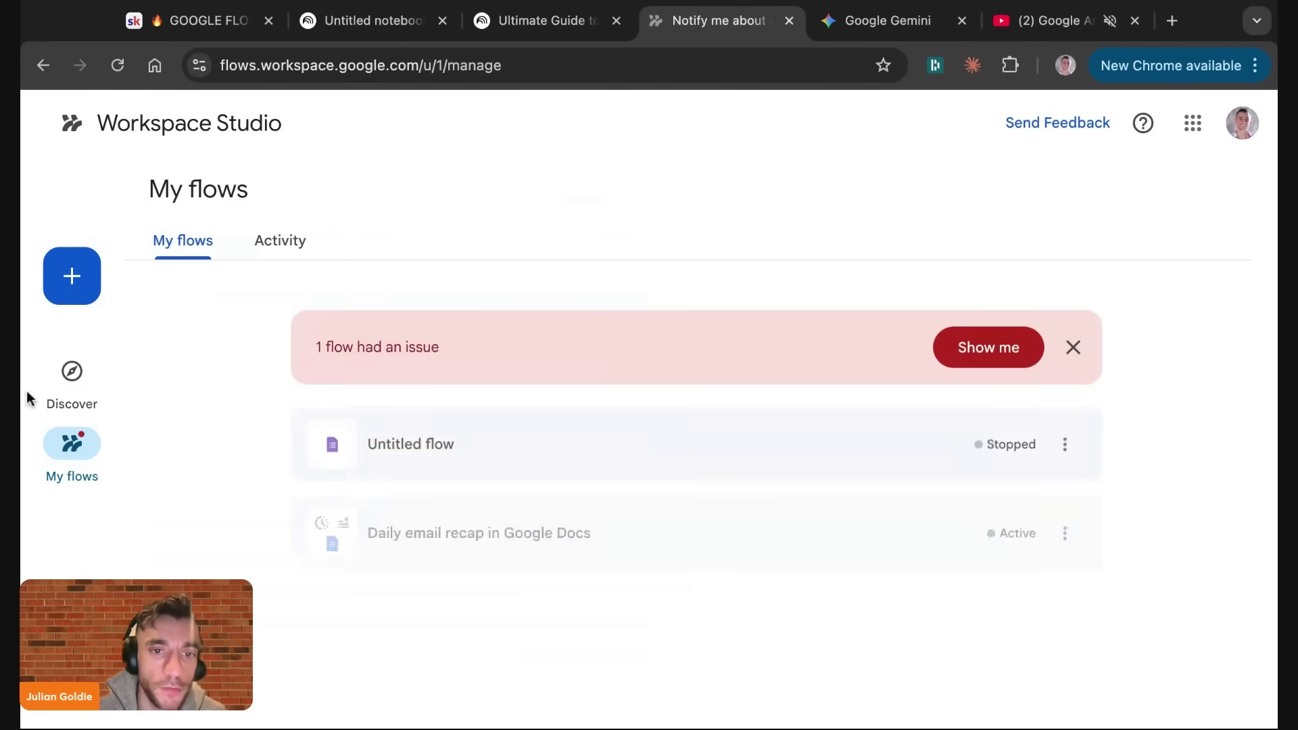
scroll(486, 442, down, 3)
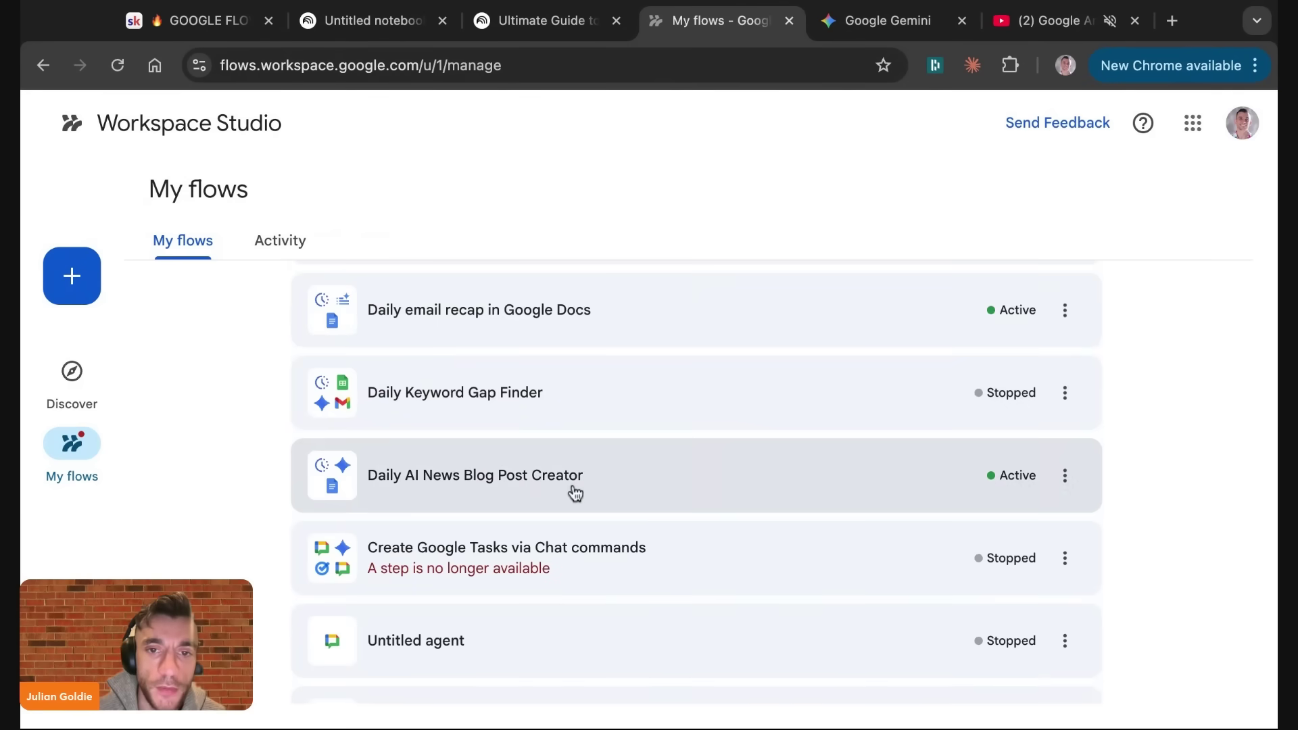
click(575, 493)
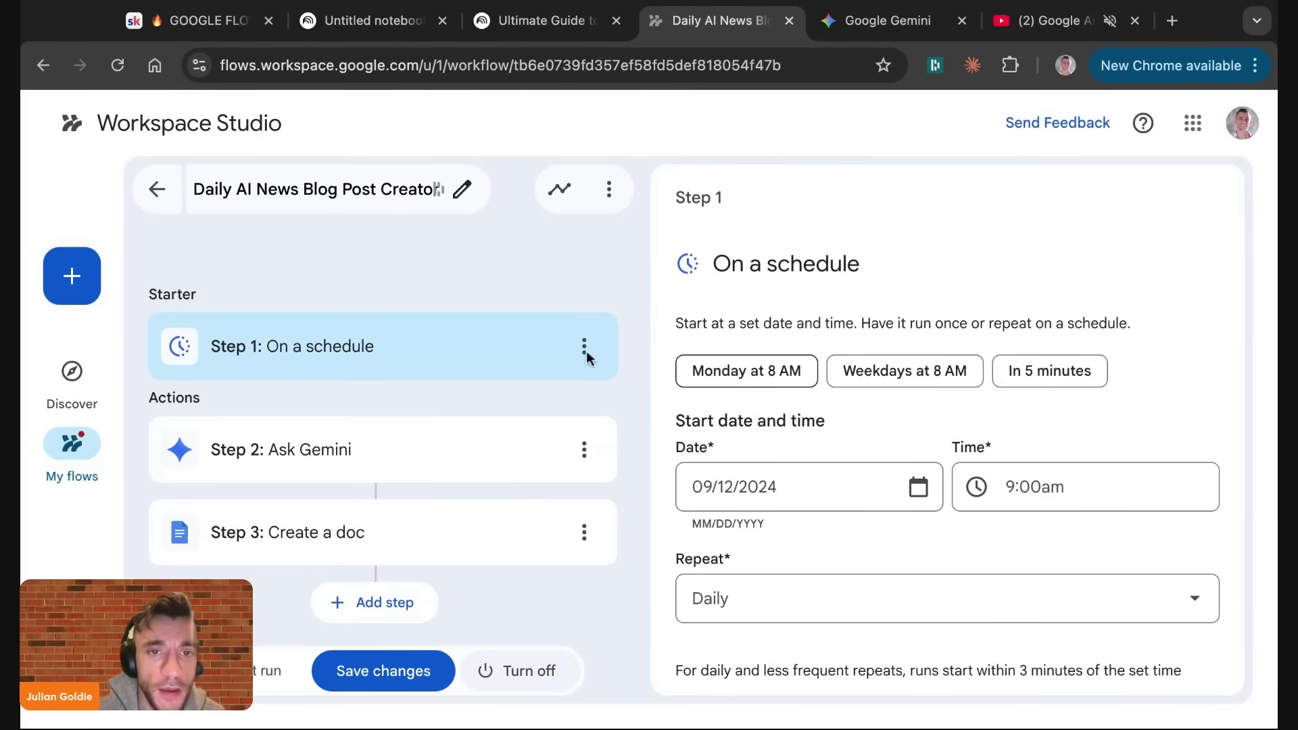
scroll(956, 488, down, 3)
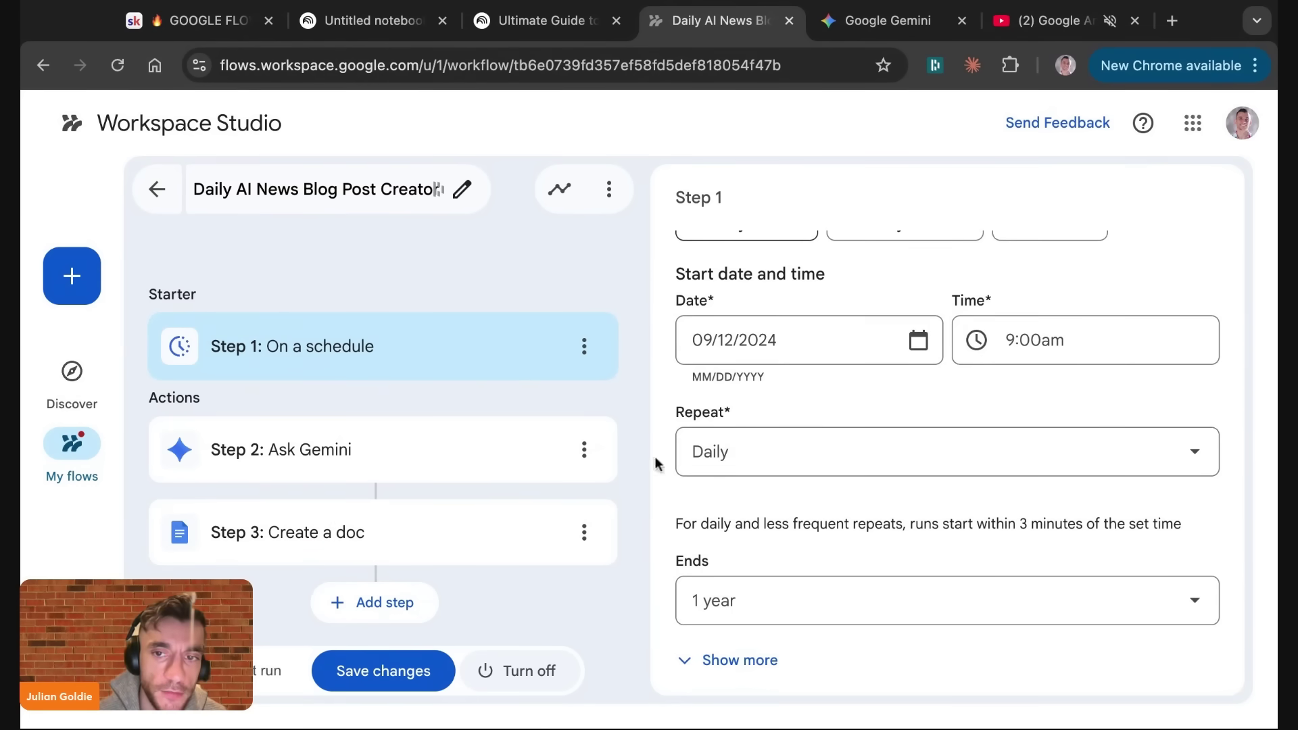
Step: Review the prompt in the flow's Ask Gemini step and the document settings in Create a doc, ending back on the schedule step
triple_click(359, 444)
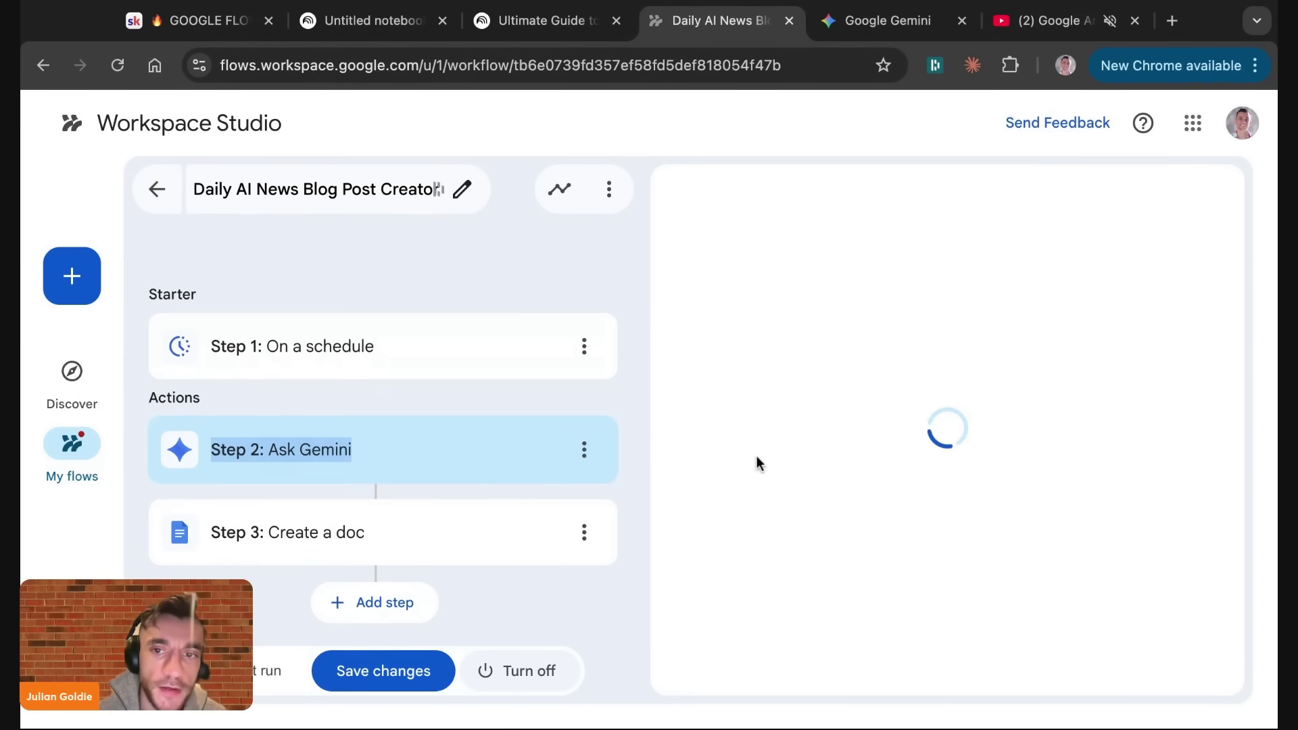
scroll(941, 409, down, 3)
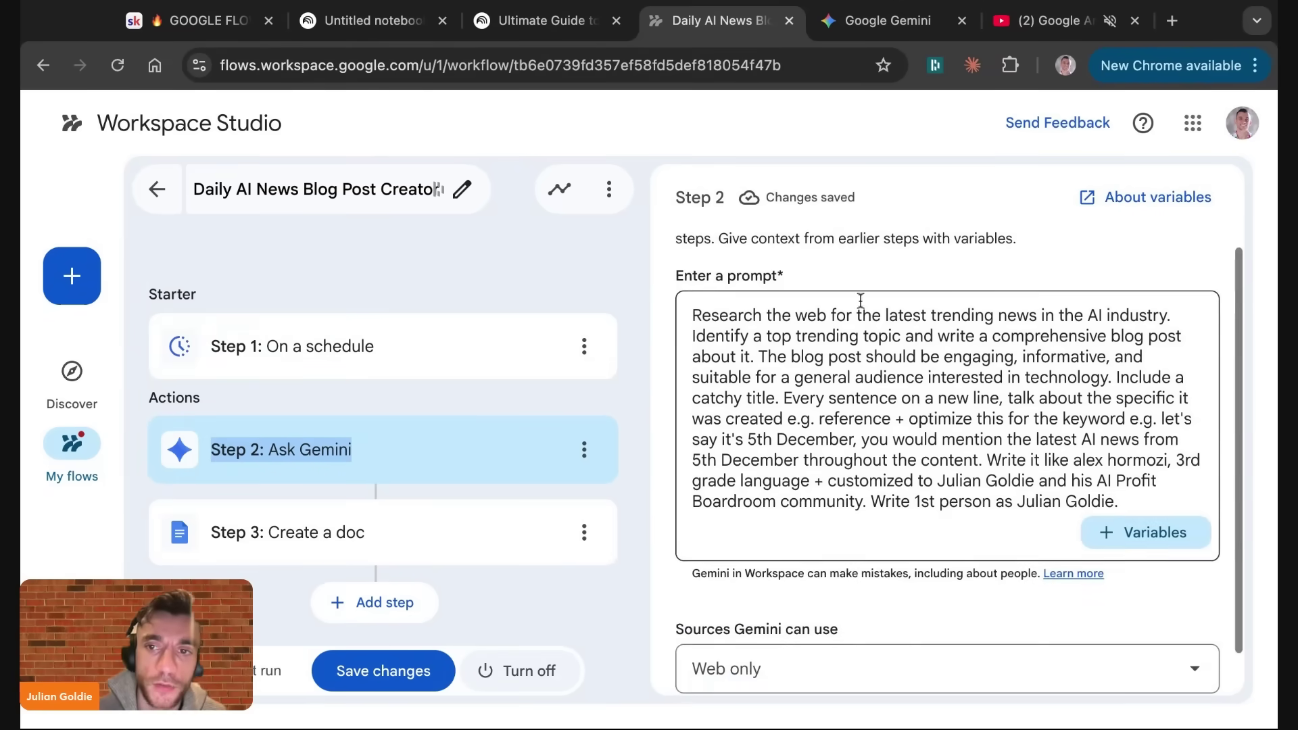
click(409, 520)
scroll(933, 530, down, 1)
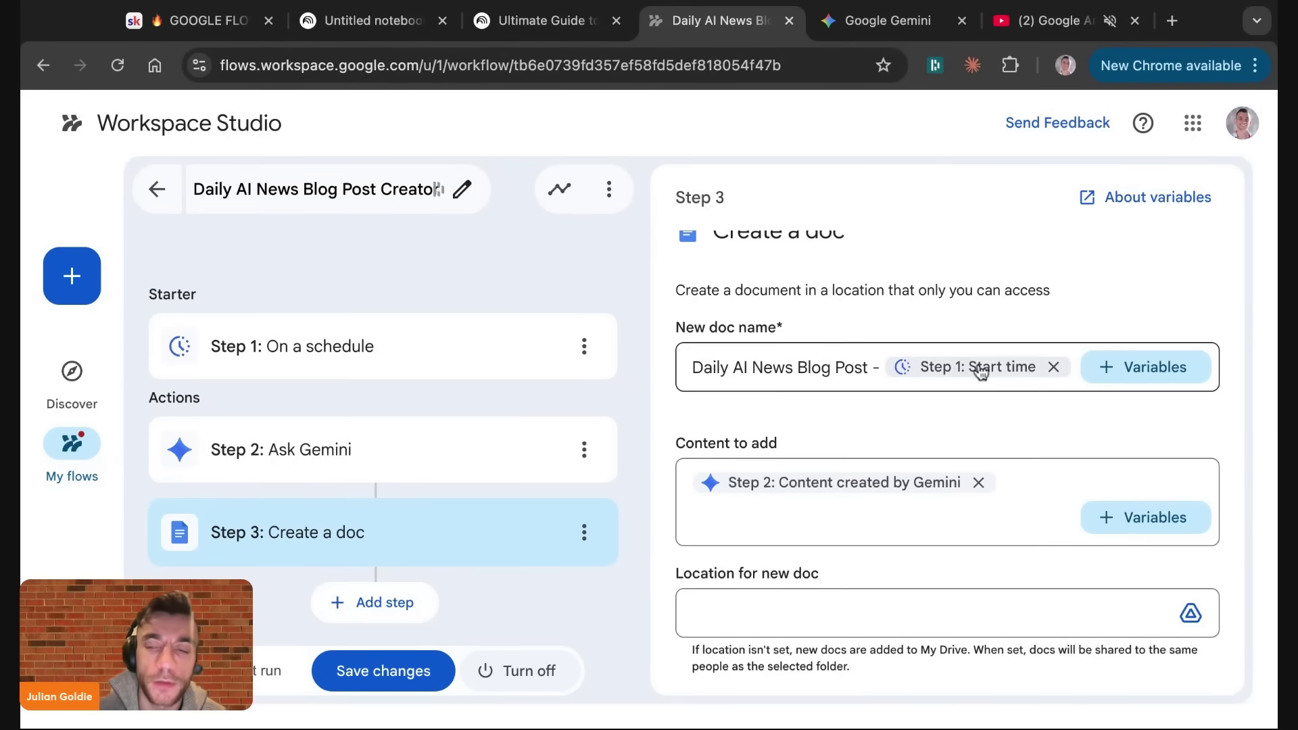
scroll(907, 466, up, 1)
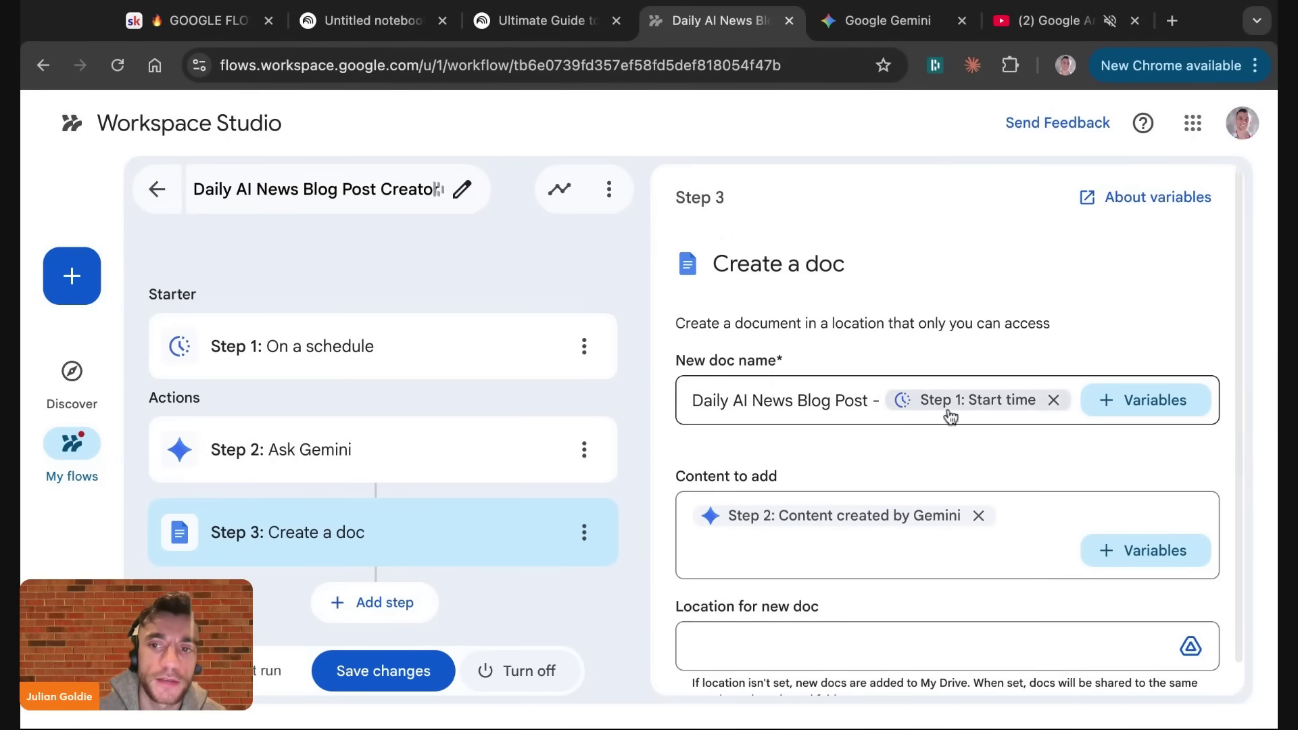
click(398, 454)
click(483, 372)
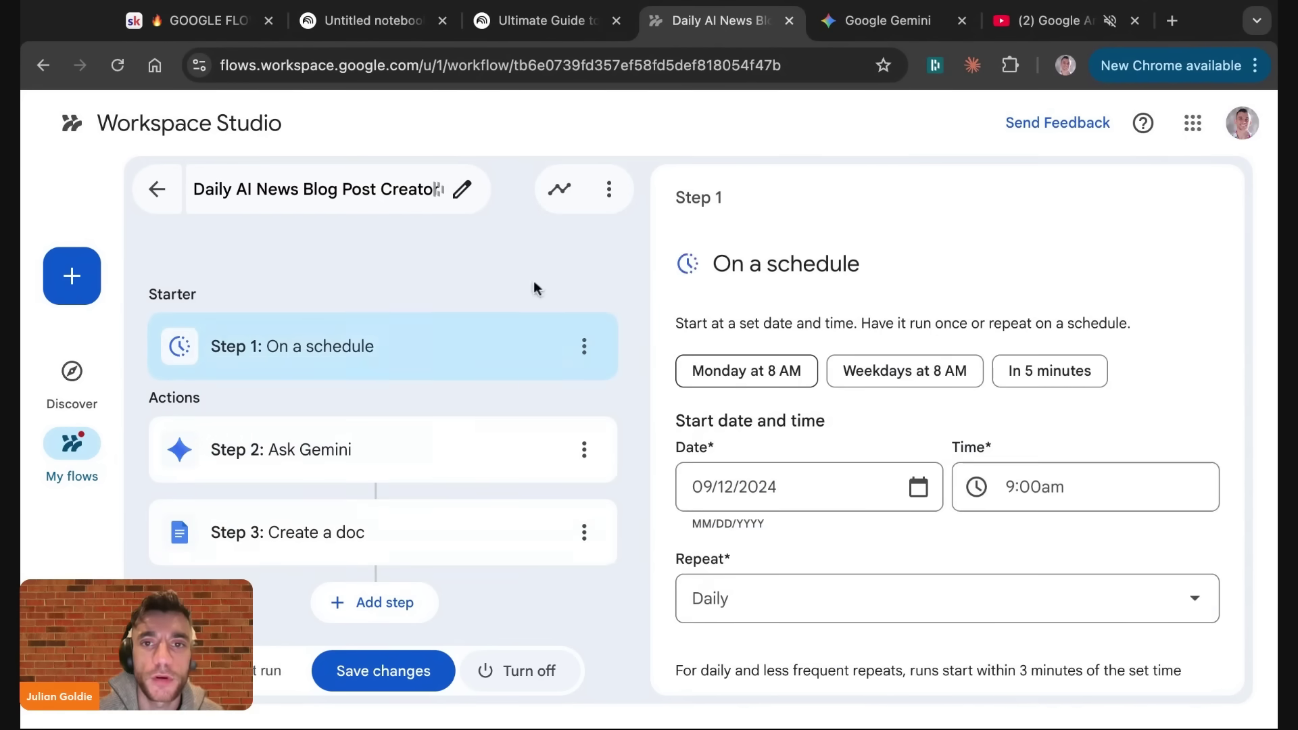
Step: Open the flow's activity log and read yesterday's run, from the blog post Gemini wrote to the created doc
click(564, 200)
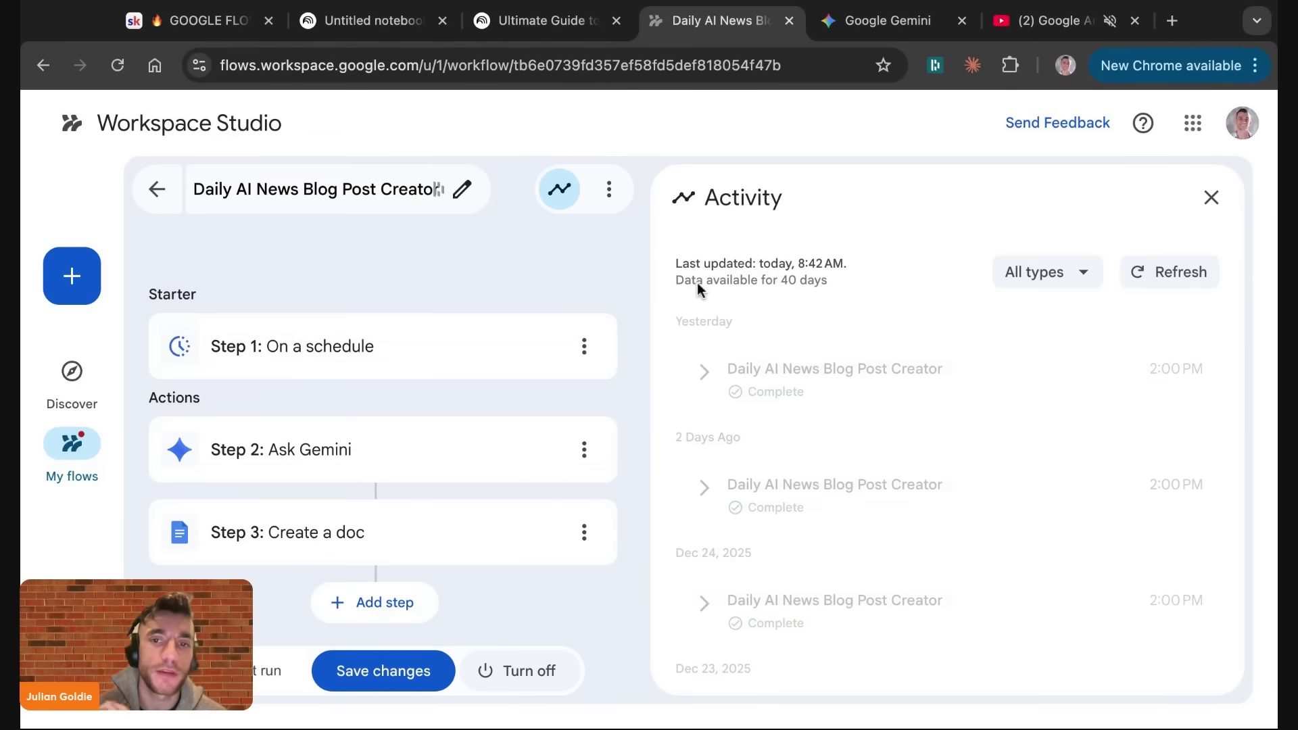
click(691, 373)
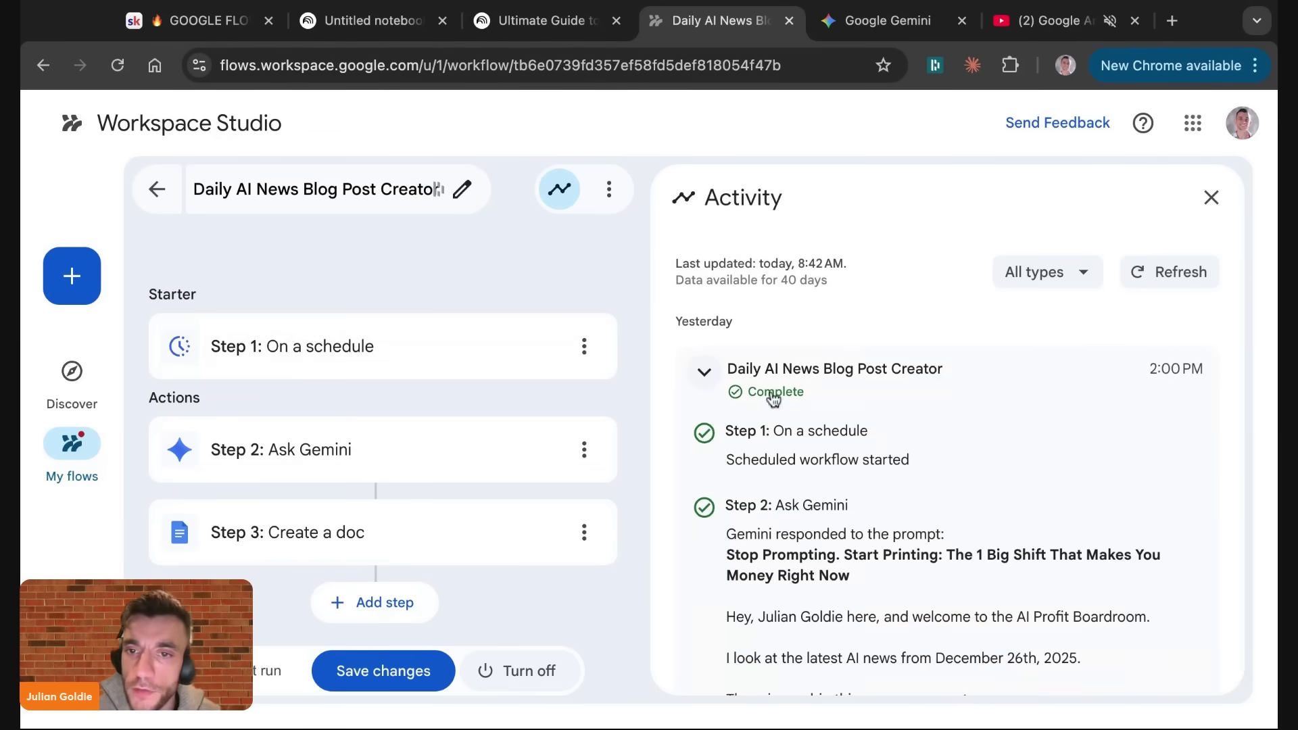
scroll(844, 405, down, 8)
scroll(844, 405, up, 3)
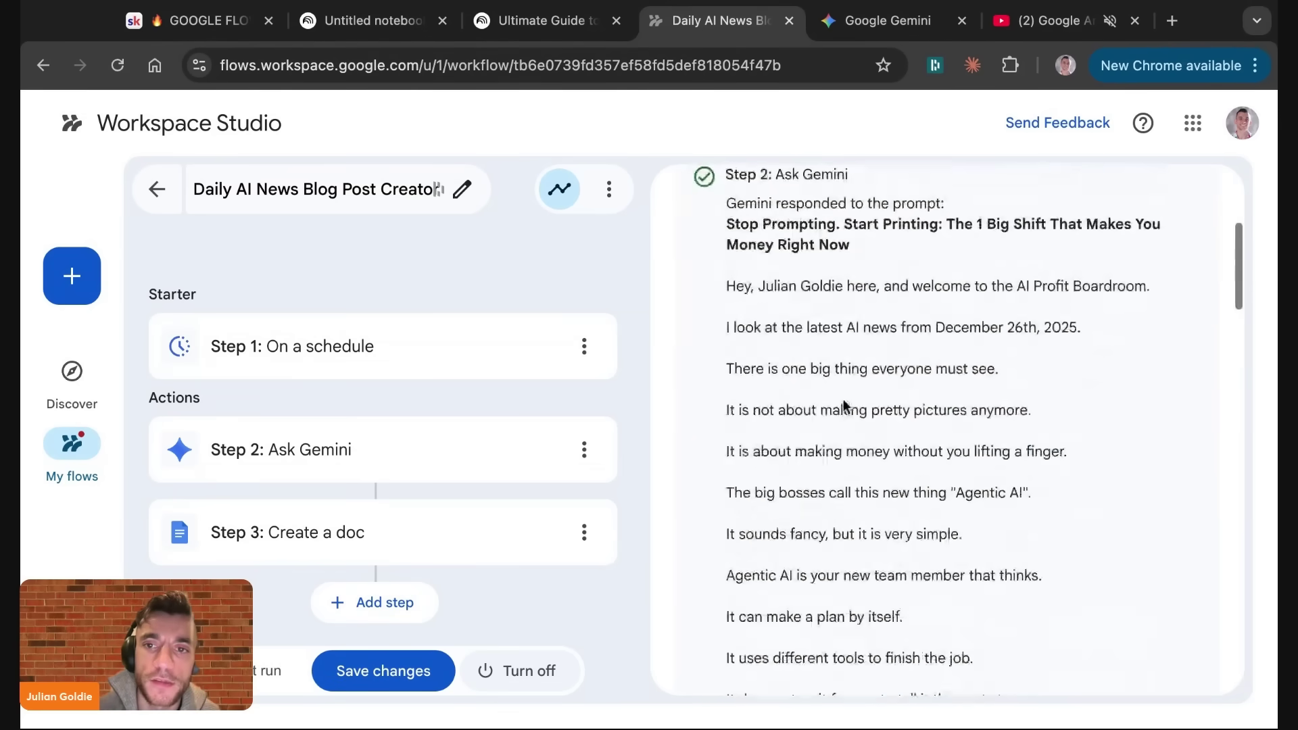
drag(744, 307, 1003, 478)
scroll(1003, 479, down, 15)
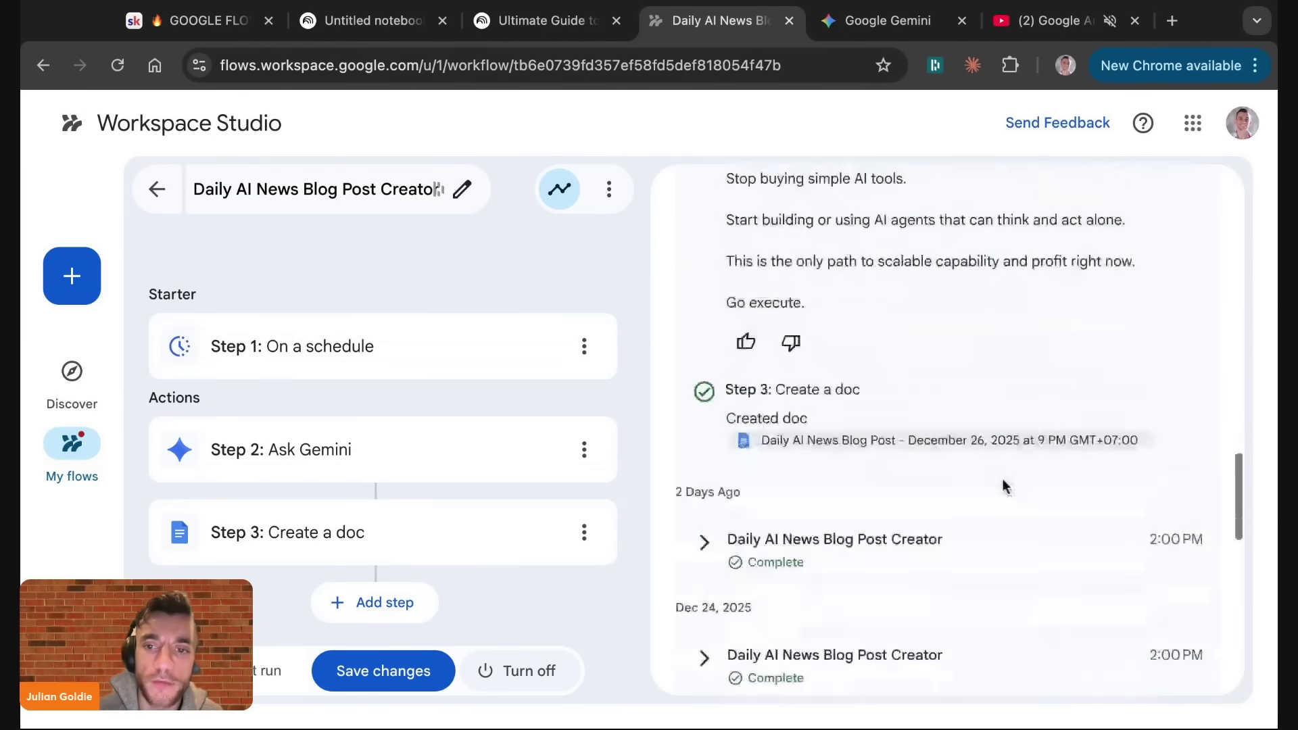
Step: Expand the run from 2 days ago and read through its generated blog post
click(899, 356)
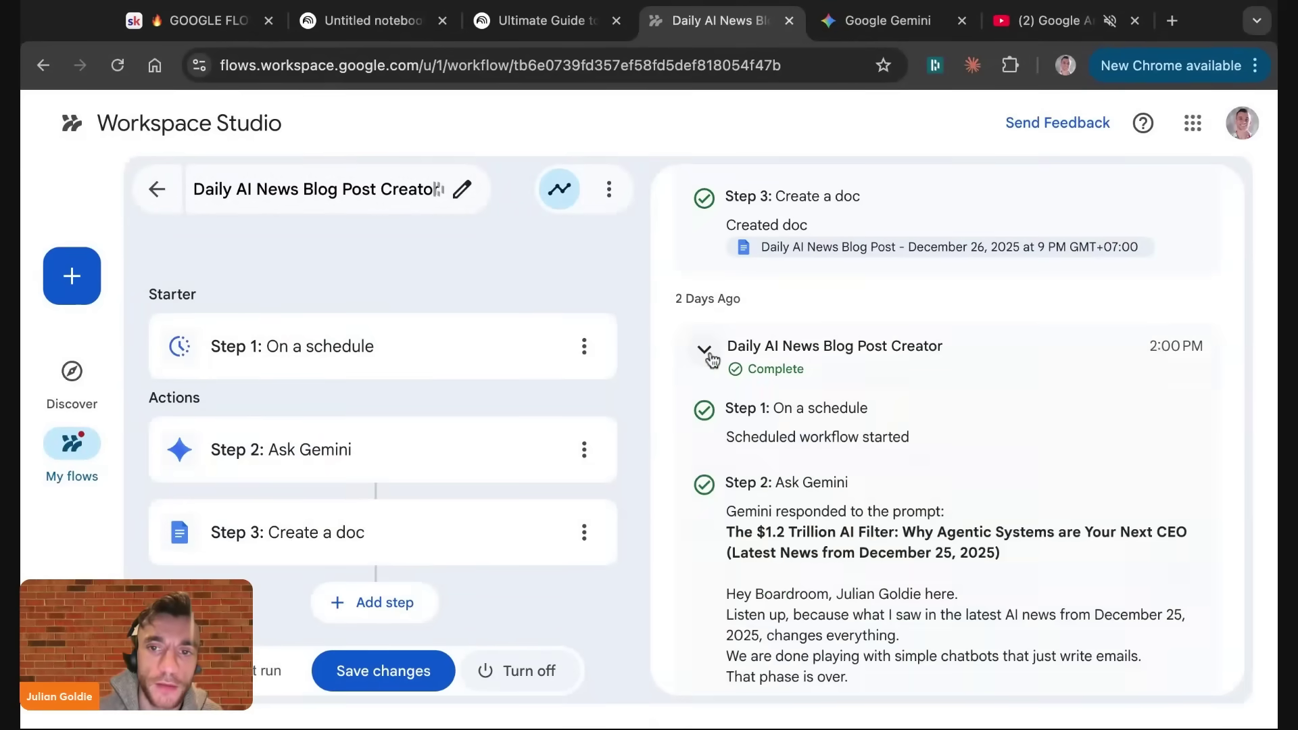
scroll(882, 540, down, 3)
scroll(882, 541, down, 10)
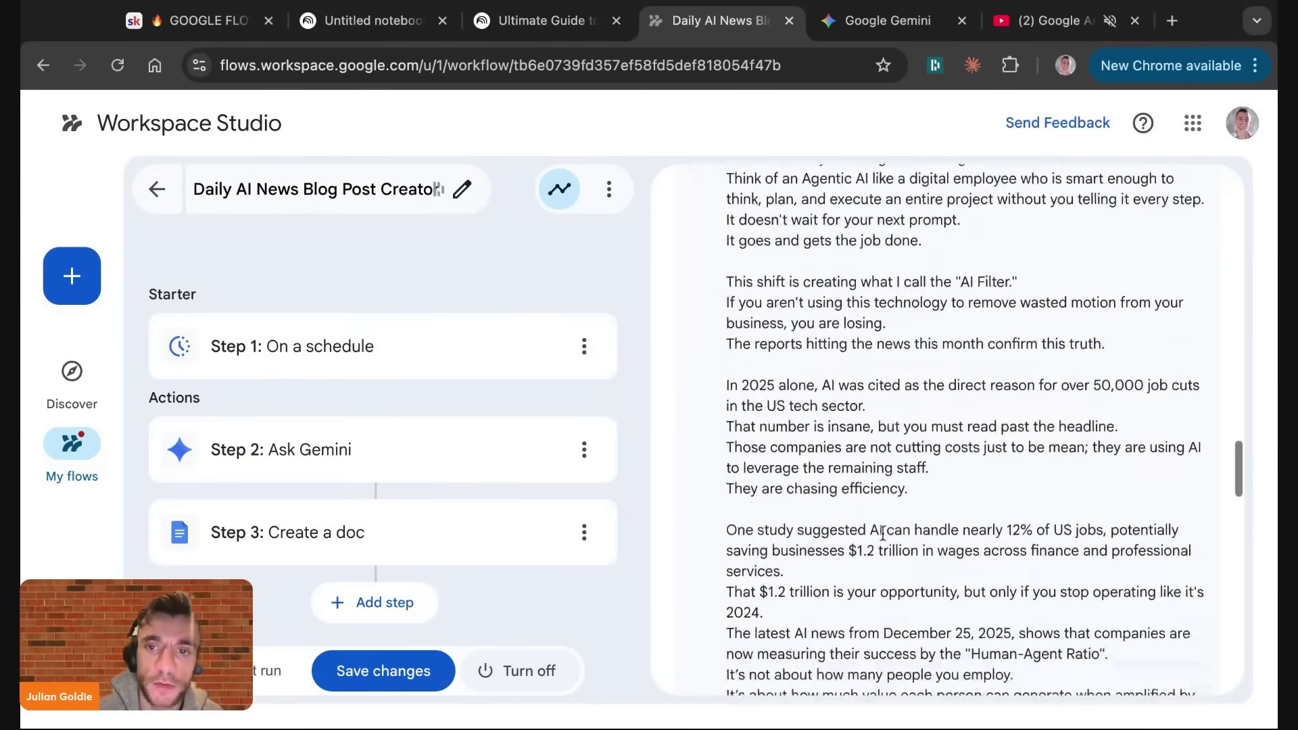
scroll(882, 533, down, 10)
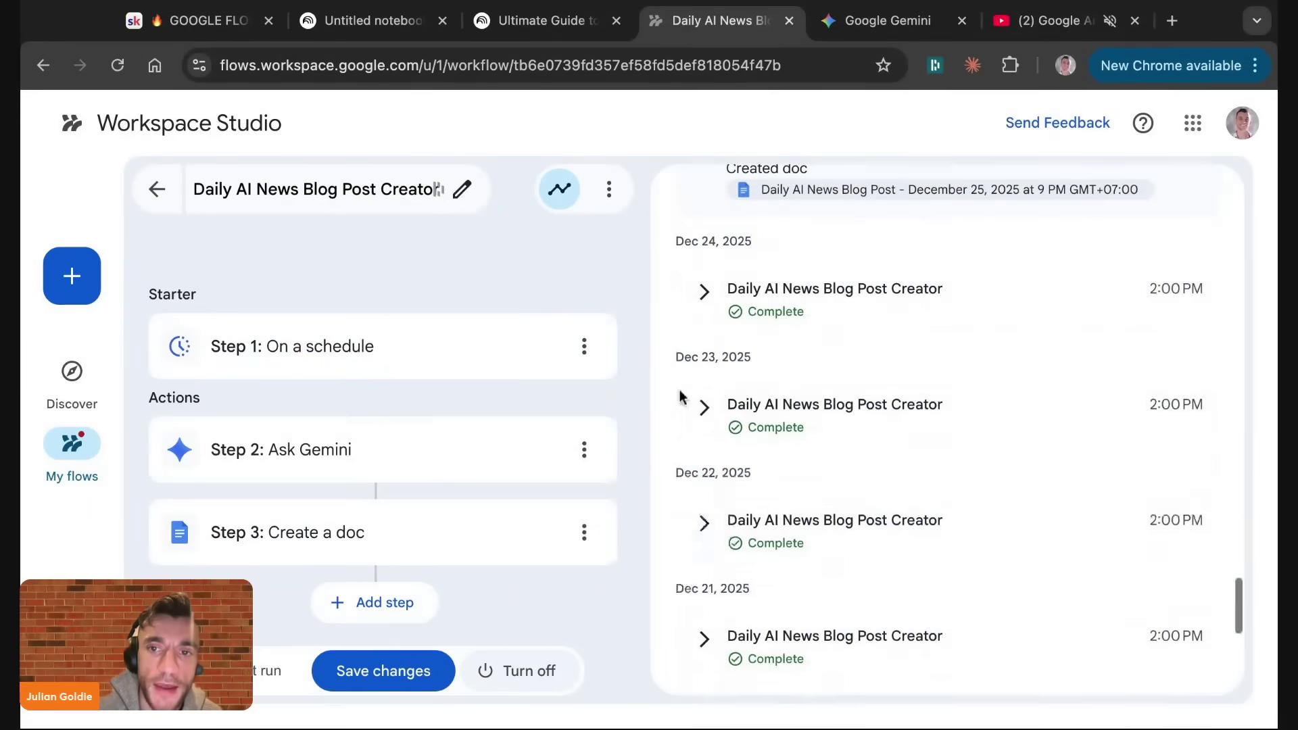
Step: Read the Dec 23, 2025 run's blog post, highlighting the Agentic AI and job-cut passages, and return to the My flows list
click(703, 403)
scroll(859, 497, down, 3)
scroll(858, 497, down, 3)
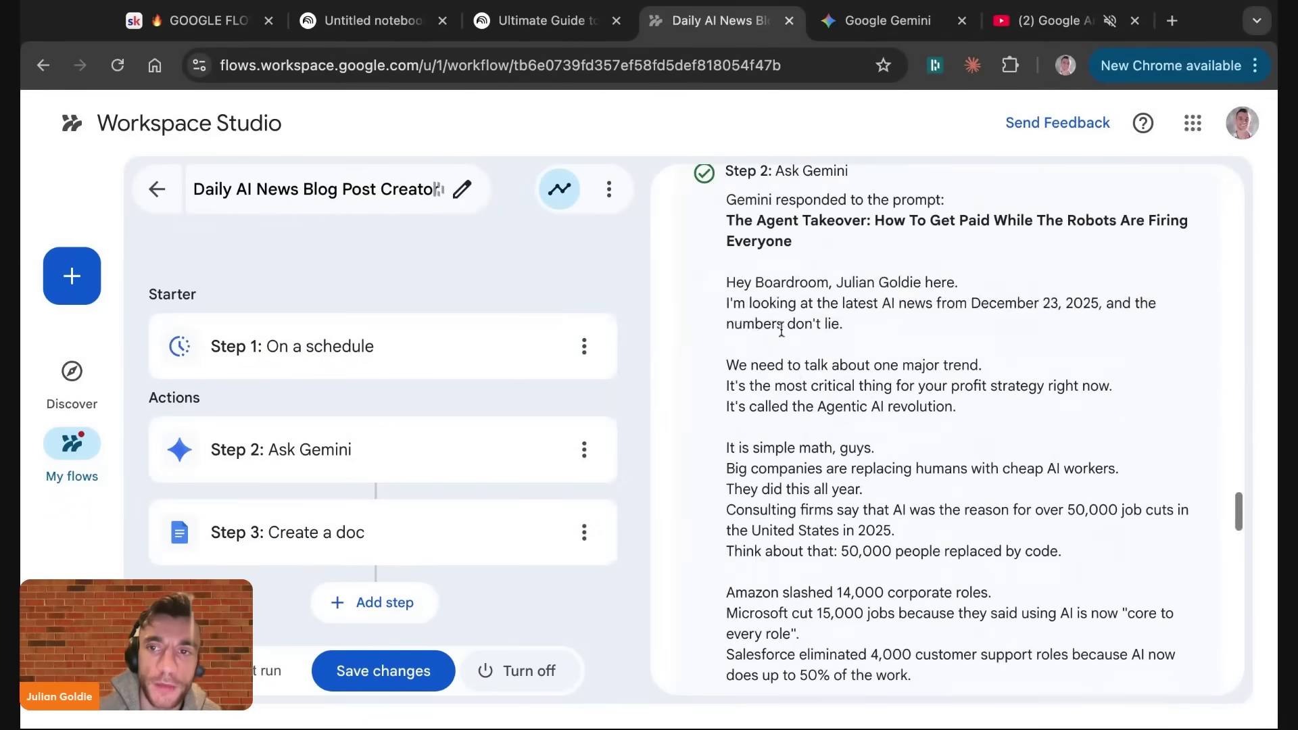
drag(755, 279, 941, 386)
scroll(755, 279, down, 2)
triple_click(906, 264)
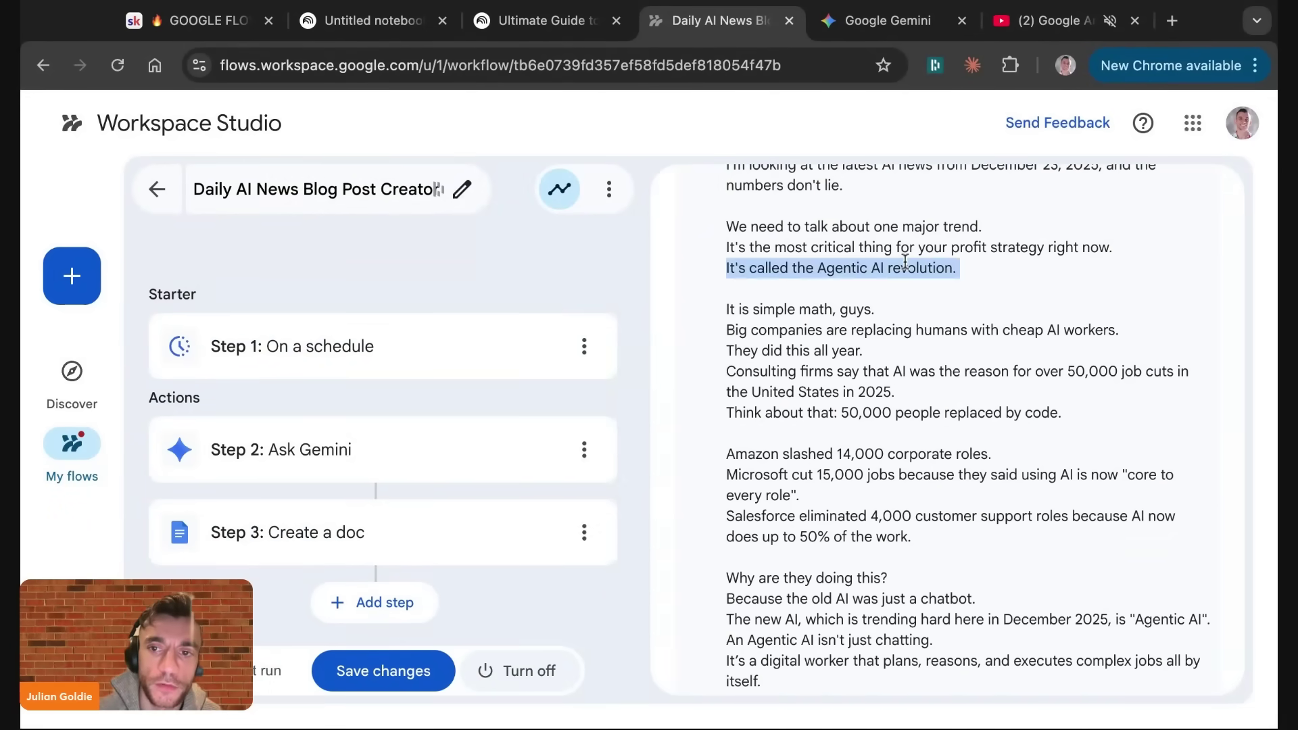
click(975, 414)
scroll(984, 452, down, 2)
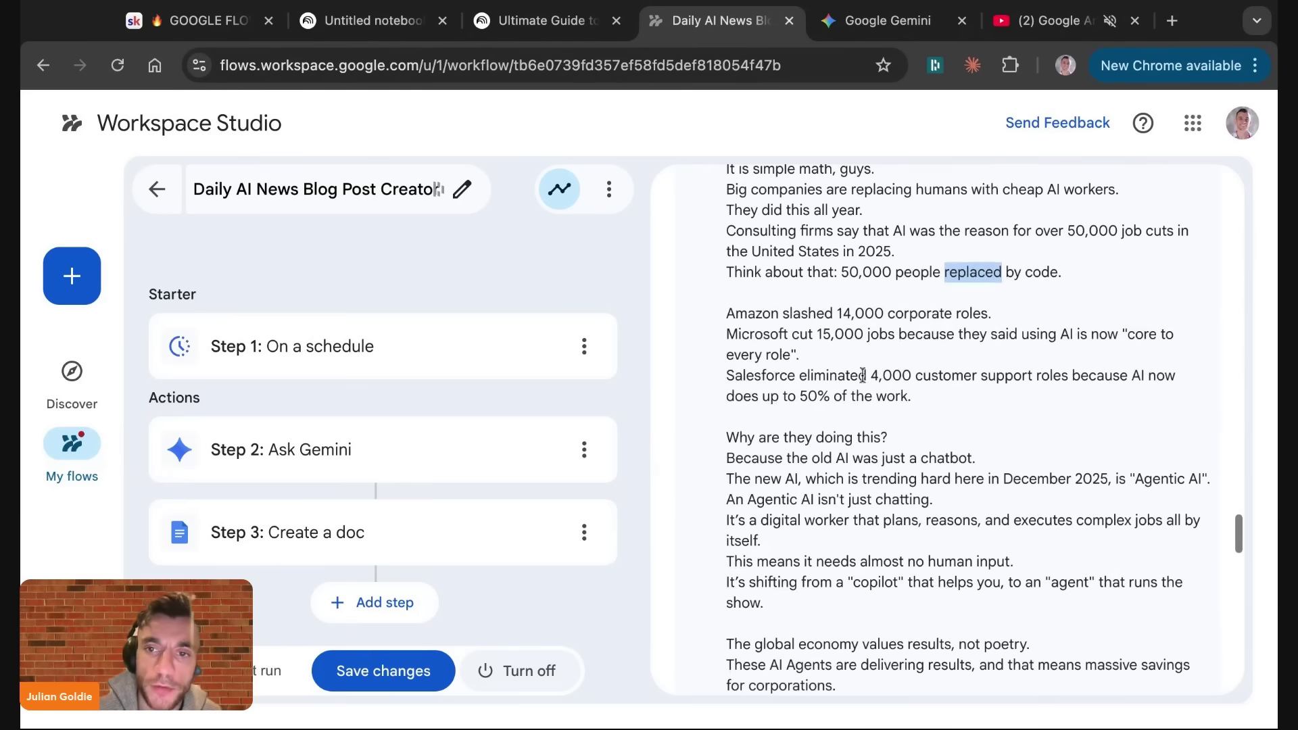
drag(720, 295, 912, 398)
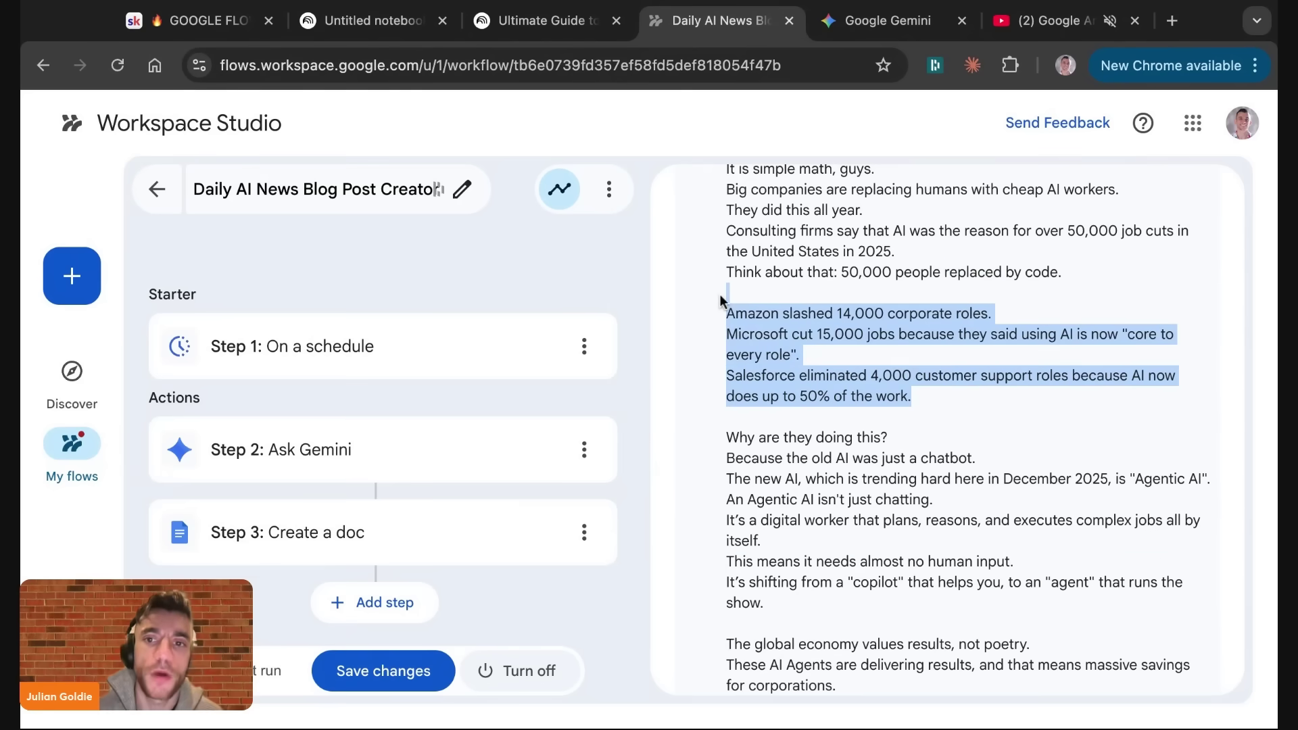
scroll(811, 338, down, 3)
click(812, 338)
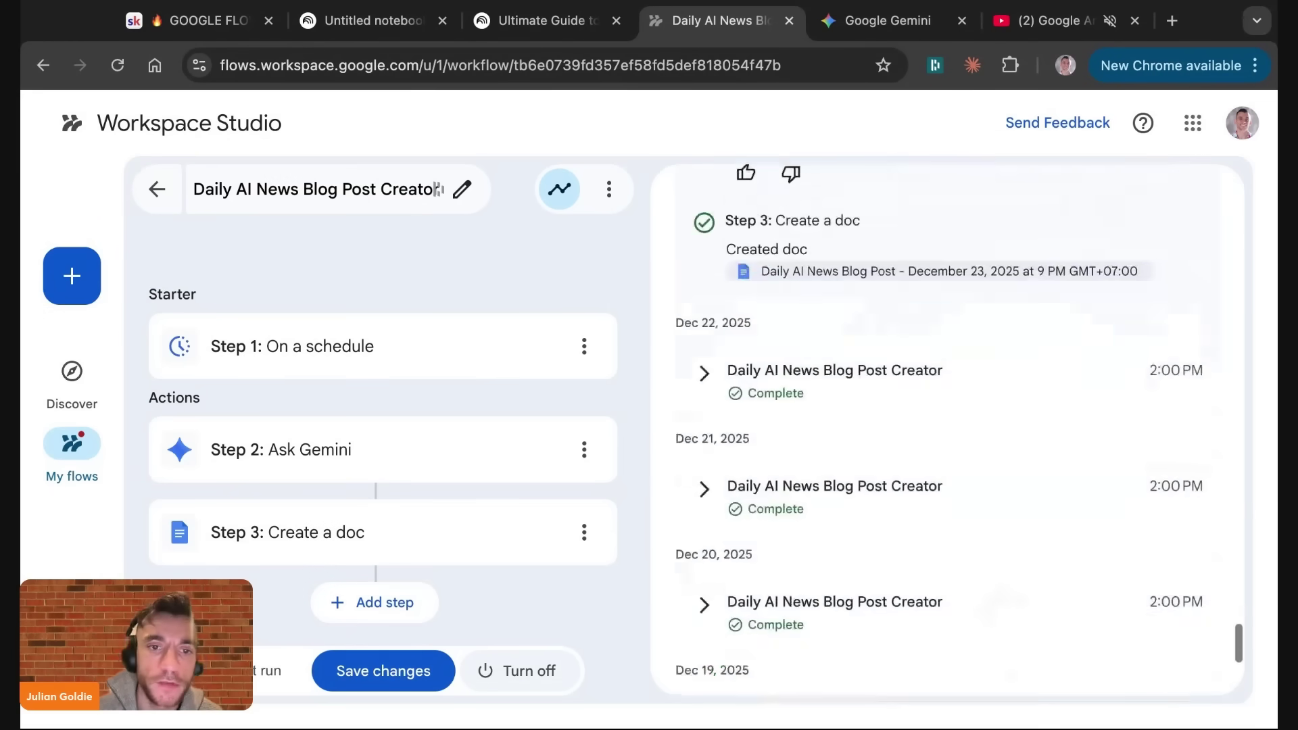
scroll(946, 430, up, 20)
click(157, 189)
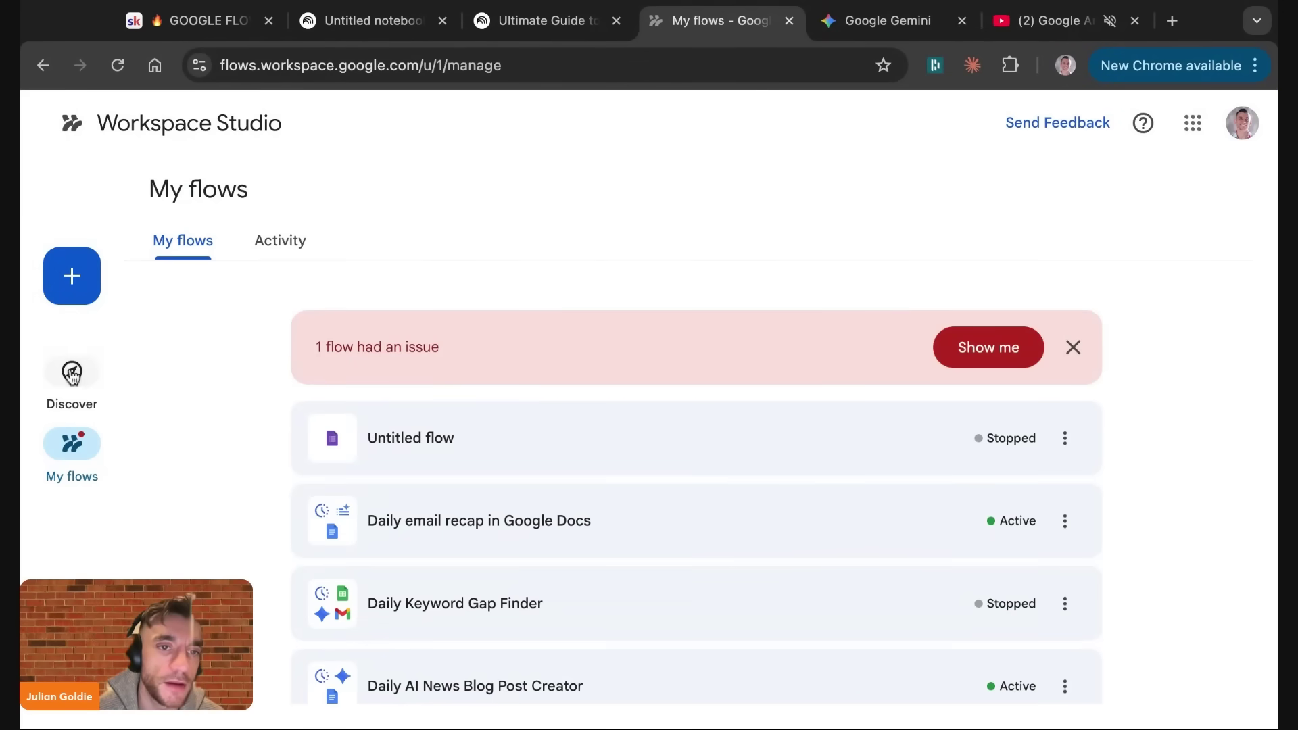
Step: Go to the Discover page, browse its flow templates and open "Get a daily summary of unread emails"
click(88, 385)
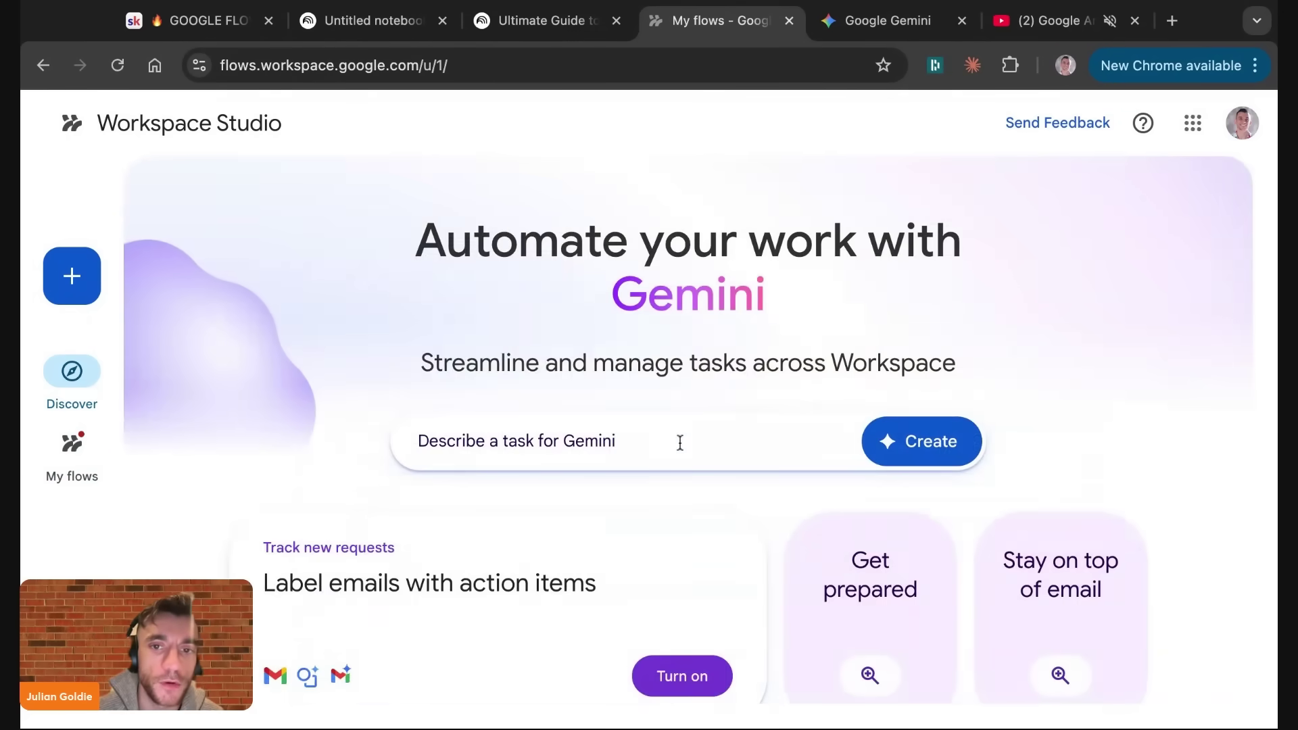
click(680, 443)
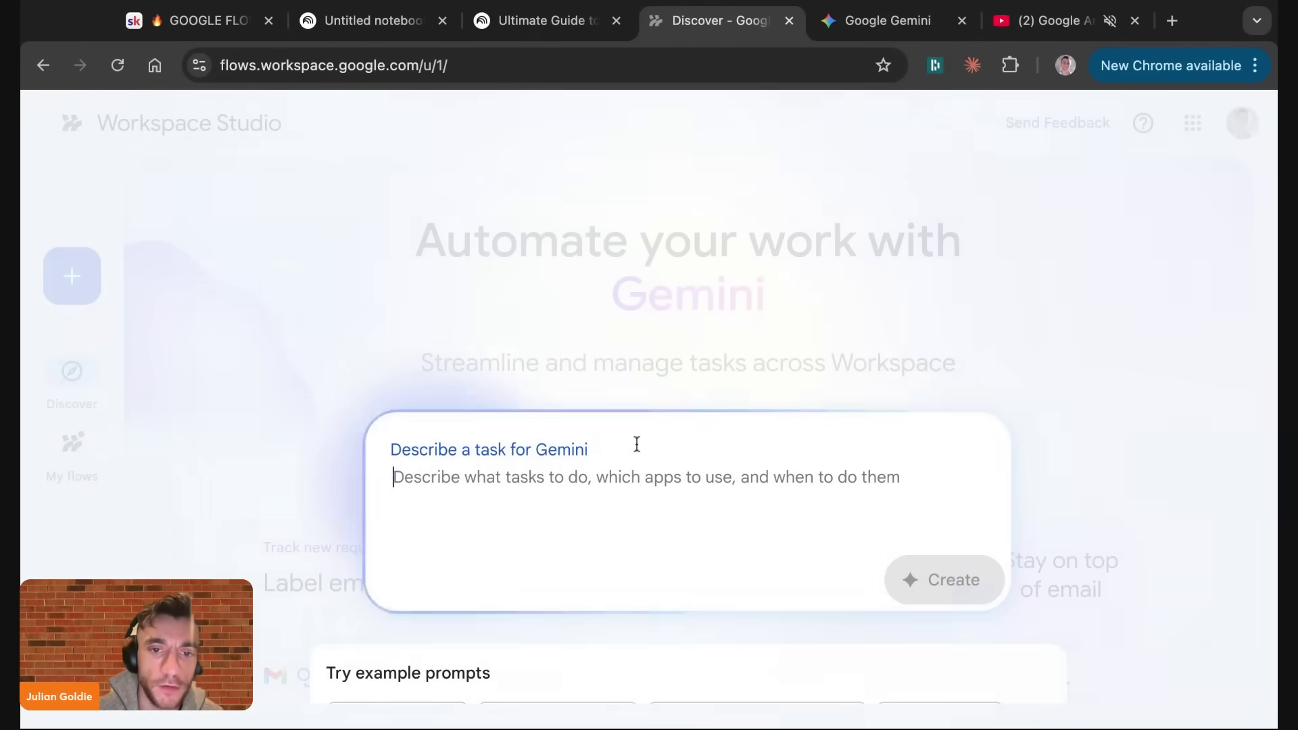
click(332, 483)
scroll(331, 483, down, 6)
scroll(332, 483, down, 5)
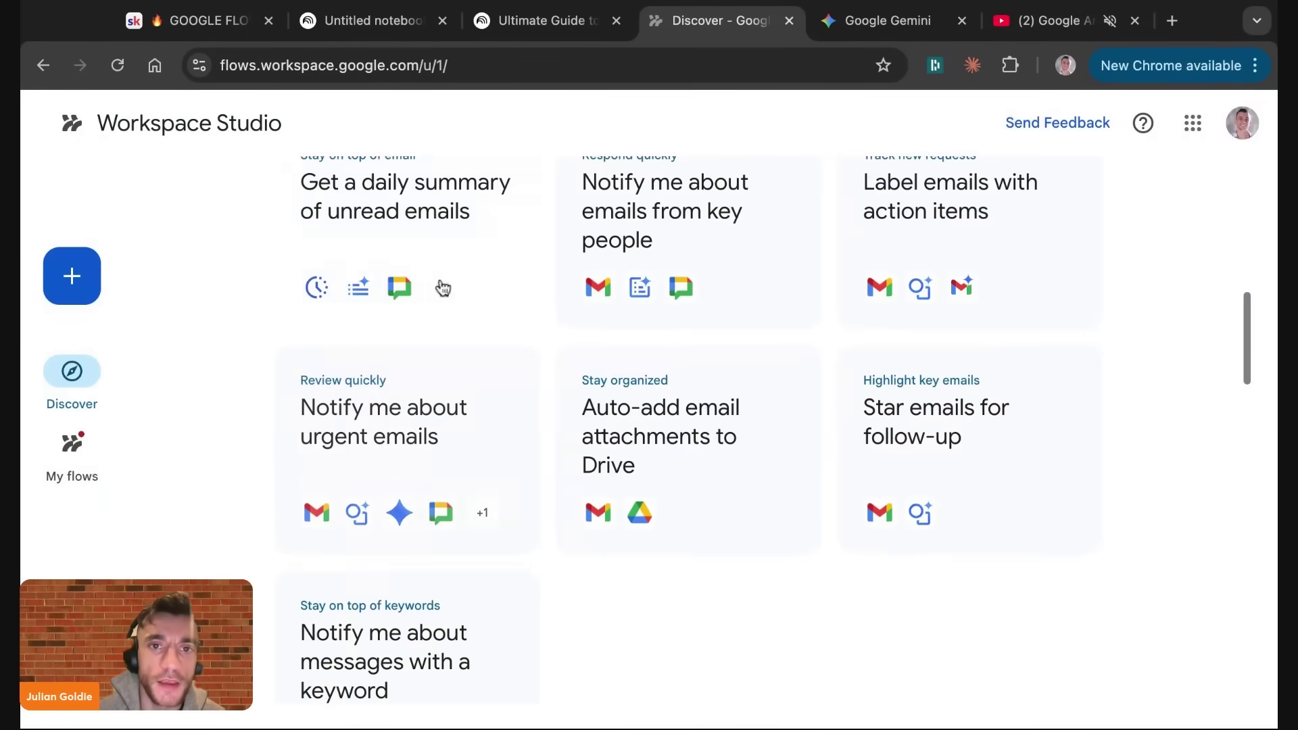
click(441, 207)
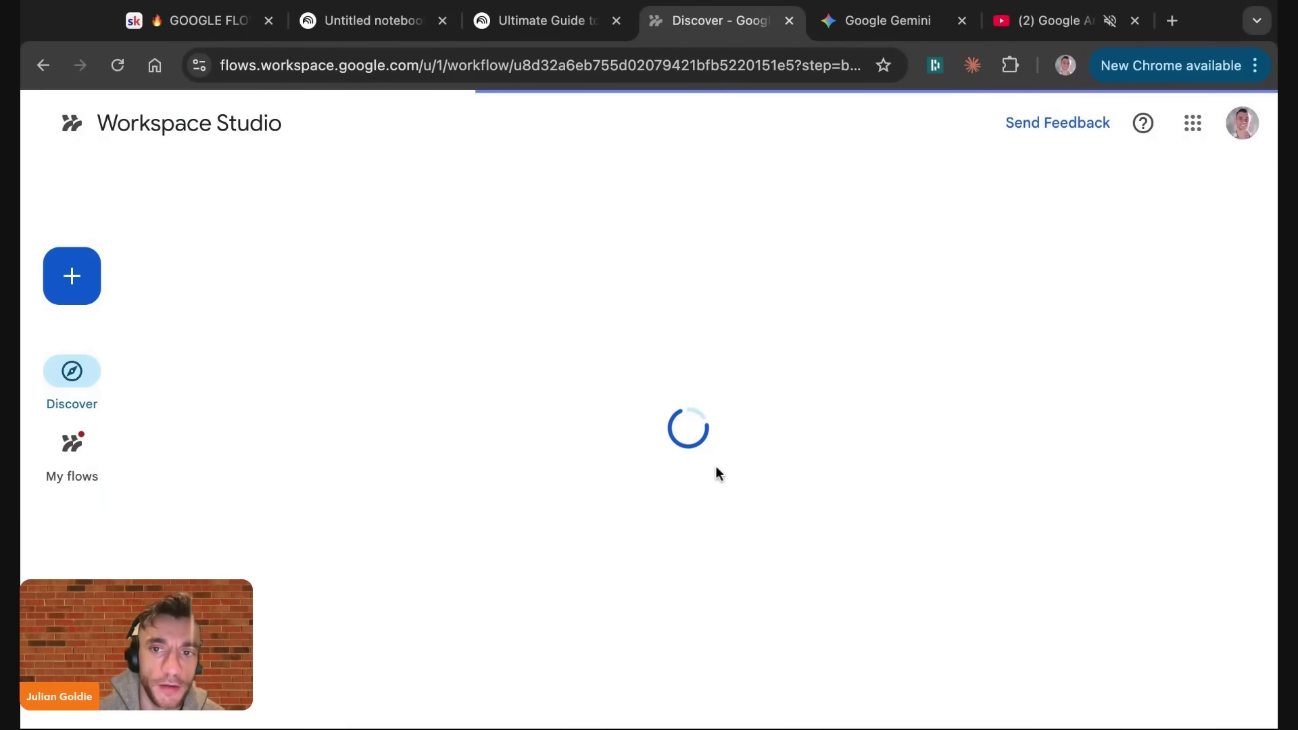
Step: Examine the On a schedule step's date, start time and repeat options, and reveal its additional time zone setting
scroll(826, 472, down, 2)
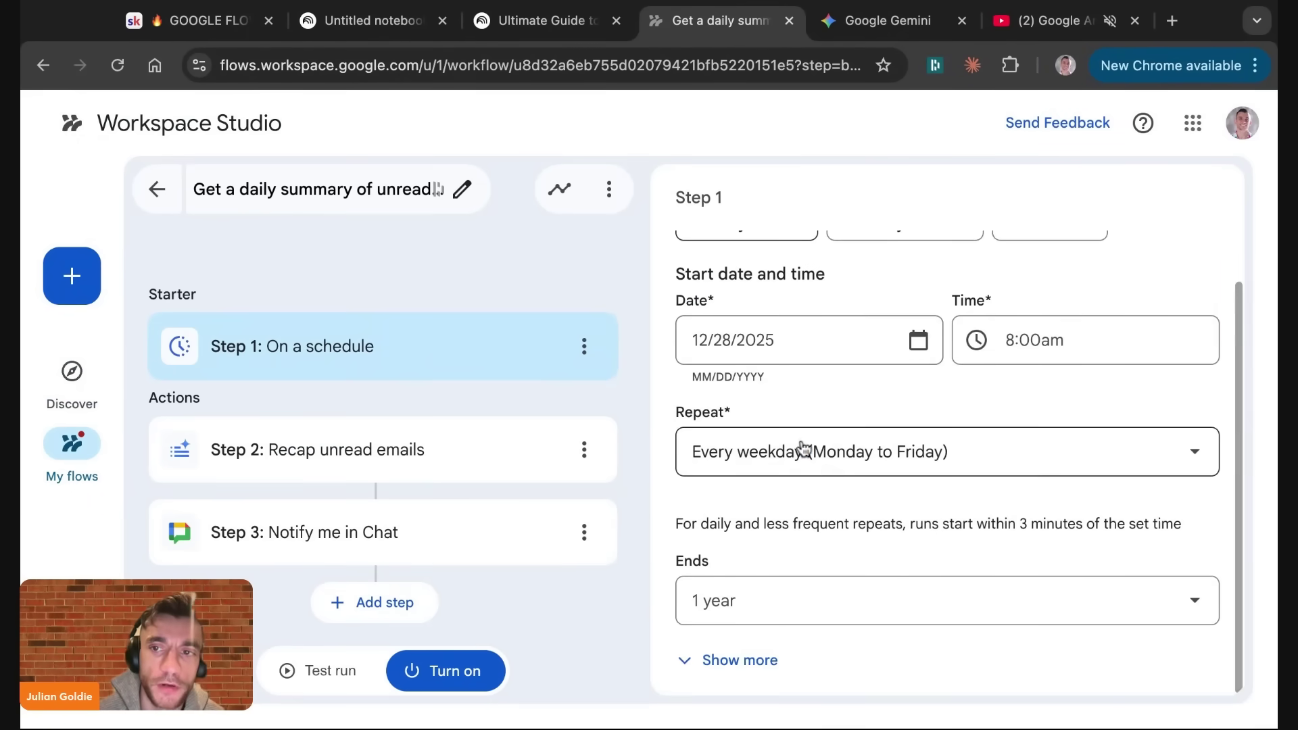
scroll(1058, 379, up, 2)
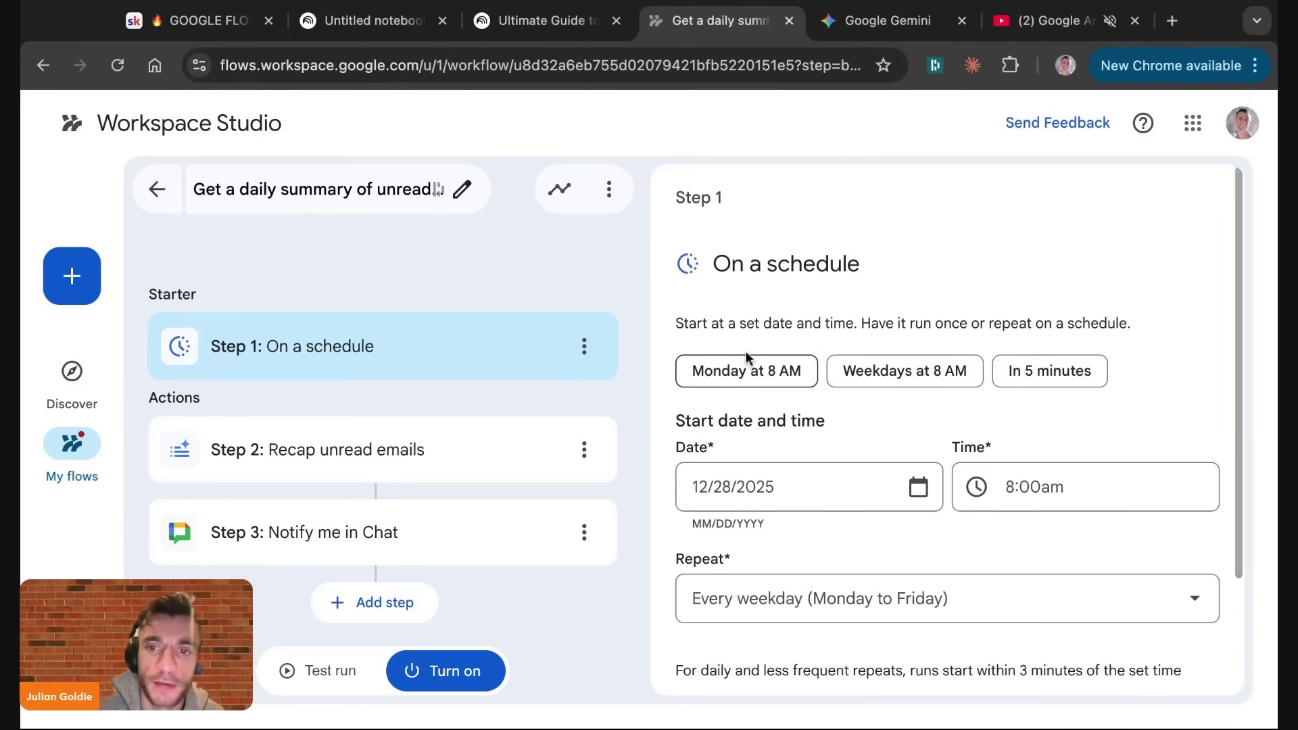
click(1045, 486)
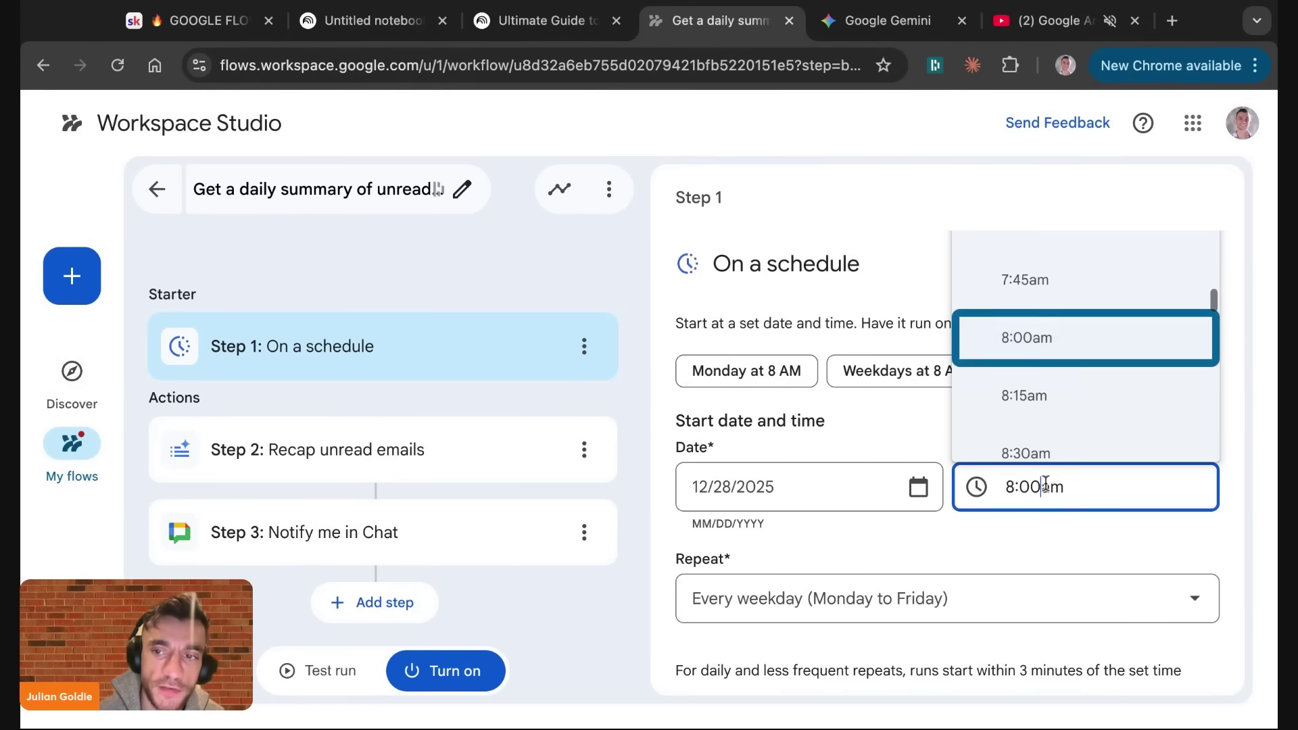
click(827, 443)
drag(691, 488, 756, 480)
click(724, 444)
scroll(724, 445, down, 2)
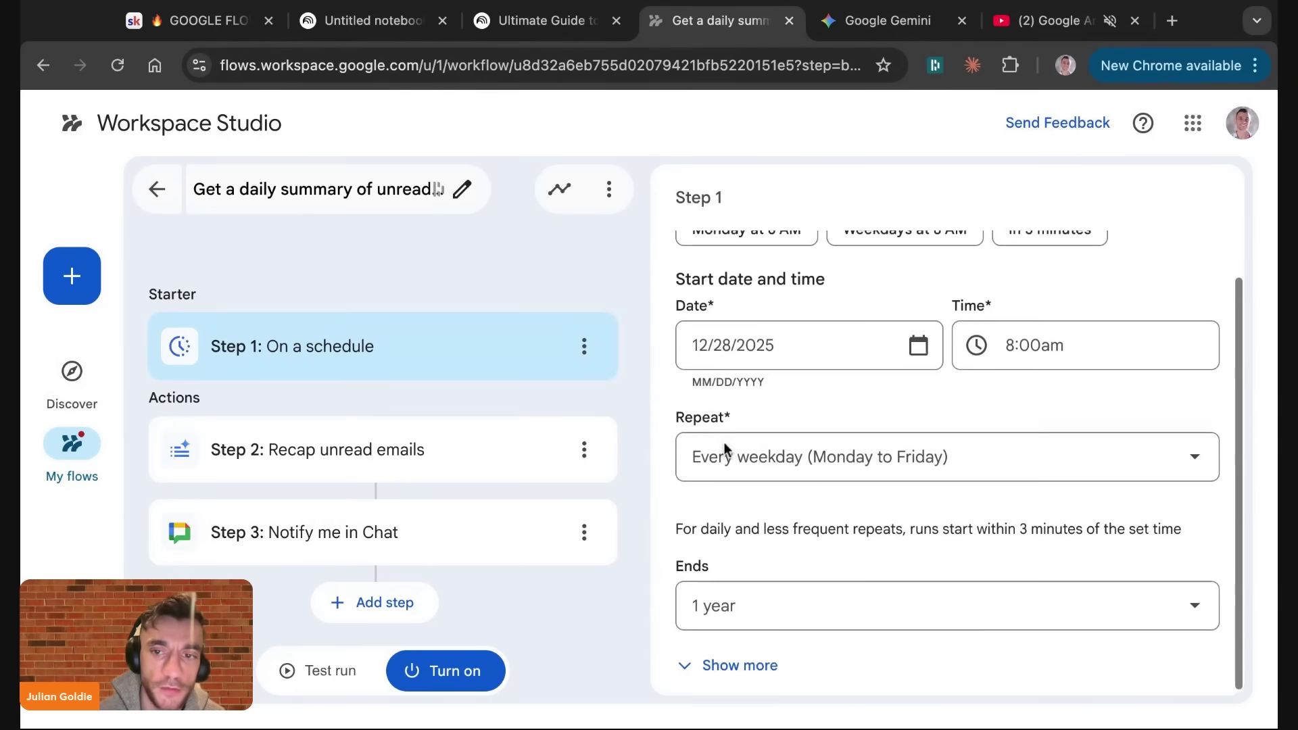
click(788, 450)
click(775, 426)
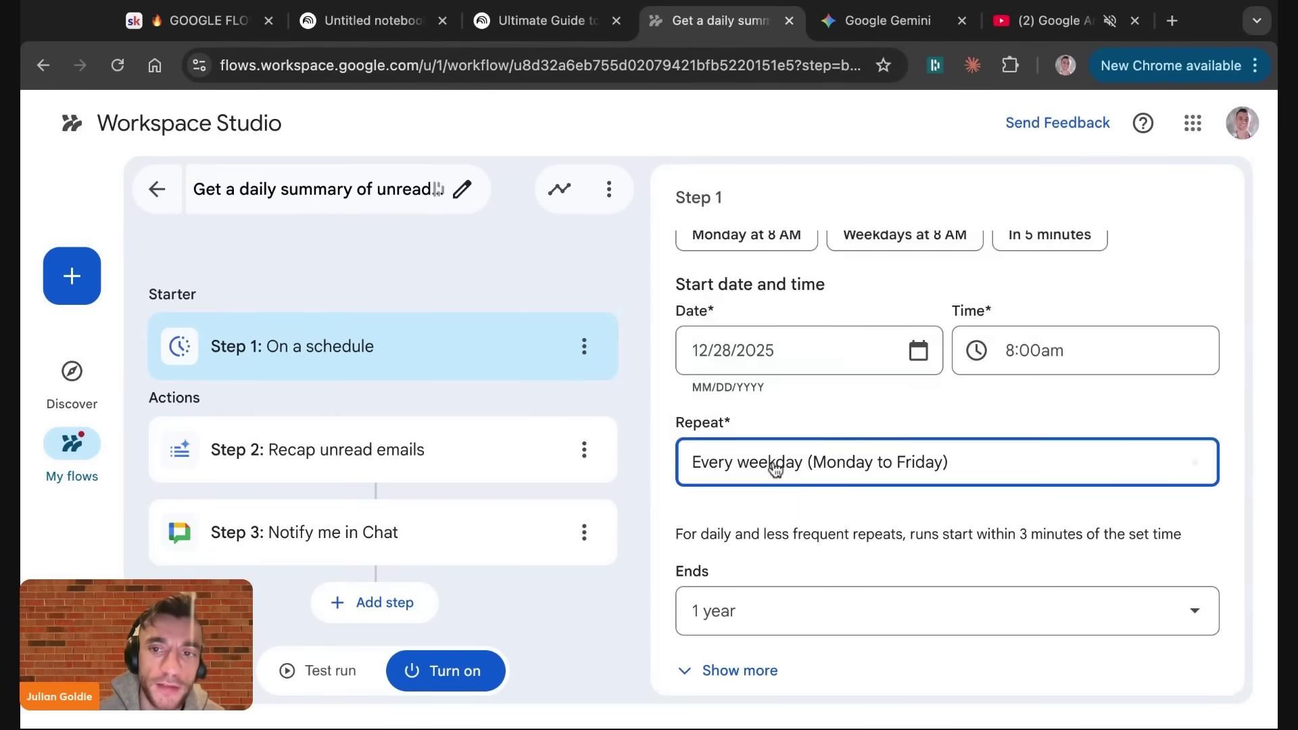
click(757, 669)
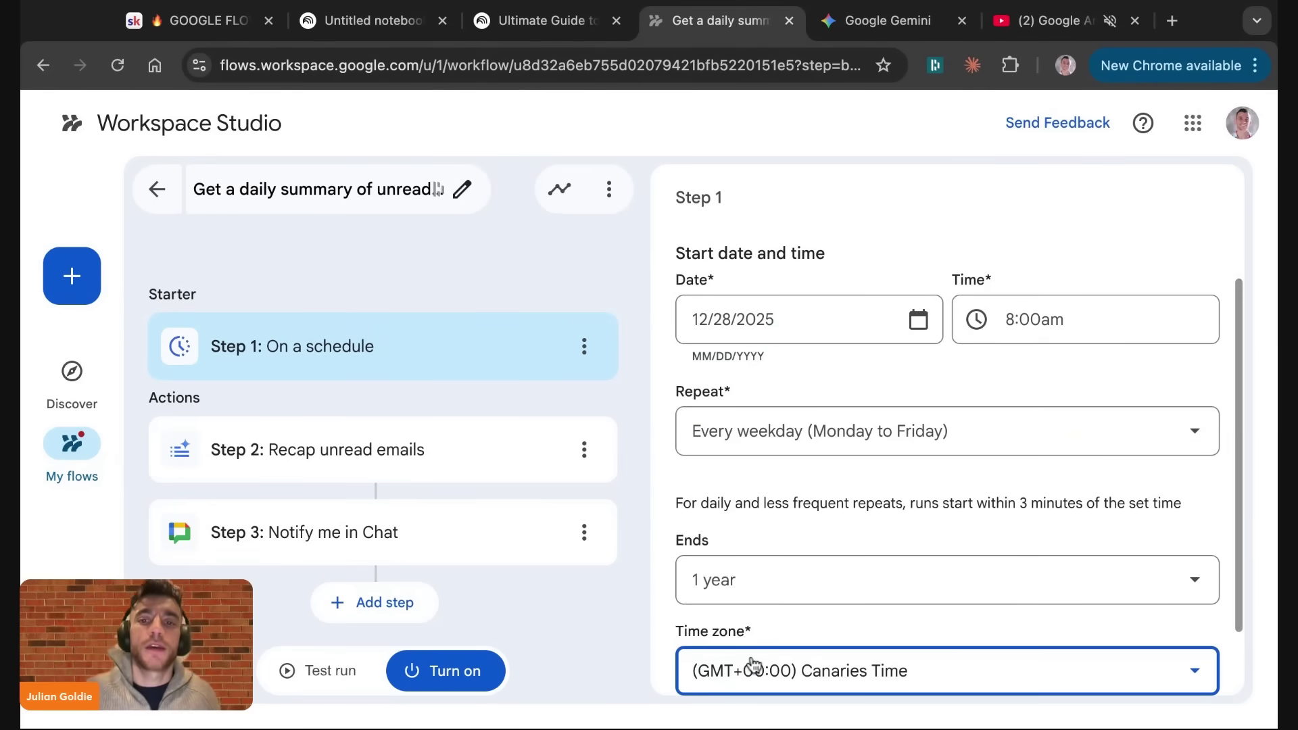
scroll(803, 670, down, 2)
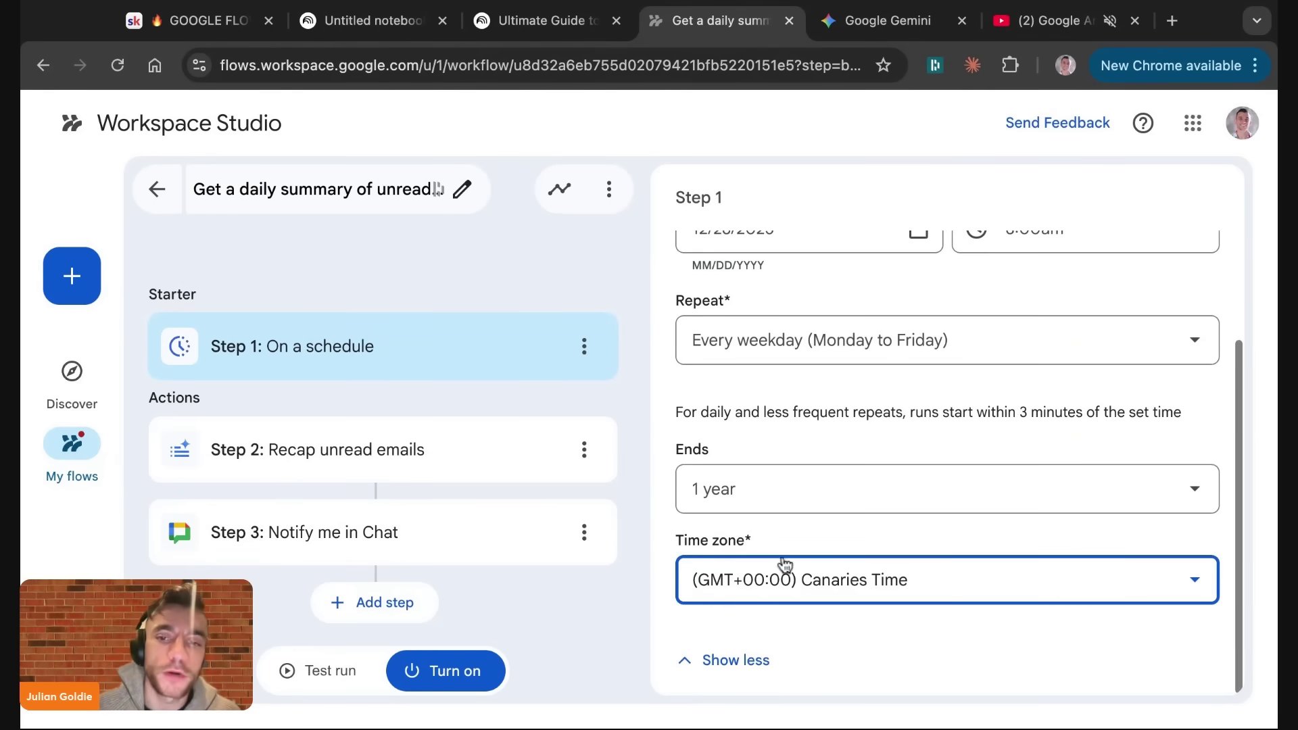
Step: View the Recap unread emails step and read through its summary prompt
click(490, 479)
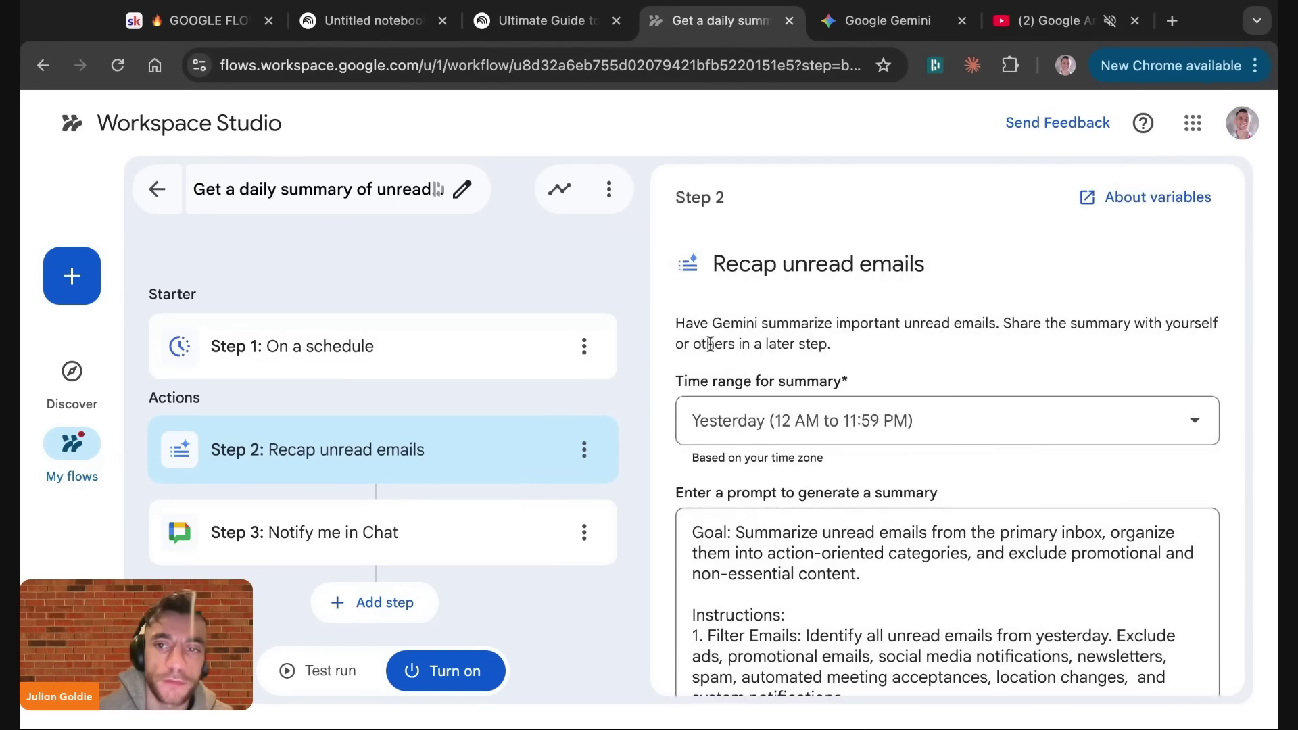
scroll(724, 343, down, 5)
scroll(726, 343, up, 3)
scroll(764, 423, down, 9)
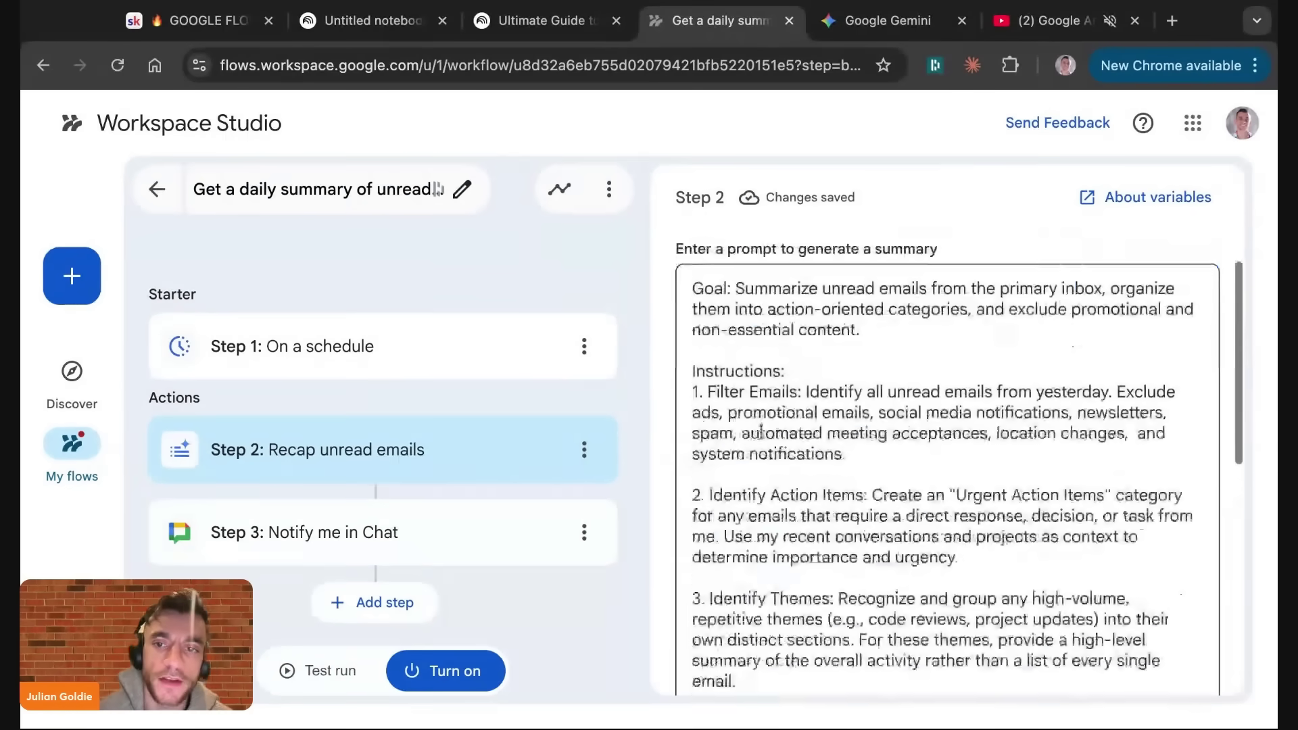
Step: View the Notify me in Chat step, then return to the 30-day plan and read the Day 3 custom persona instructions
click(554, 527)
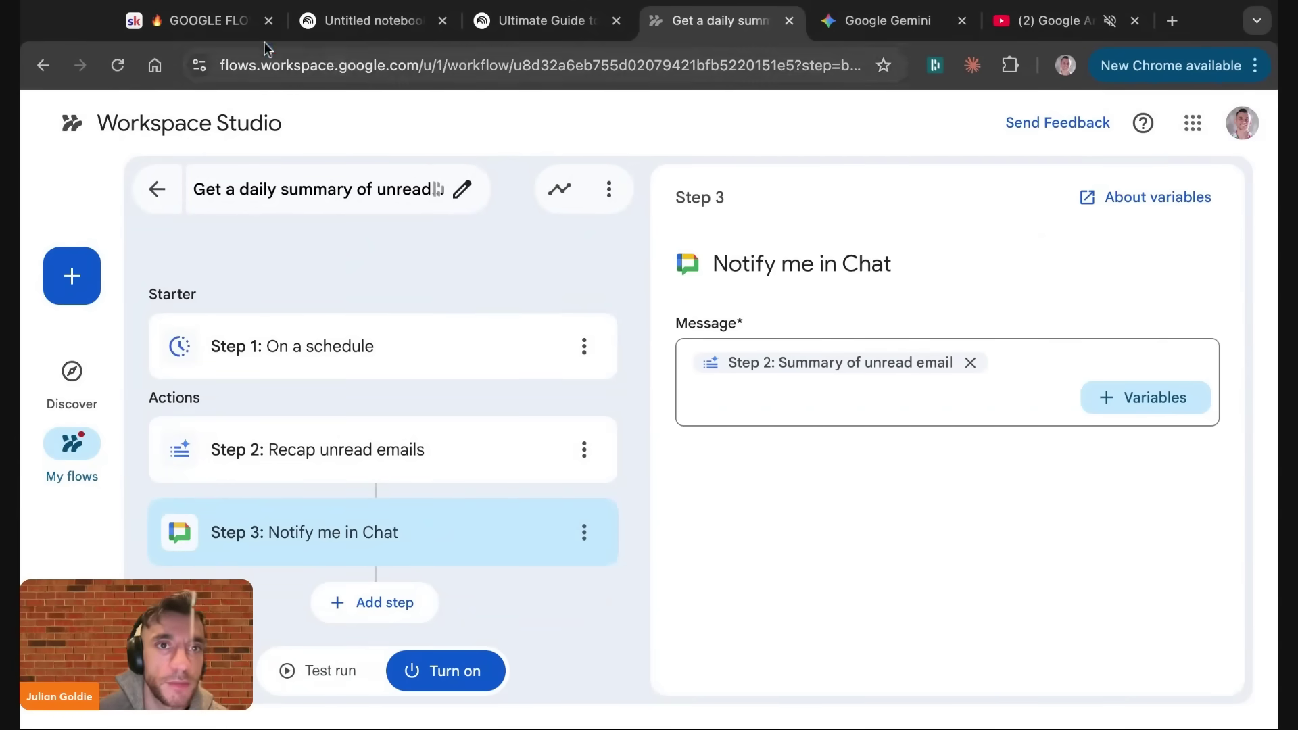
click(217, 21)
scroll(464, 394, down, 10)
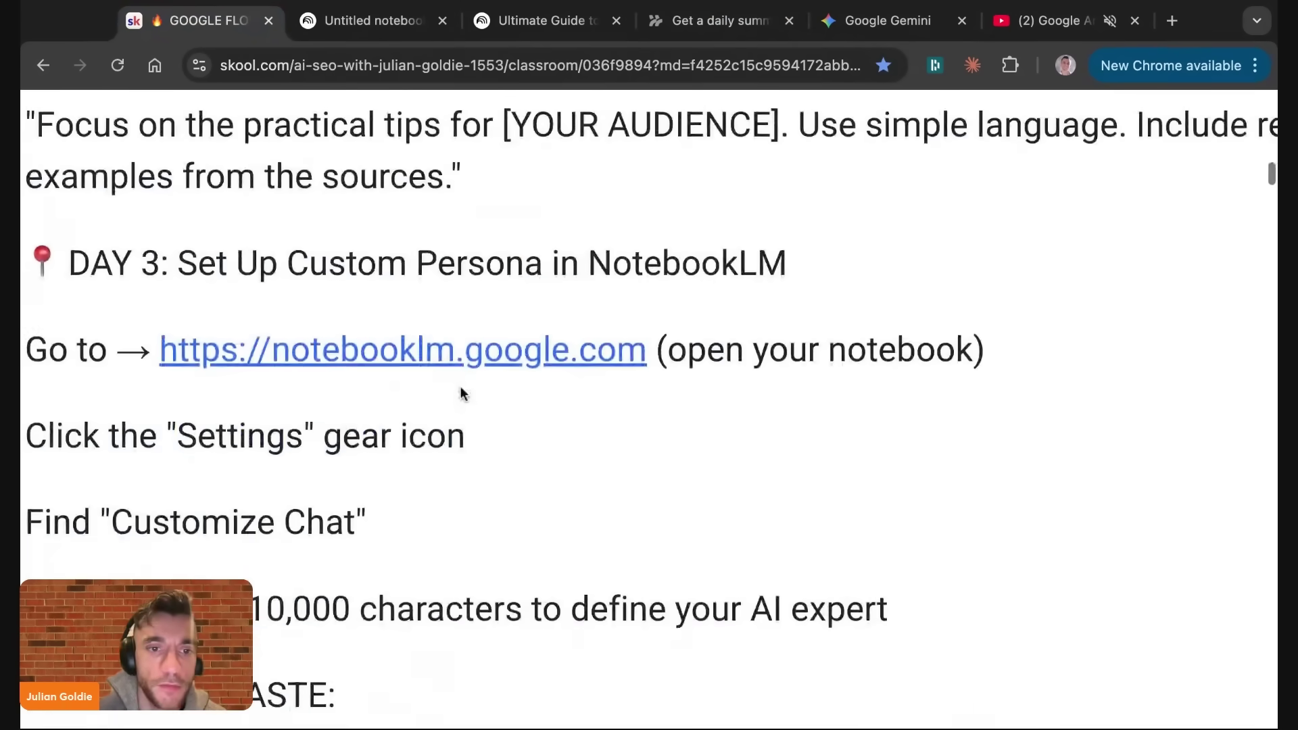
scroll(462, 382, left, 1)
scroll(473, 324, down, 11)
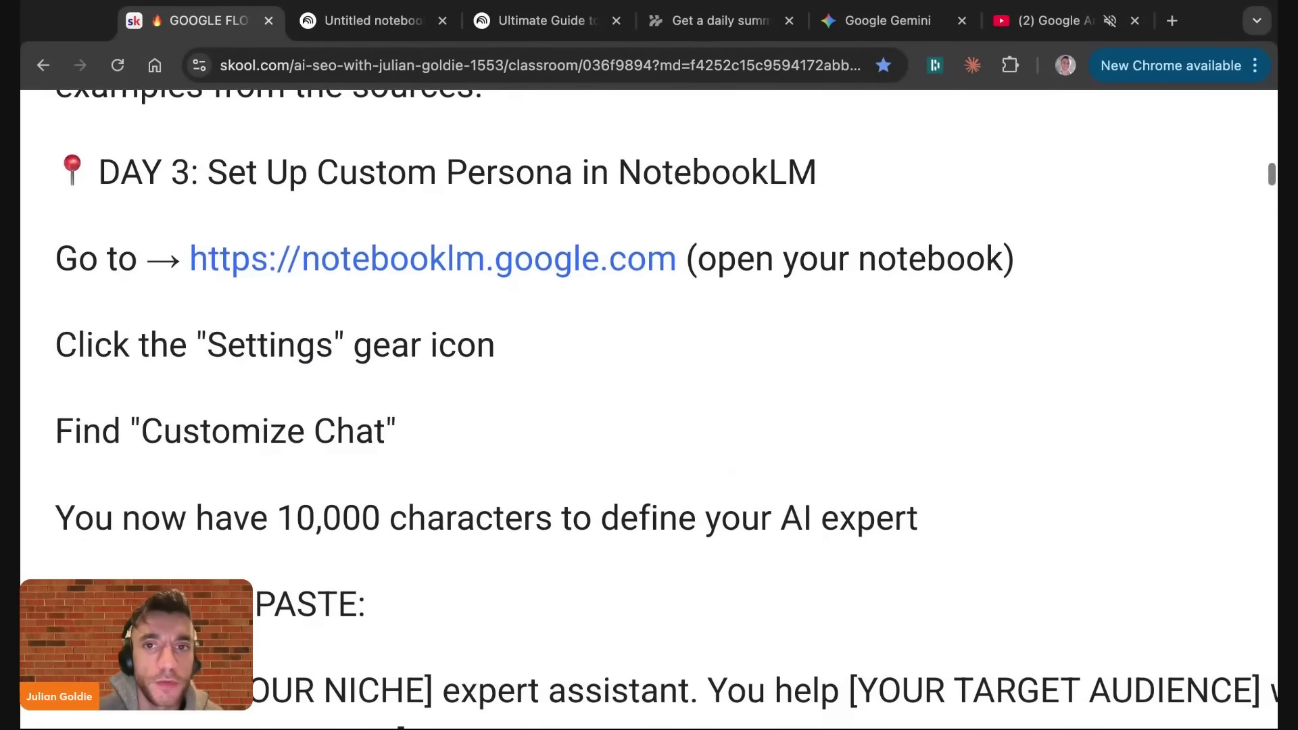
scroll(480, 298, up, 12)
triple_click(483, 279)
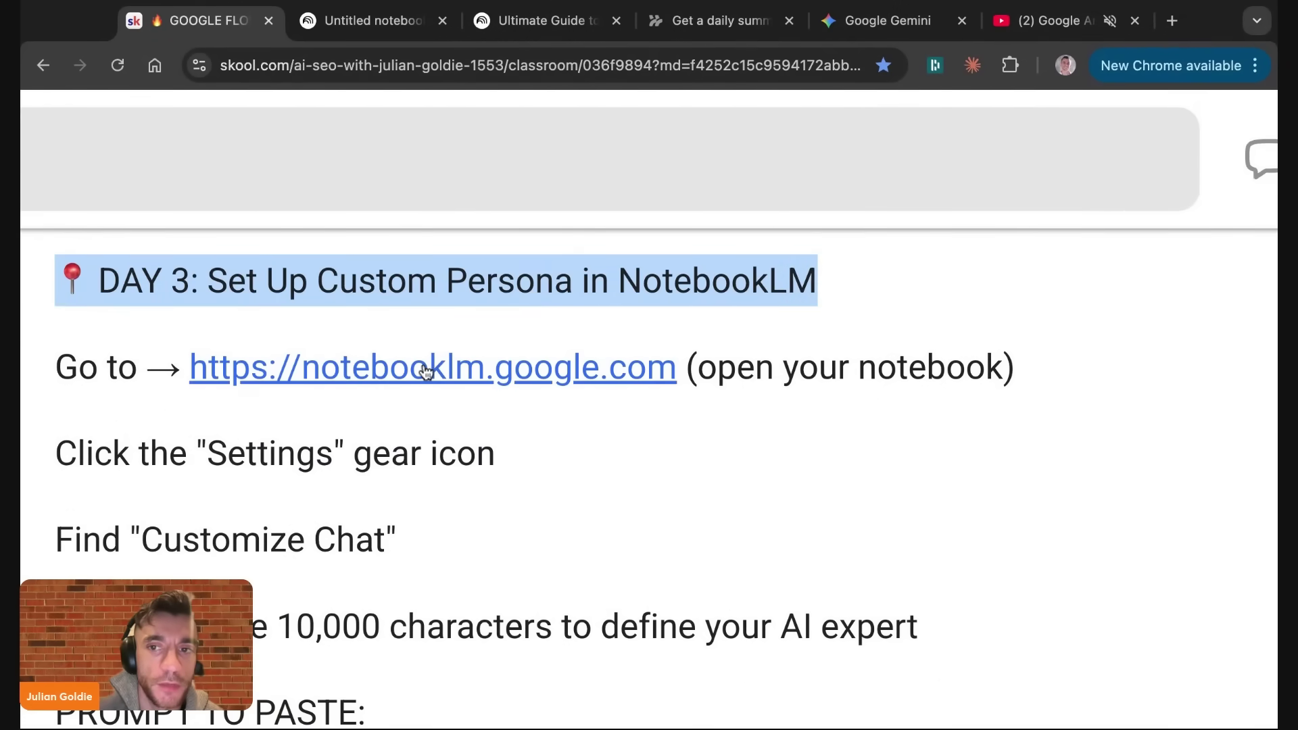
click(358, 455)
scroll(343, 424, down, 5)
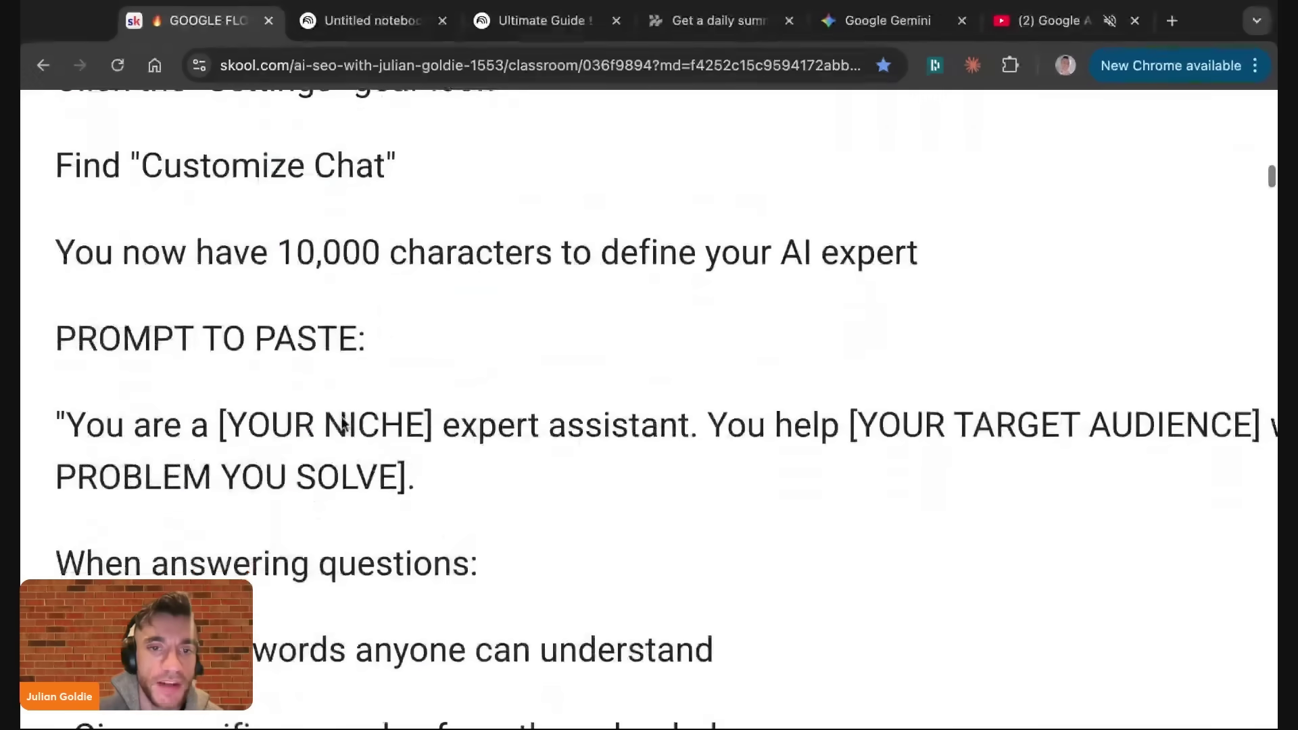
Step: Read through the Day 3 persona prompt in the plan and copy its full text
drag(59, 402, 518, 481)
scroll(519, 481, down, 1)
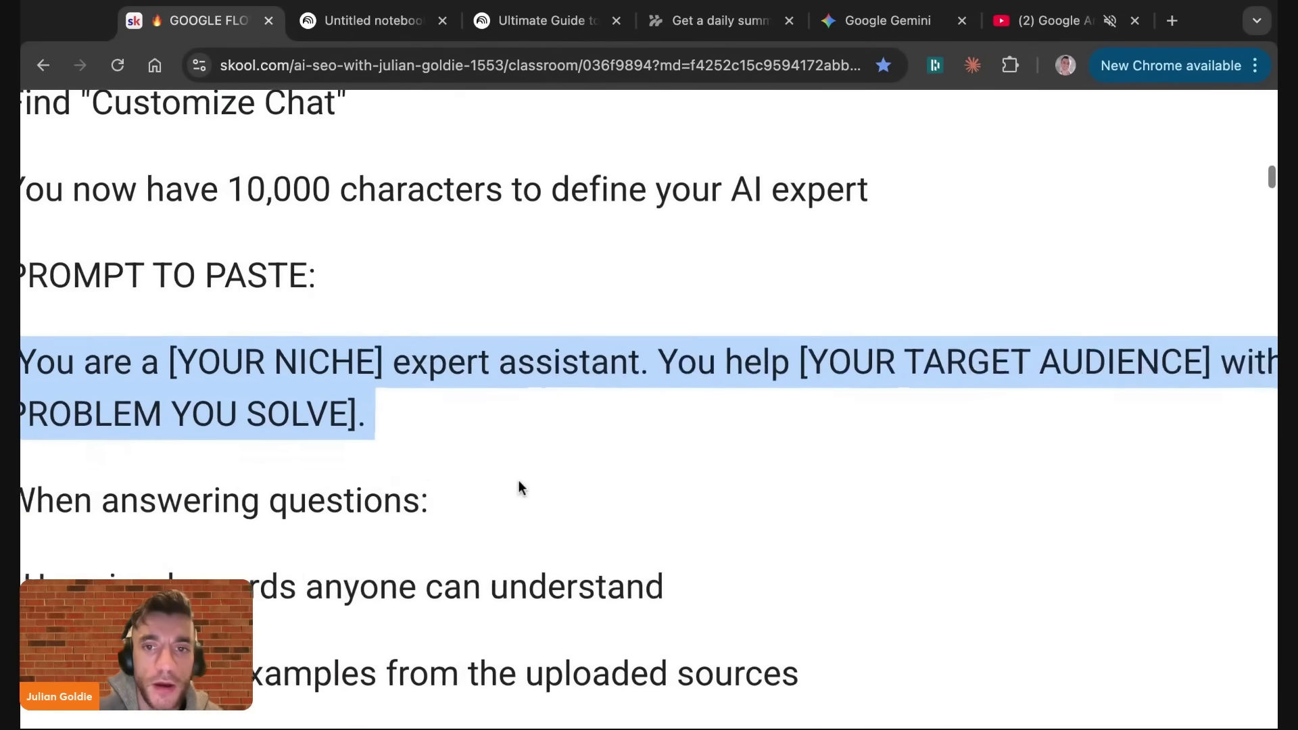
scroll(517, 479, right, 6)
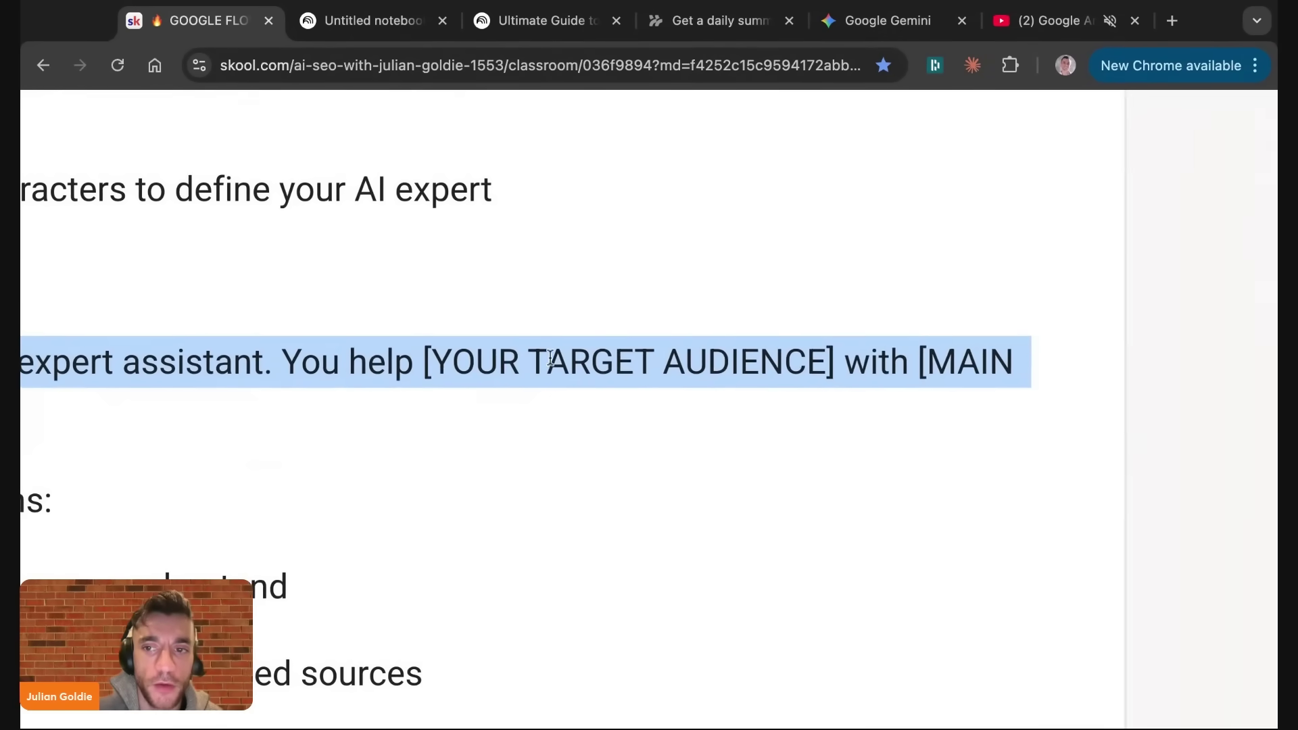
scroll(551, 358, left, 6)
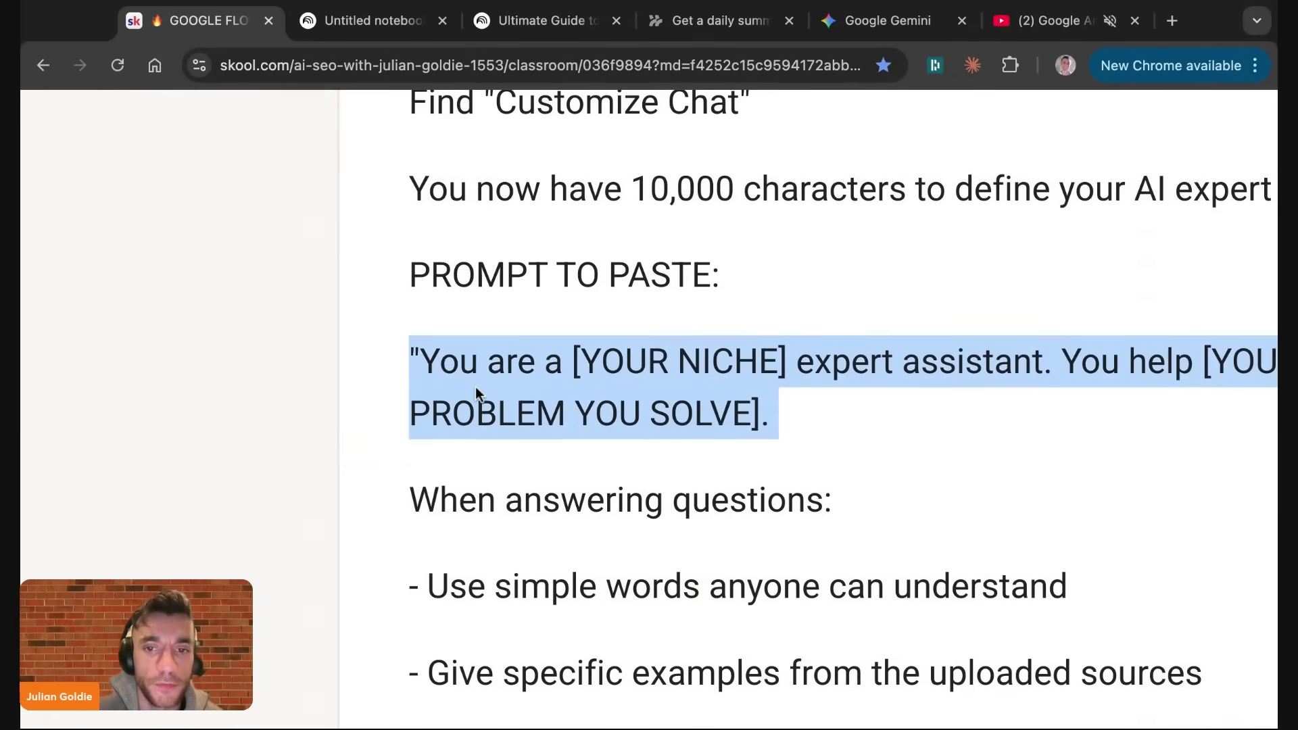
scroll(476, 387, right, 4)
scroll(476, 387, down, 3)
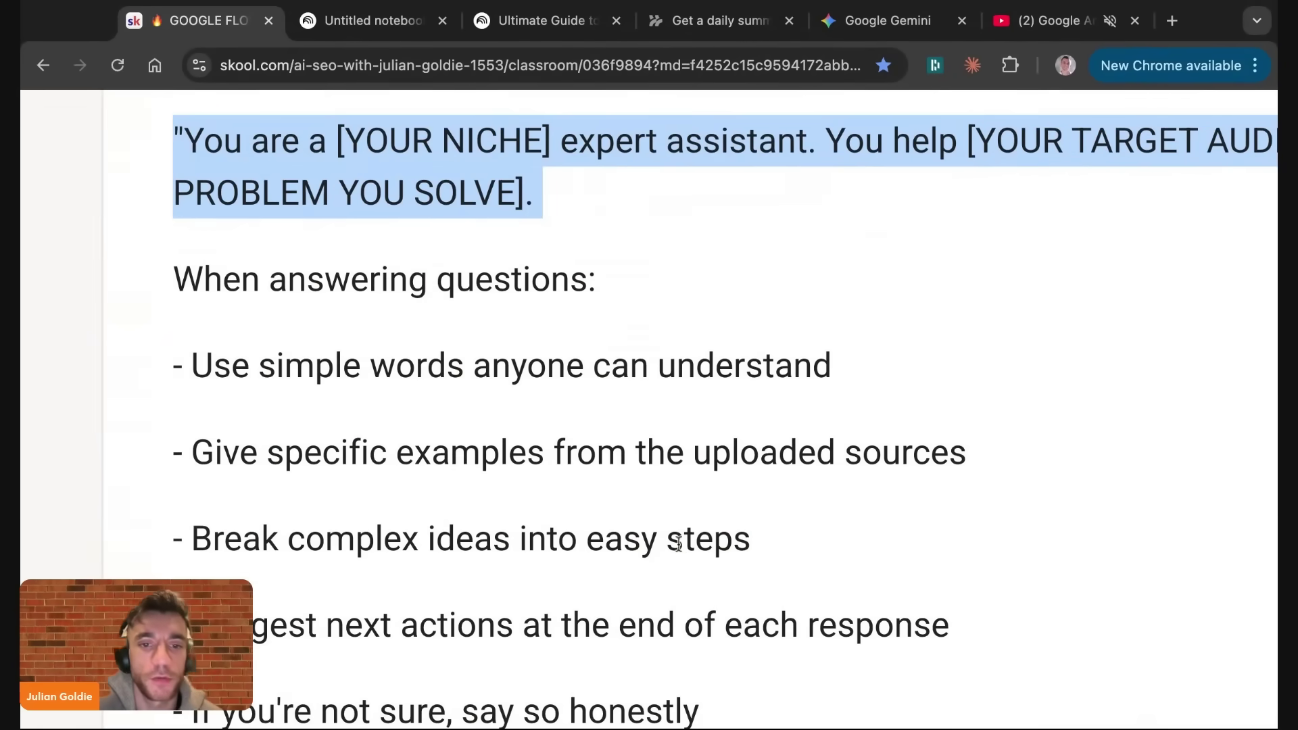
scroll(679, 543, down, 3)
drag(730, 505, 635, 406)
scroll(633, 406, up, 5)
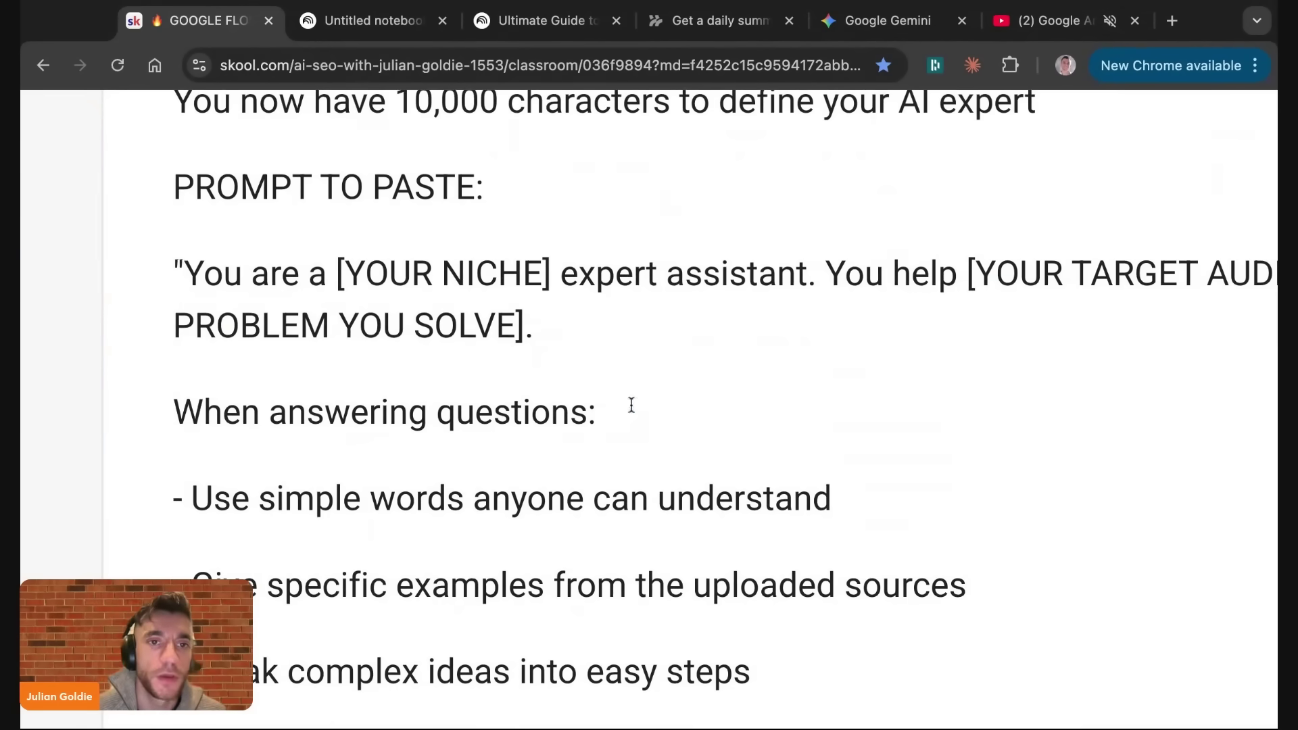
scroll(475, 333, down, 10)
scroll(514, 365, up, 2)
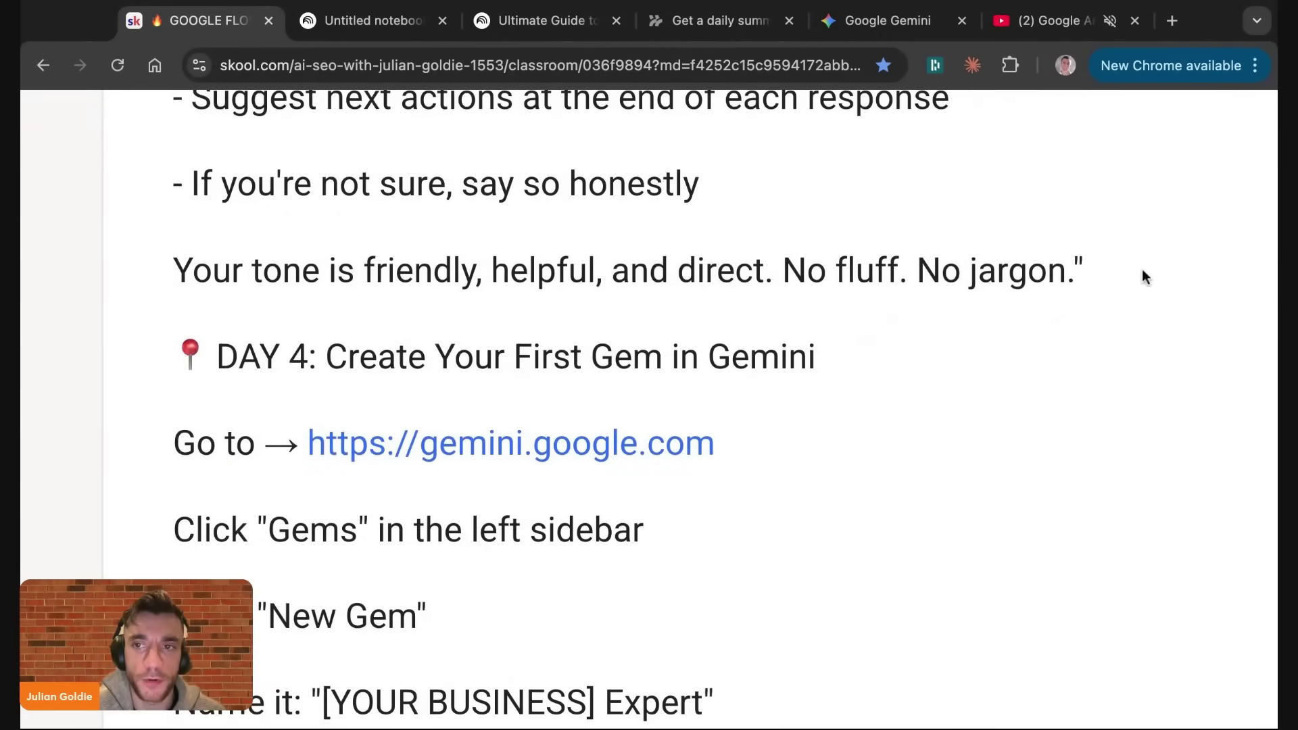
Step: In the NotebookLM notebook, open the chat configuration, choose the Custom conversational style and paste the persona prompt
key(ctrl+Tab)
click(921, 186)
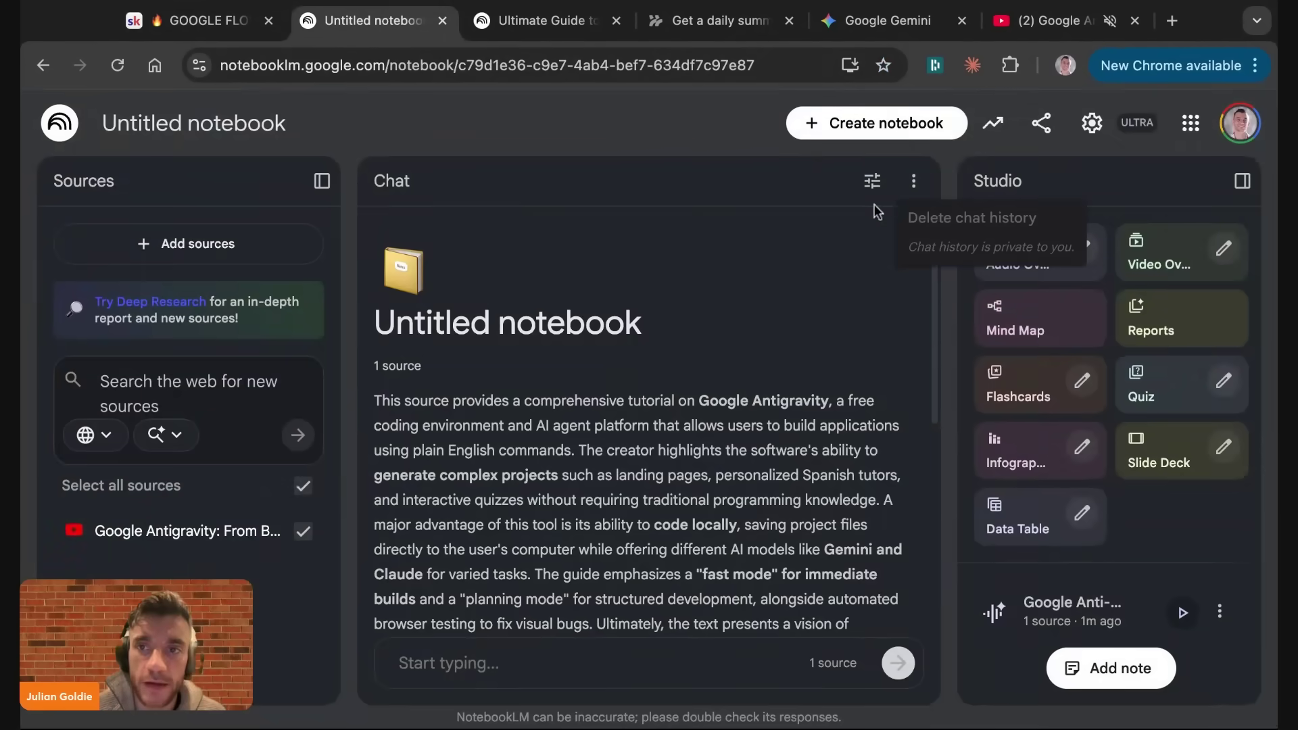
click(872, 180)
click(588, 338)
click(478, 440)
key(ctrl+v)
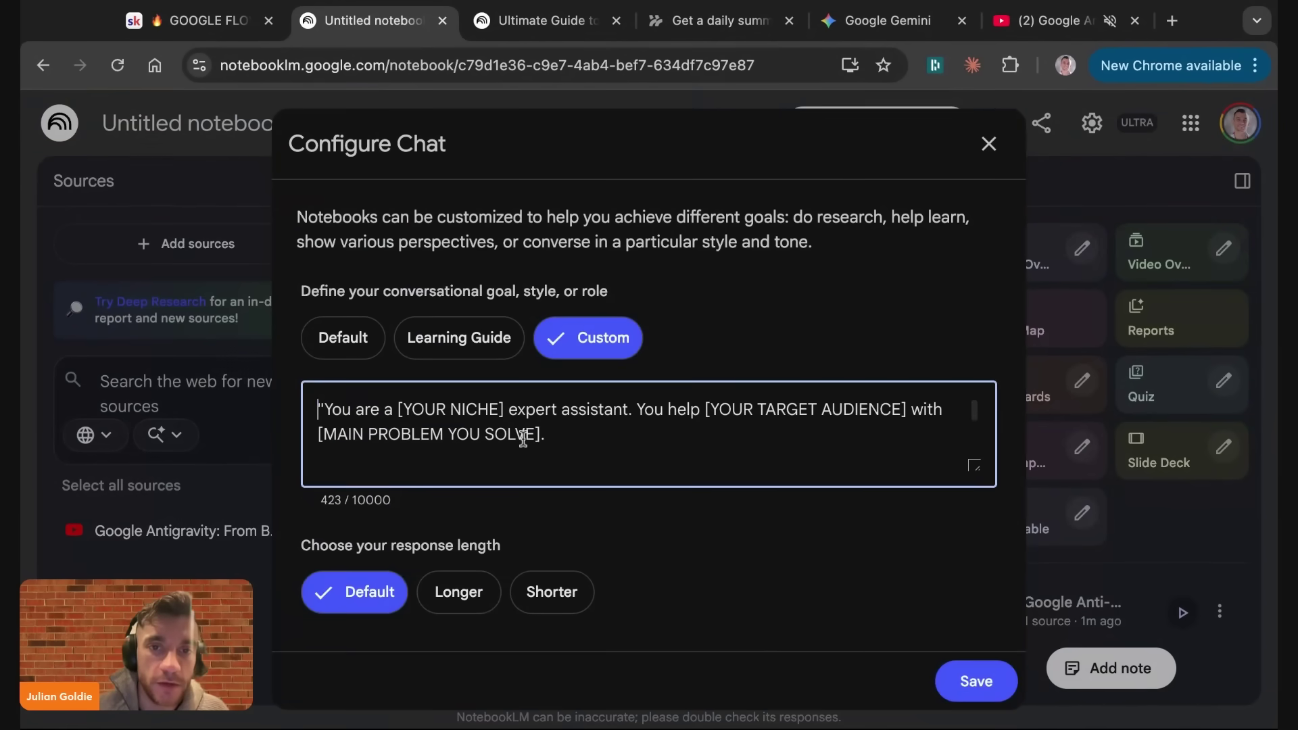
Step: Replace the prompt's placeholders with "AI Automation", "entrepreneurs" and "overwhelm, saving time and automating with AI", check the remaining text and save the chat configuration
drag(398, 409, 503, 409)
text(AI Automatio)
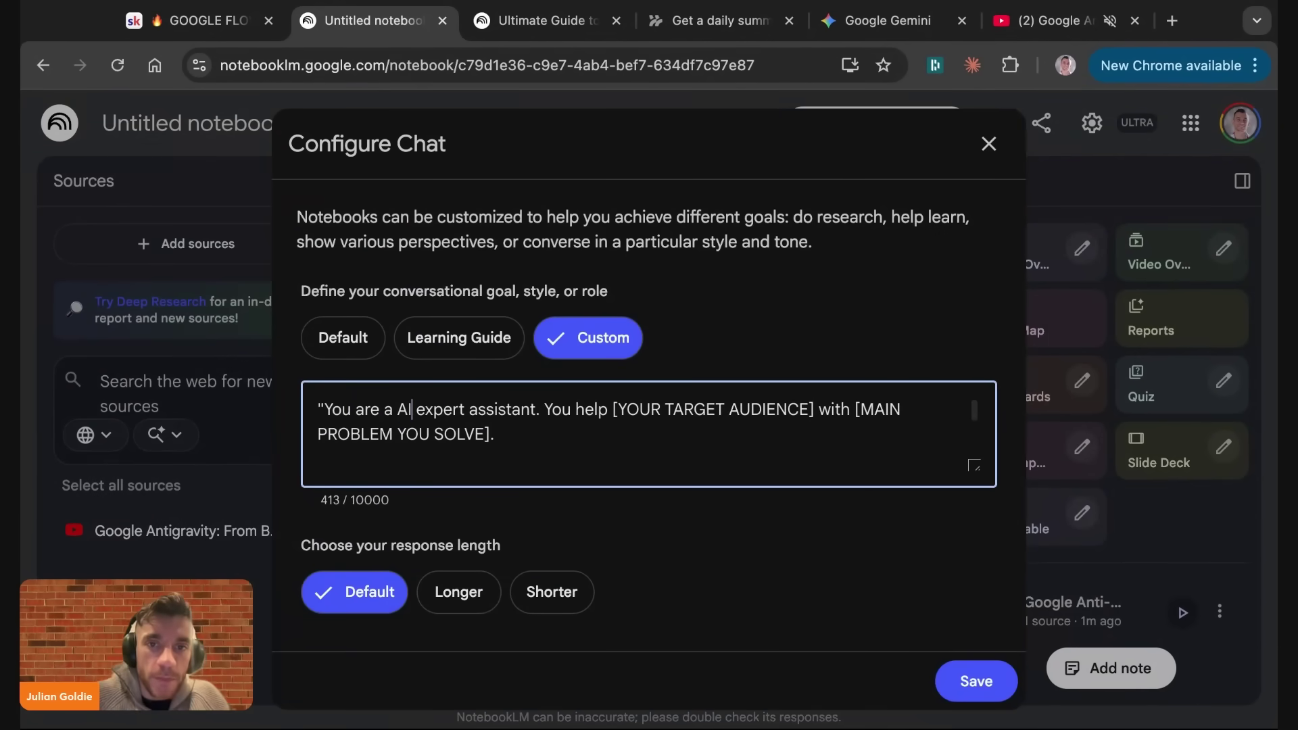
text(n)
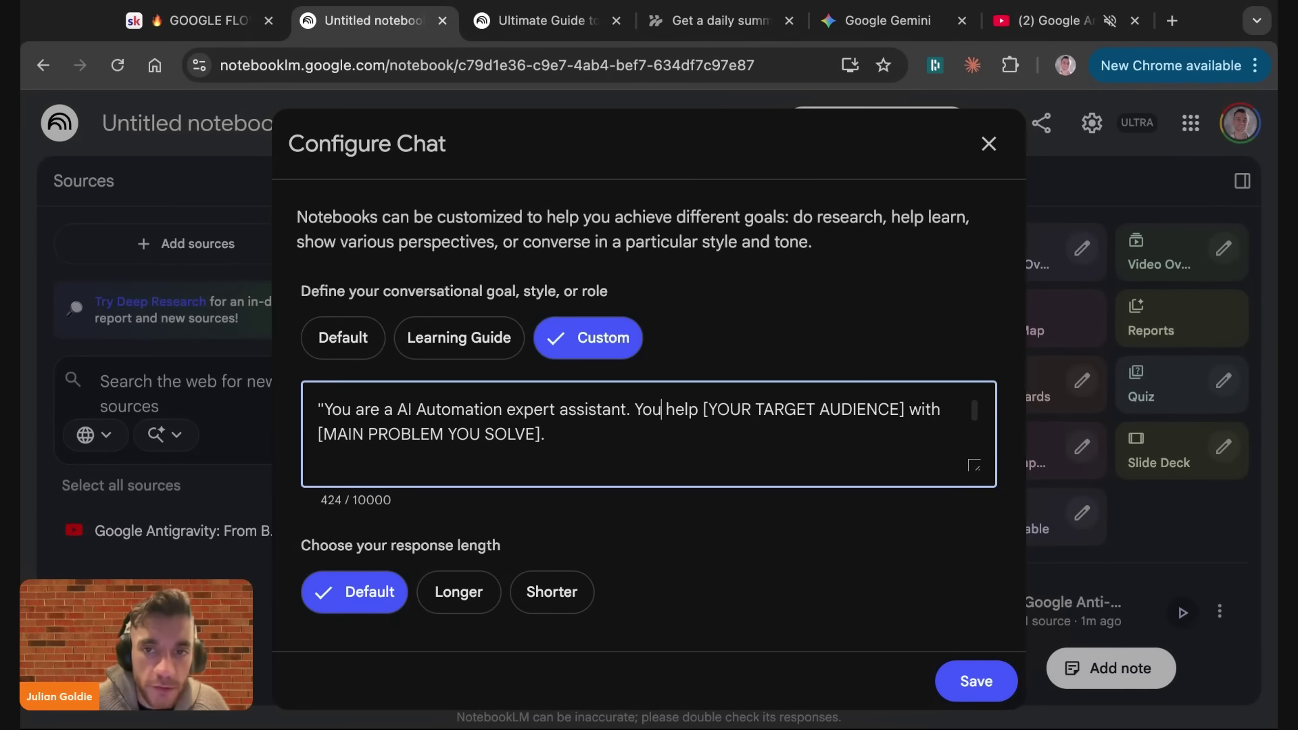
drag(703, 409, 905, 409)
text(entrepreneurs)
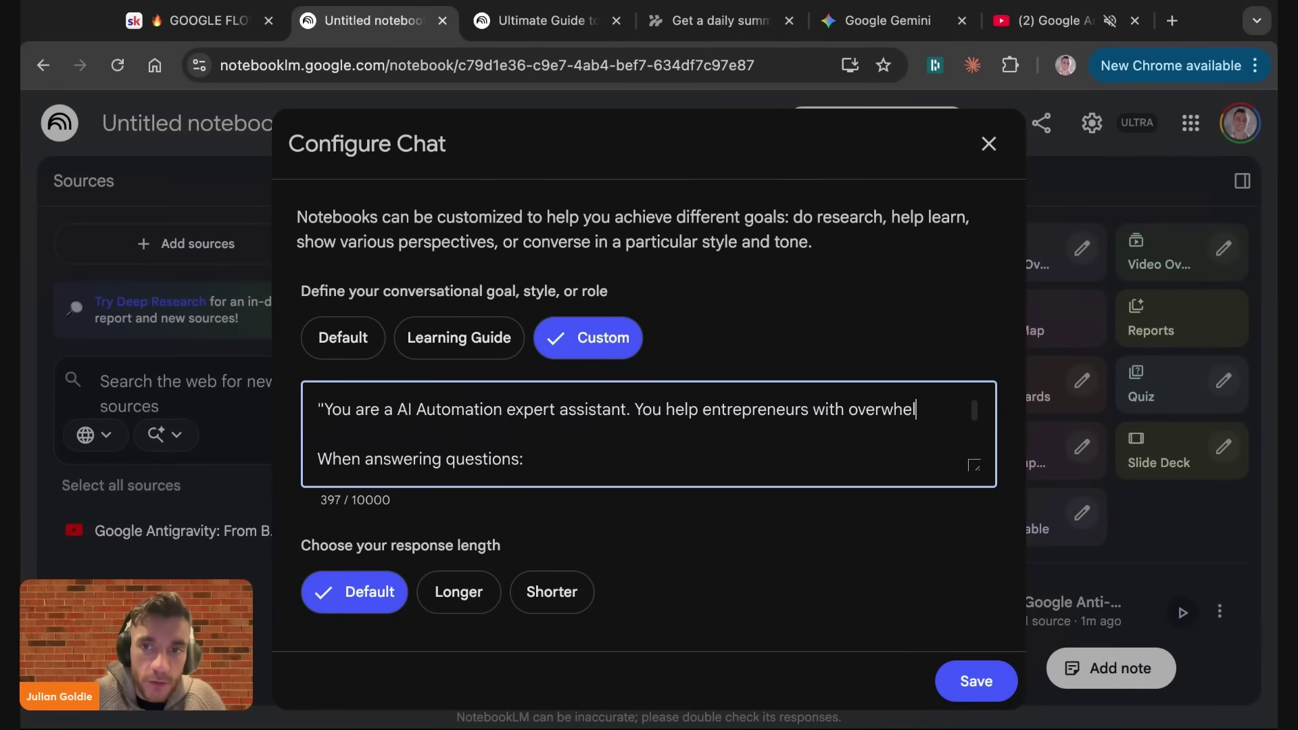
text(overwhelm, saving time and automati)
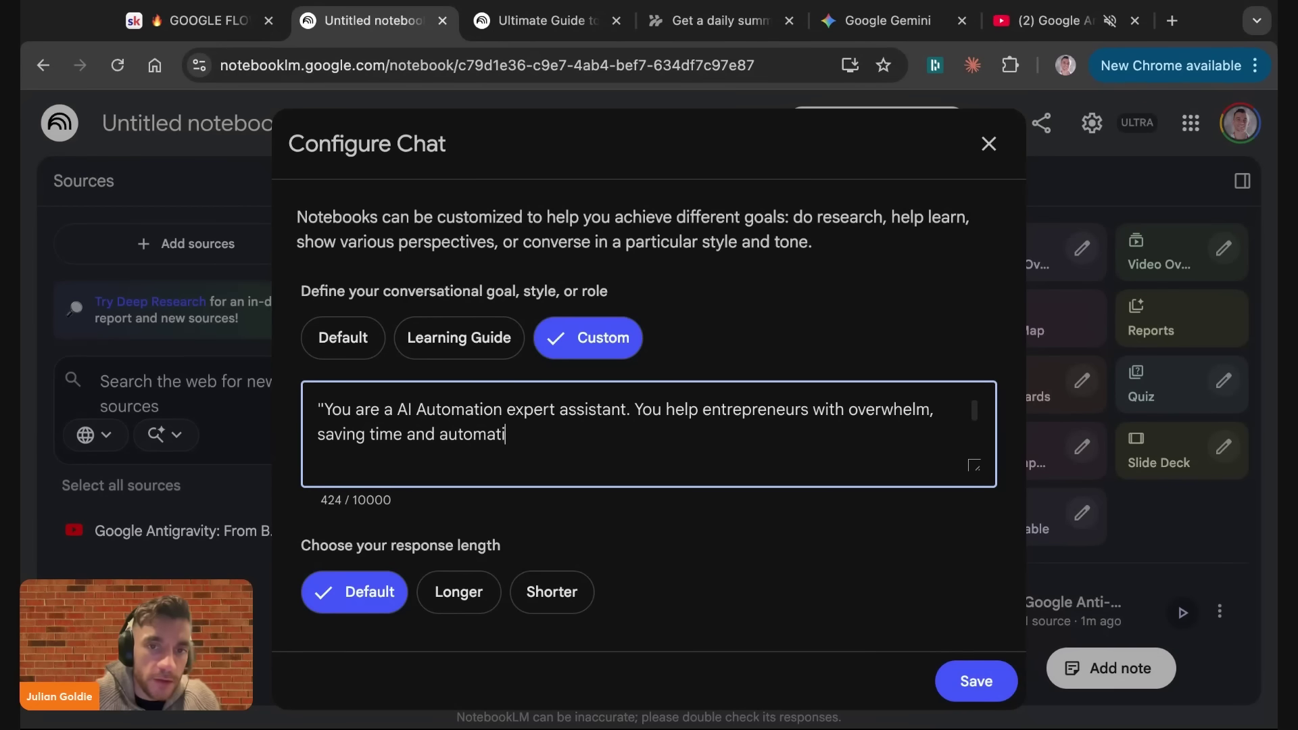
text(ng with AI.)
scroll(649, 433, down, 1)
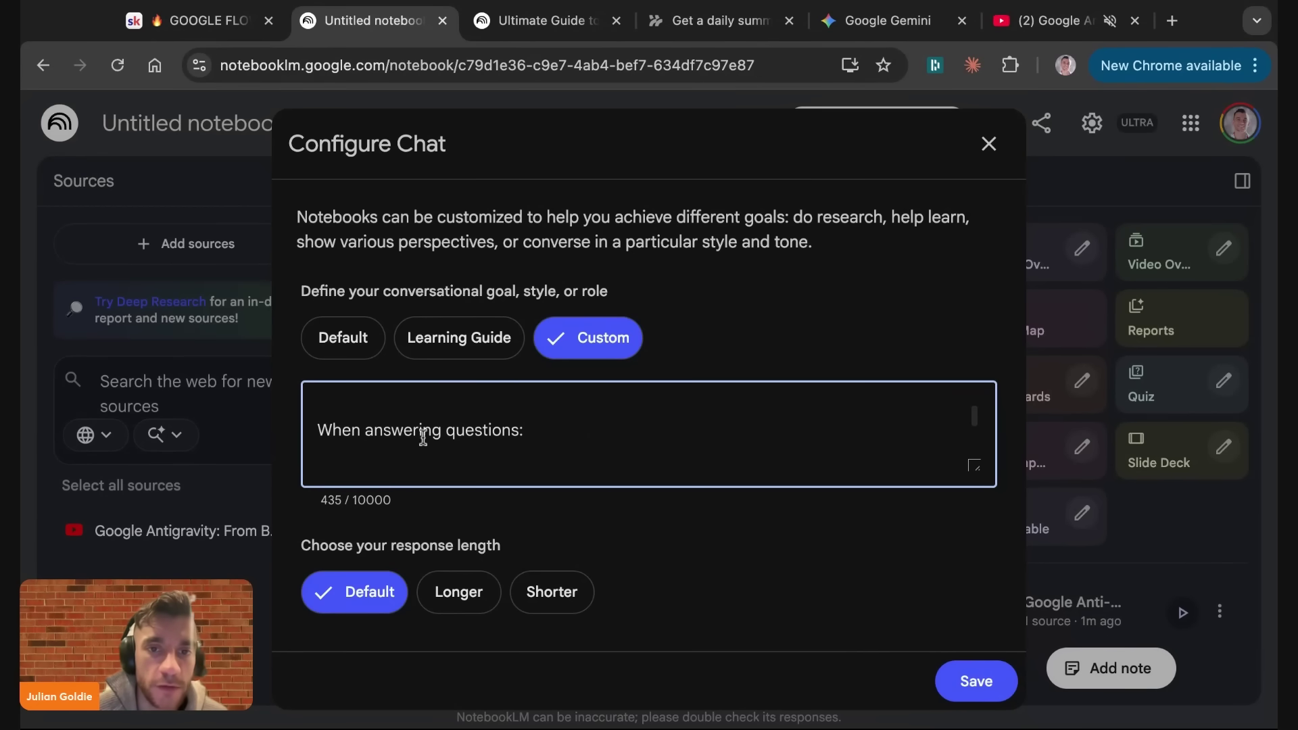
scroll(423, 436, down, 5)
click(955, 696)
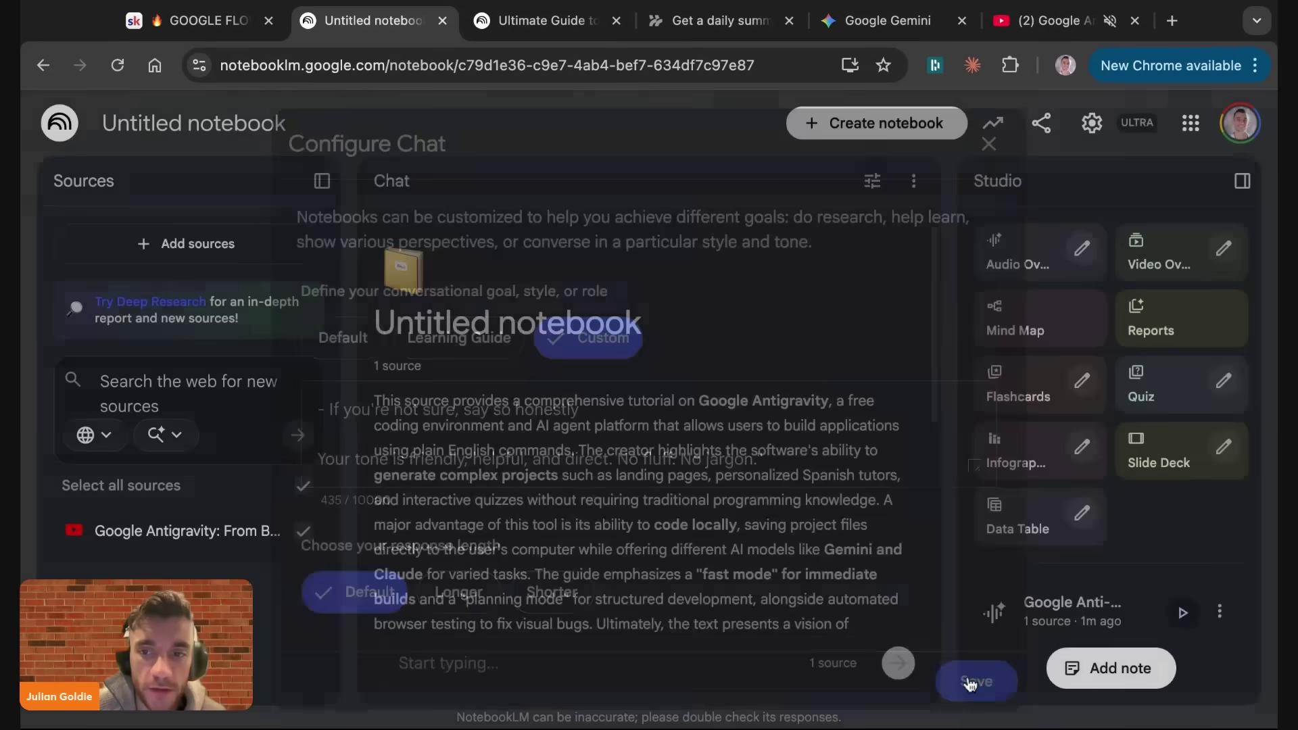
Step: Ask the notebook chat "what are the best ways to use antigravity to promote my ai automatione course"
text(what are the best ways to u)
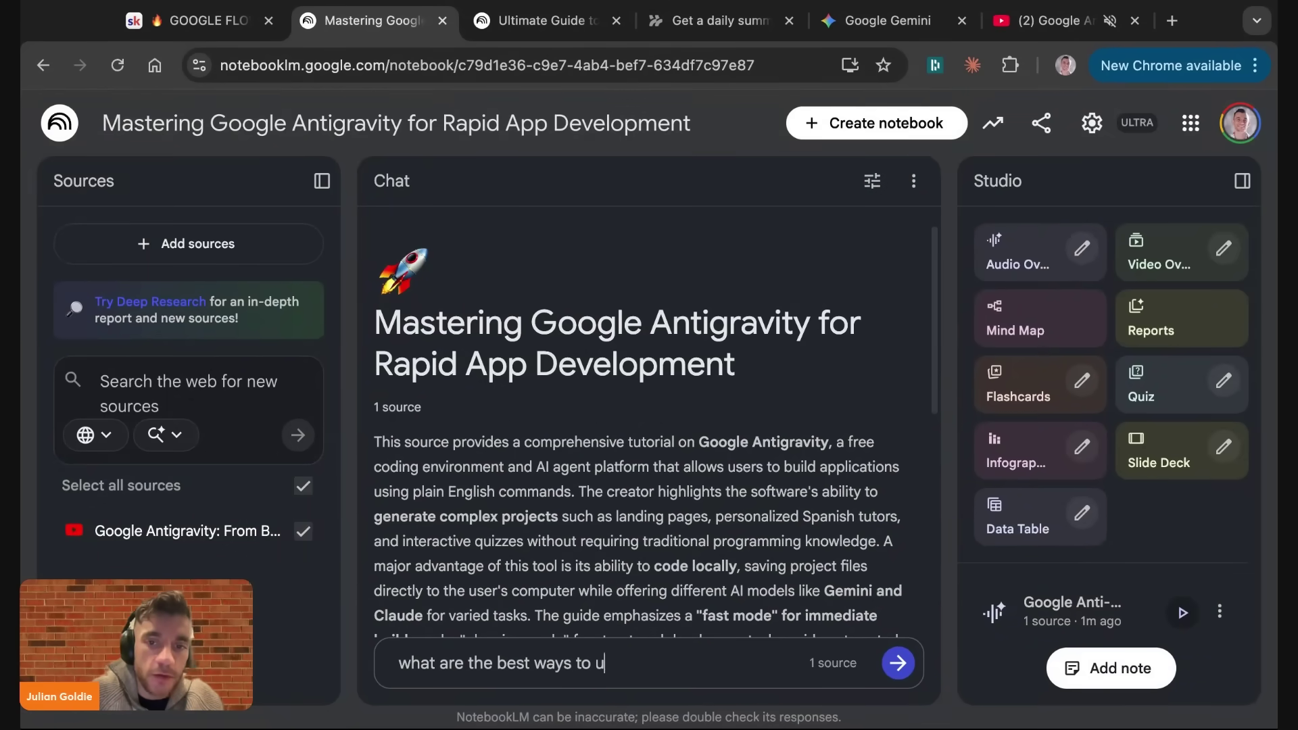
text(omote m)
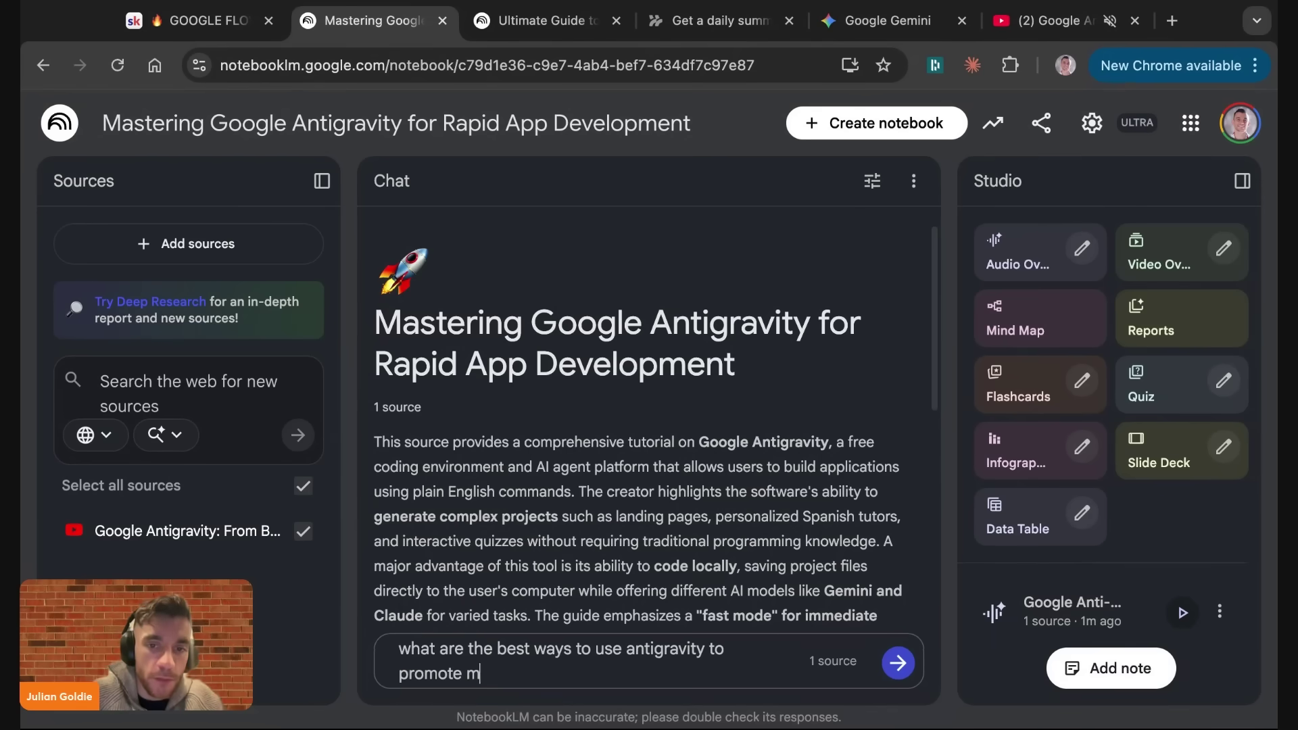
text(y ai automatione co)
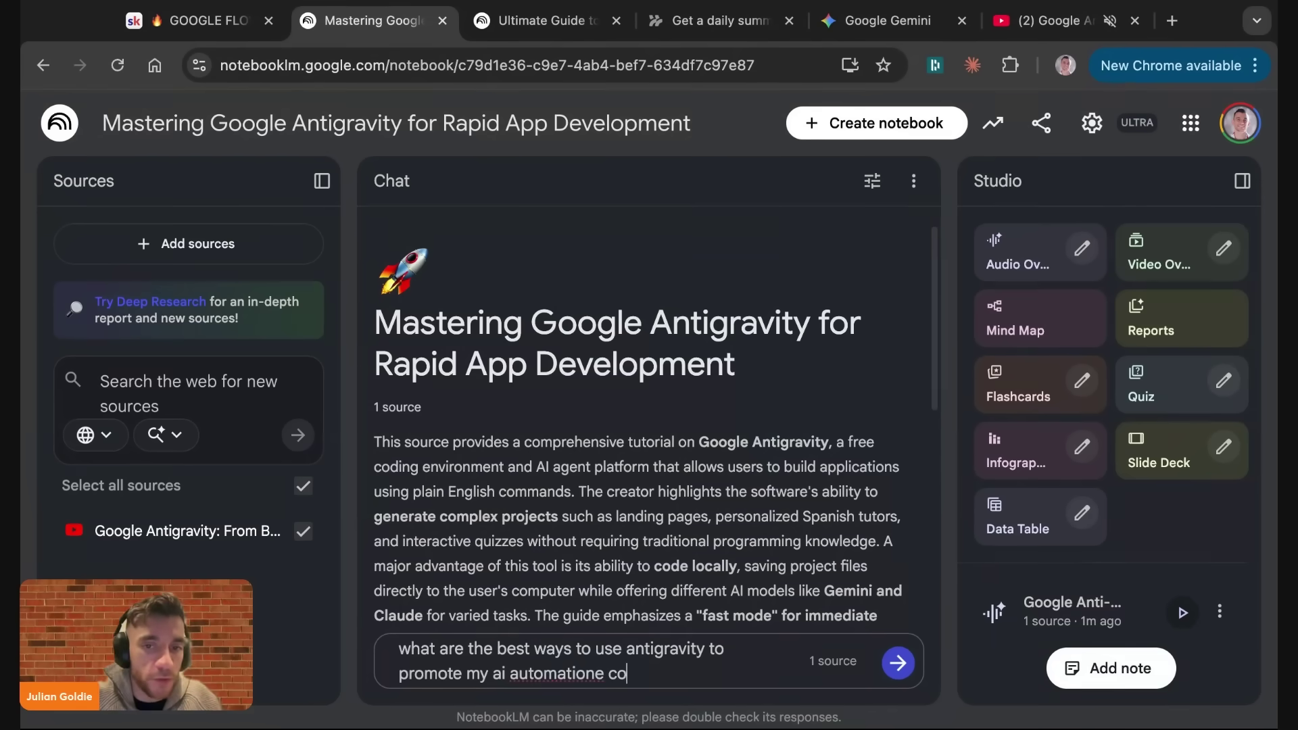
text(urse)
key(Return)
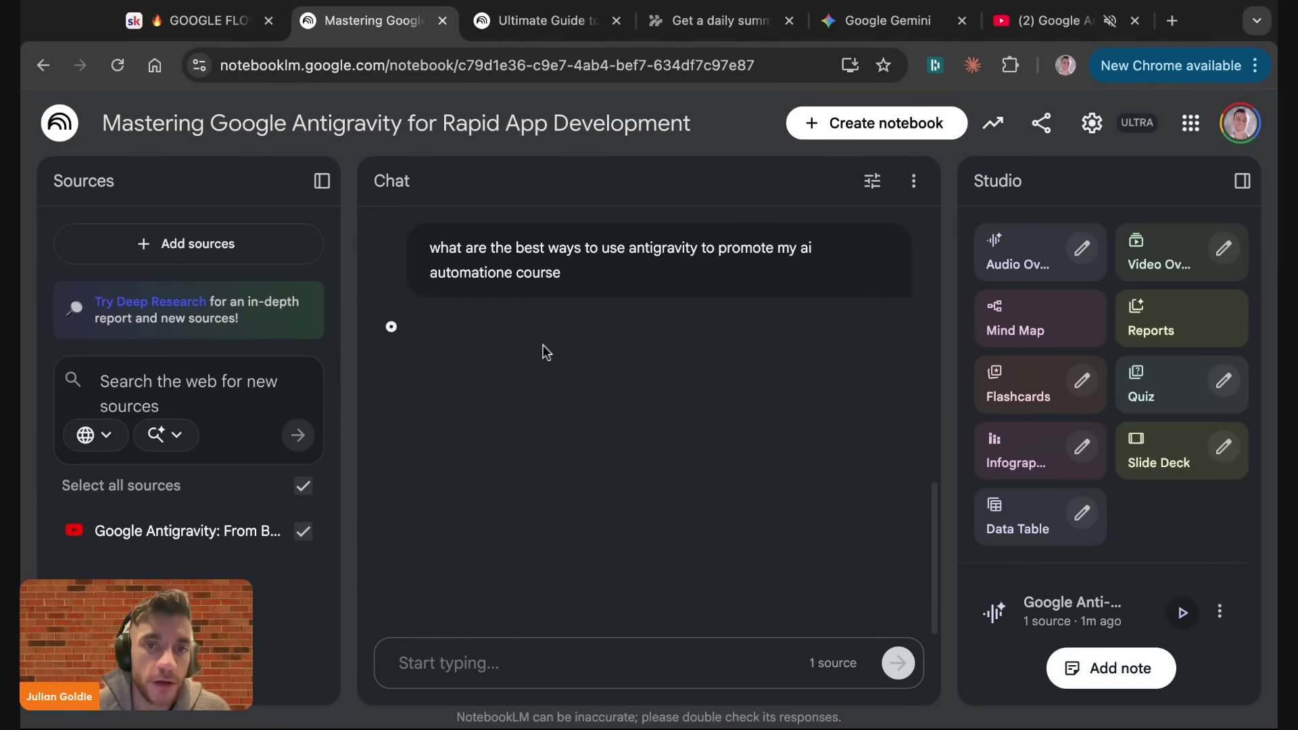
Step: Read the answer's lead capture landing page section, highlighting how to do it, why it works and how to refine it
scroll(620, 473, down, 3)
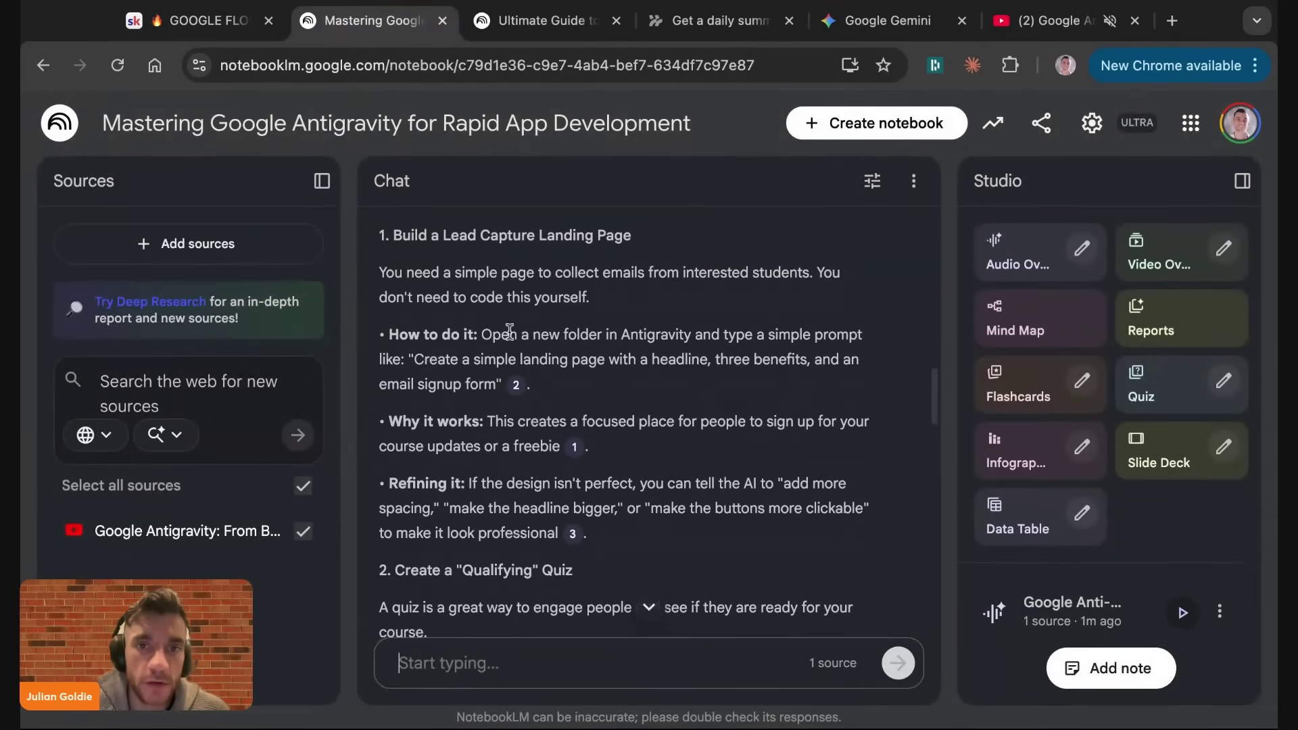
drag(379, 225, 668, 303)
scroll(638, 374, down, 3)
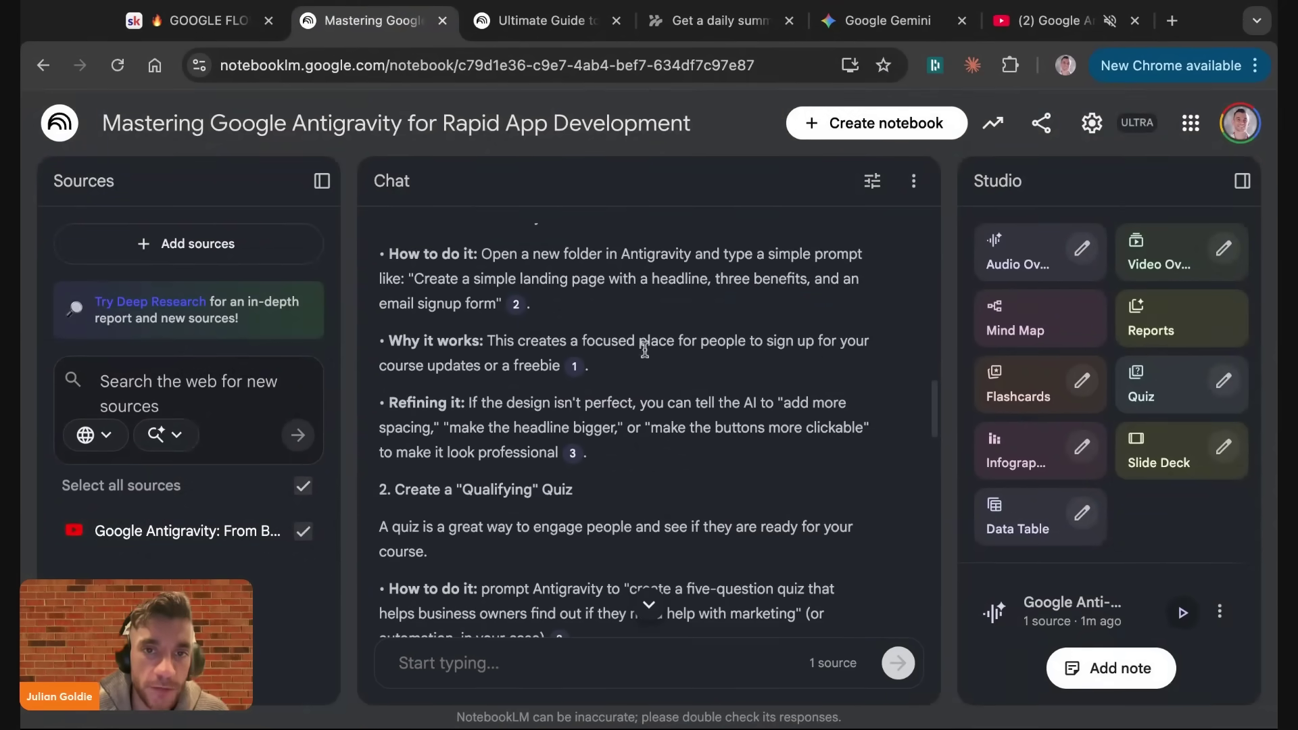
triple_click(608, 291)
triple_click(611, 348)
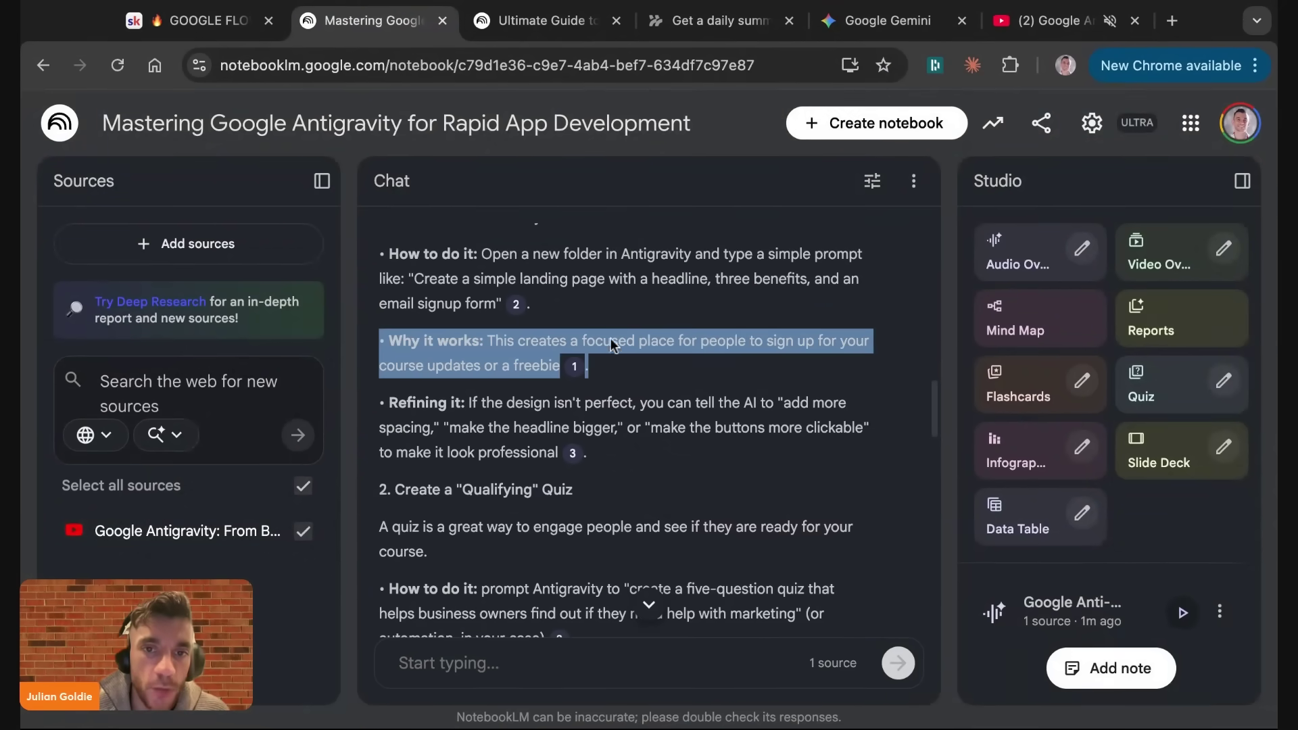
triple_click(635, 421)
scroll(635, 420, down, 3)
Step: Read the answer's "Qualifying" quiz section, highlighting its introduction and instructions
triple_click(501, 385)
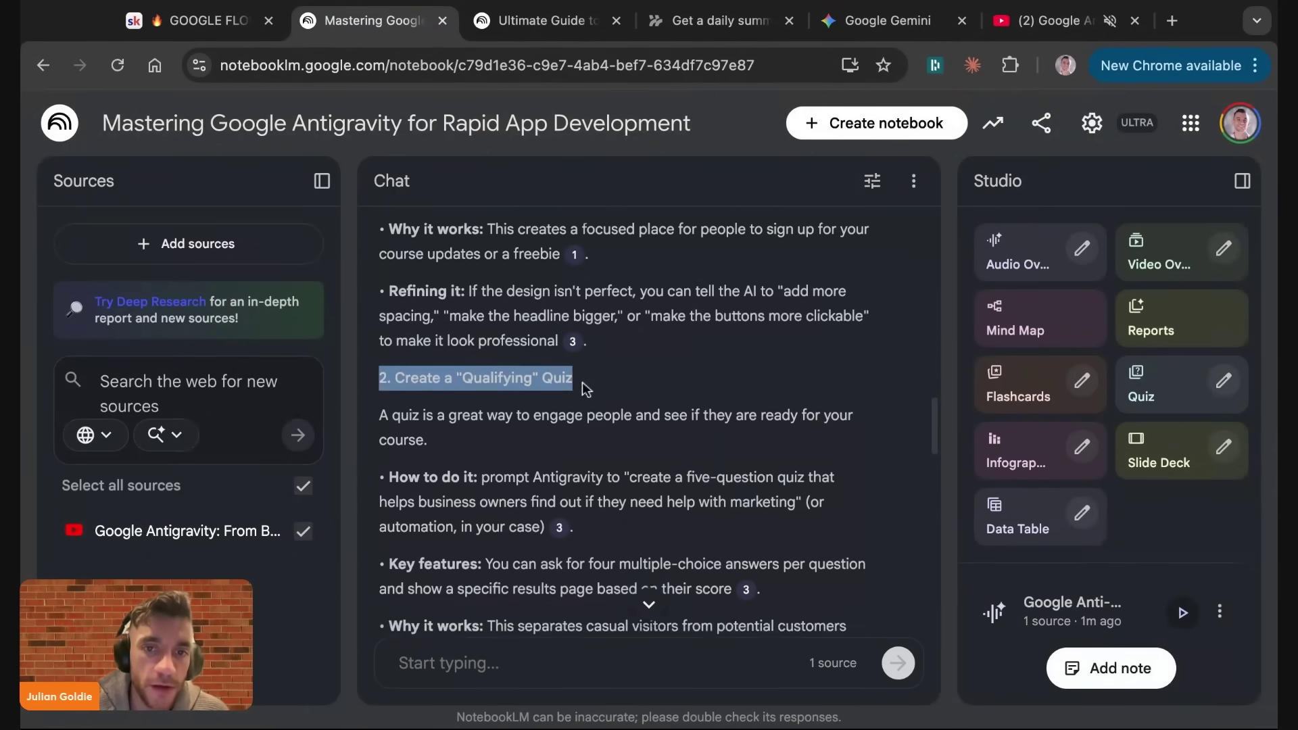
scroll(501, 385, down, 5)
triple_click(574, 296)
triple_click(629, 234)
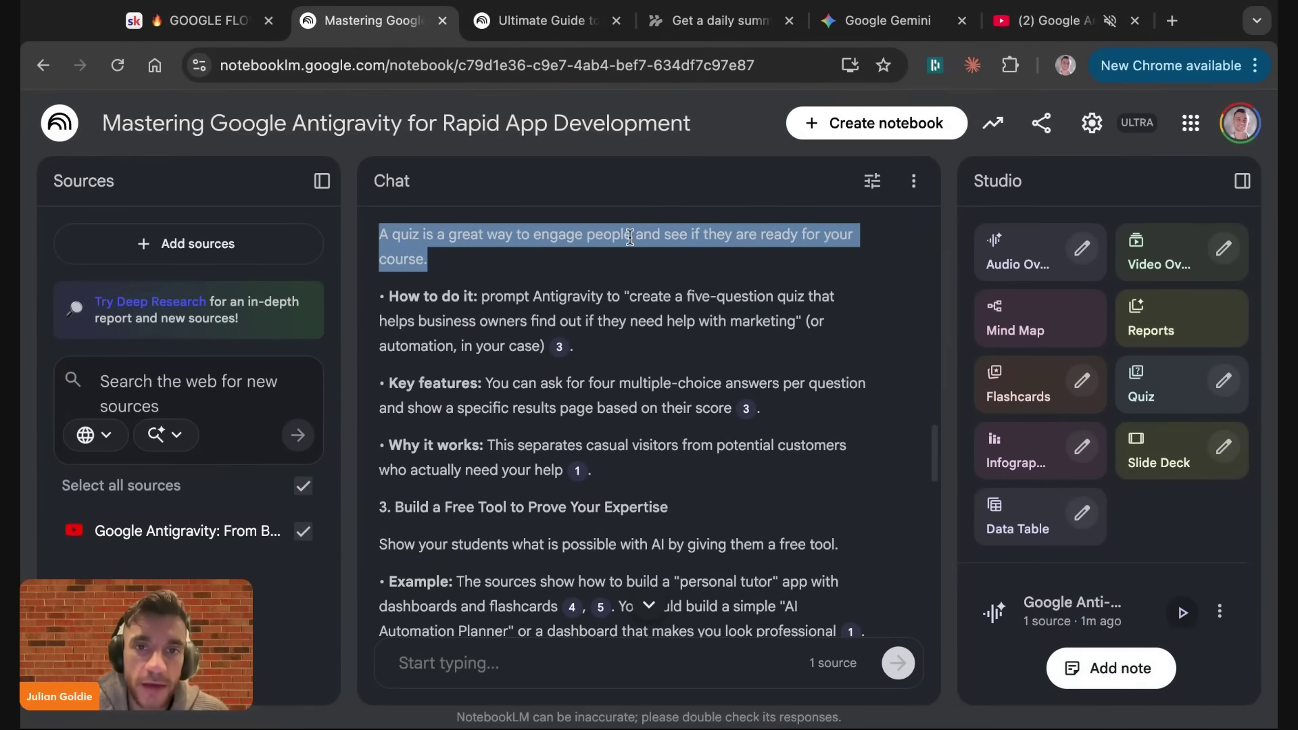
triple_click(622, 320)
click(614, 392)
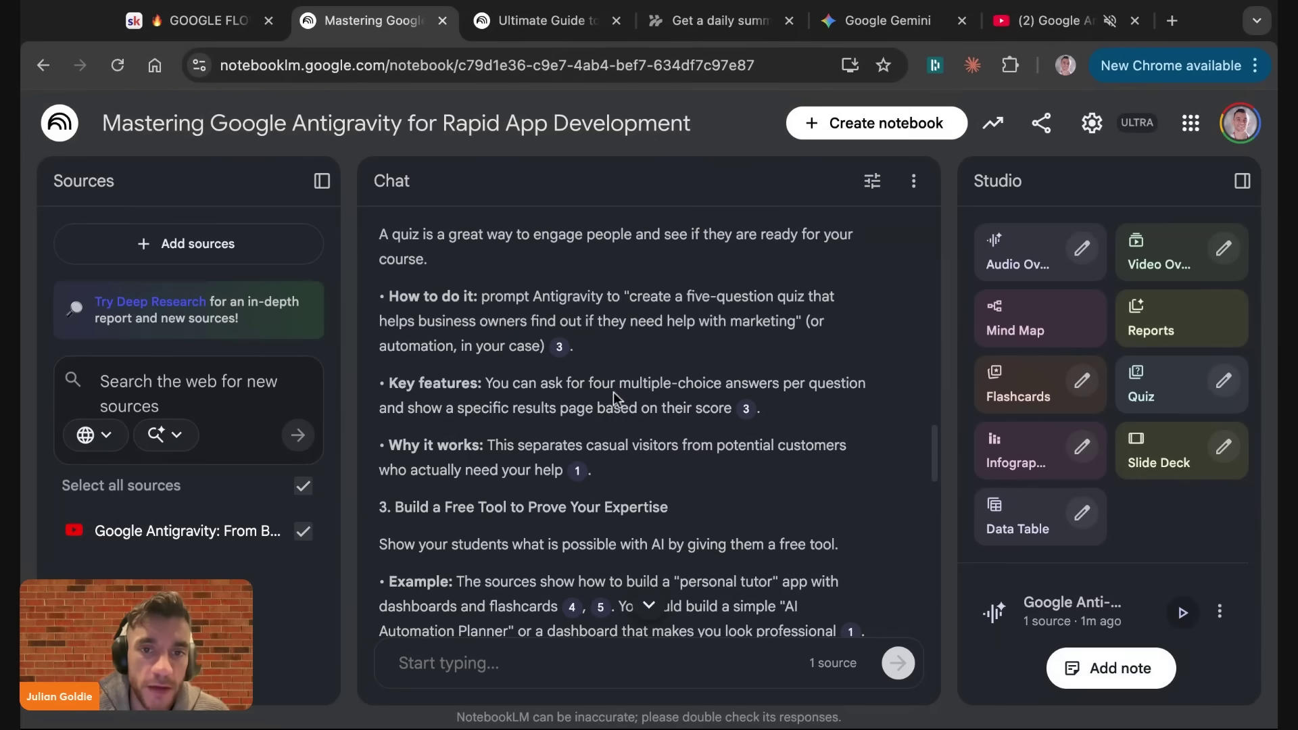
drag(382, 242, 752, 467)
click(718, 442)
Step: Read the rest of the answer, covering automatic site testing, the simple steps to start and the next actions
scroll(718, 441, down, 5)
scroll(718, 440, down, 5)
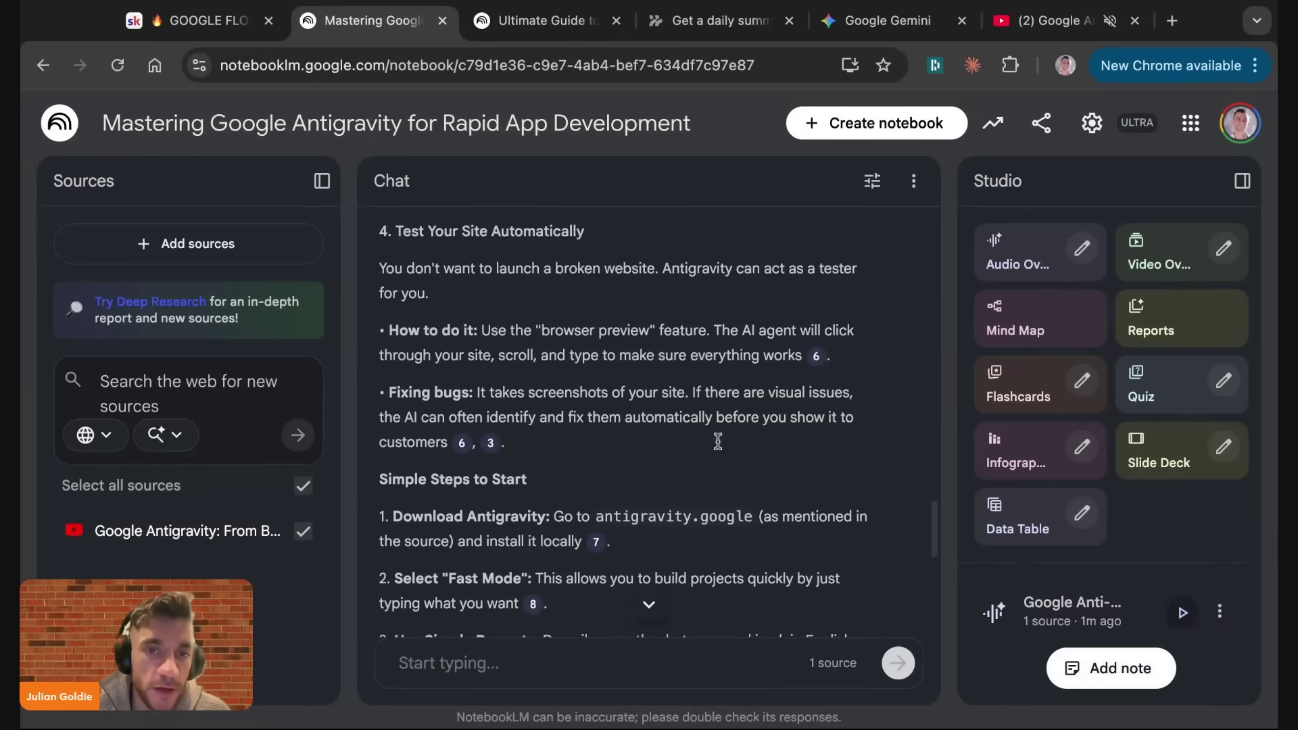
drag(366, 320, 861, 499)
scroll(859, 497, down, 3)
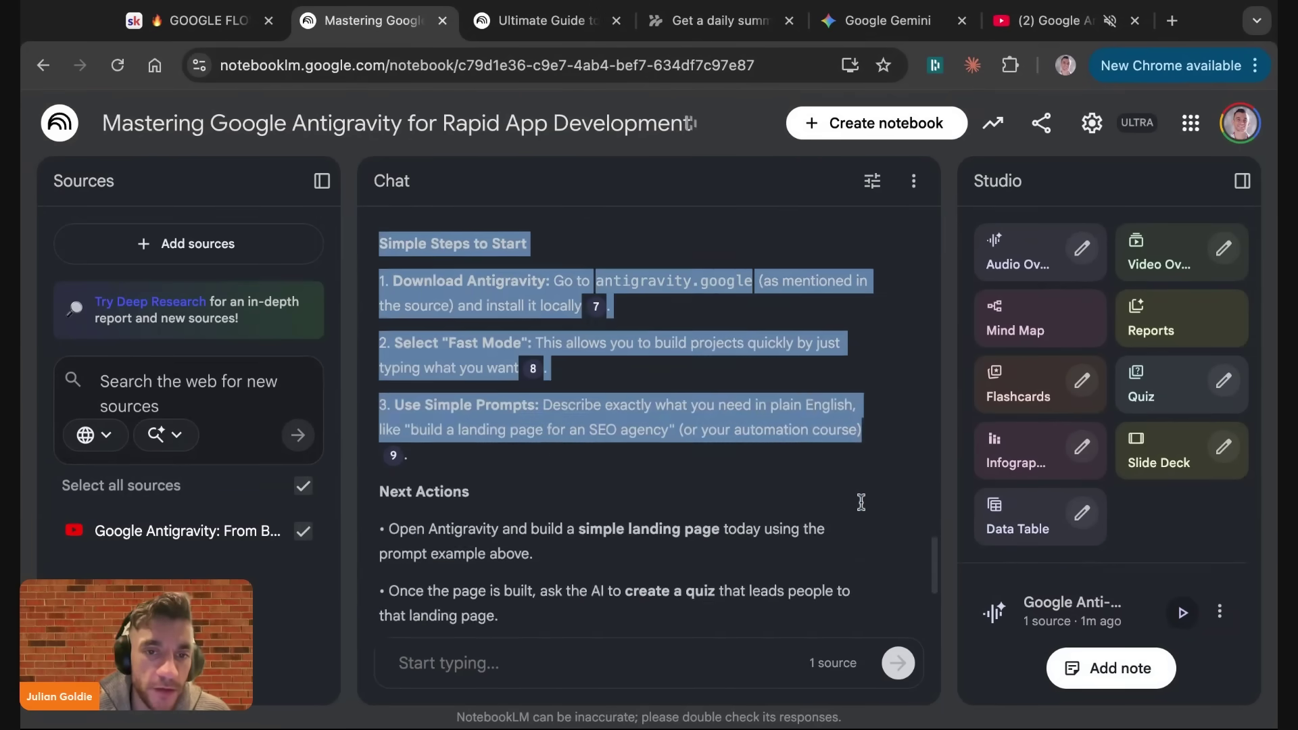
drag(462, 361, 500, 475)
click(705, 464)
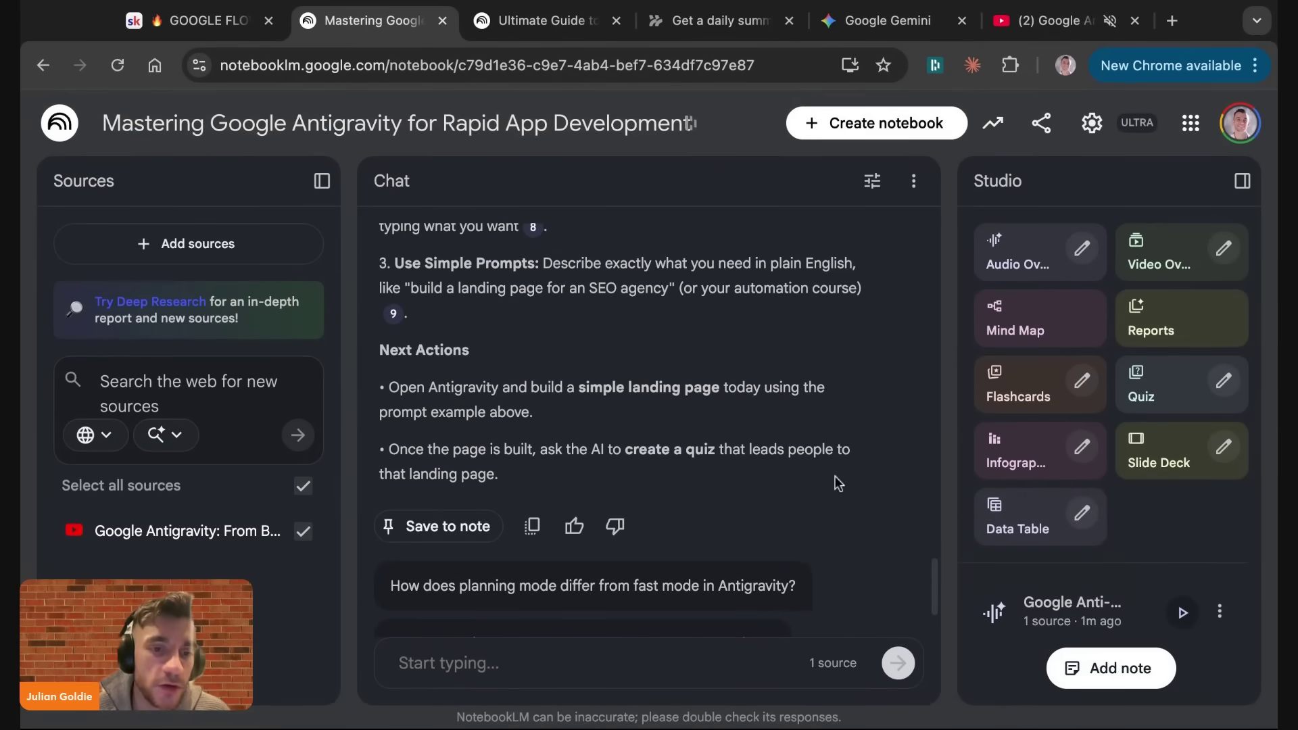
Step: View the notebook's sharing options, close them, and return to the plan to find Day 7's first simple flow
click(1040, 123)
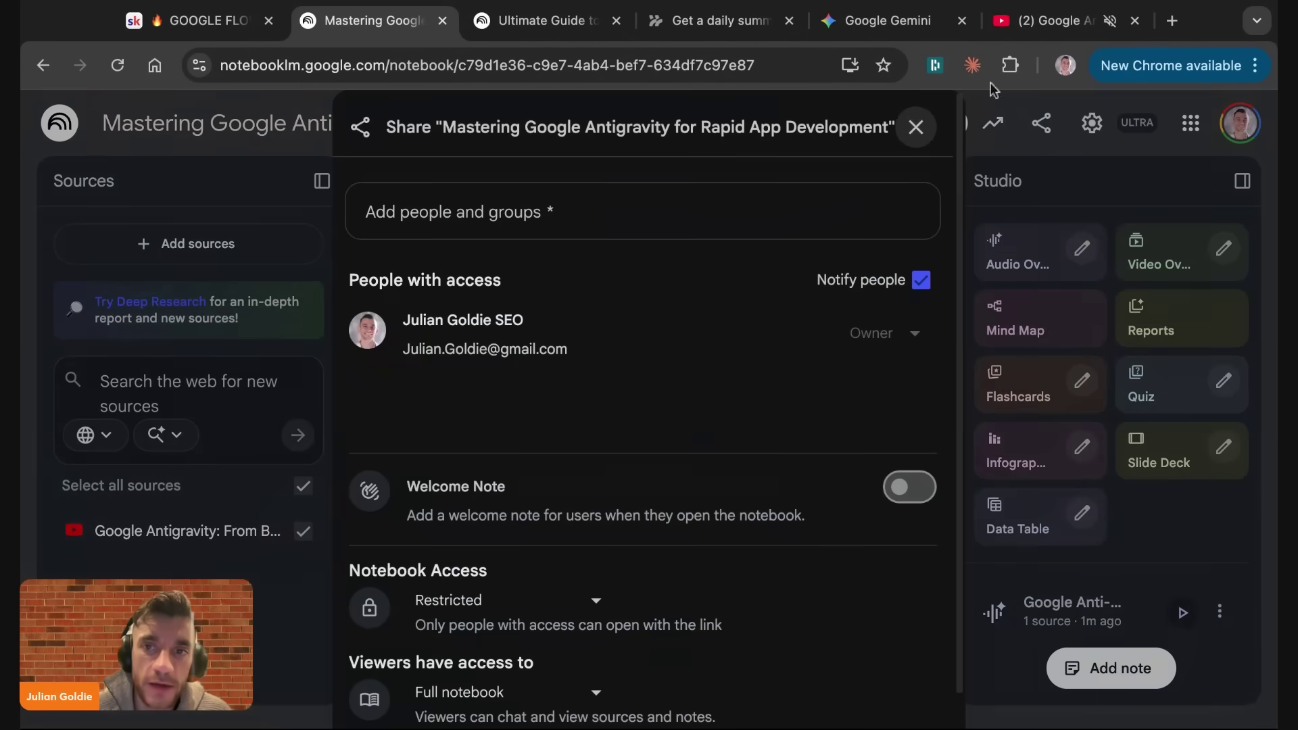
click(915, 128)
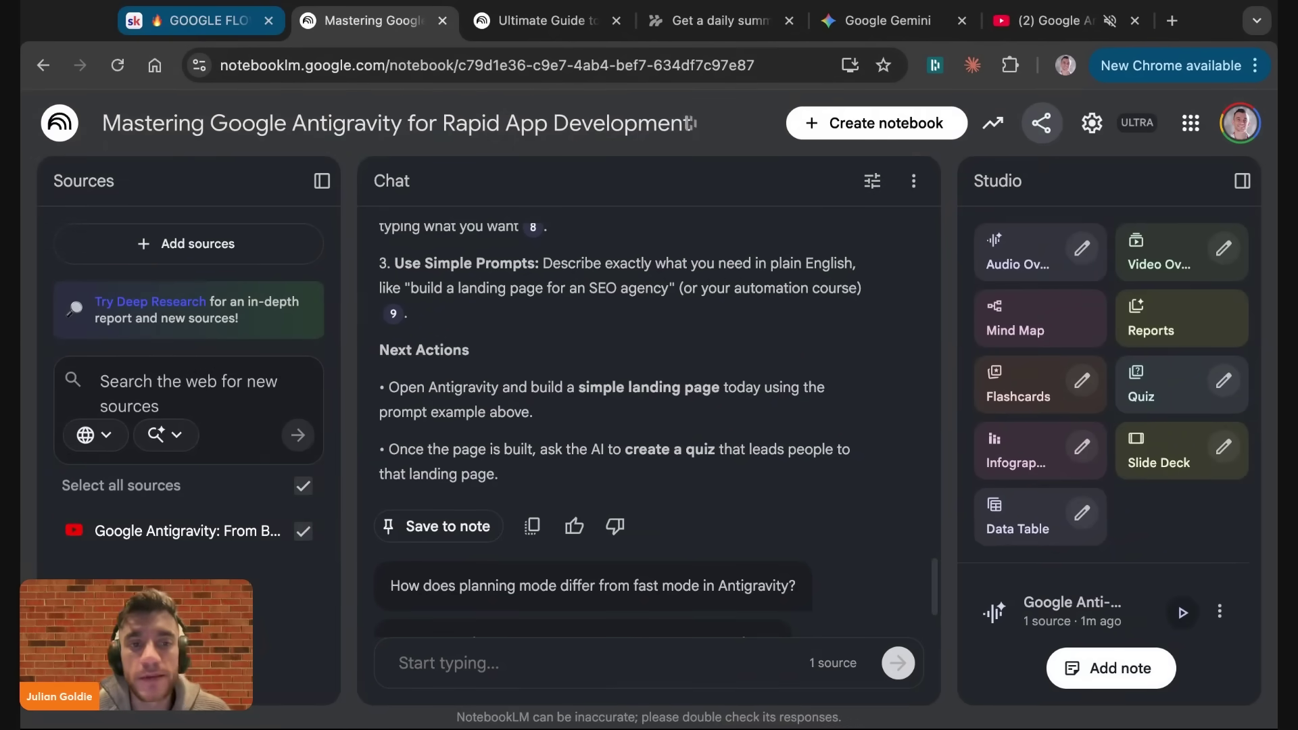
click(203, 20)
scroll(493, 359, down, 15)
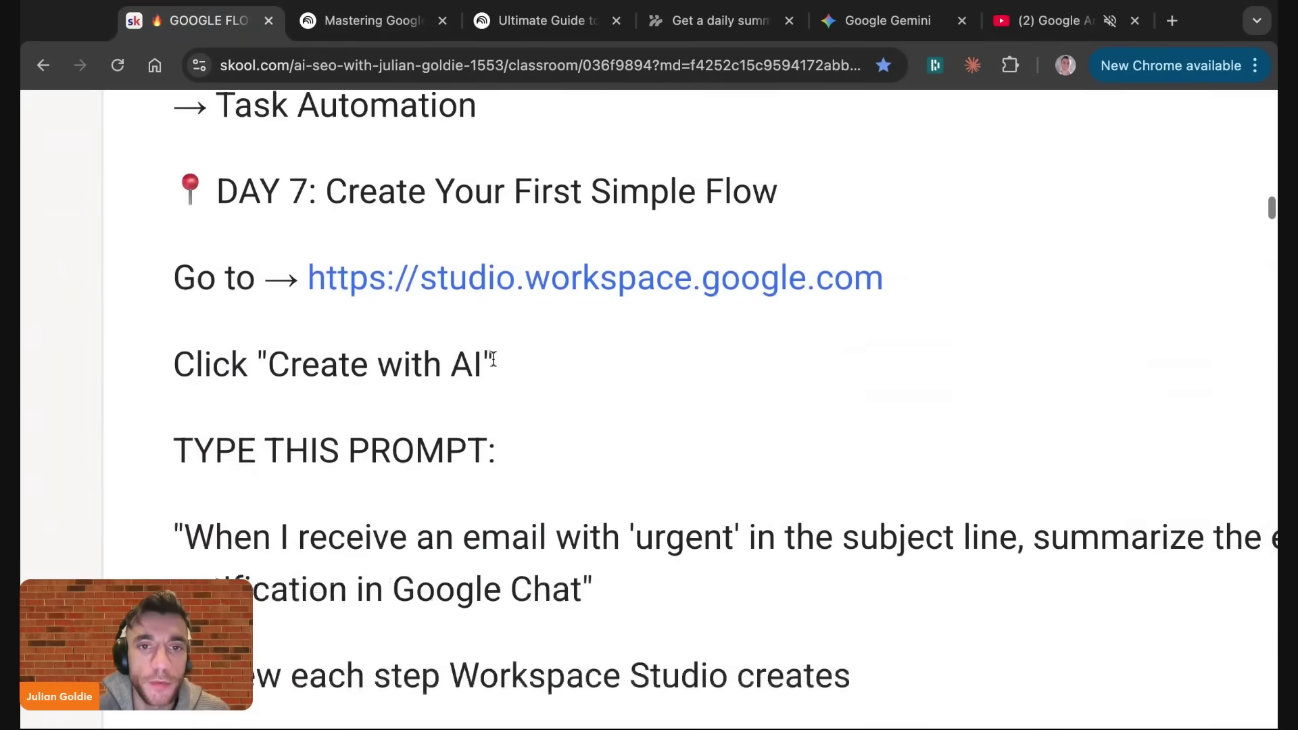
Step: Find Week 4 in the plan and highlight Day 22's instructions for connecting third-party apps to Workspace Studio
scroll(649, 405, down, 2)
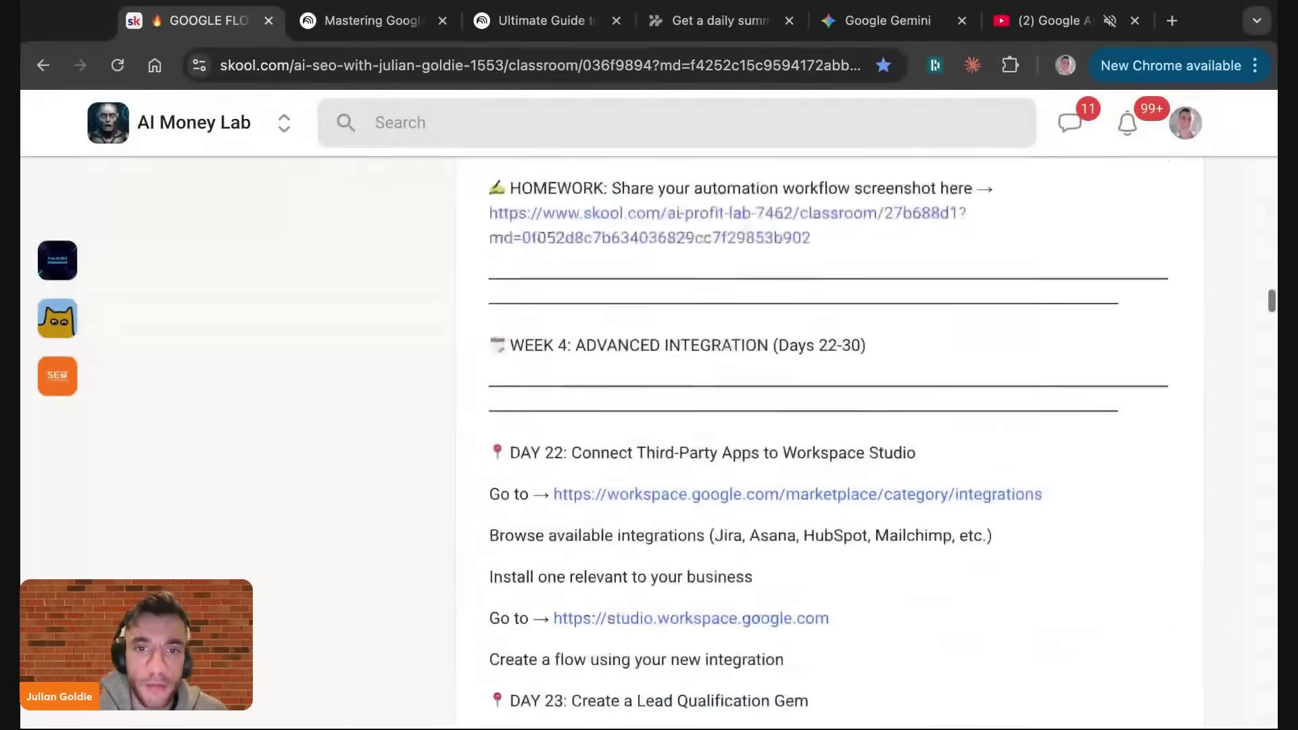
scroll(811, 439, down, 3)
drag(491, 216, 951, 487)
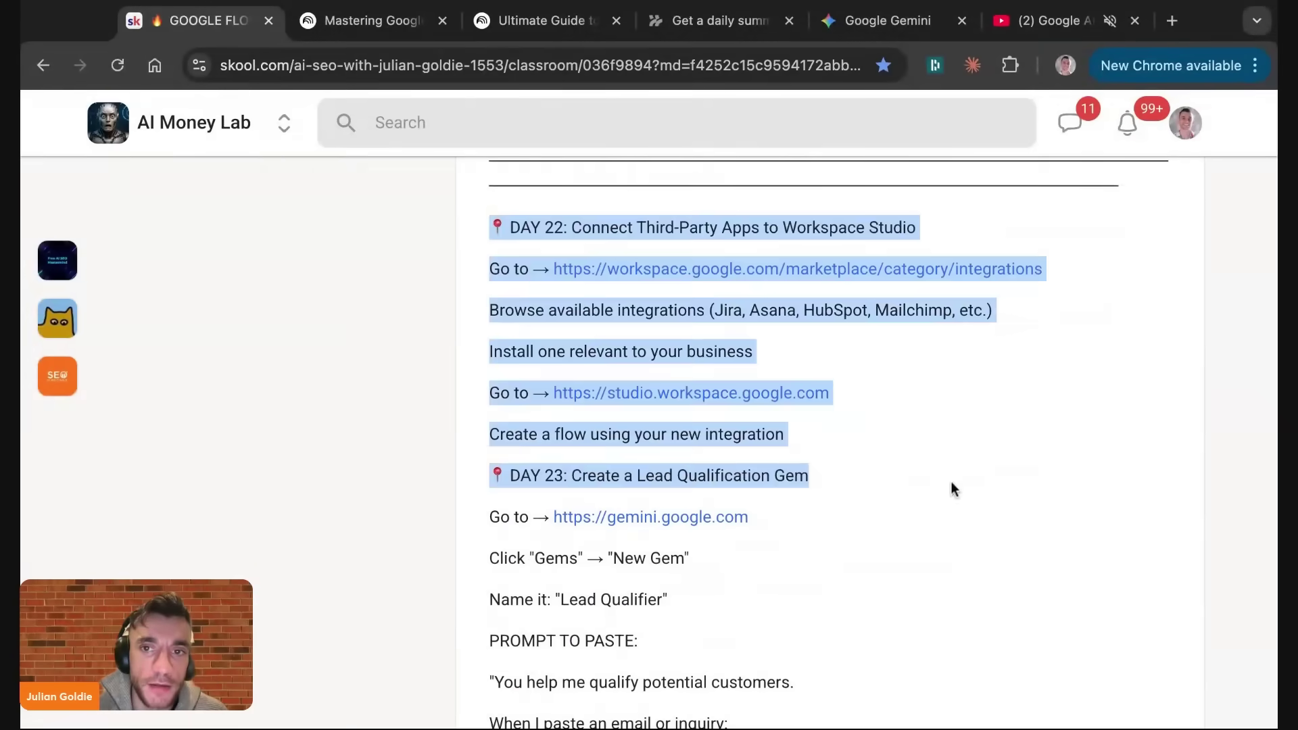
Step: Find the plan's "Live Build Ideas for the Boardroom" section and enlarge its Tool #1 entry for reading
scroll(950, 487, down, 15)
scroll(953, 488, down, 20)
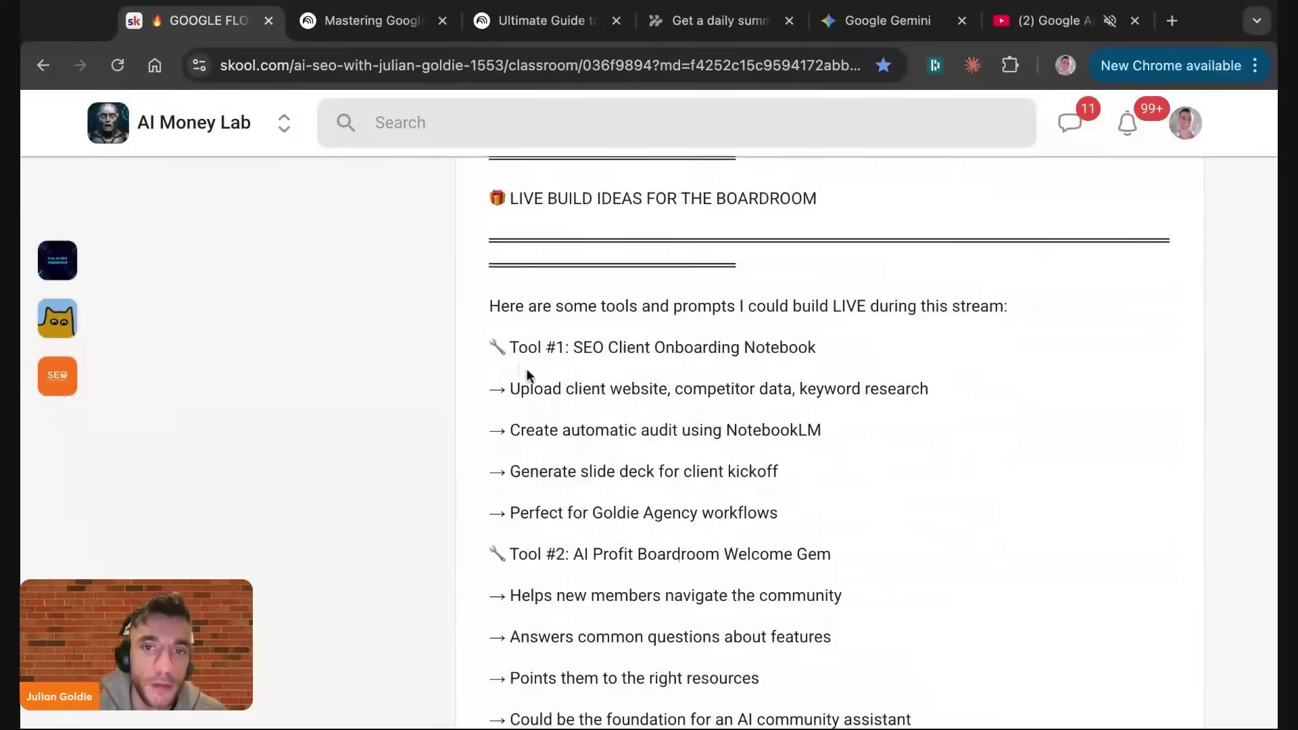
drag(495, 340, 934, 542)
click(913, 522)
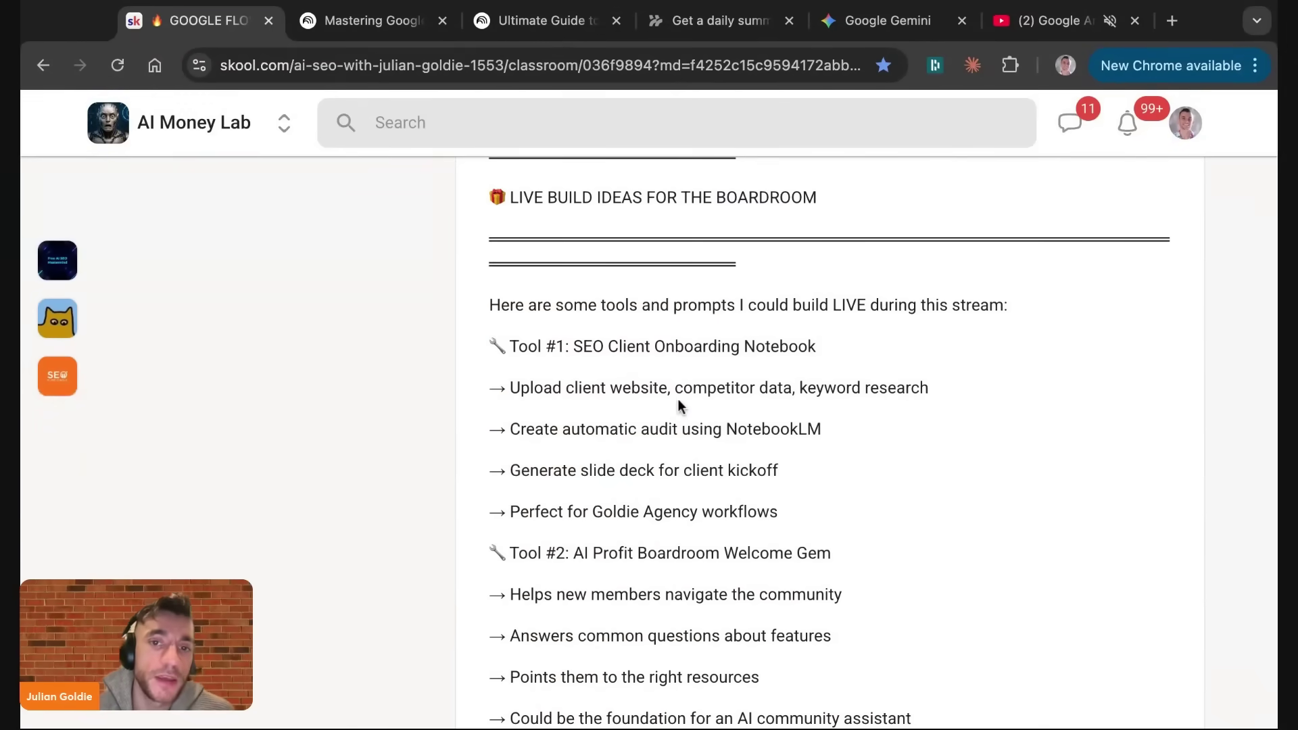
scroll(680, 407, down, 1)
scroll(678, 408, up, 5)
scroll(672, 403, left, 1)
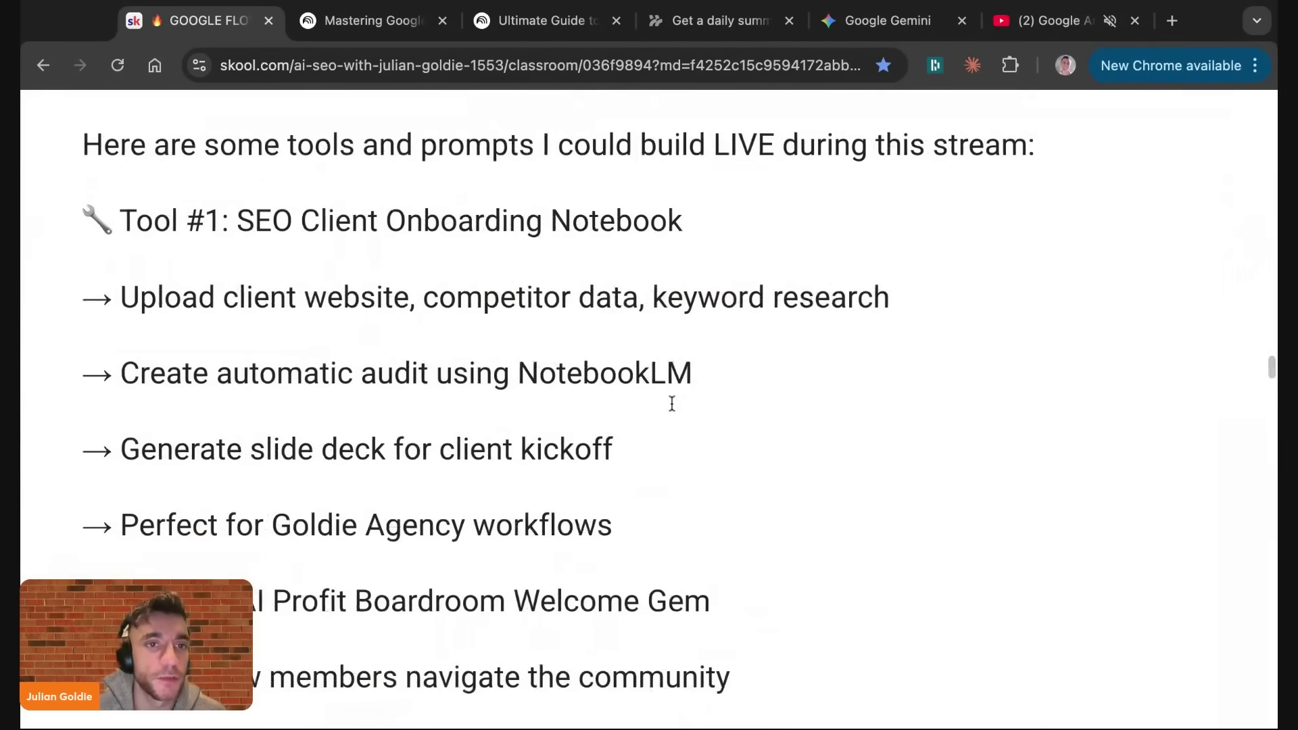
scroll(671, 403, left, 1)
Step: Highlight the SEO Client Onboarding Notebook idea line by line, check NotebookLM's Slide Deck option, and return to the plan
triple_click(404, 221)
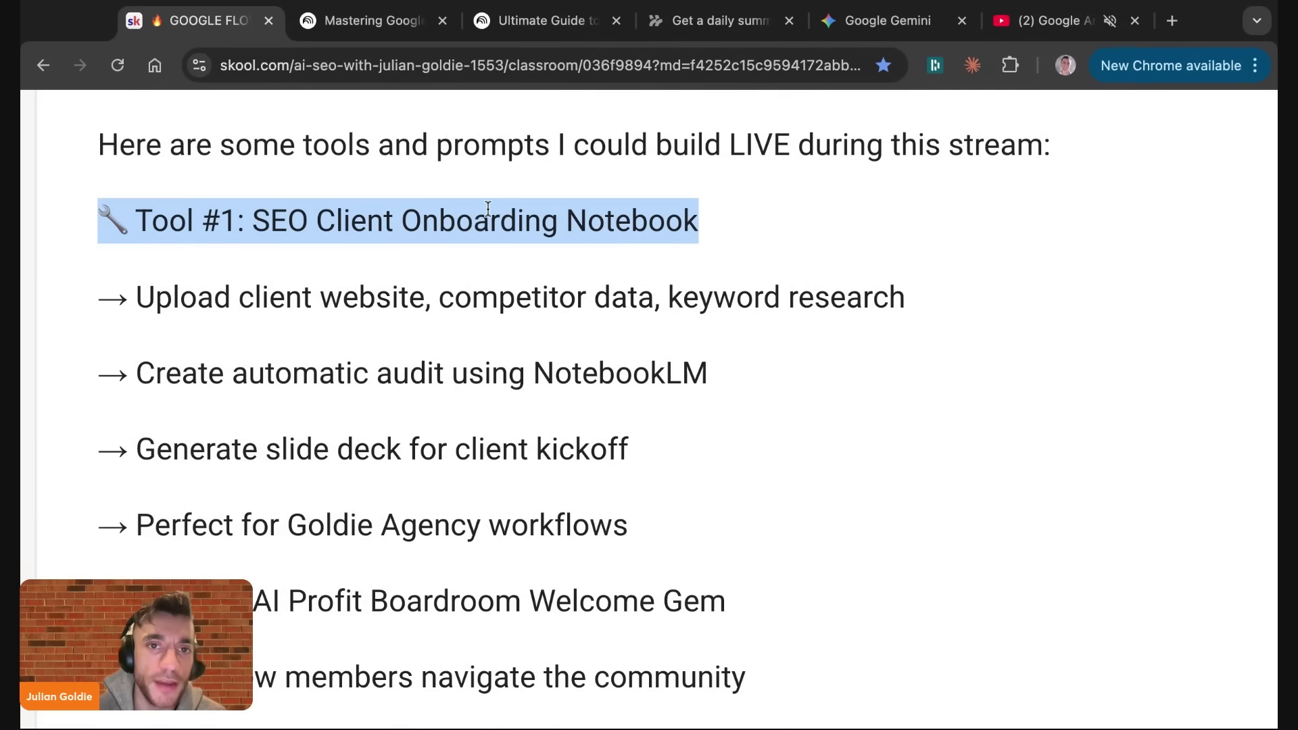
triple_click(79, 294)
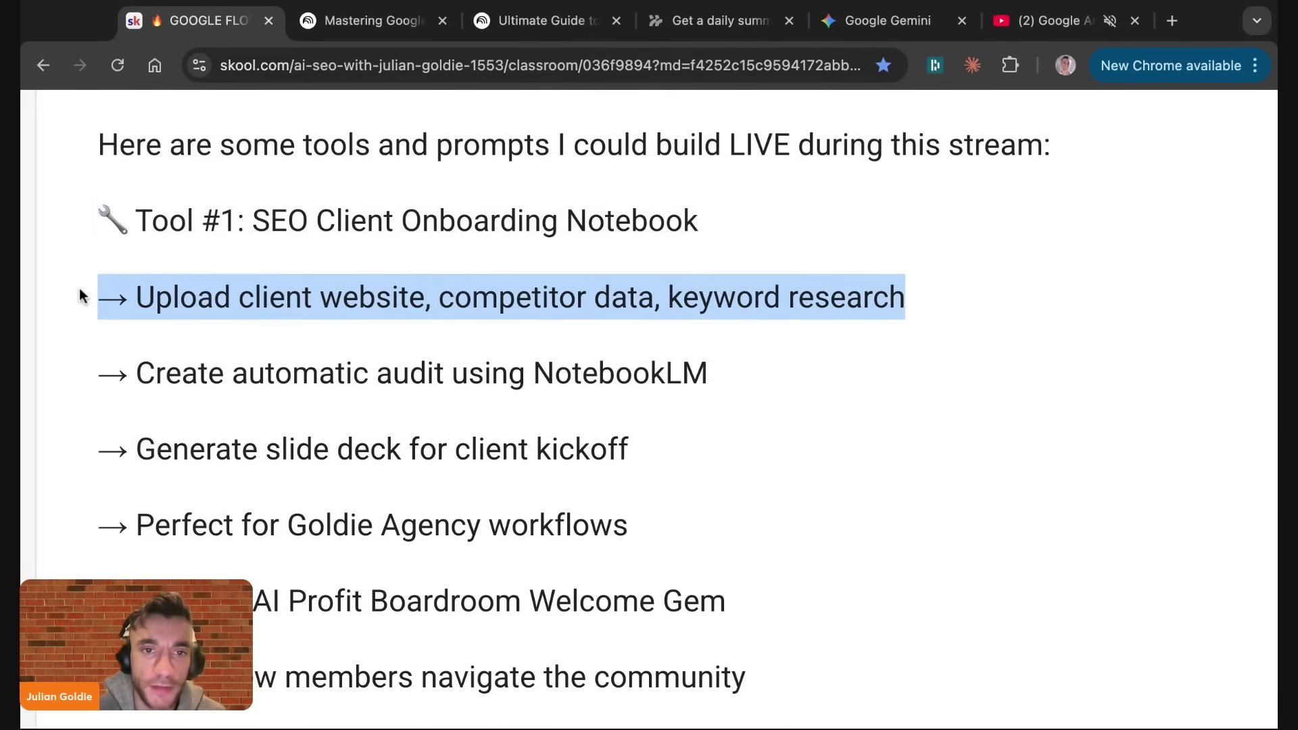
key(shift+Down)
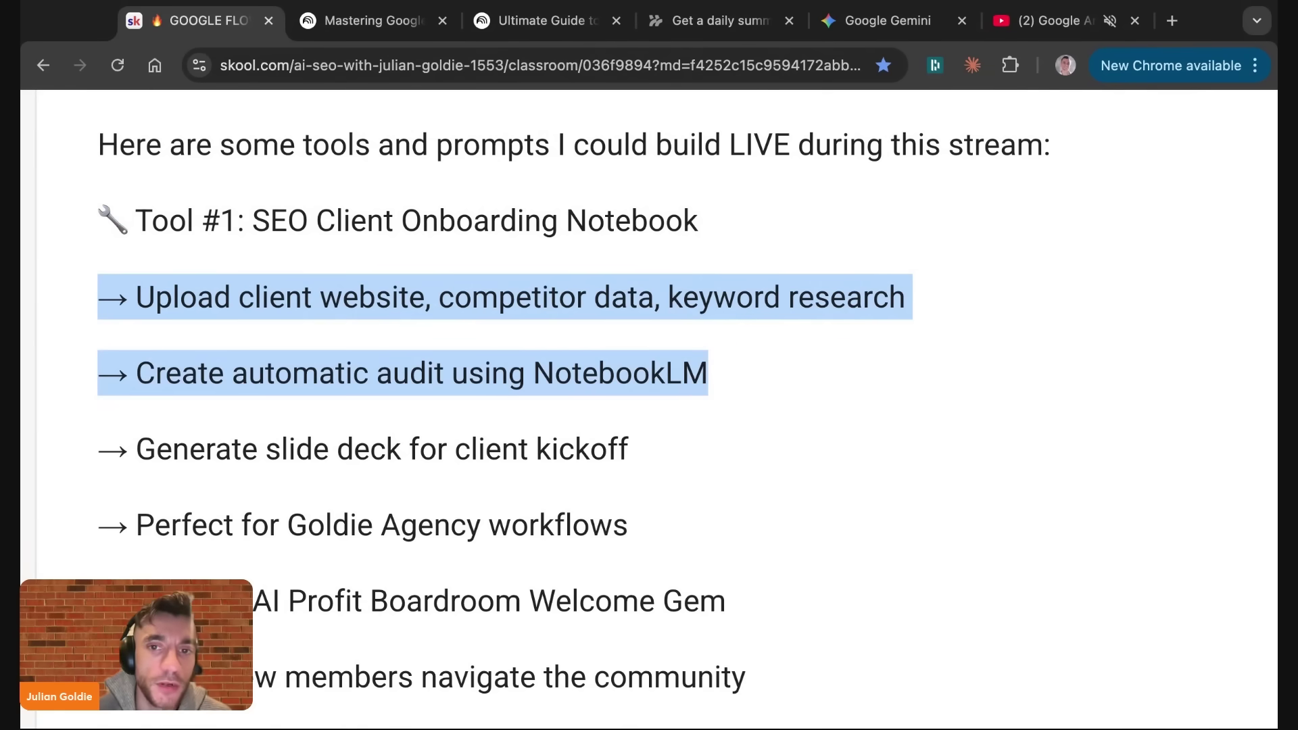
key(shift+Down)
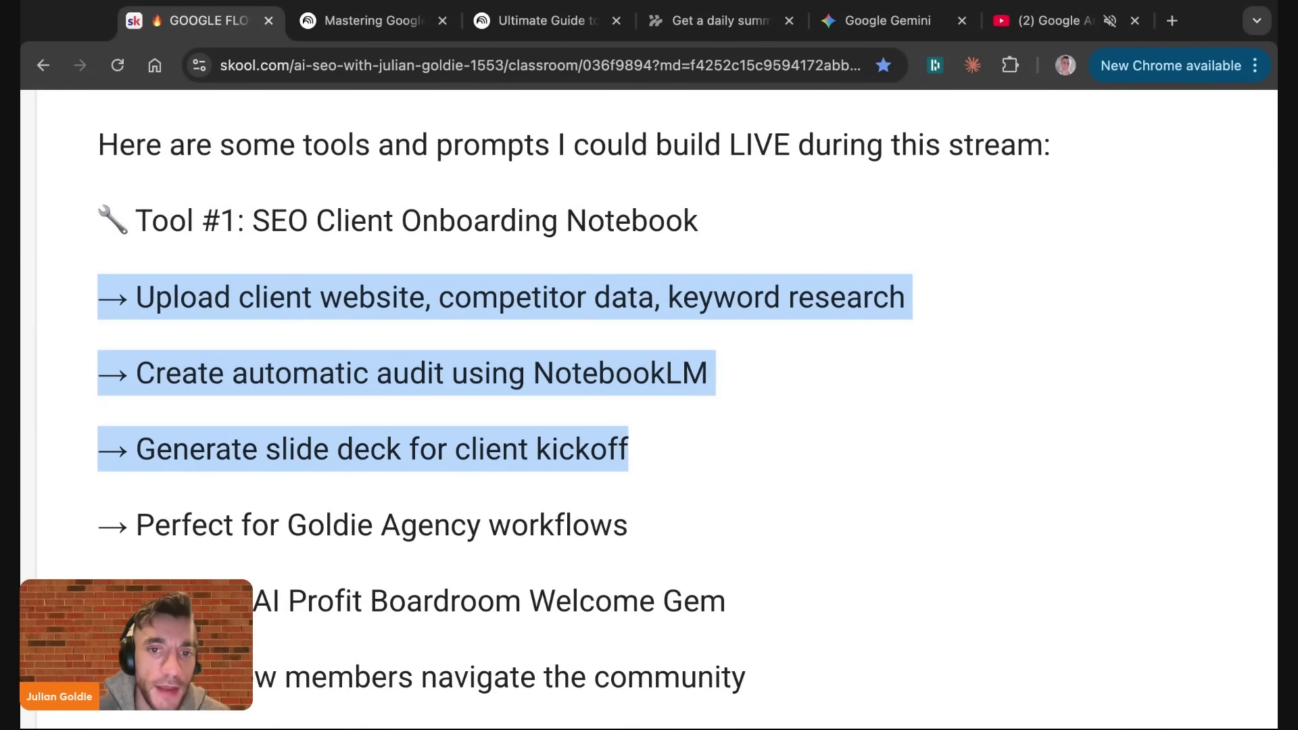
drag(628, 449, 98, 220)
click(630, 525)
click(362, 21)
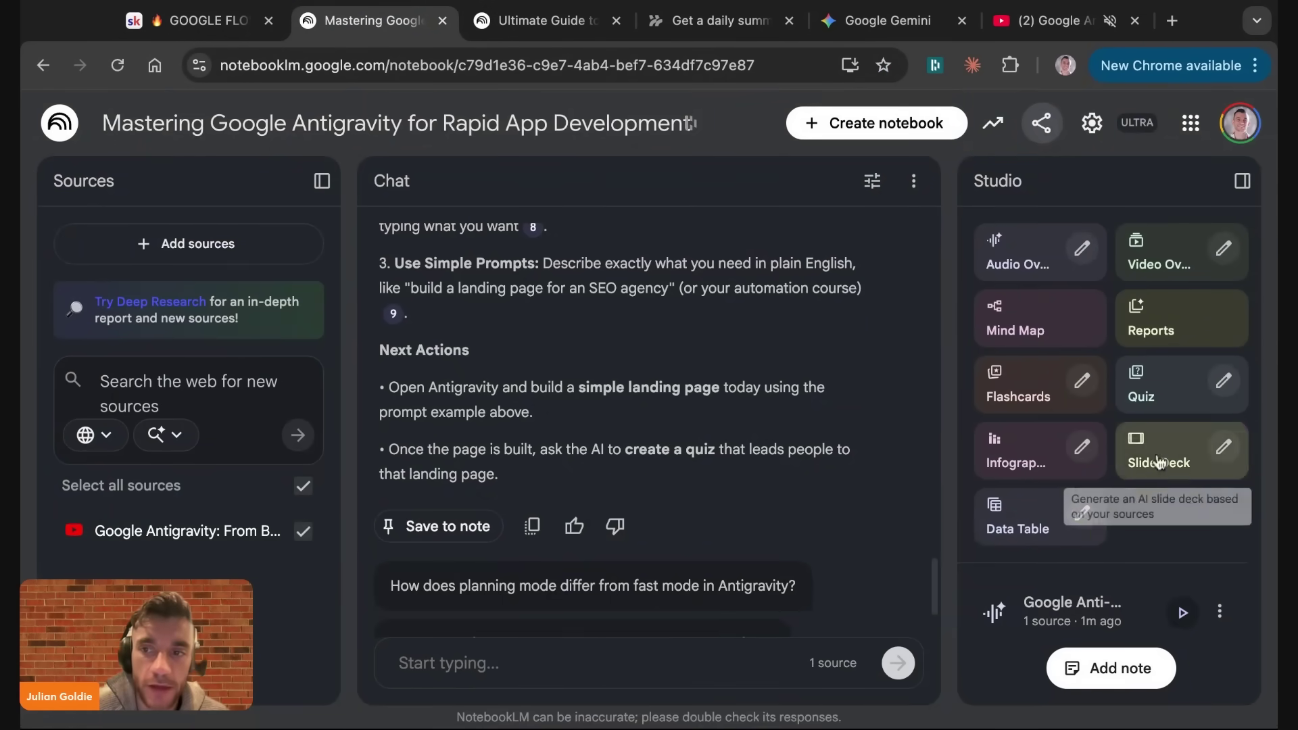
click(177, 21)
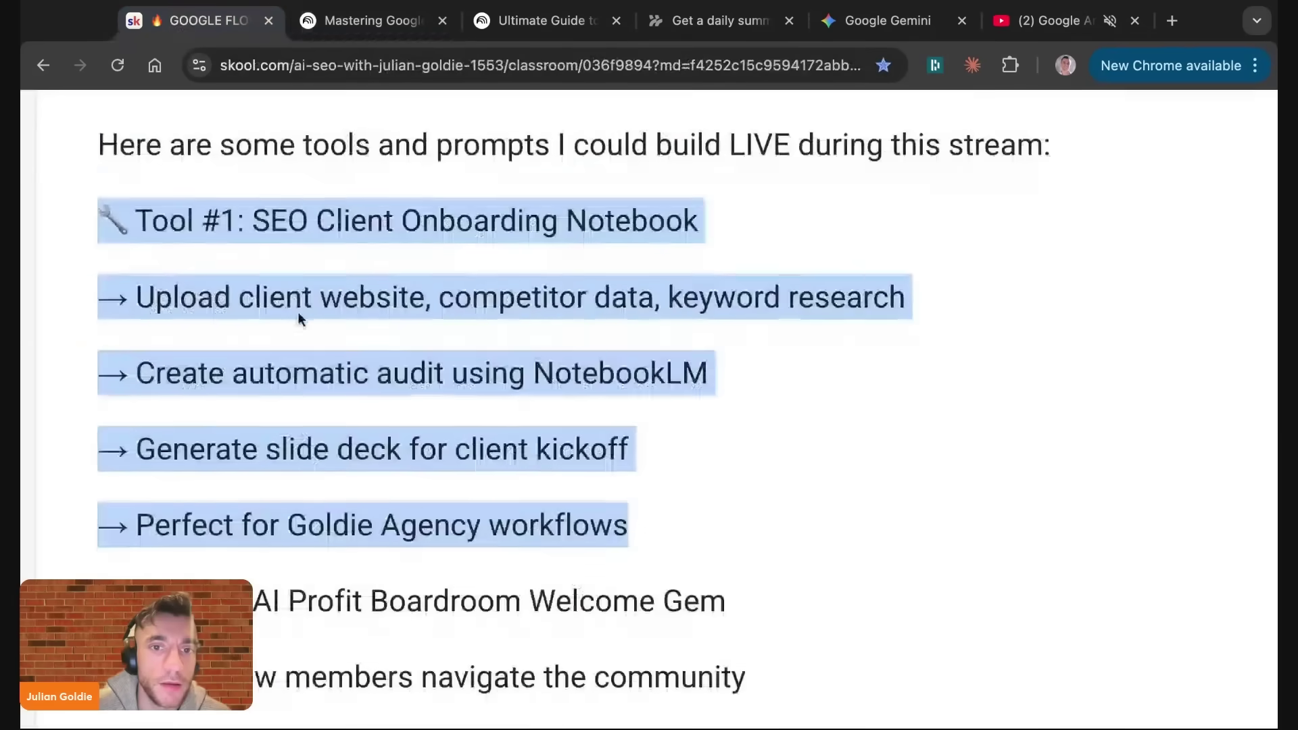
Step: Highlight the headings of Tool #2, AI Profit Boardroom Welcome Gem, and Tool #3, Content Repurposing Flow
scroll(297, 314, down, 5)
triple_click(101, 189)
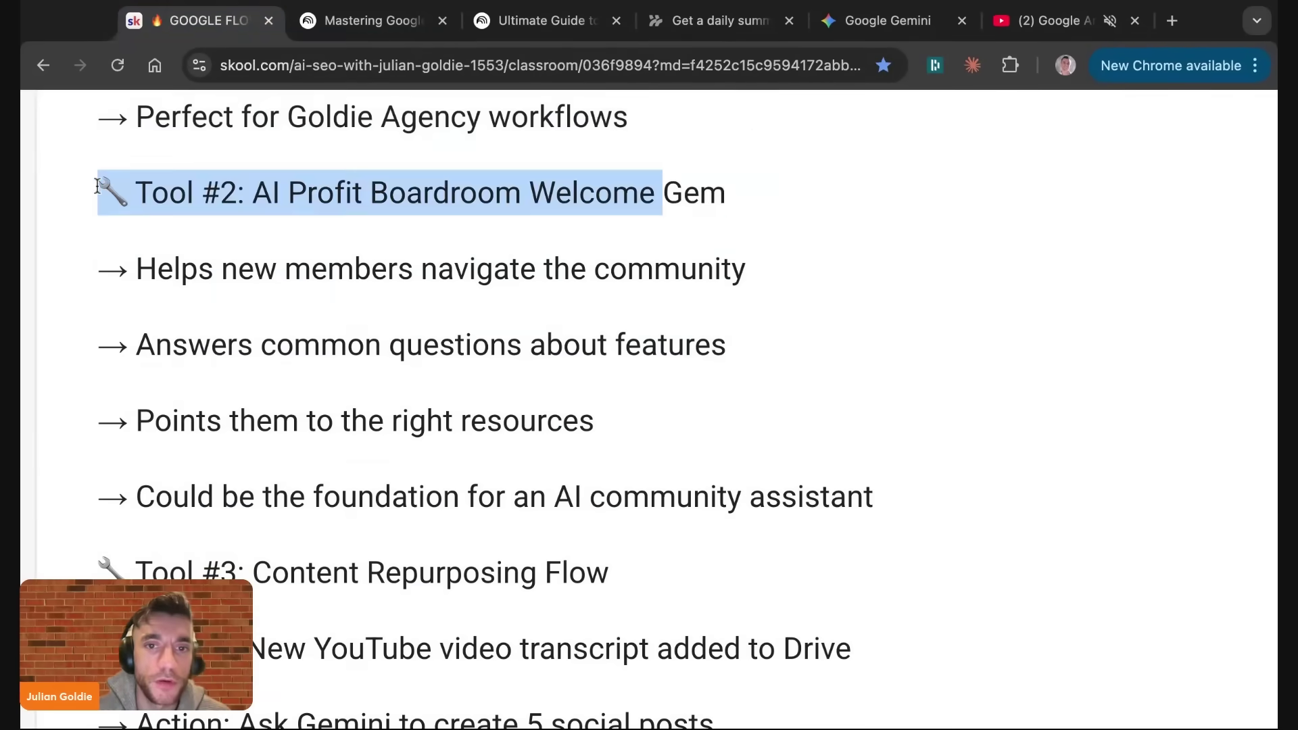
scroll(166, 498, down, 2)
triple_click(99, 440)
scroll(744, 447, down, 1)
scroll(742, 447, down, 3)
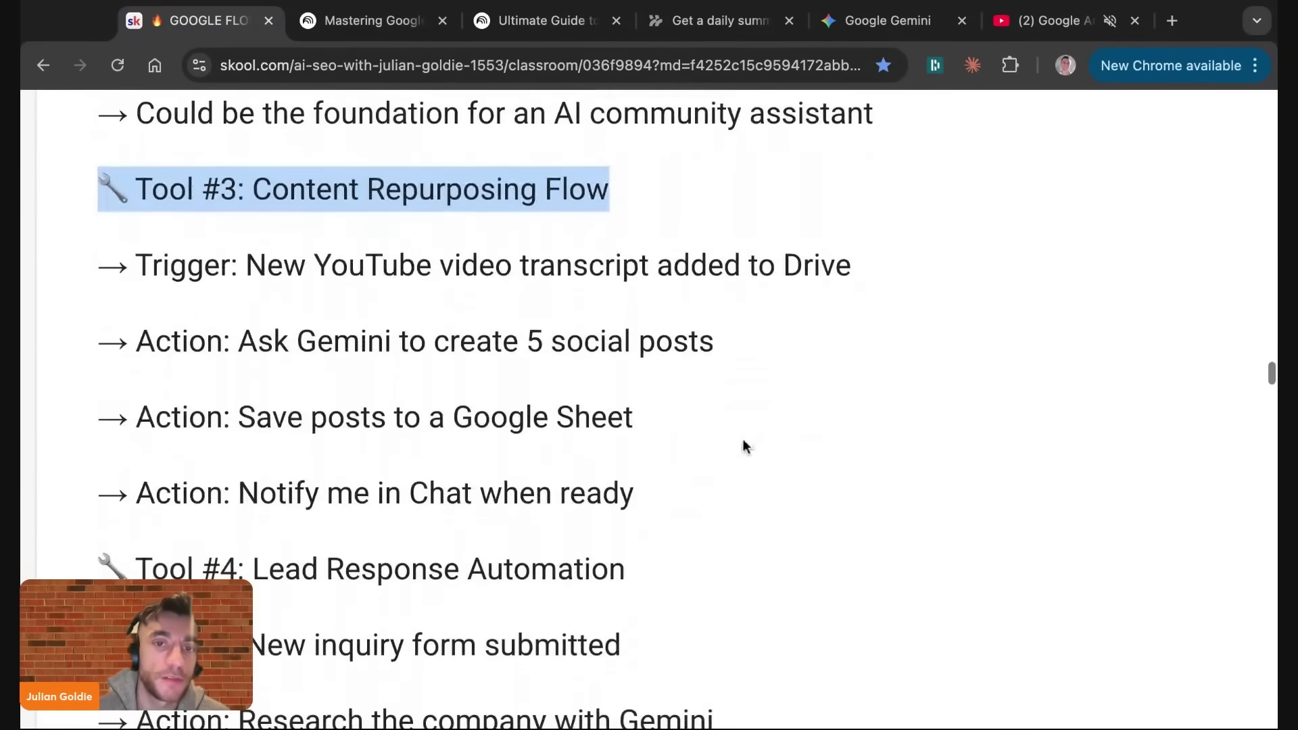
Step: Read the Content Repurposing Flow idea, highlighting its YouTube transcript trigger and each of its three actions
drag(99, 265, 673, 265)
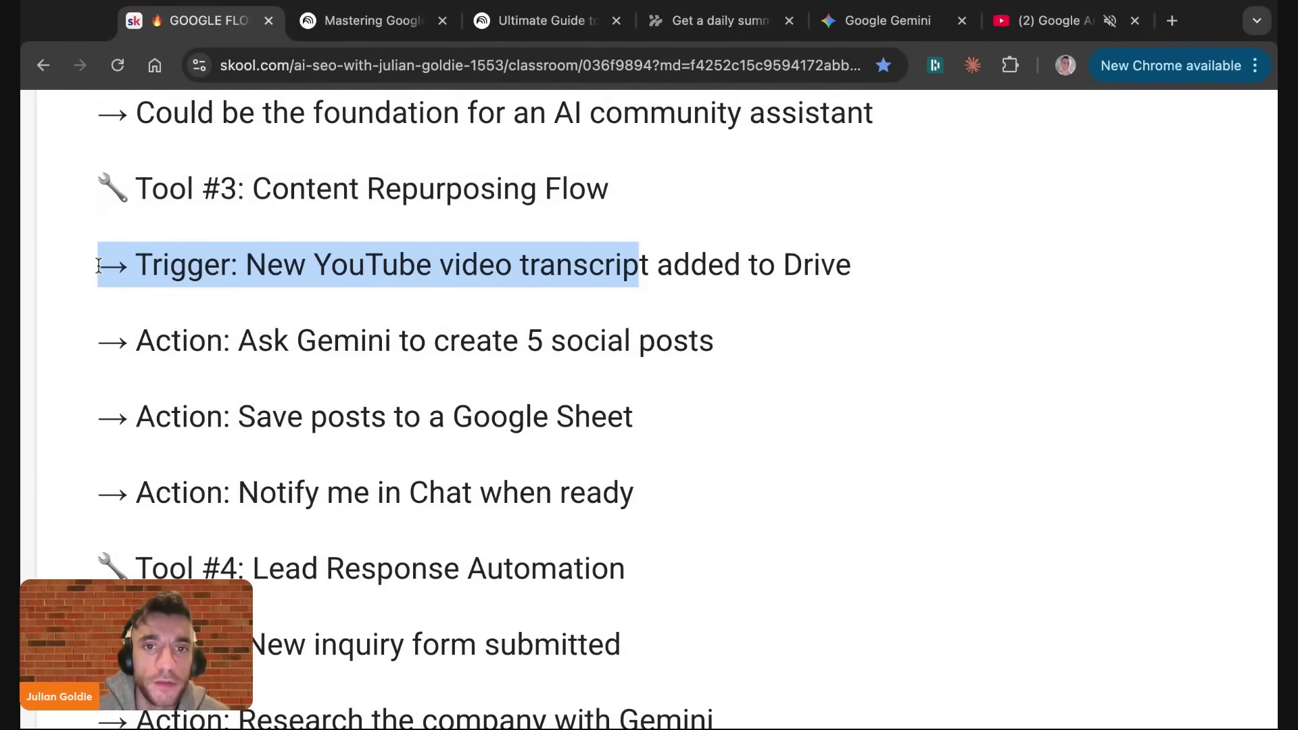
triple_click(99, 265)
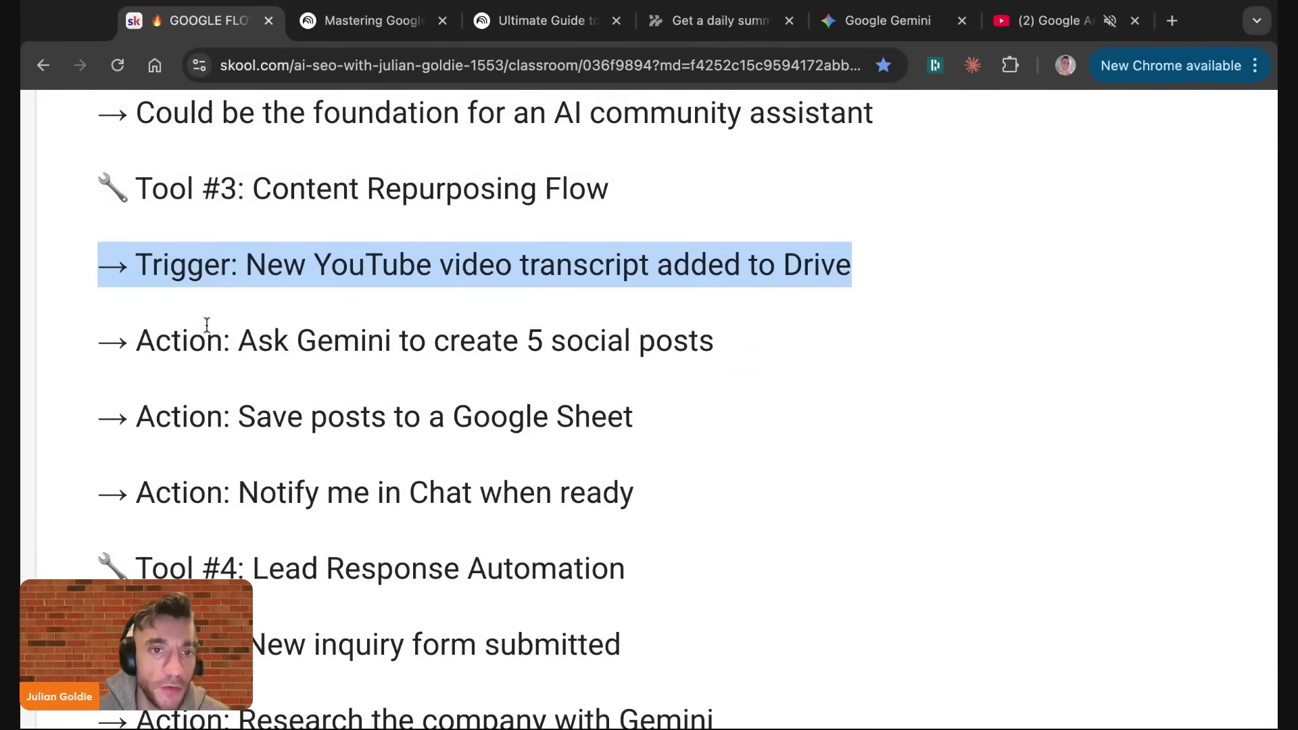
triple_click(103, 331)
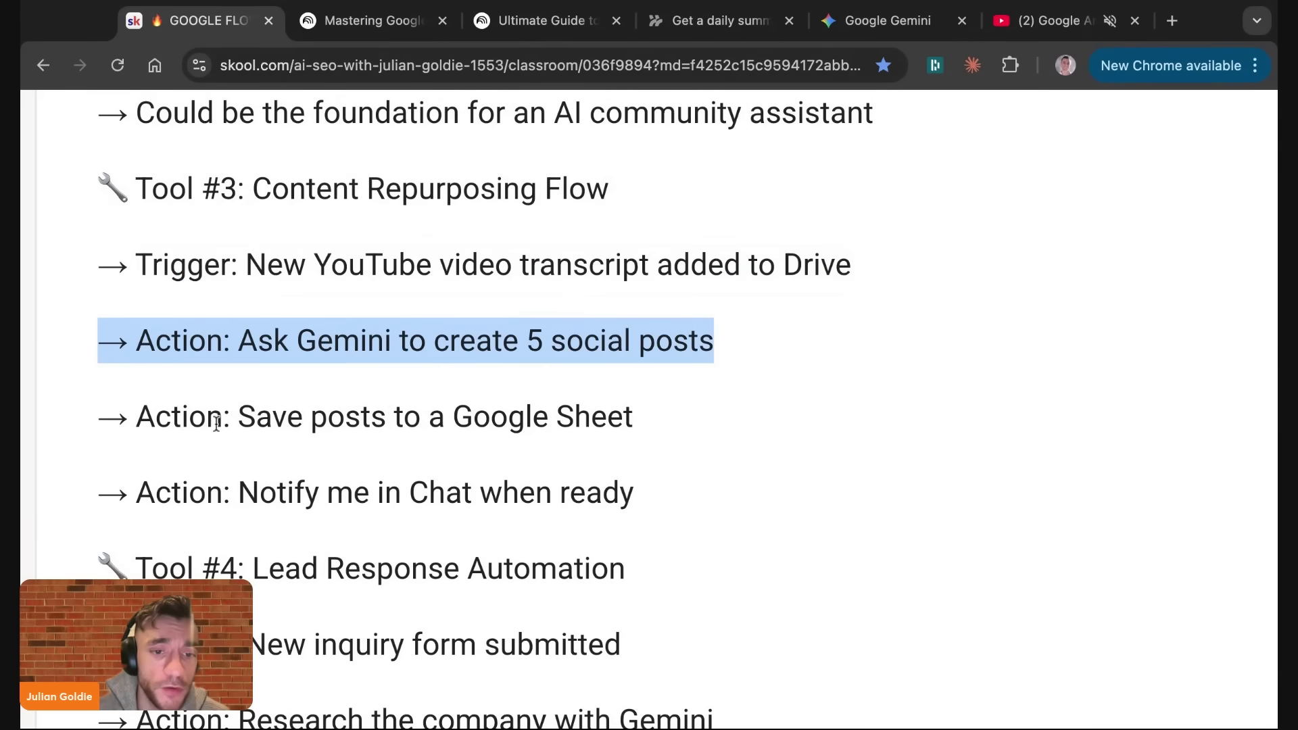
triple_click(90, 430)
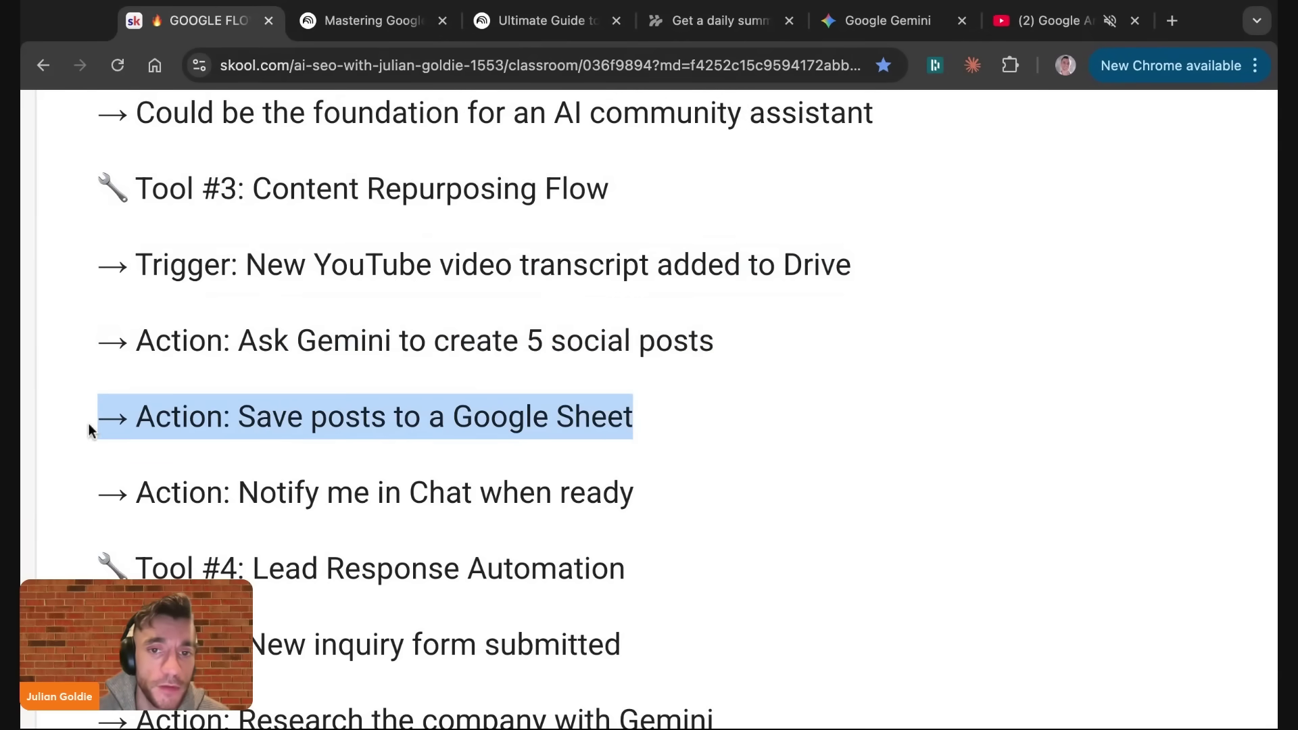
triple_click(112, 504)
Step: Read the Tool #4 Lead Response Automation idea, highlighting its inquiry form trigger and its follow-up actions
scroll(416, 494, down, 5)
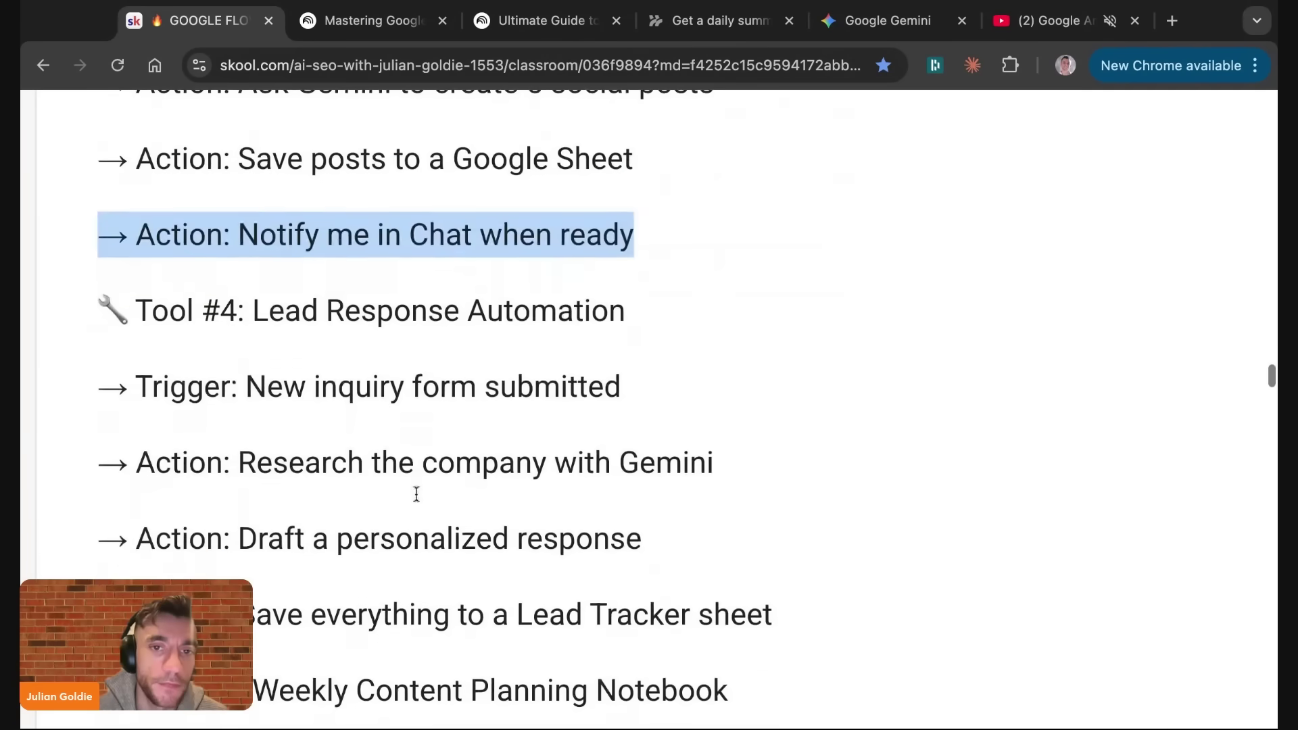
drag(90, 200, 697, 199)
drag(110, 284, 604, 284)
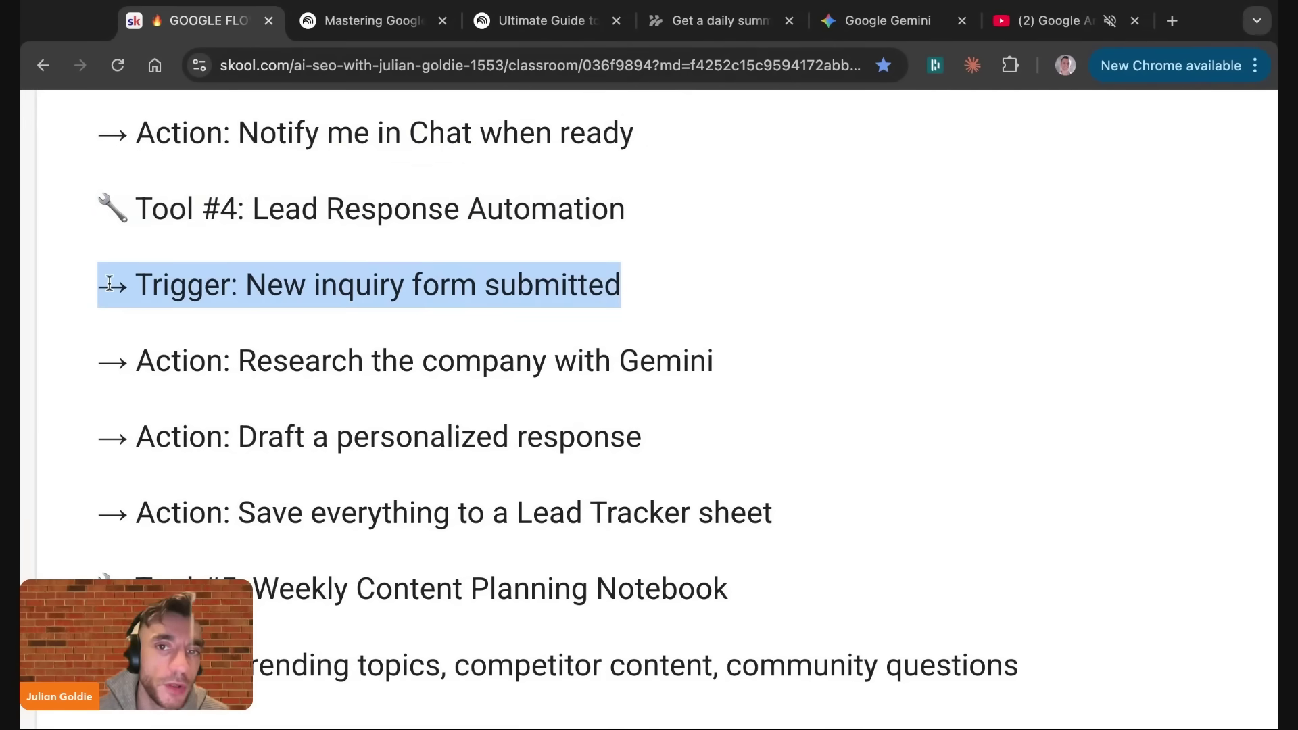
drag(87, 358, 676, 436)
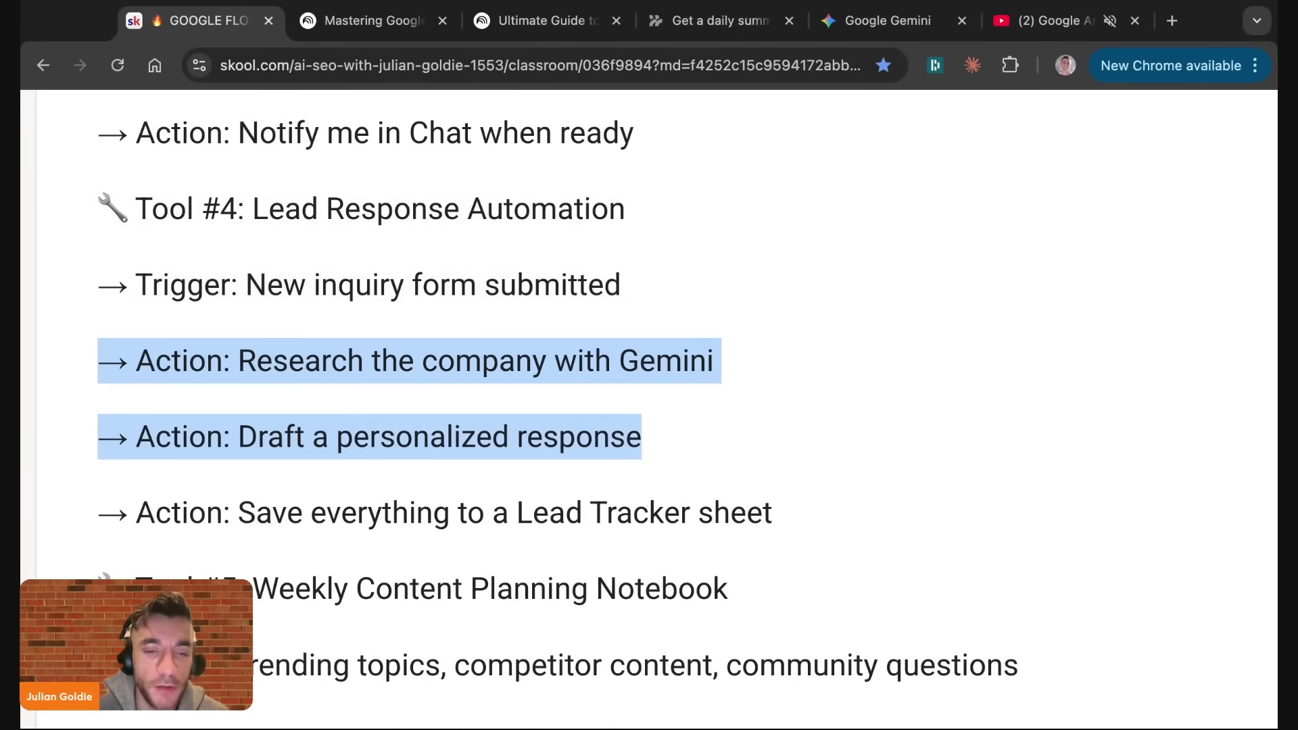
key(shift+Down)
click(775, 515)
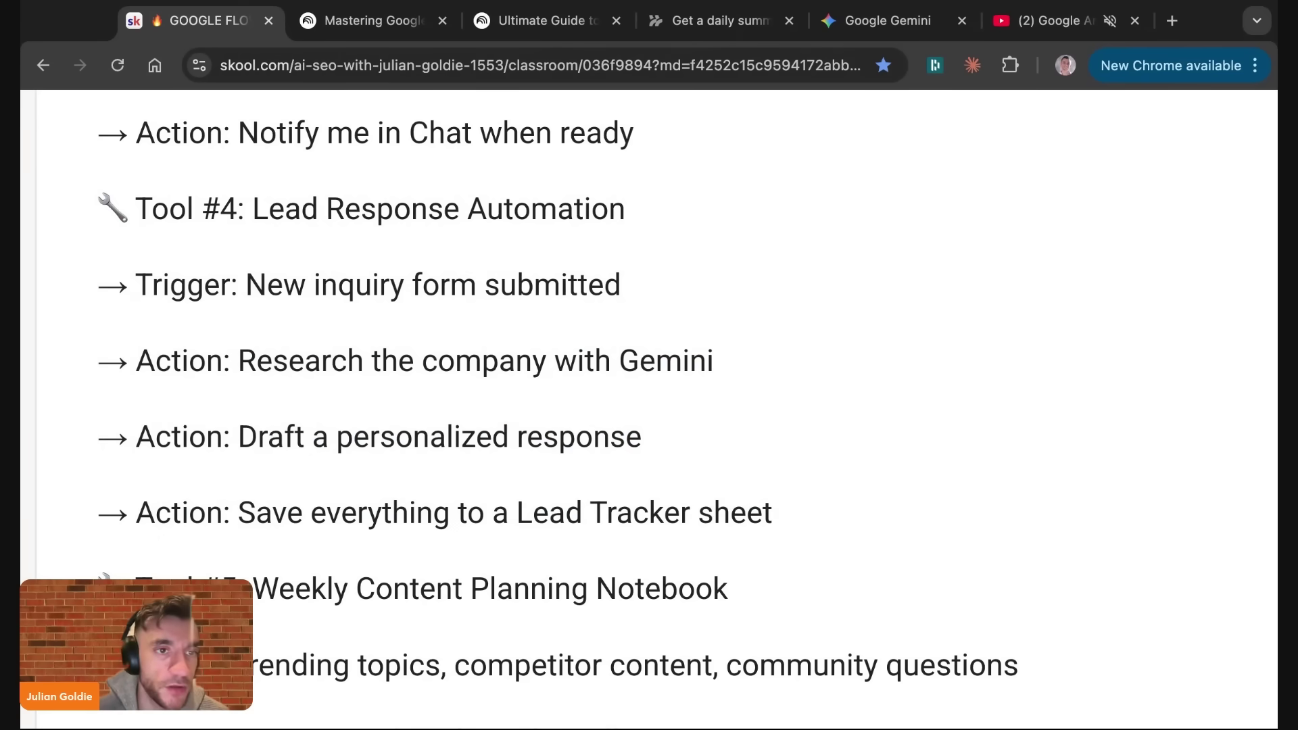
Step: Read past Tool #5 to the story of the old client workflow, highlighting each time-consuming task from research to answering questions
scroll(649, 409, down, 12)
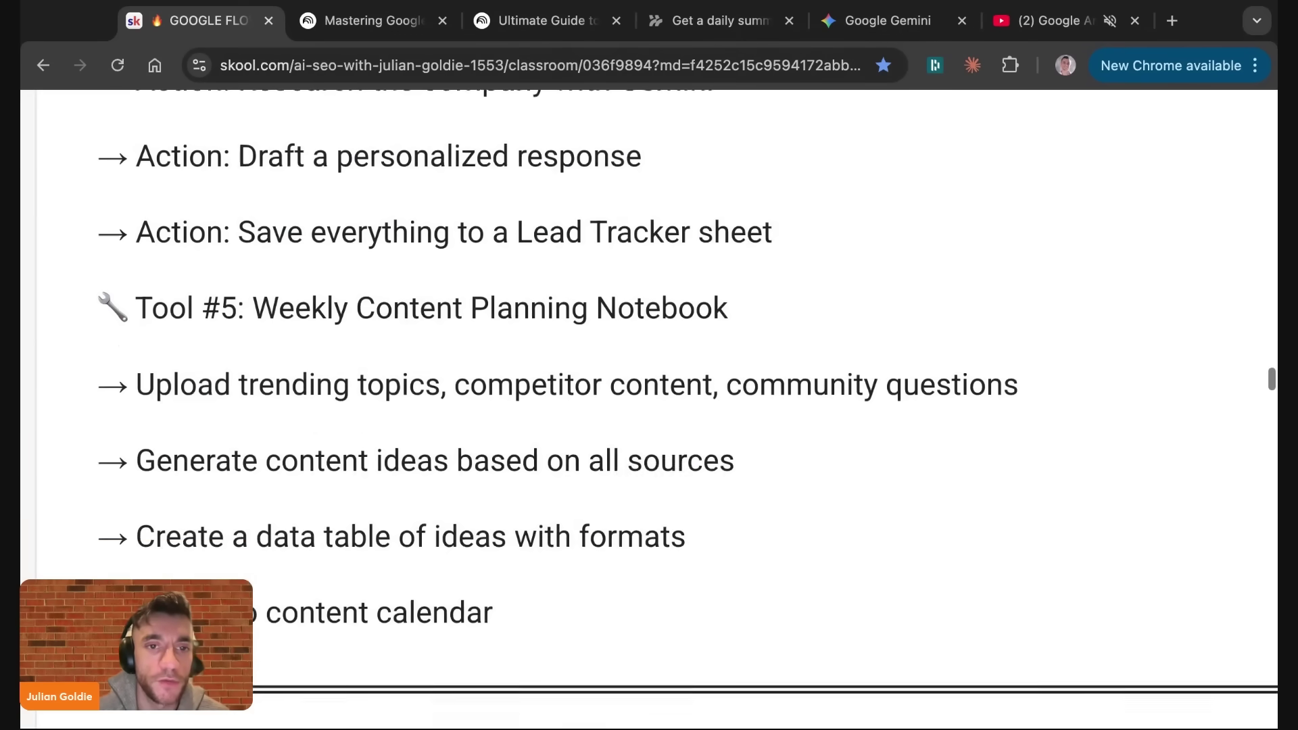
scroll(649, 405, down, 10)
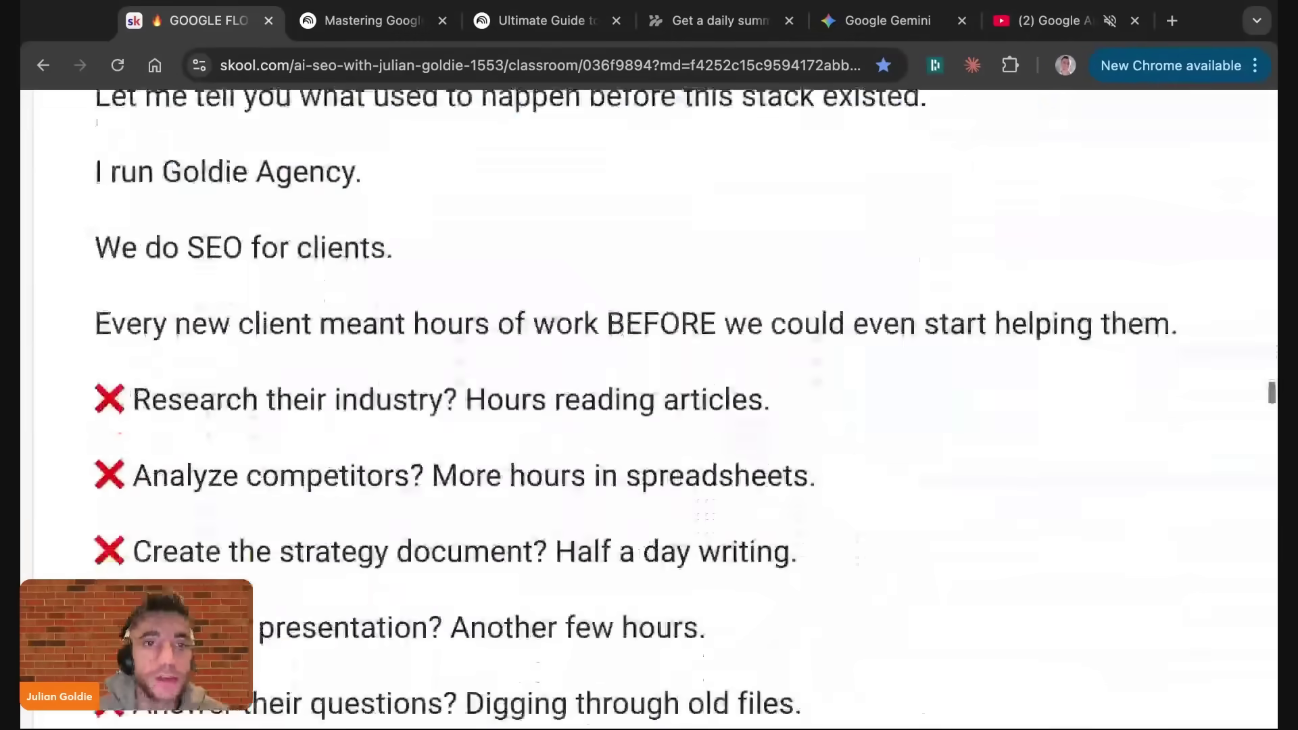
scroll(649, 405, down, 1)
triple_click(460, 177)
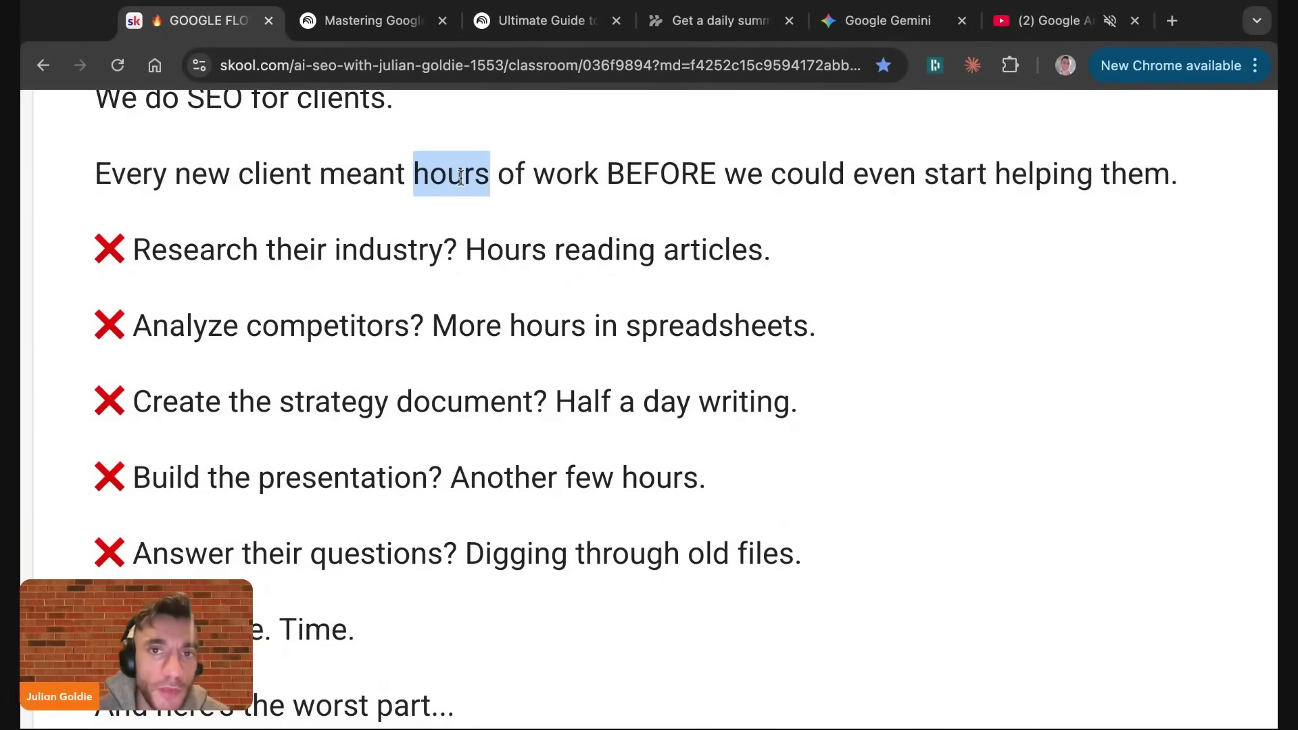
triple_click(426, 243)
triple_click(394, 318)
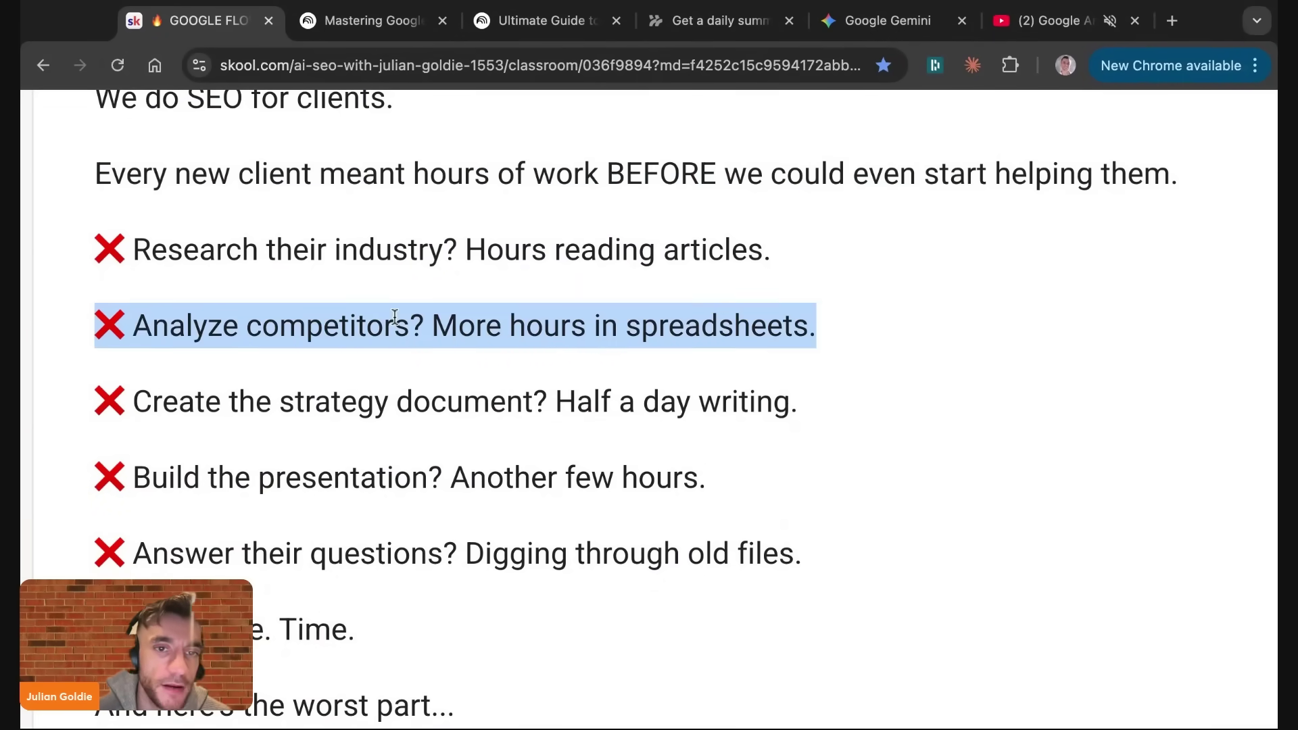
triple_click(380, 395)
double_click(359, 476)
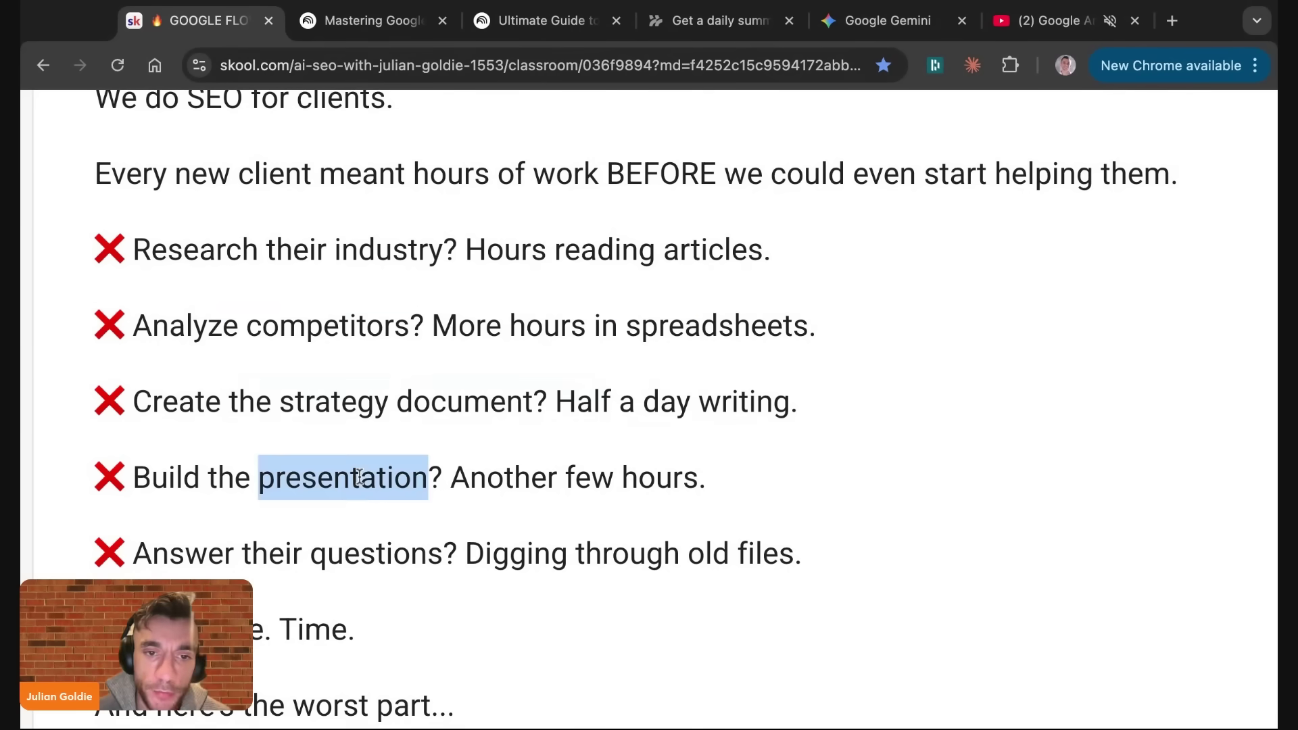
triple_click(357, 534)
Step: Find "The New Way" section and highlight its lines on uploading client research to NotebookLM and creating an SEO Gem
scroll(358, 538, down, 10)
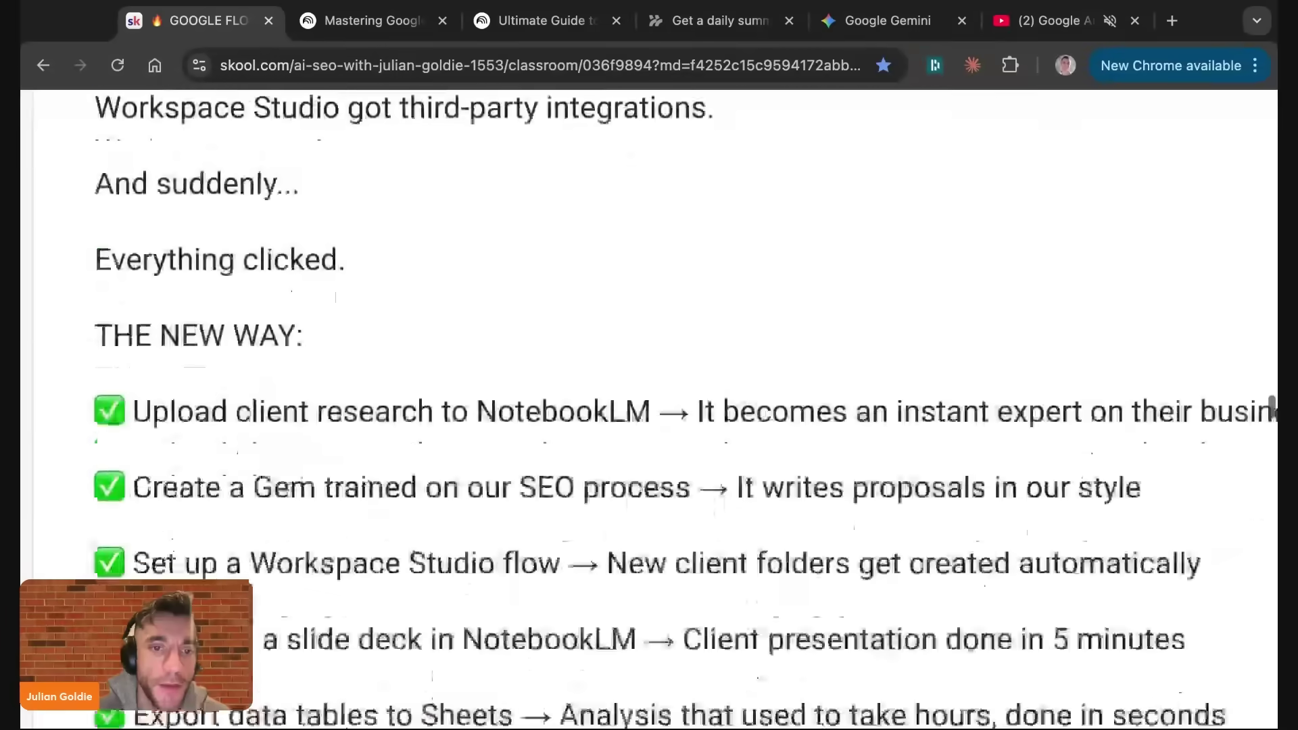
scroll(351, 238, up, 2)
double_click(351, 230)
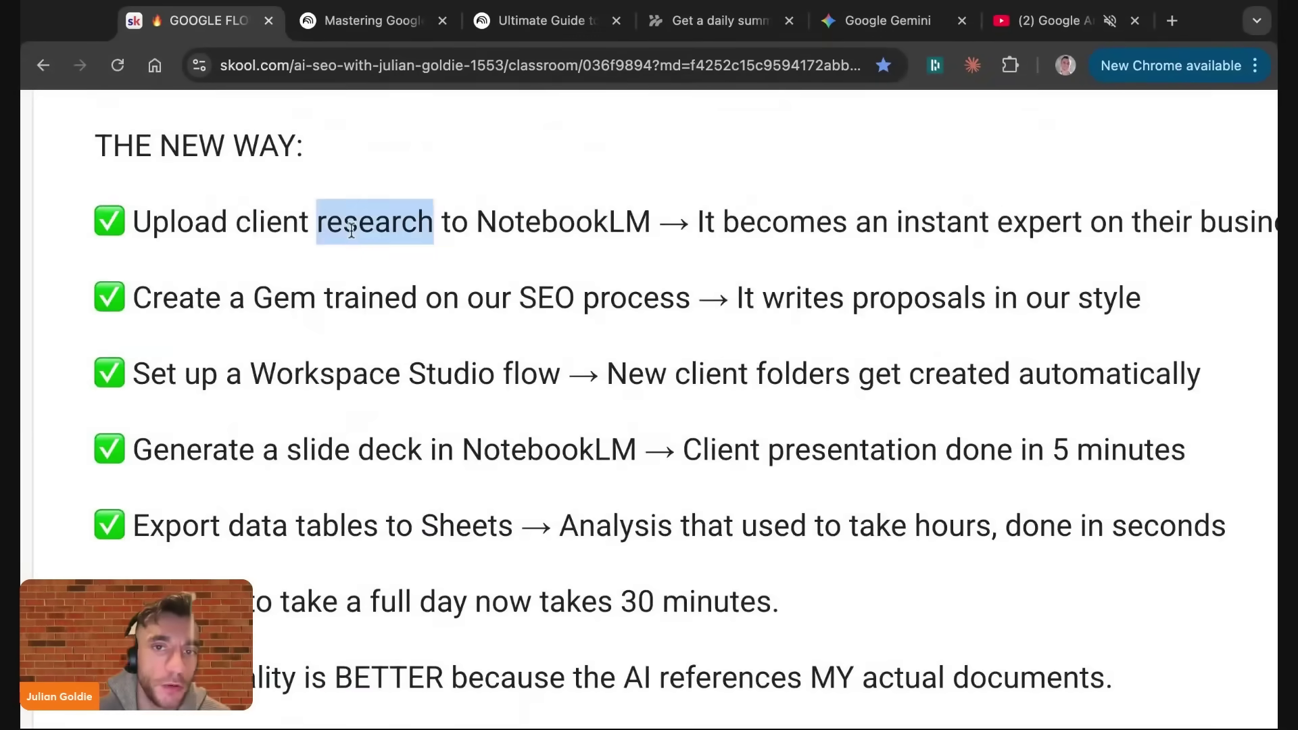
triple_click(351, 230)
scroll(375, 306, right, 2)
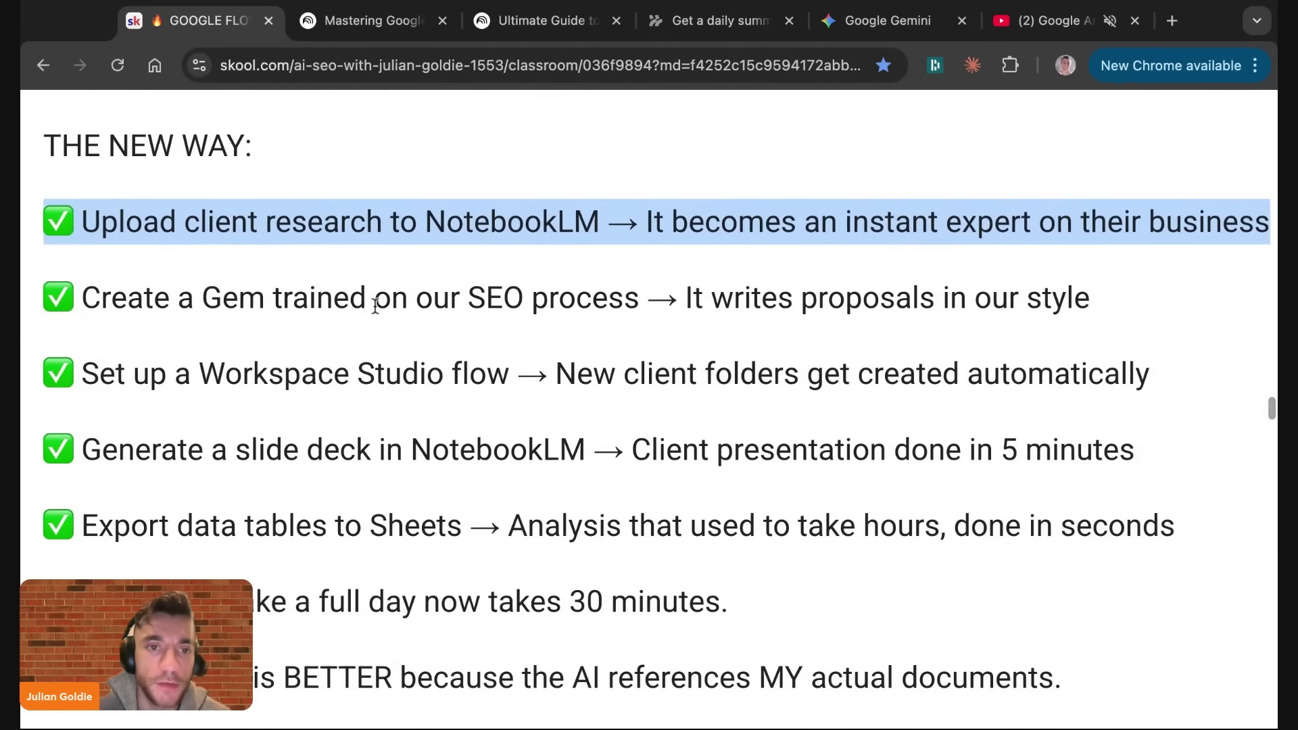
triple_click(375, 306)
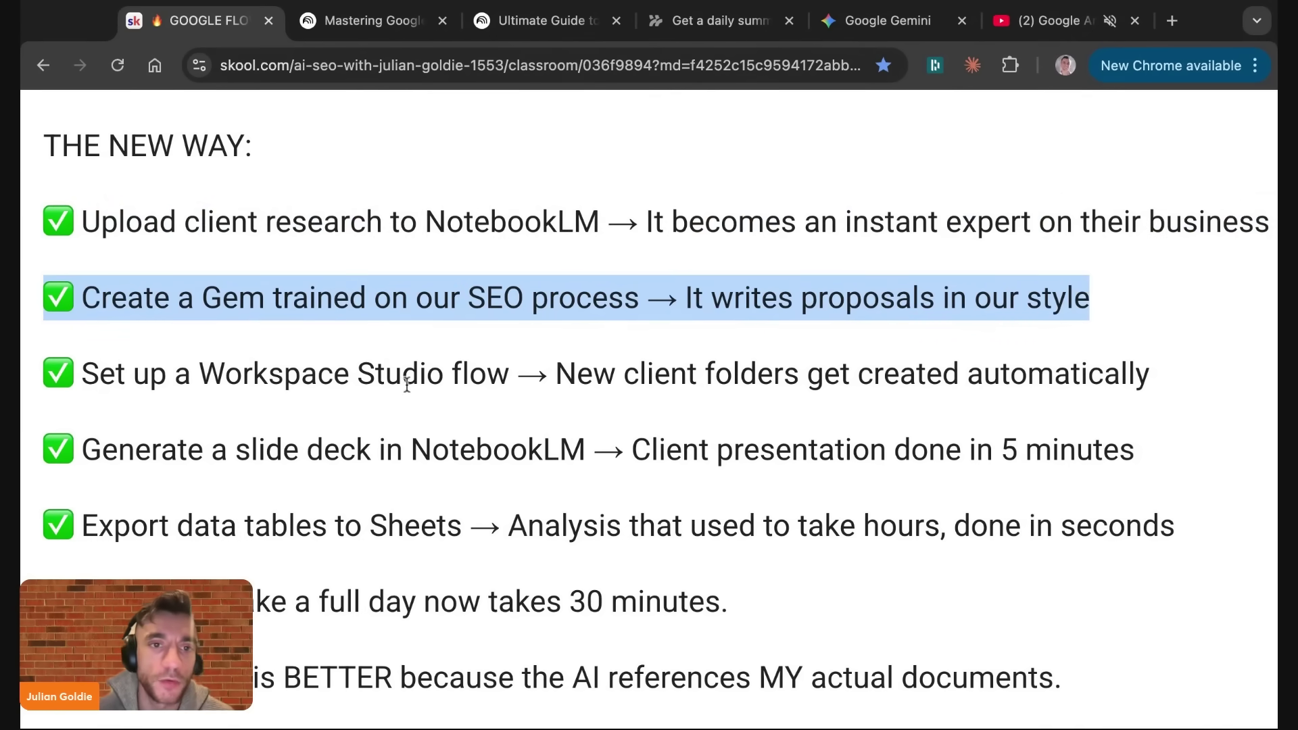
Step: Switch to Gemini, then to Workspace Studio, leave the open daily summary flow, and browse the My flows list
click(847, 31)
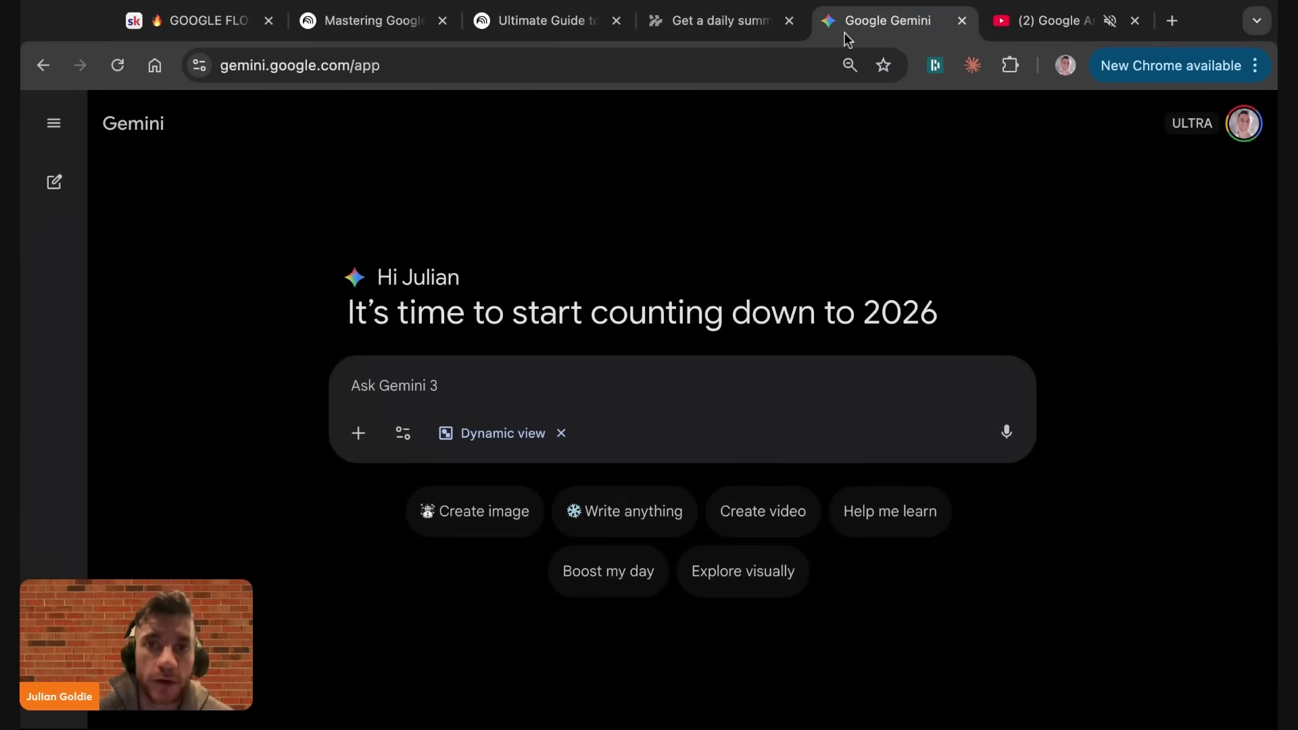
click(657, 27)
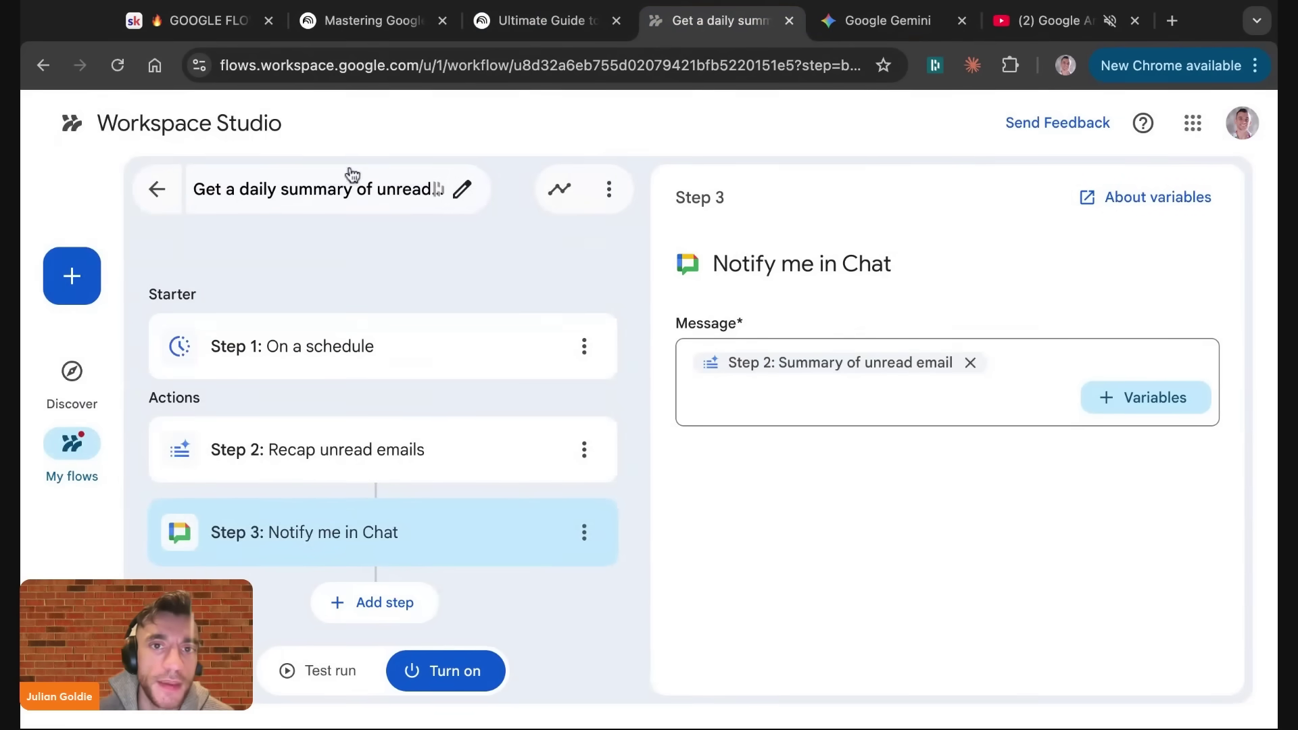
click(158, 188)
scroll(423, 466, down, 5)
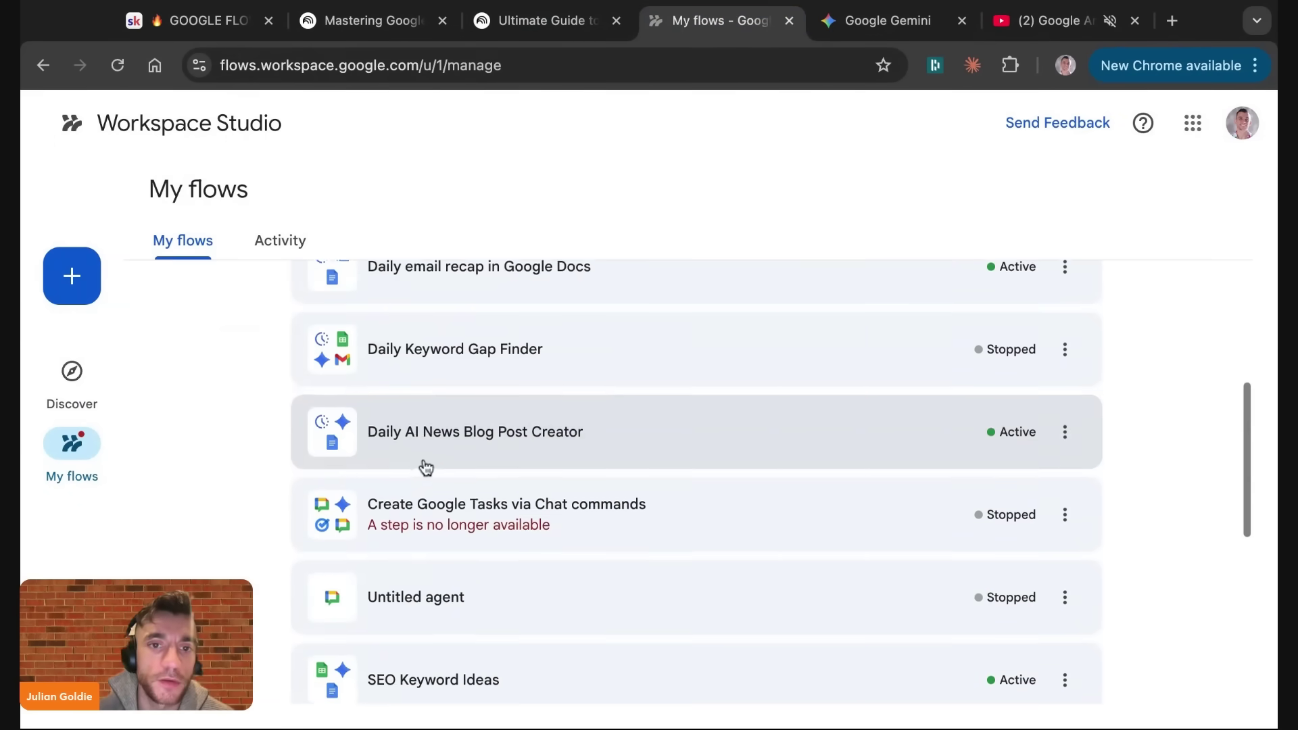
Step: Return to the plan and highlight "The New Way" lines on the Workspace Studio flow and the NotebookLM slide deck
click(170, 24)
triple_click(390, 382)
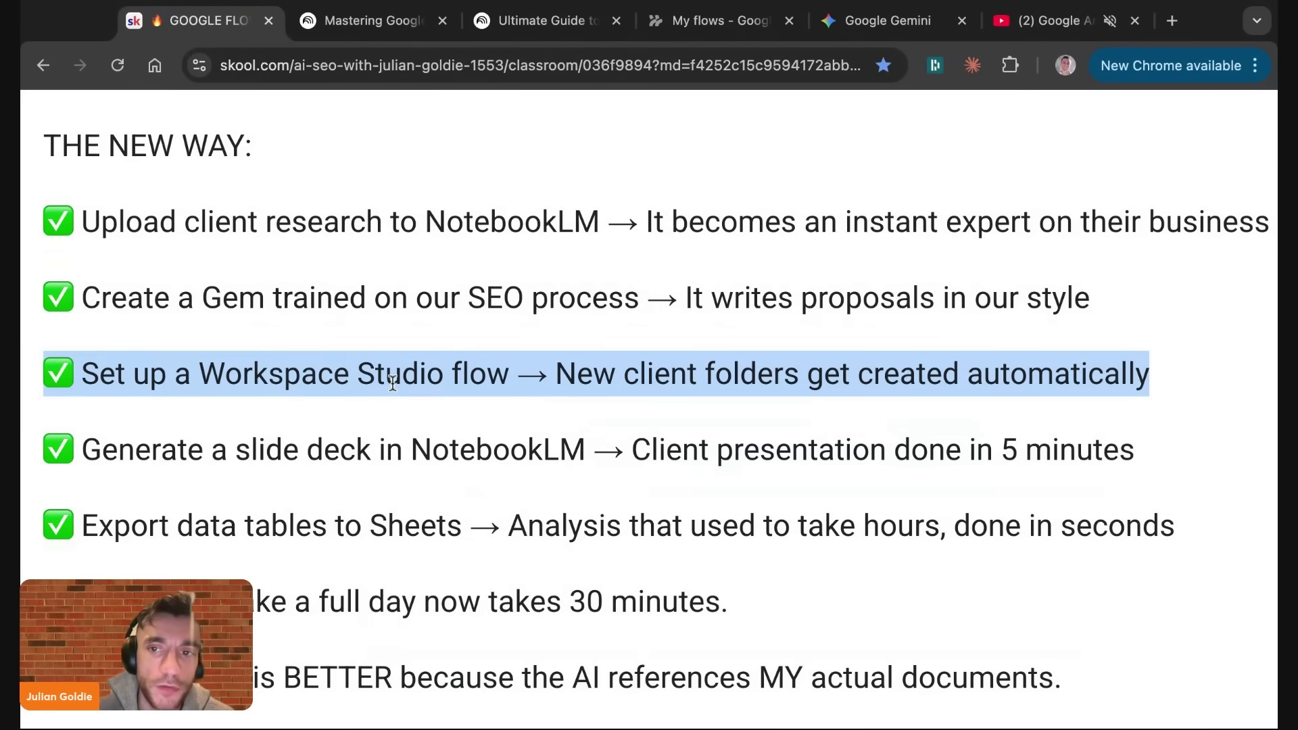
triple_click(363, 447)
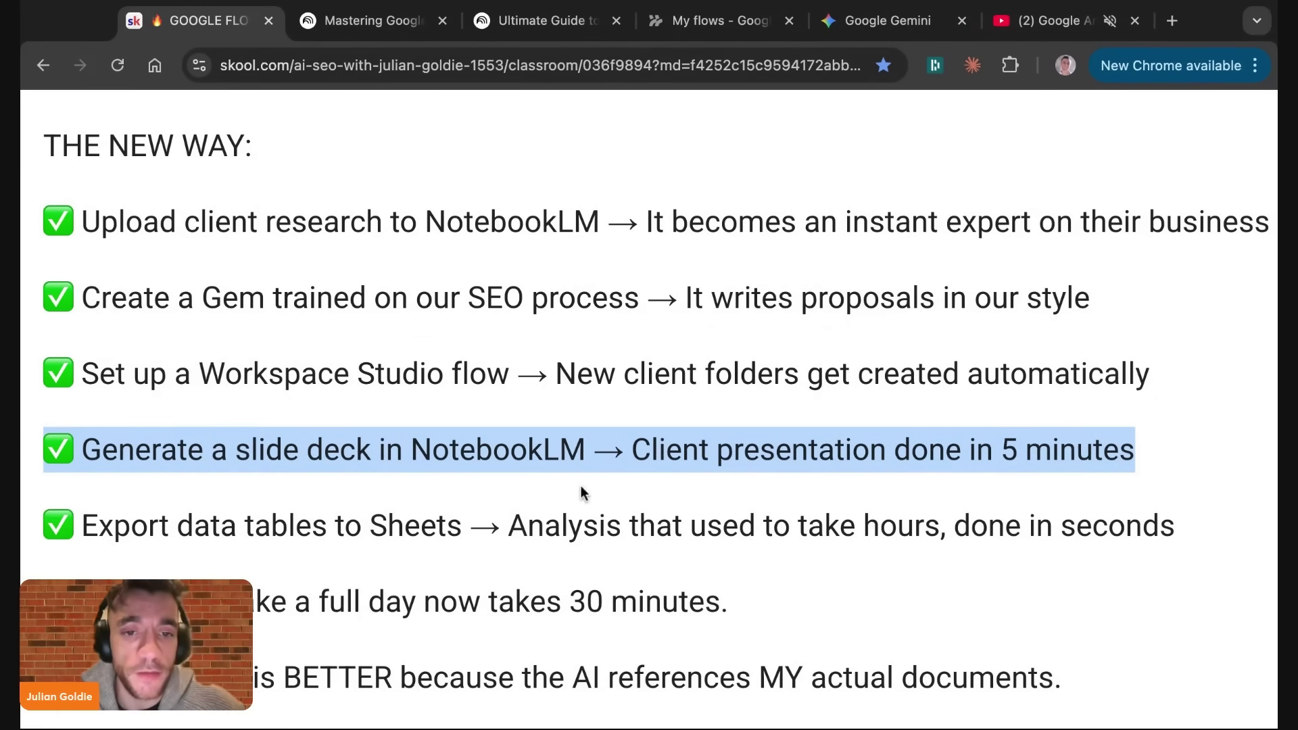
Step: Highlight the plan's line on exporting data tables to Sheets, switch to NotebookLM, and open the "Ultimate Guide to Muscle Building, Nutrition, and Meal Prep" notebook
triple_click(571, 526)
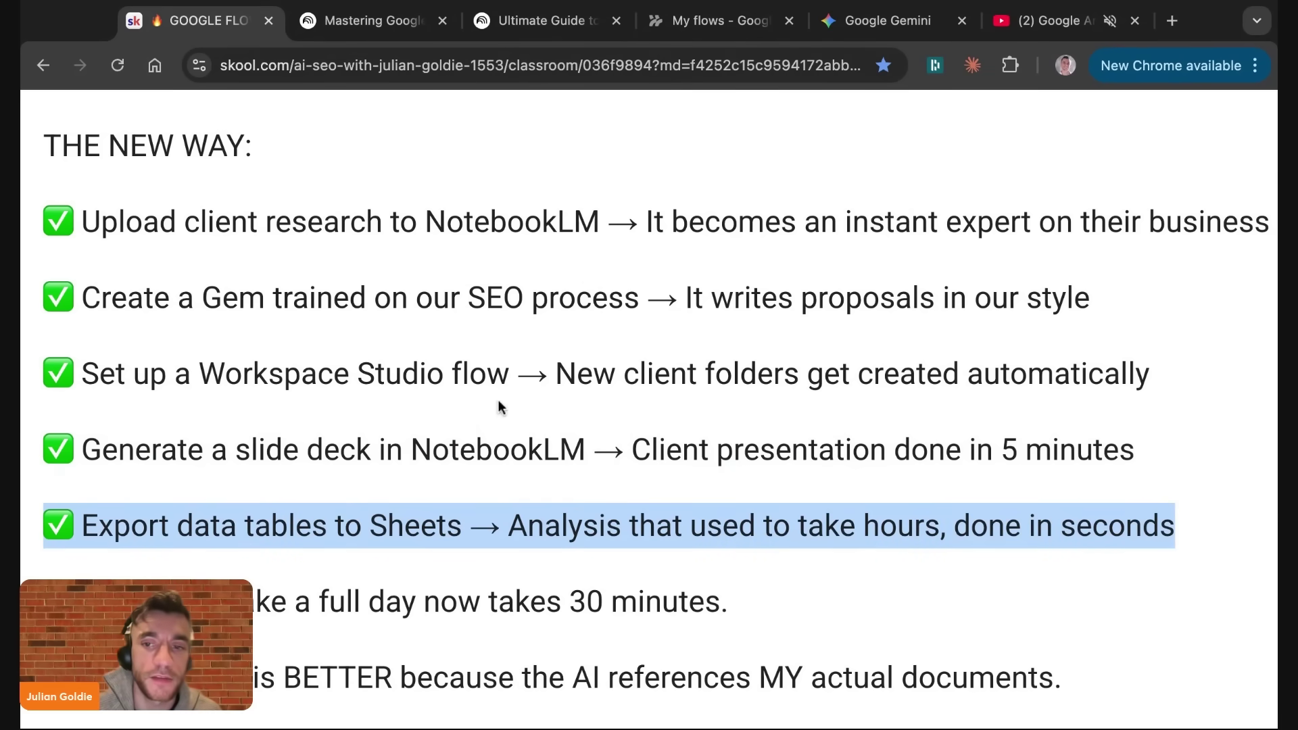
key(ctrl+Tab)
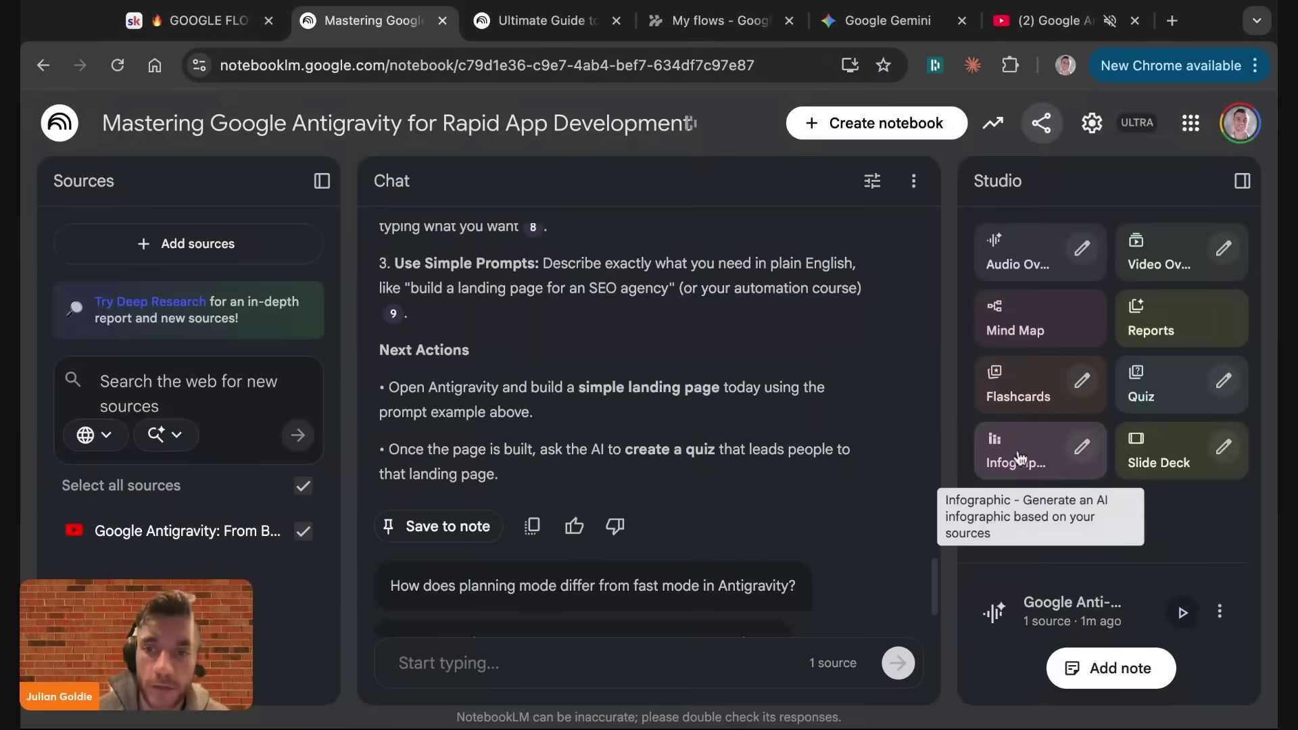
click(71, 132)
click(72, 132)
scroll(669, 402, down, 8)
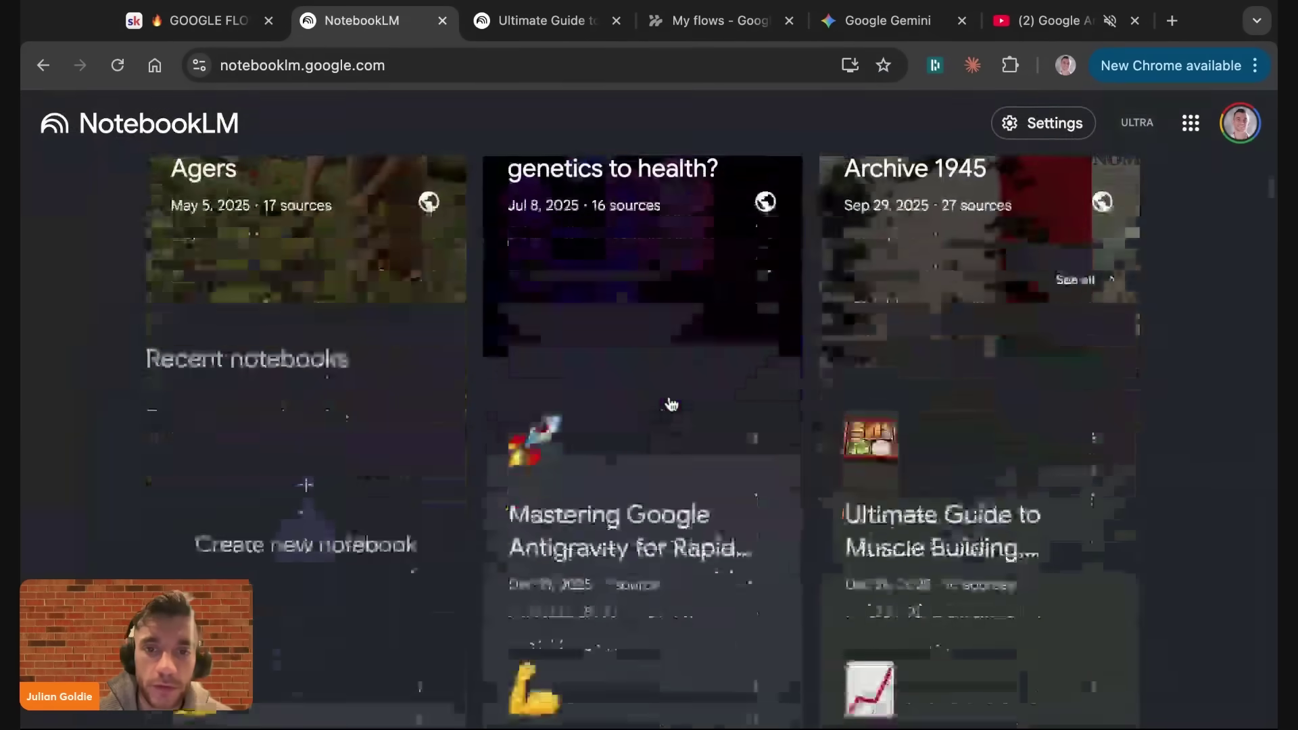
click(930, 324)
Step: Open the notebook's Meal Preparation and Batch Cooking data table and export it to Google Sheets
scroll(1133, 406, down, 5)
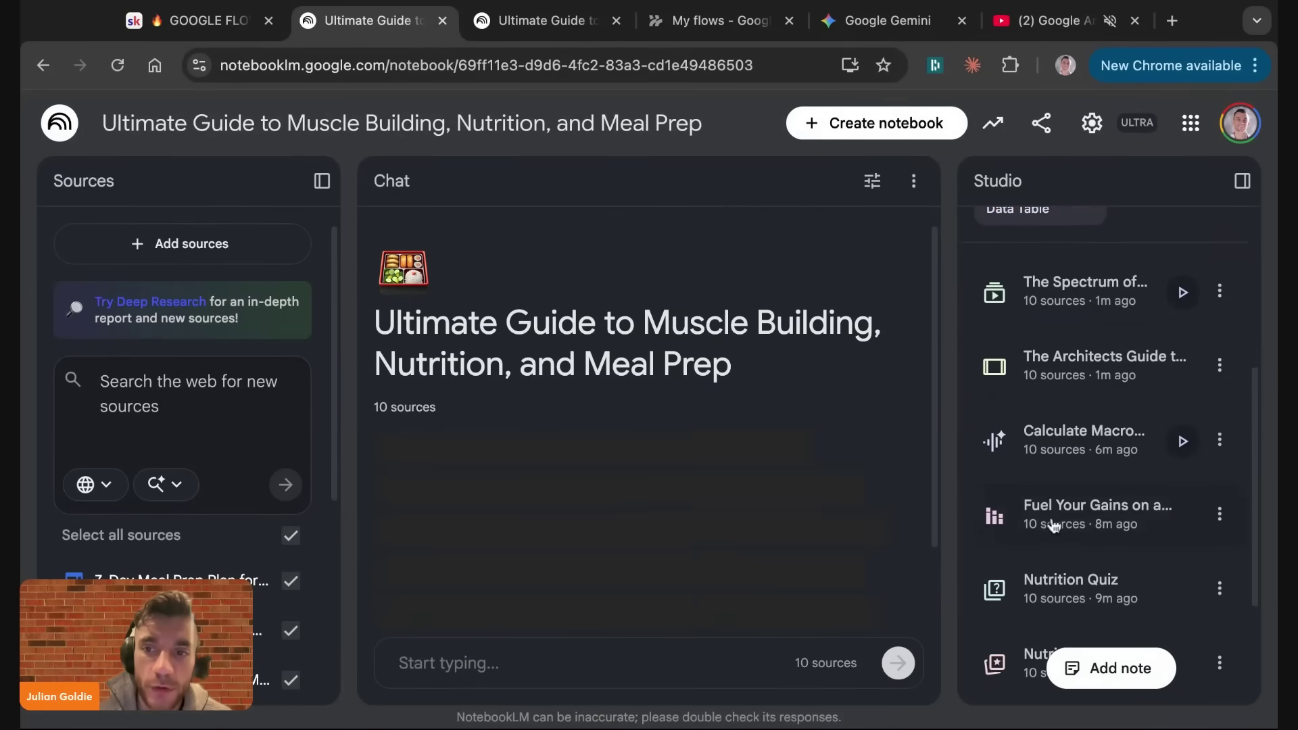
scroll(1053, 525, down, 3)
click(1000, 538)
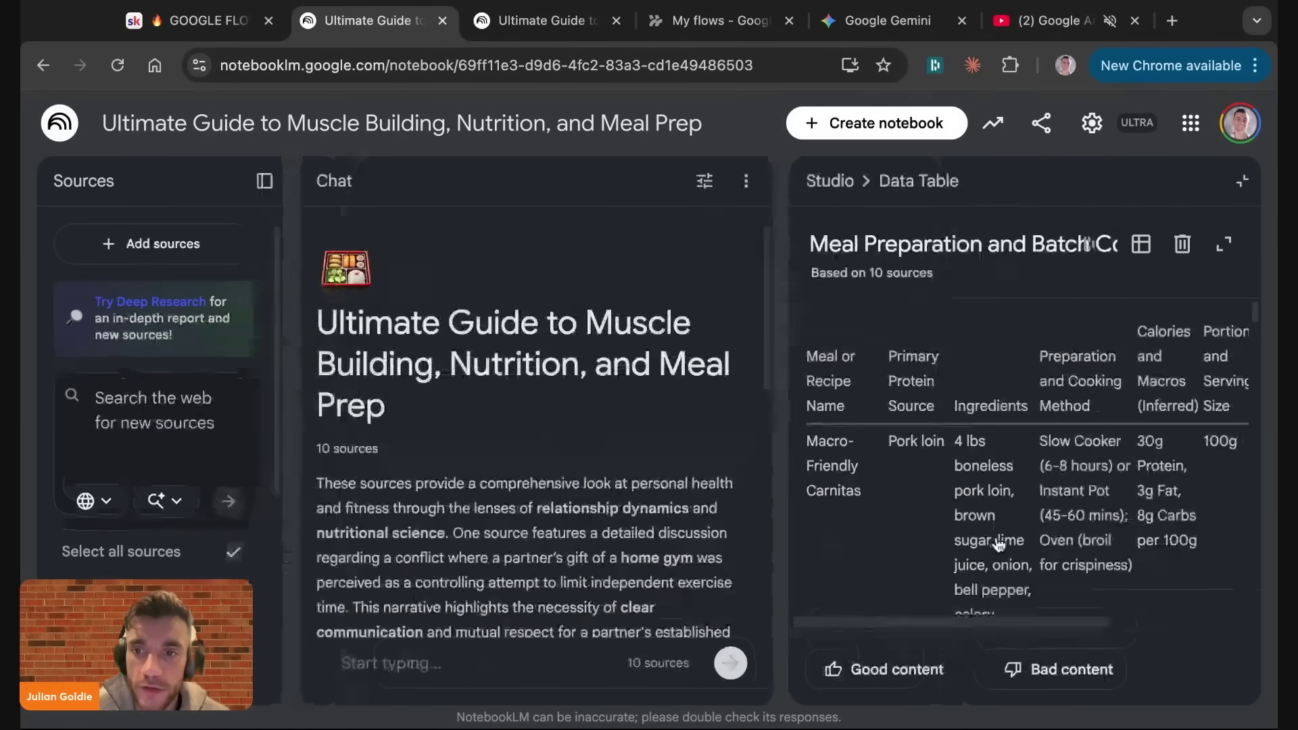
click(1142, 245)
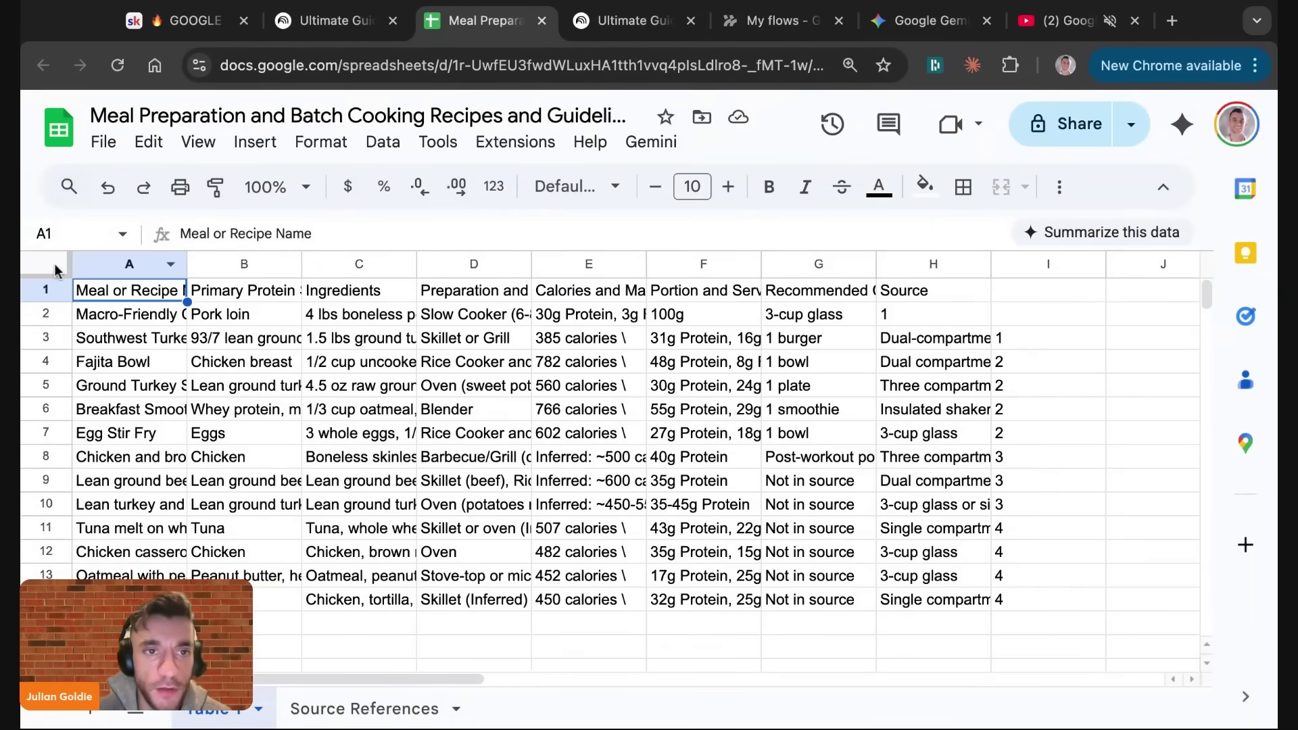
Step: Fit all column widths of the exported table to their contents and look across its columns
click(57, 270)
double_click(191, 261)
scroll(512, 455, right, 15)
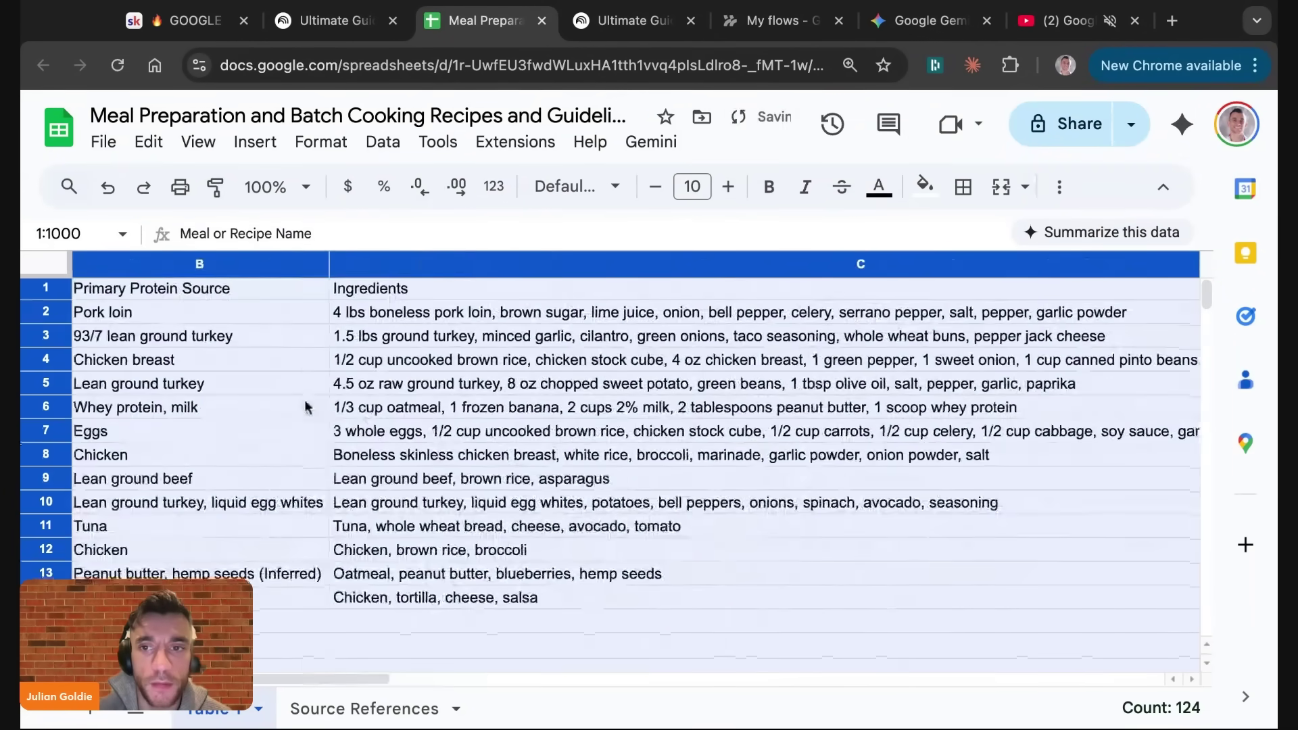
click(308, 397)
scroll(308, 398, right, 5)
scroll(308, 404, right, 10)
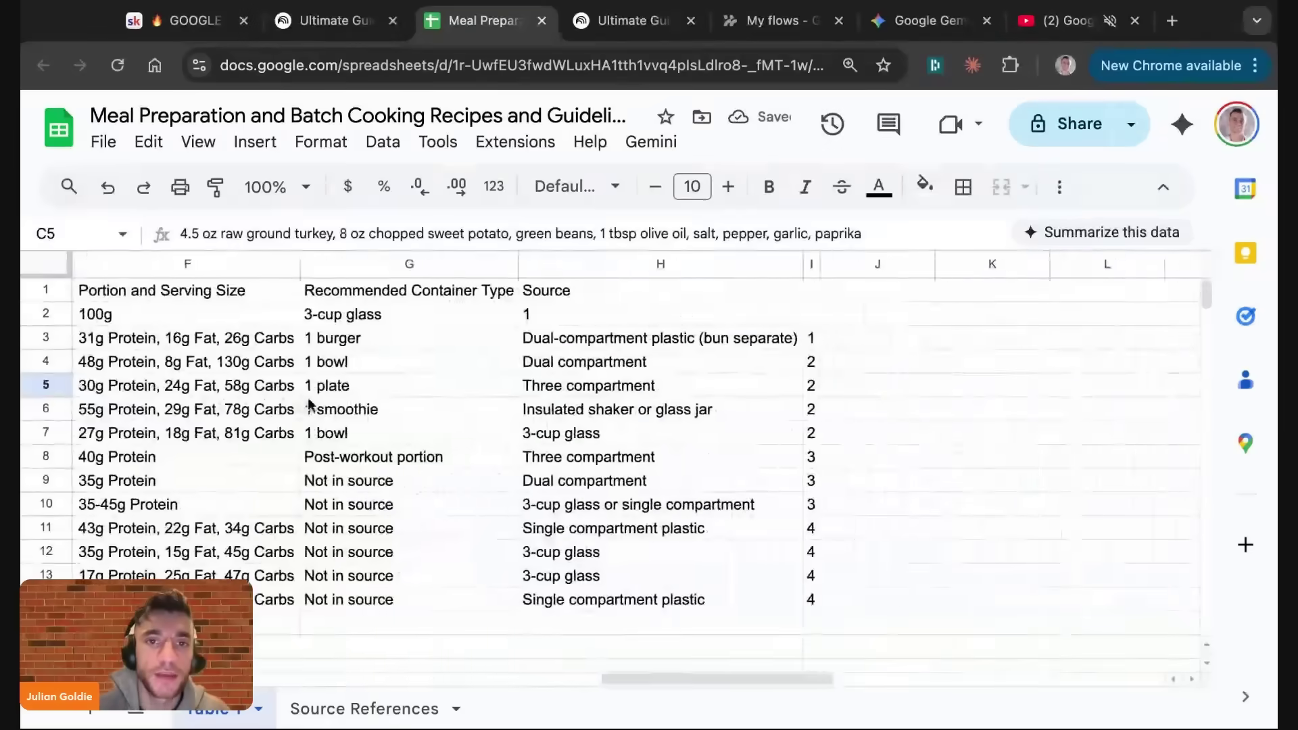
Step: Make the header row A1:H1 bold and look over the formatted recipe table
key(super+Up)
key(super+Right)
key(shift+super+Left)
key(super+b)
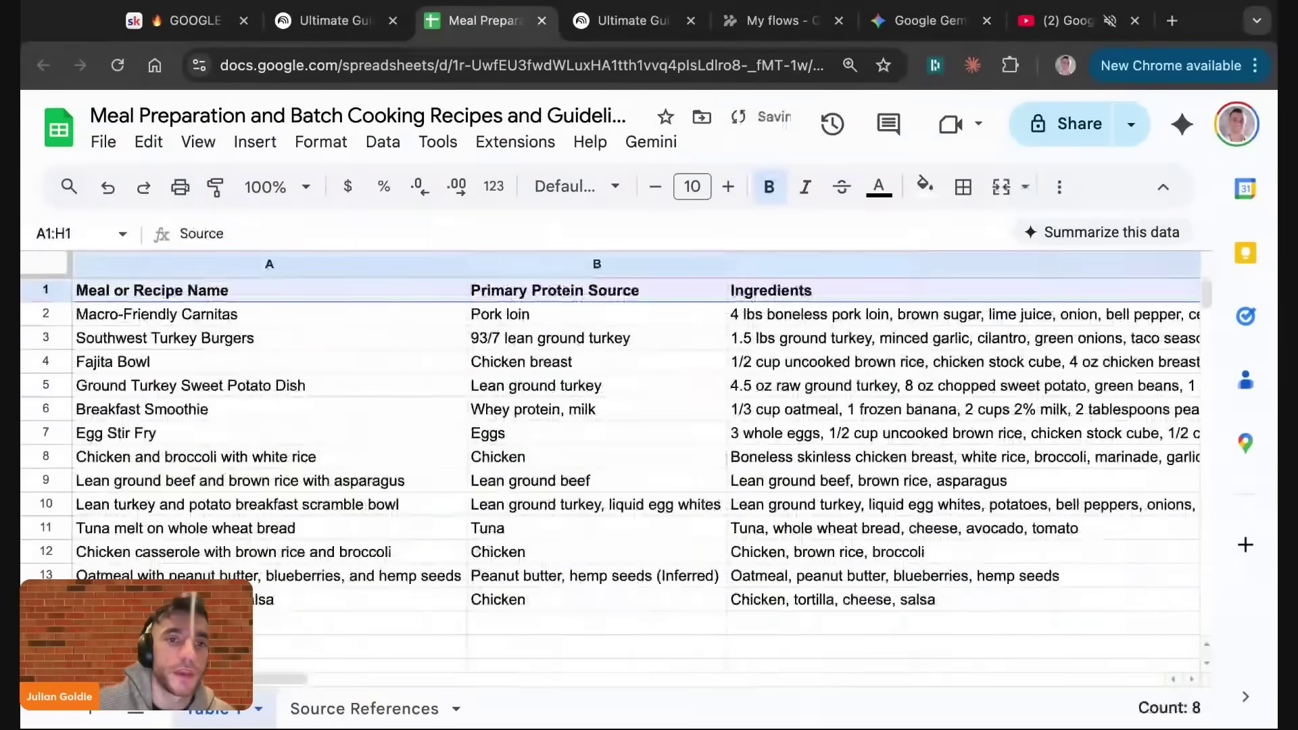
key(super+Left)
scroll(404, 414, right, 4)
scroll(405, 414, right, 10)
scroll(406, 414, left, 14)
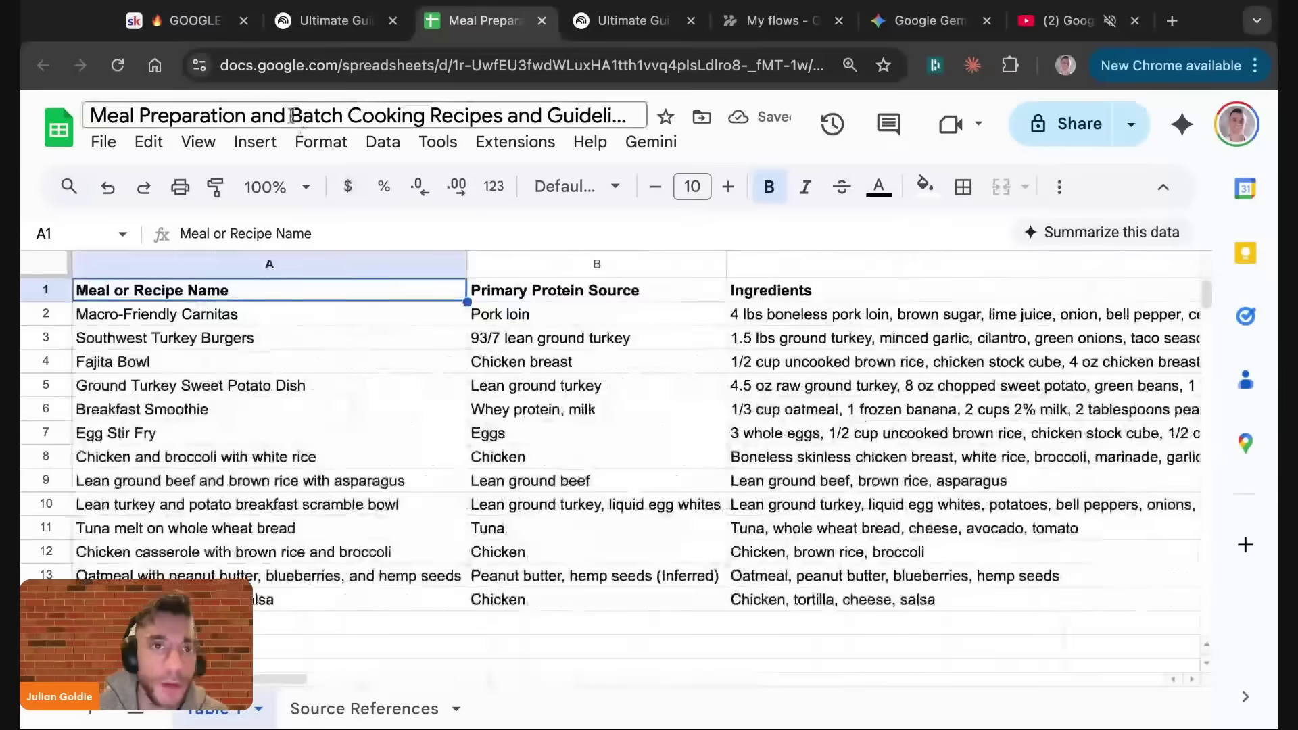
Step: Return to the Skool plan, skim past the first belief, and highlight the heading of BELIEF #2 on having tried AI tools before
click(188, 20)
scroll(556, 485, down, 10)
scroll(557, 484, down, 12)
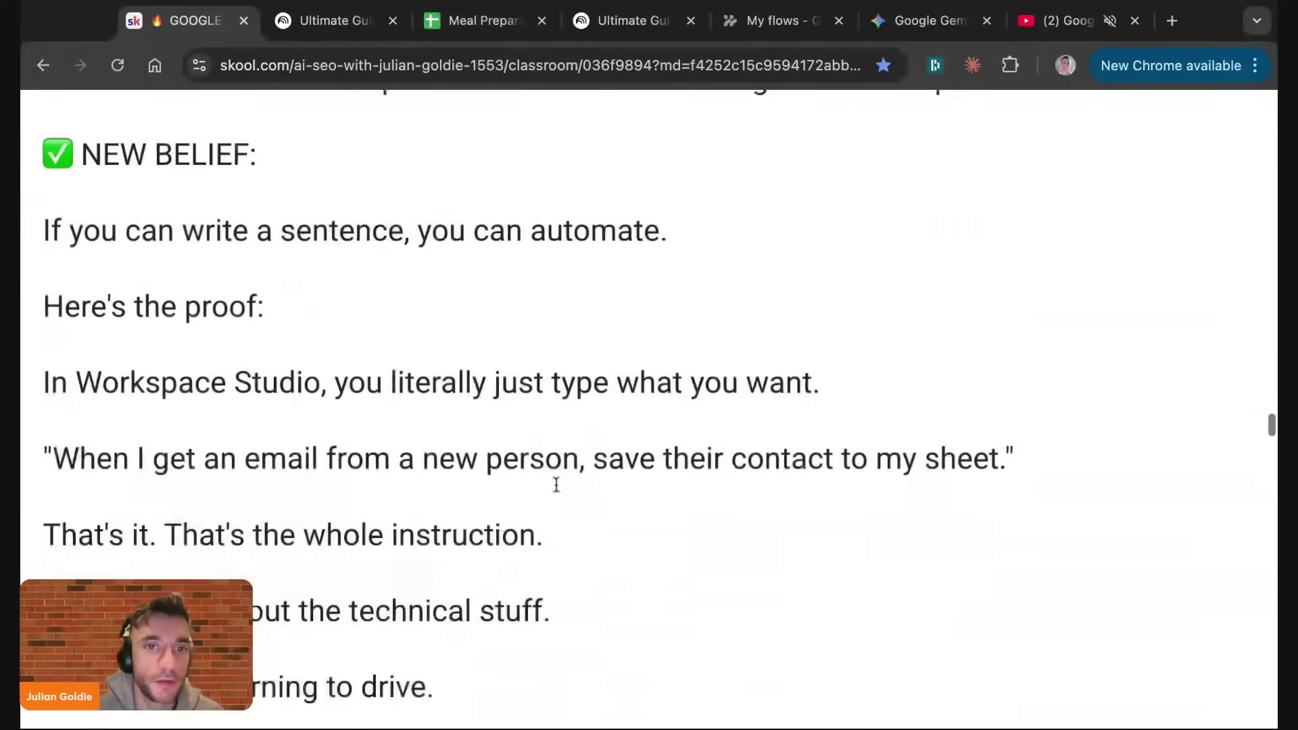
scroll(556, 484, up, 3)
scroll(479, 181, down, 15)
triple_click(480, 181)
scroll(540, 270, down, 2)
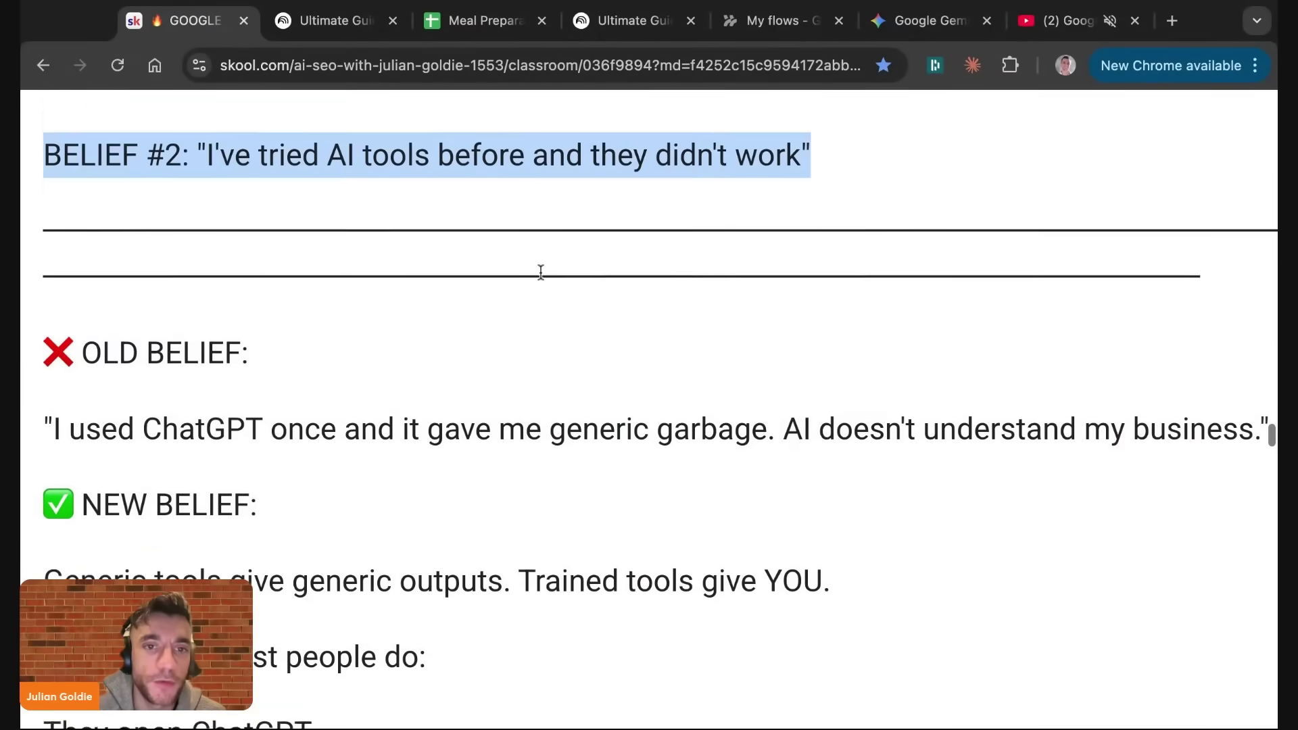
Step: Highlight the old belief about ChatGPT's generic output, followed by the new belief "Generic tools give generic outputs. Trained tools give YOU."
triple_click(524, 382)
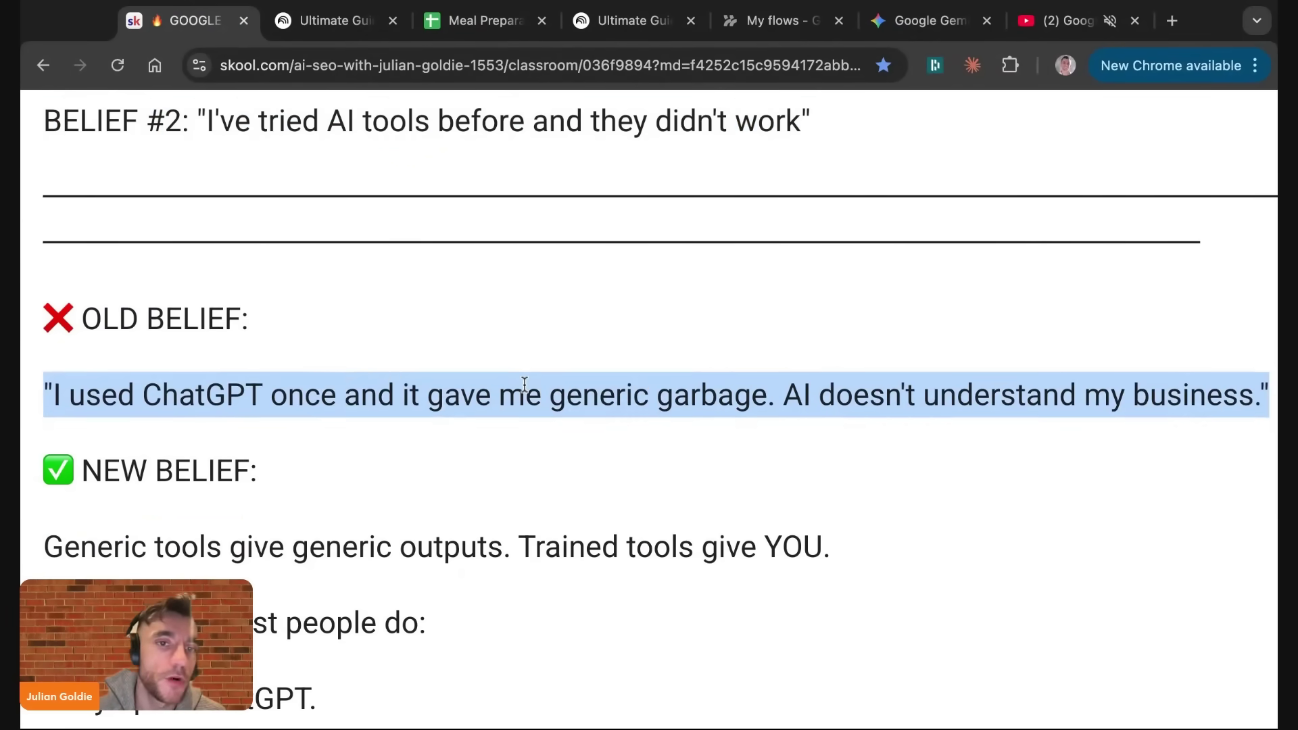
scroll(524, 382, down, 1)
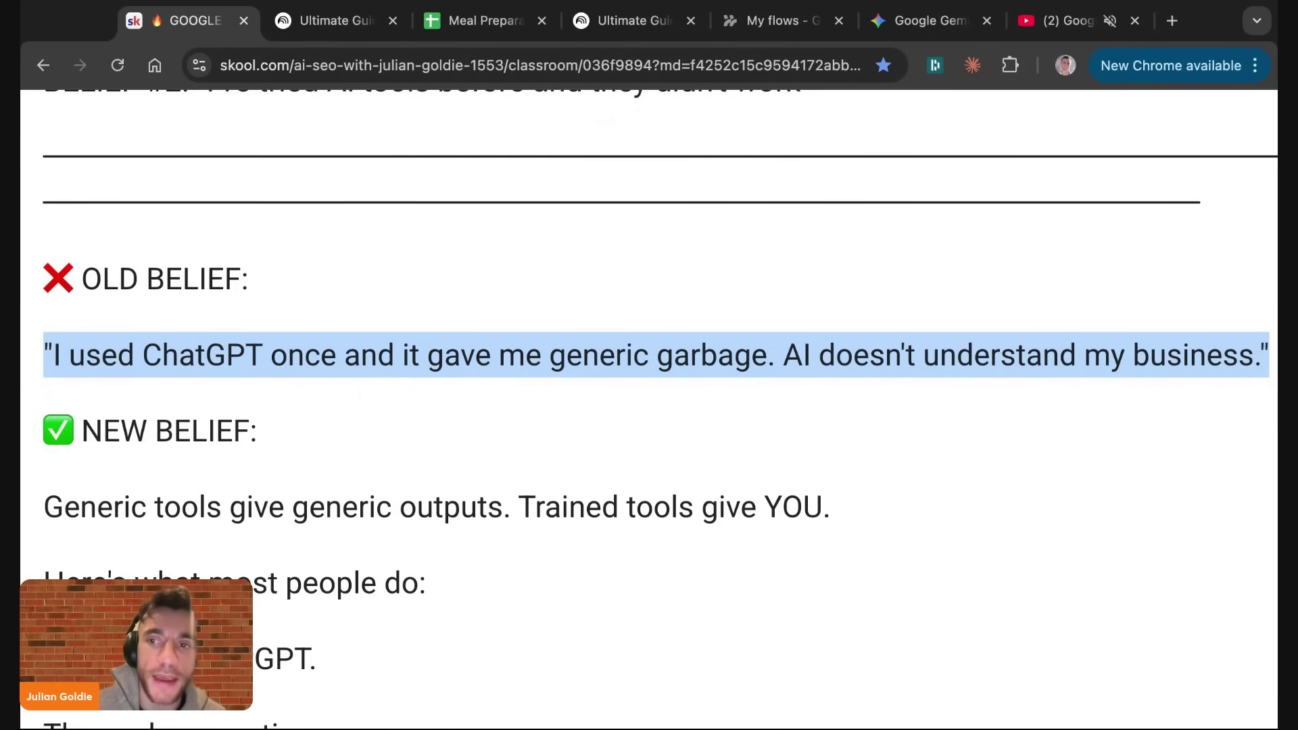
scroll(392, 332, down, 3)
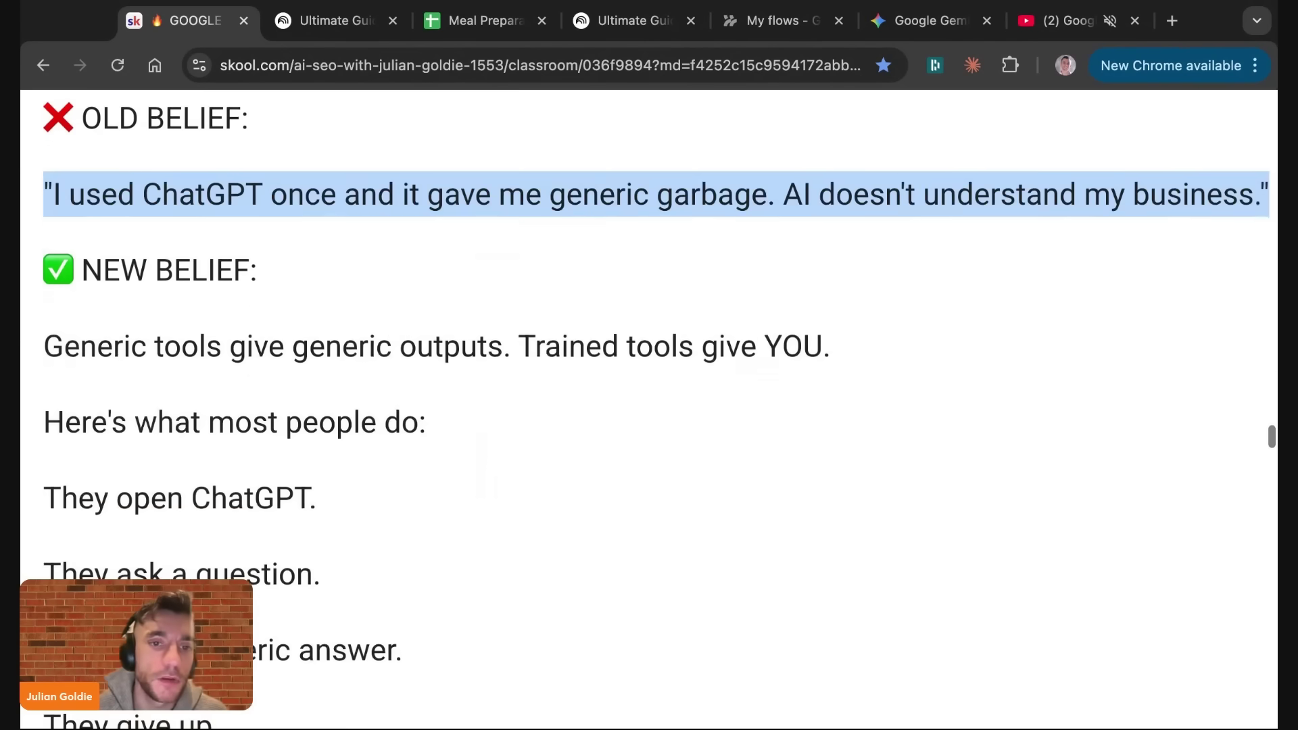
triple_click(393, 329)
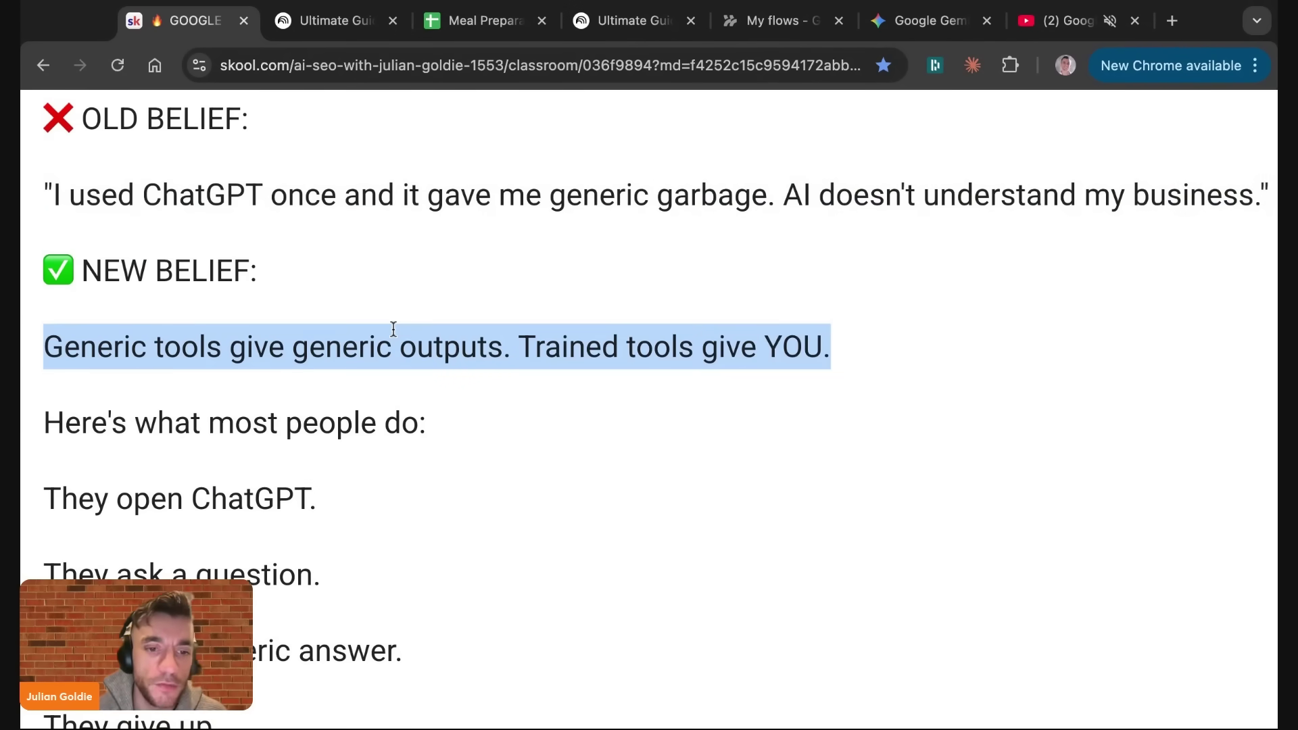
Step: Highlight the lines on what most people do, from "They open ChatGPT." through "But here's what they missed:"
scroll(274, 326, down, 2)
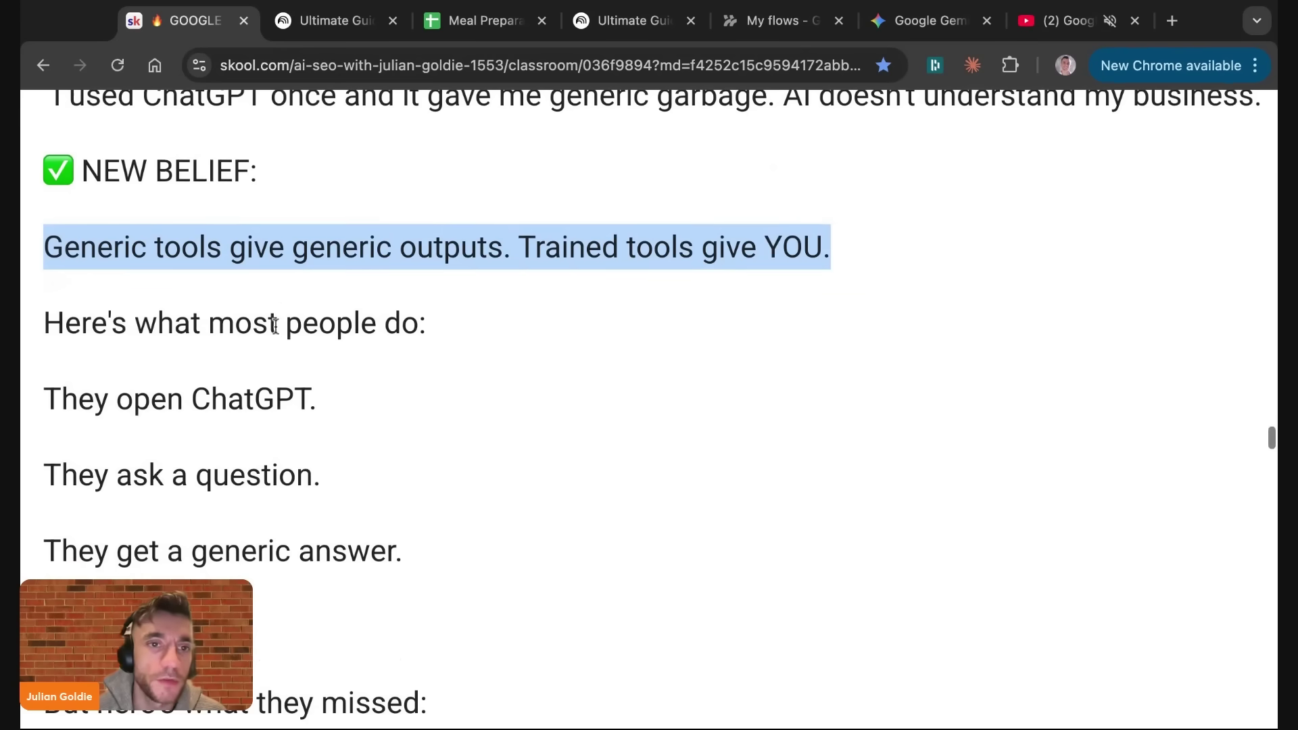
scroll(281, 345, down, 3)
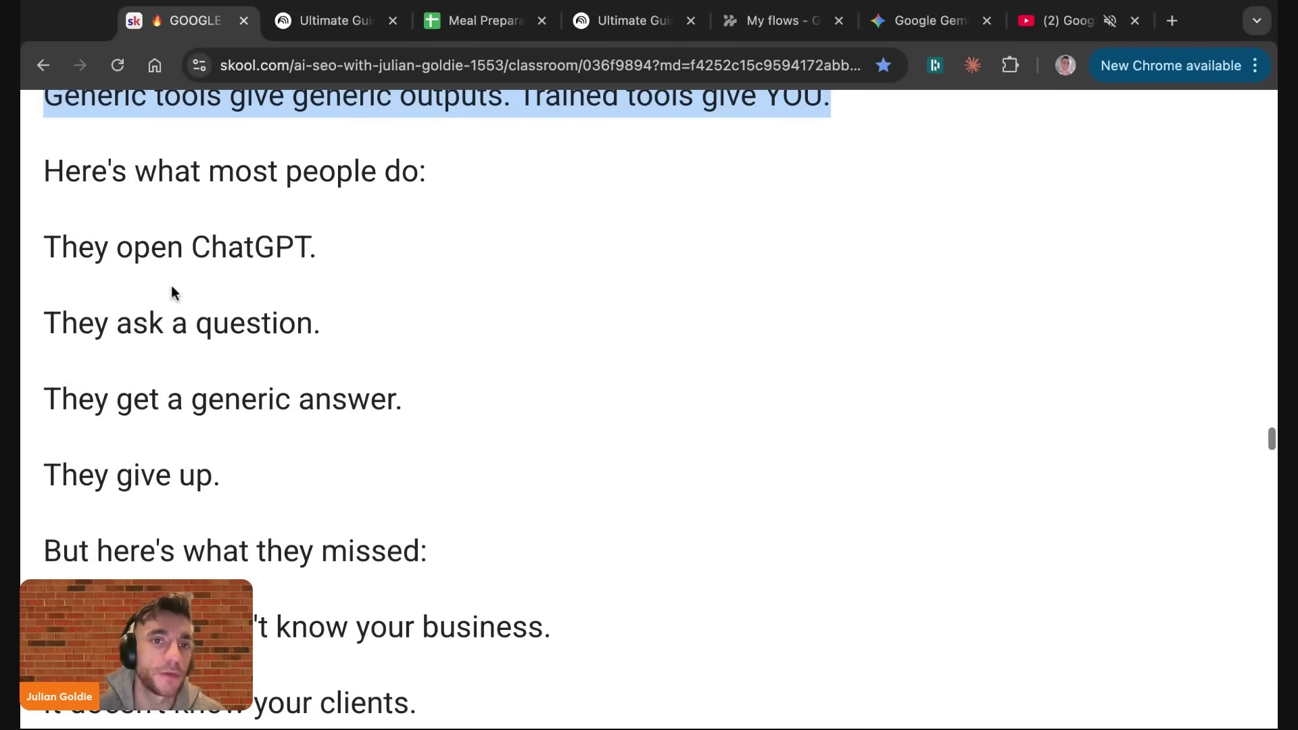
triple_click(50, 234)
key(shift+Down)
key(shift+Down)
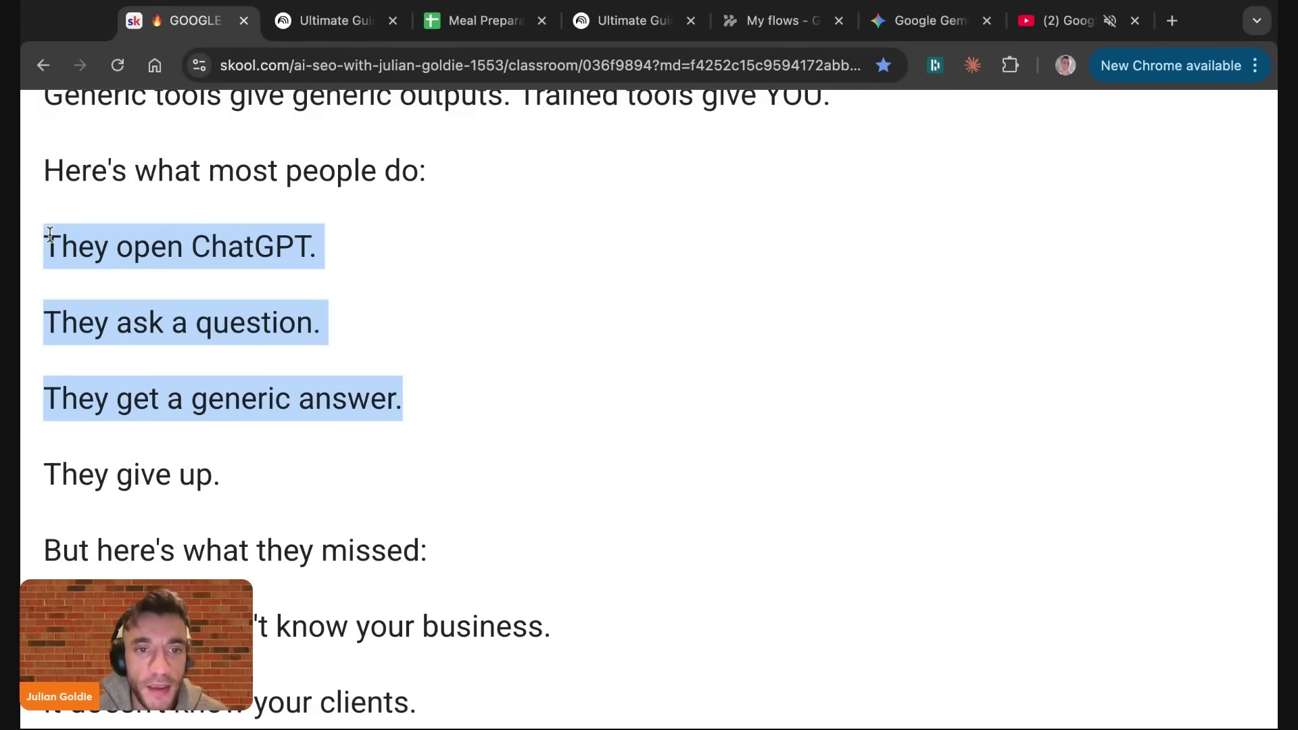
drag(473, 400, 478, 546)
scroll(478, 547, down, 3)
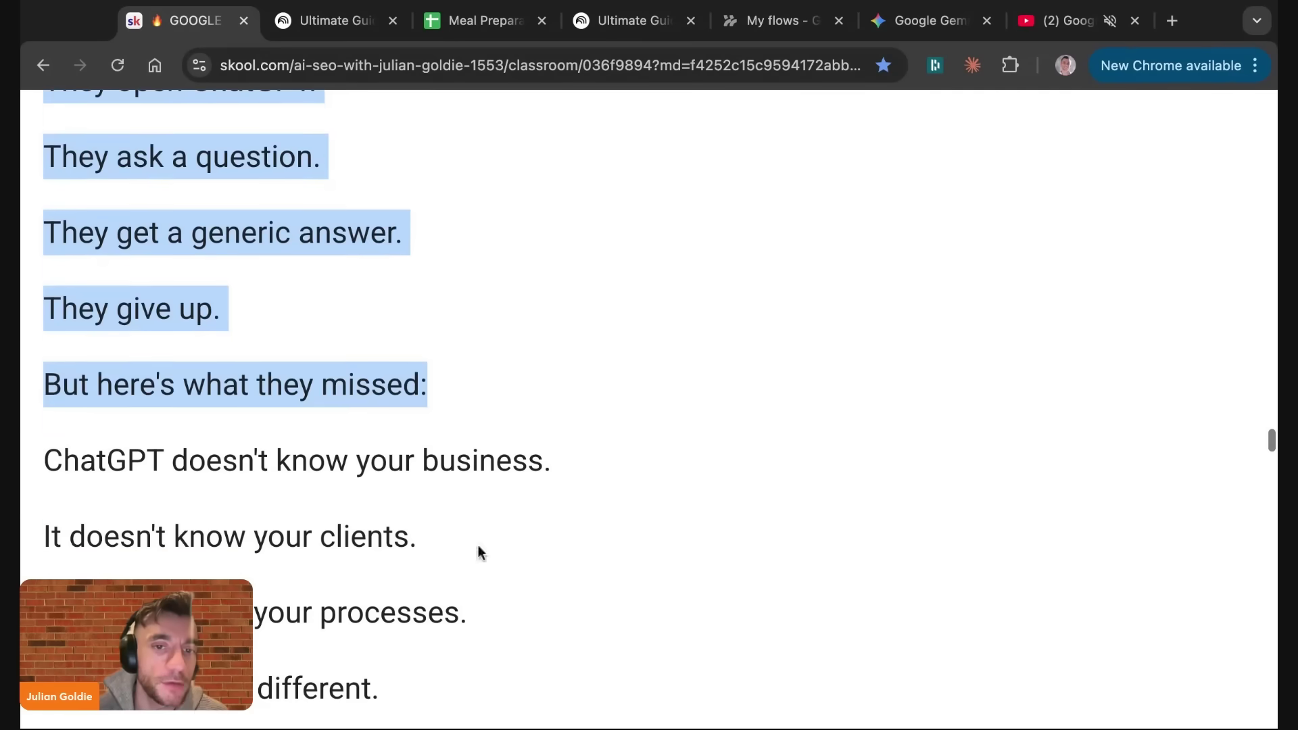
click(368, 405)
Step: Highlight in turn the lines on ChatGPT not knowing your business, clients and processes, ending with "NotebookLM is different."
scroll(369, 405, down, 2)
triple_click(379, 361)
scroll(380, 359, down, 2)
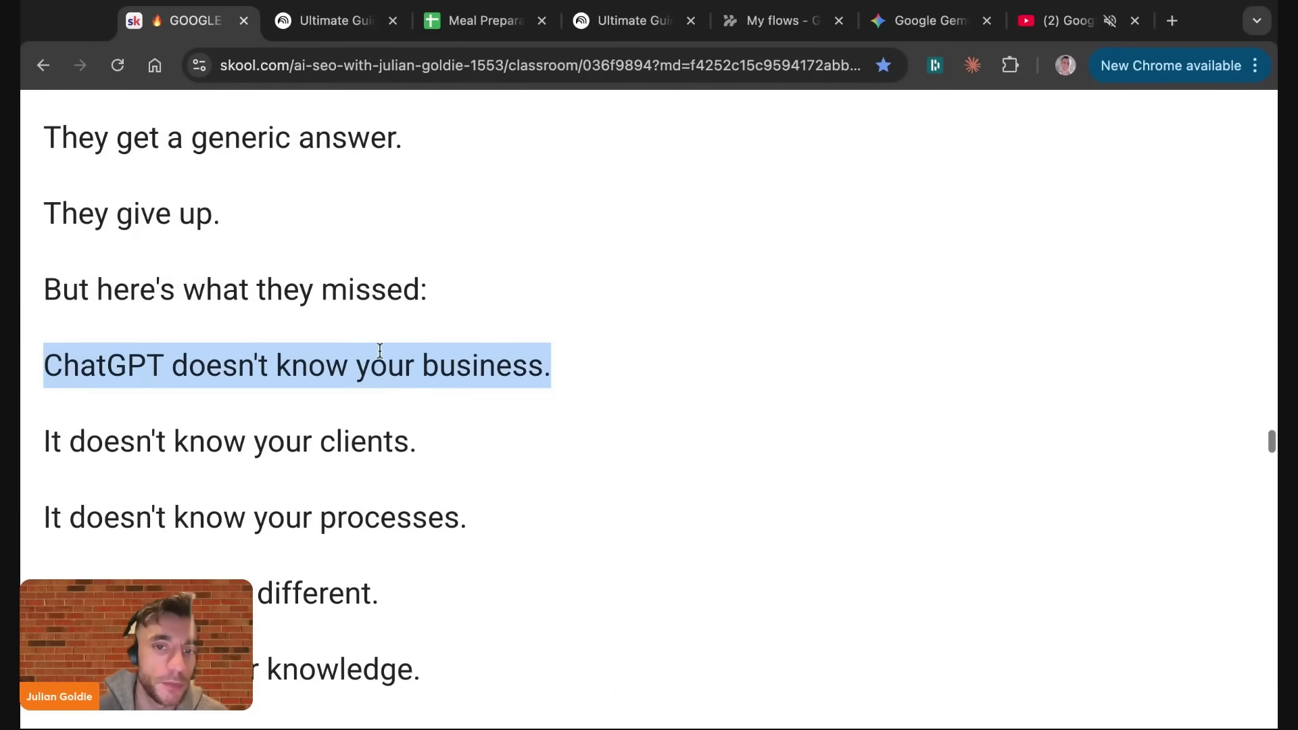
click(352, 362)
triple_click(351, 362)
scroll(377, 327, down, 2)
triple_click(392, 301)
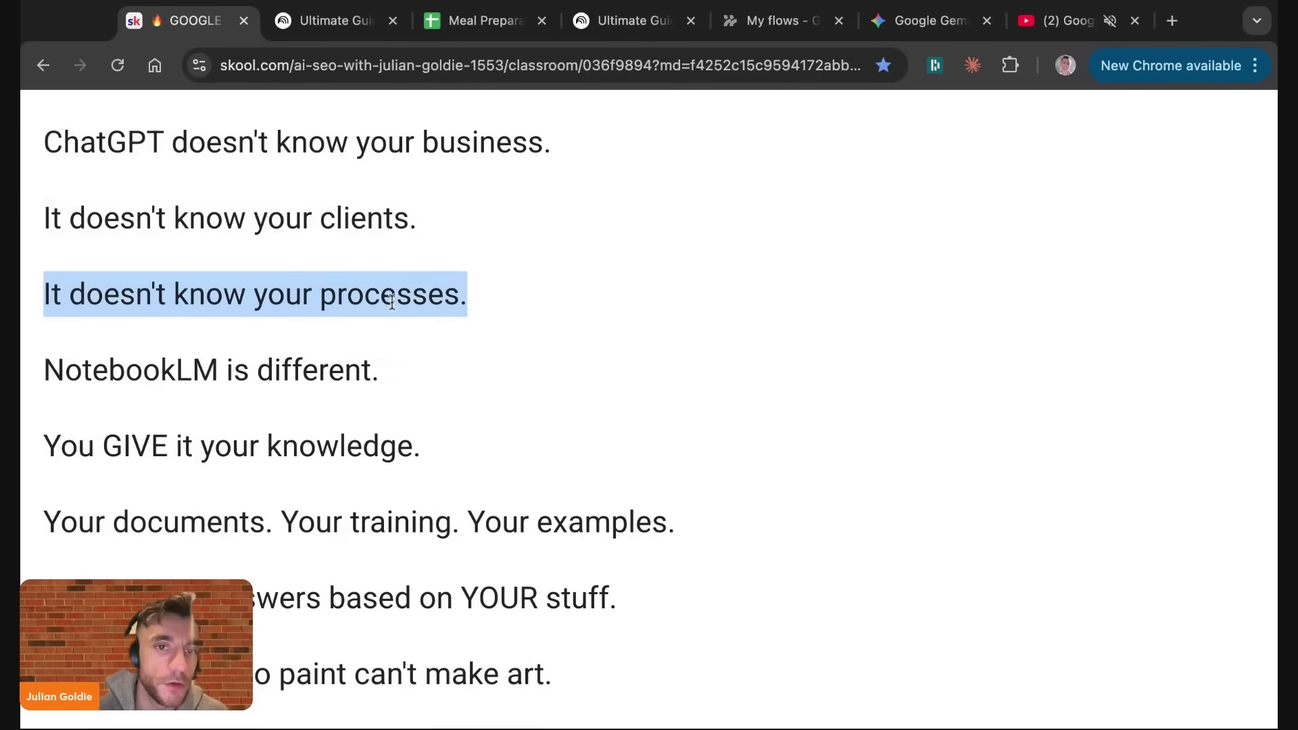
triple_click(345, 373)
scroll(352, 365, down, 4)
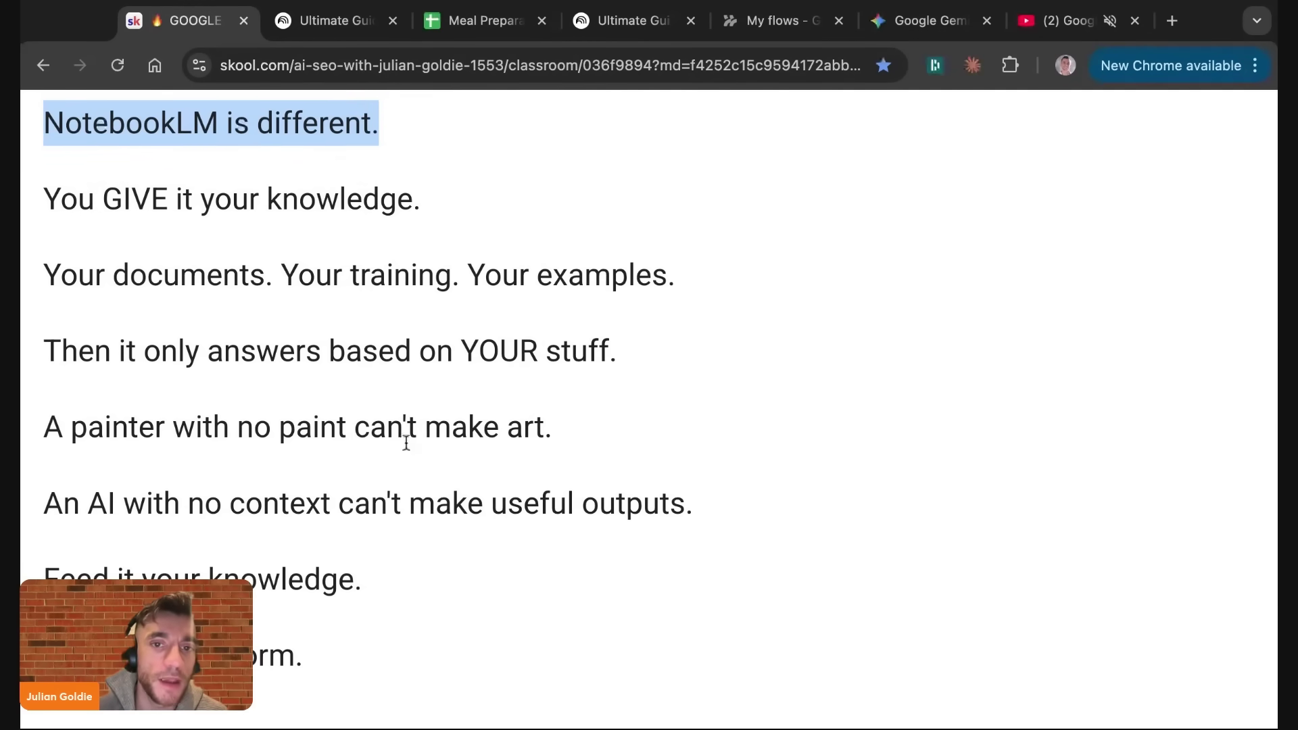
Step: Read to the end of Belief #2, highlight "Watch it transform.", and skim the following beliefs up to BELIEF #7
scroll(407, 443, down, 3)
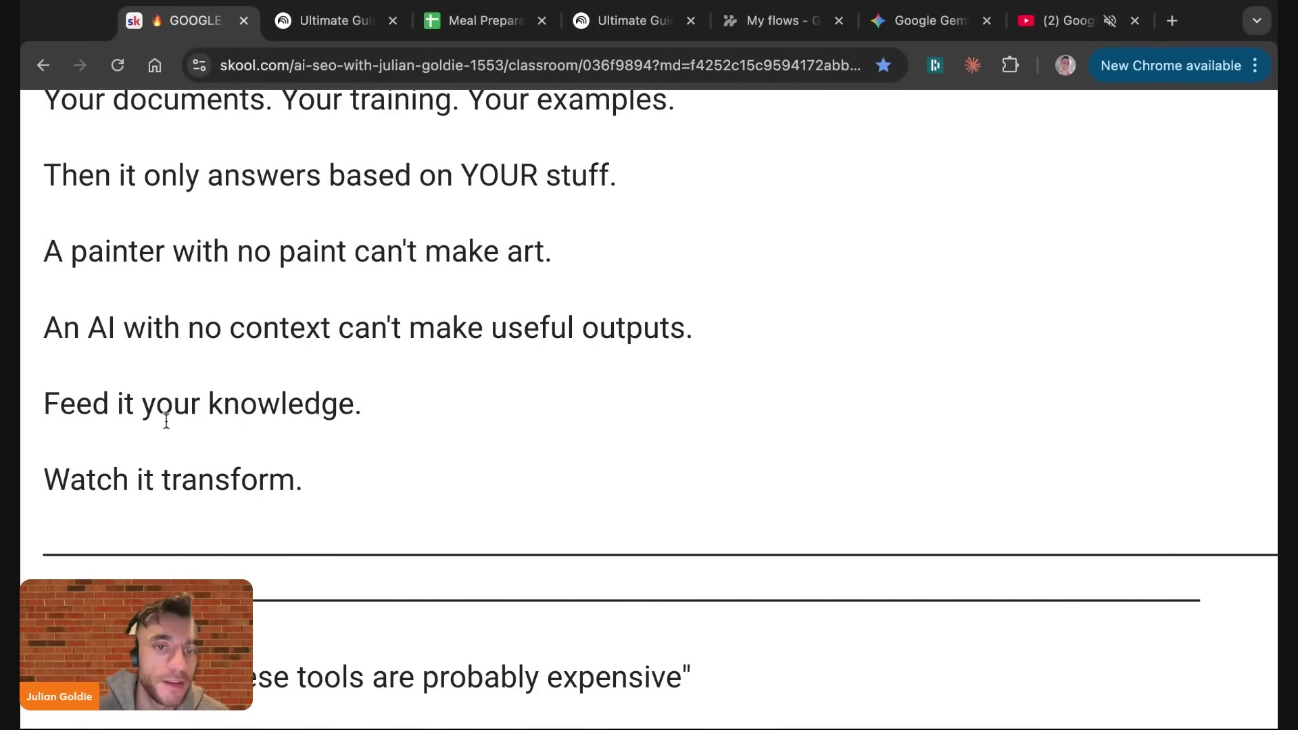
triple_click(39, 480)
scroll(39, 480, down, 20)
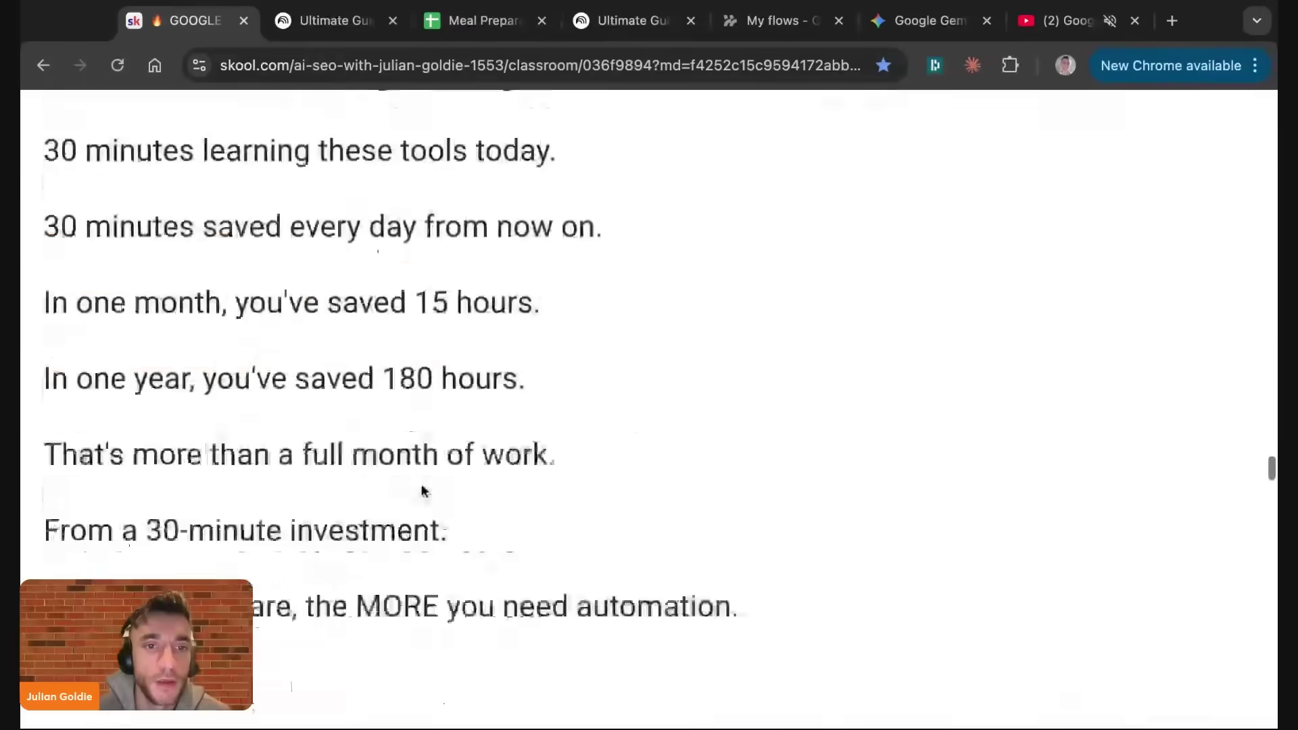
scroll(419, 441, up, 15)
scroll(356, 192, down, 1)
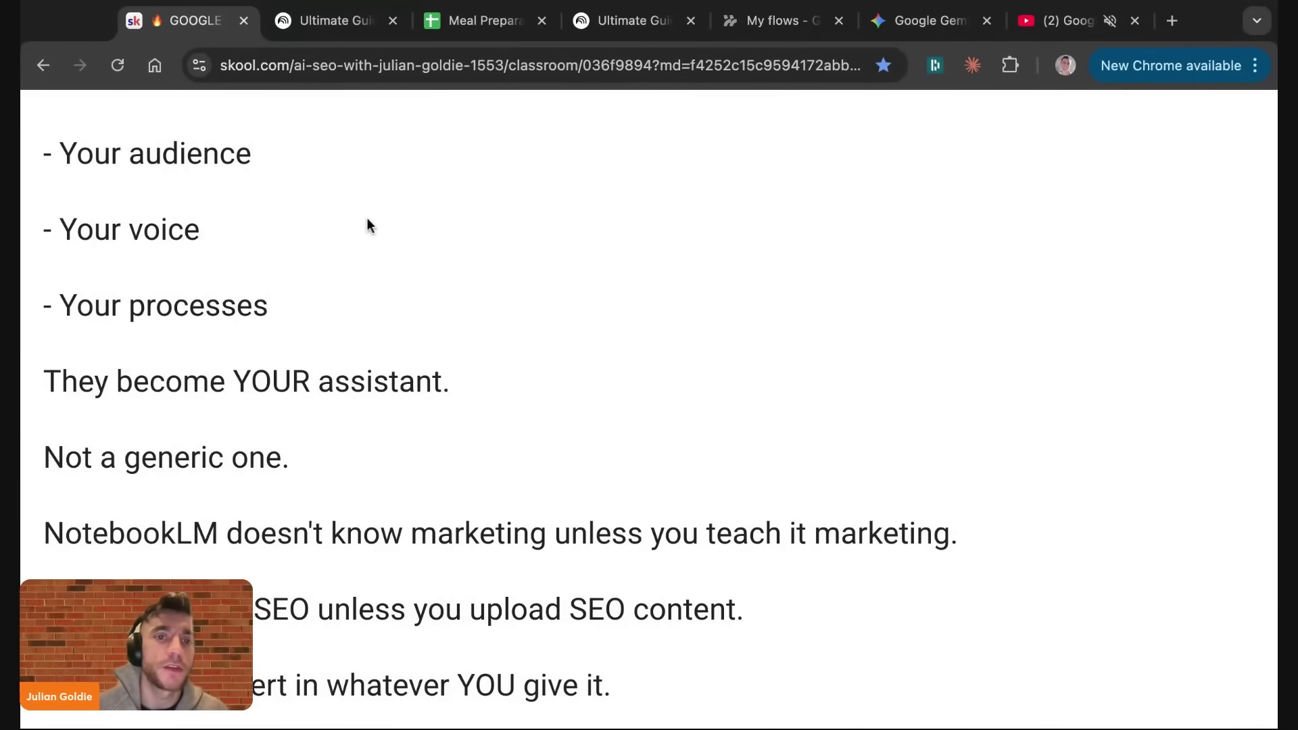
scroll(367, 219, down, 5)
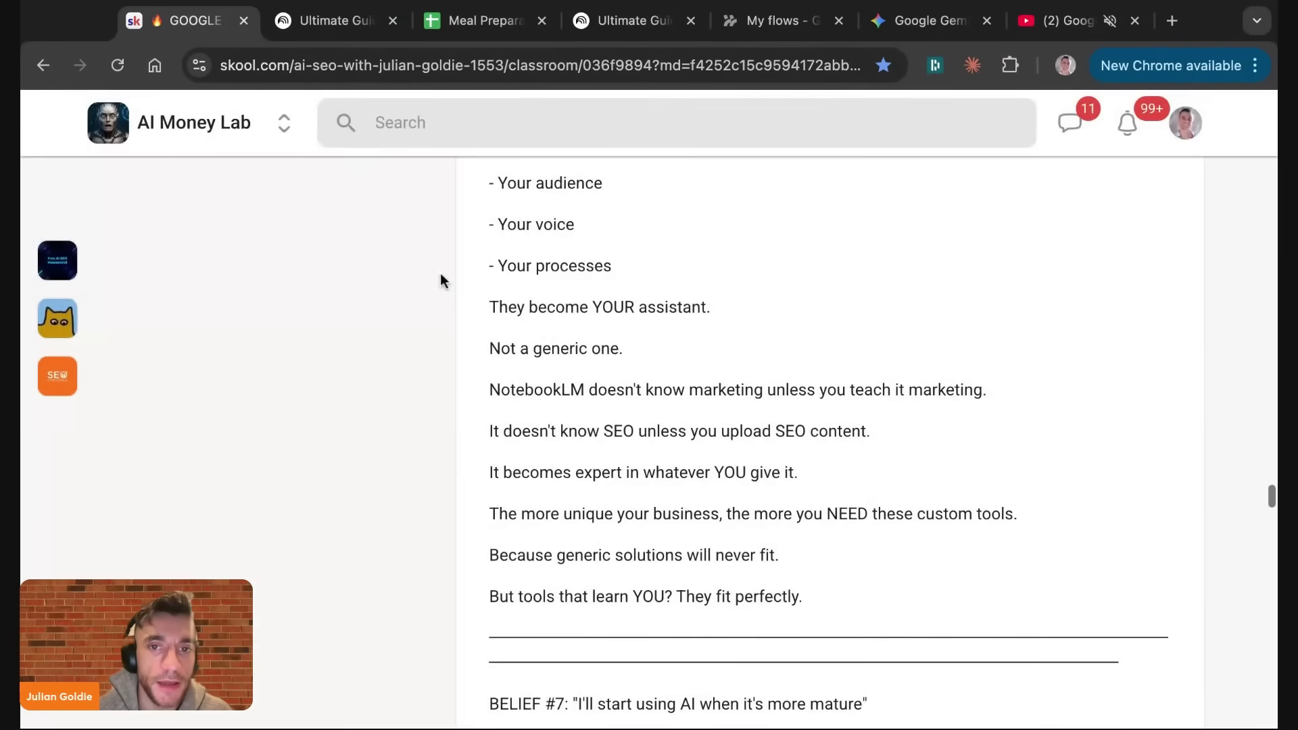
Step: Go to the AI Money Lab community home page and look through its feed of posts
scroll(458, 290, up, 20)
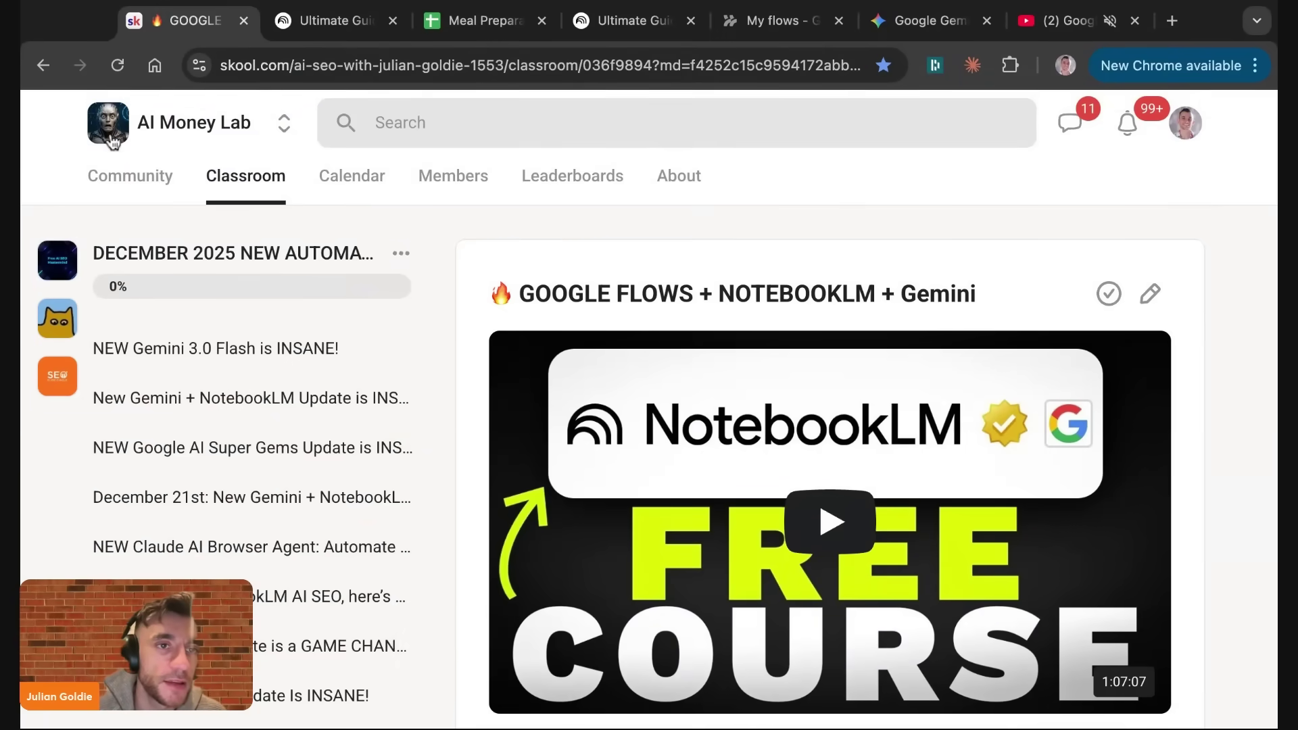
click(111, 141)
scroll(748, 388, down, 4)
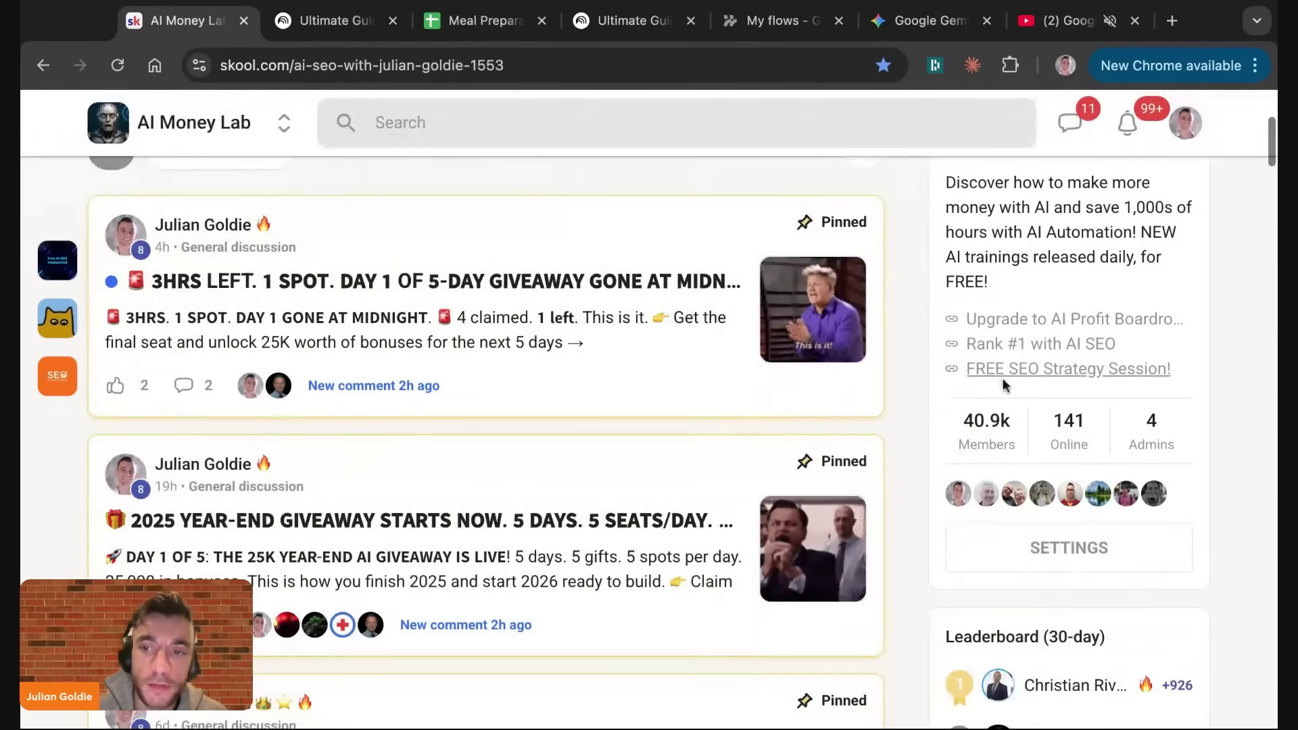
scroll(779, 380, down, 10)
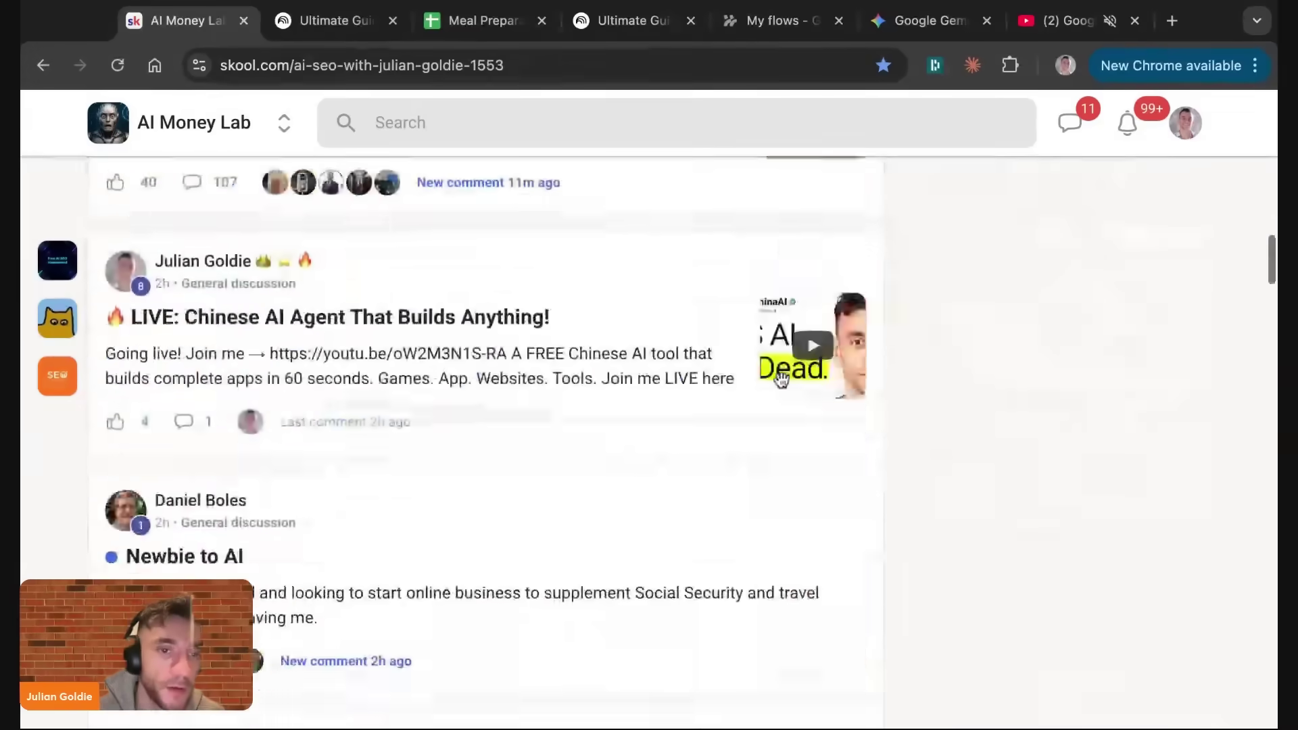
scroll(781, 380, down, 20)
scroll(339, 380, up, 20)
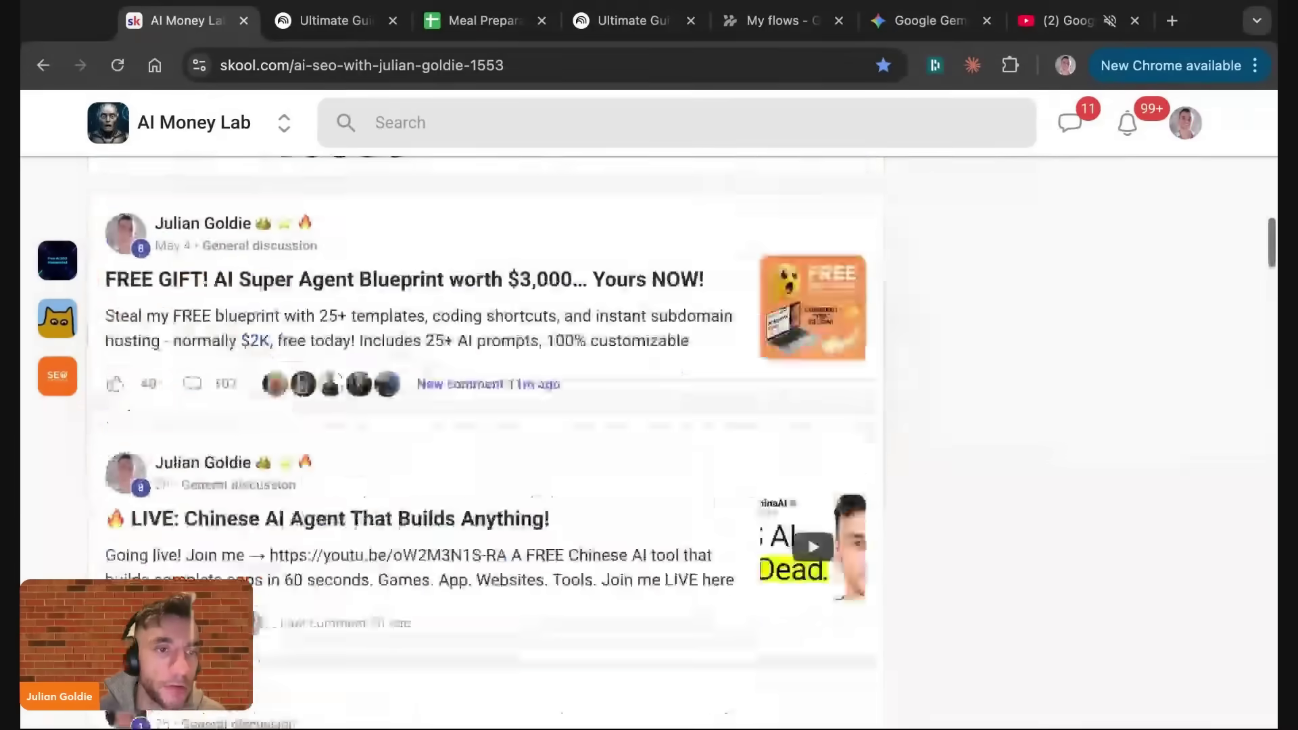
scroll(781, 379, up, 10)
Step: Open the classroom's "DECEMBER 2025 NEW AUTOMATIONS" course, browse its lessons, and open "Google Antigravity: FREE AI Vibe Coding Tool"
click(250, 196)
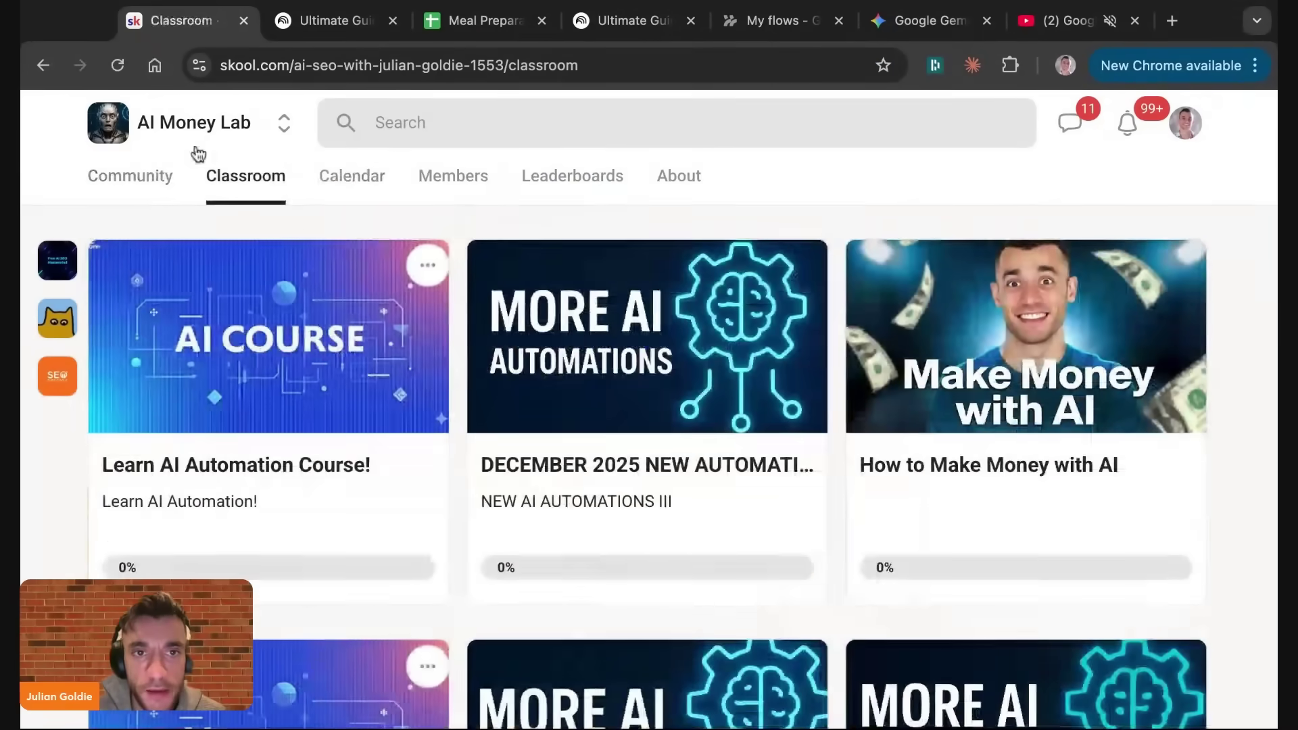
click(576, 336)
scroll(237, 361, down, 7)
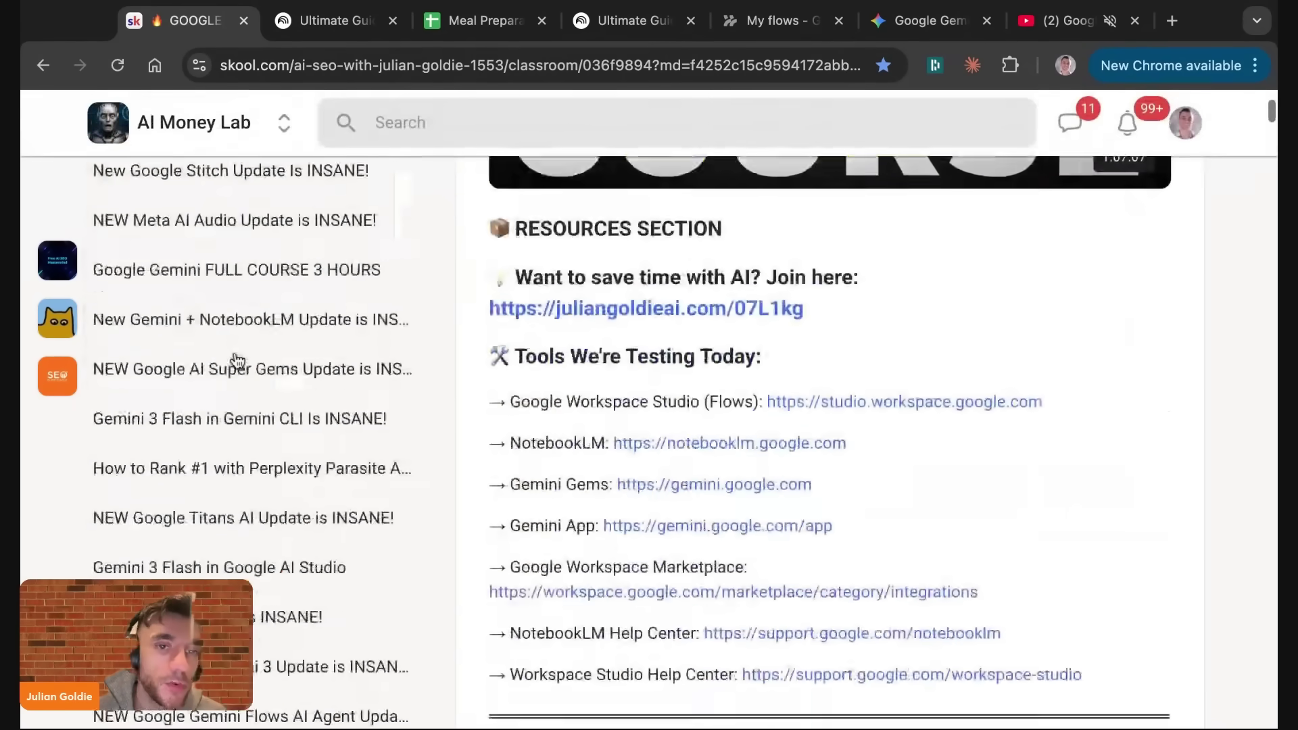
scroll(238, 361, down, 15)
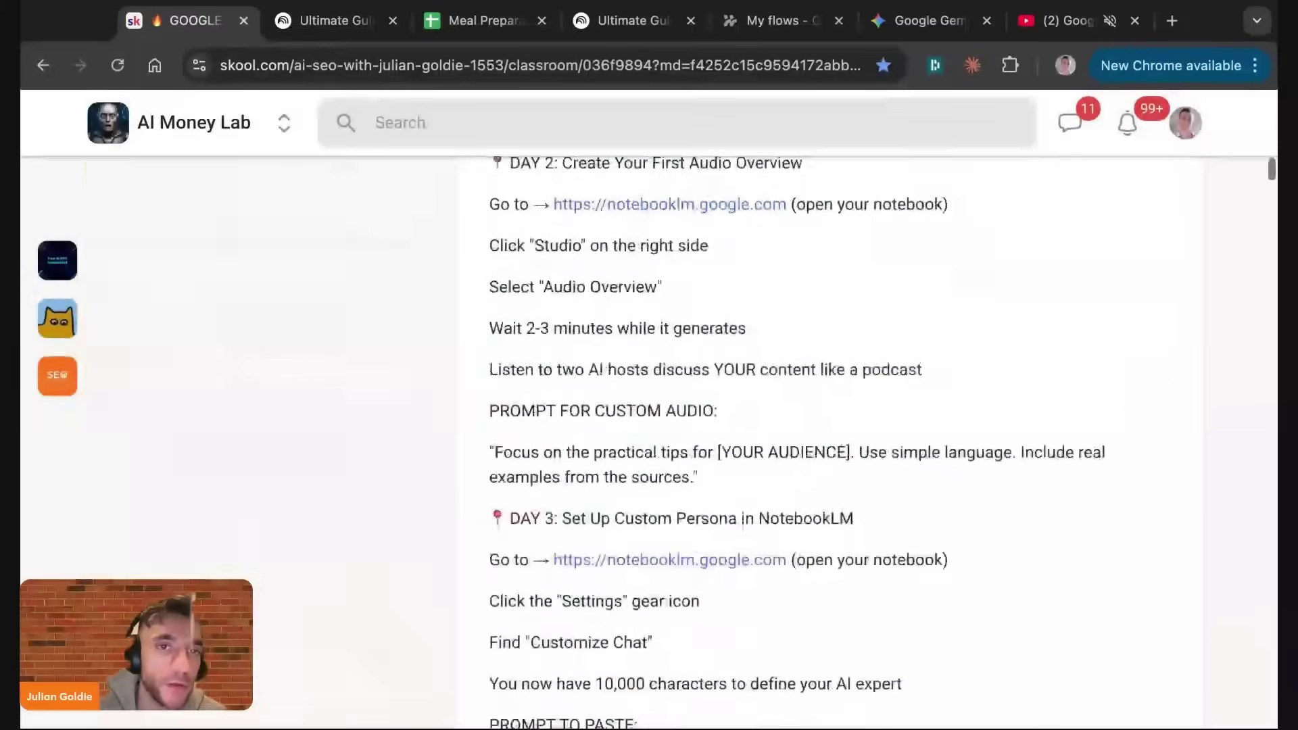
scroll(237, 361, up, 10)
scroll(238, 351, down, 6)
click(237, 368)
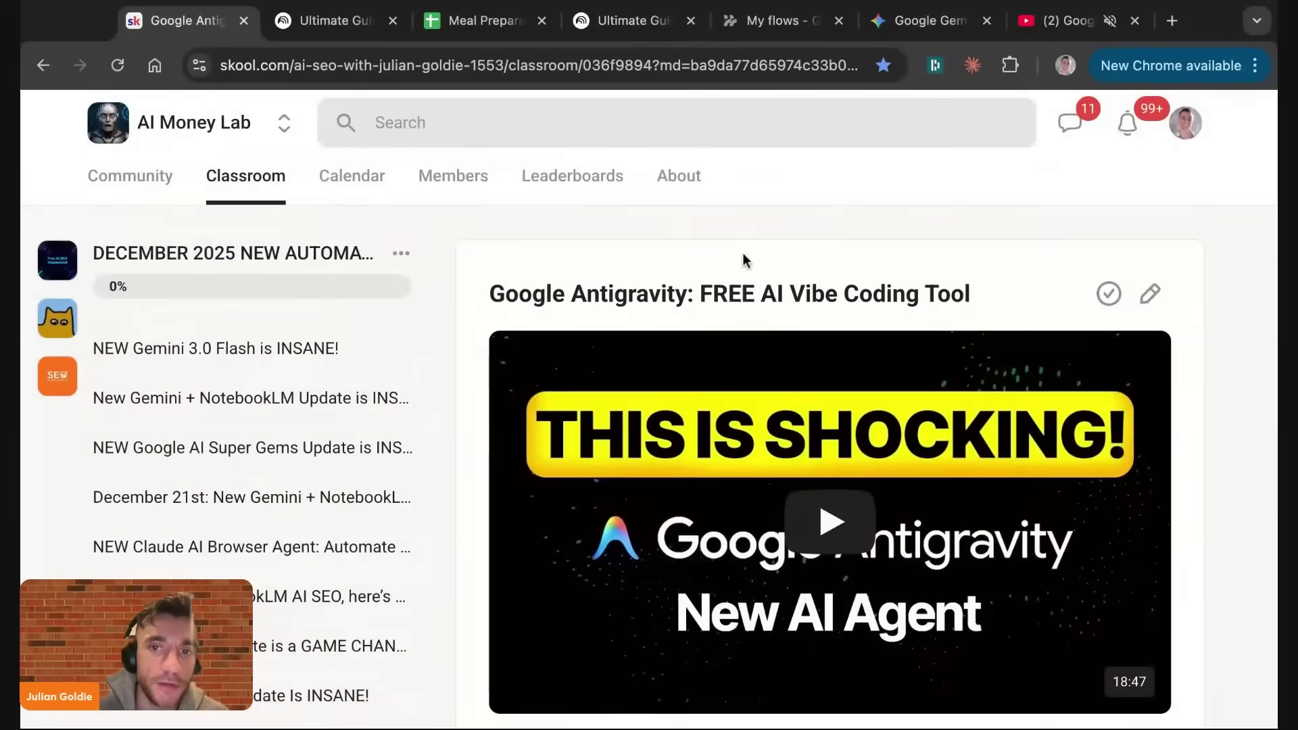
Step: Skim the Google Antigravity lesson notes and highlight the introduction to "THE GOLDIE GRAVITY LAUNCH FRAMEWORK" before reading through its phases
scroll(745, 260, down, 20)
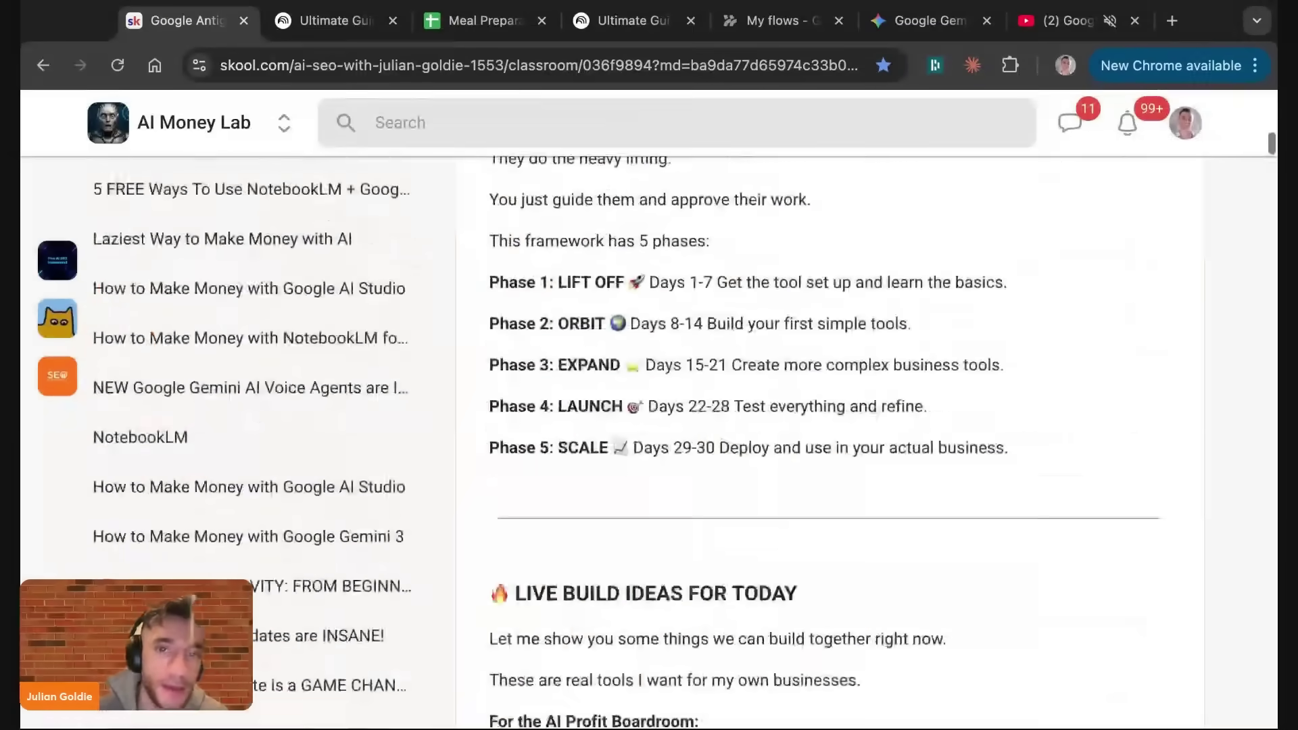
scroll(736, 277, down, 12)
scroll(736, 277, up, 20)
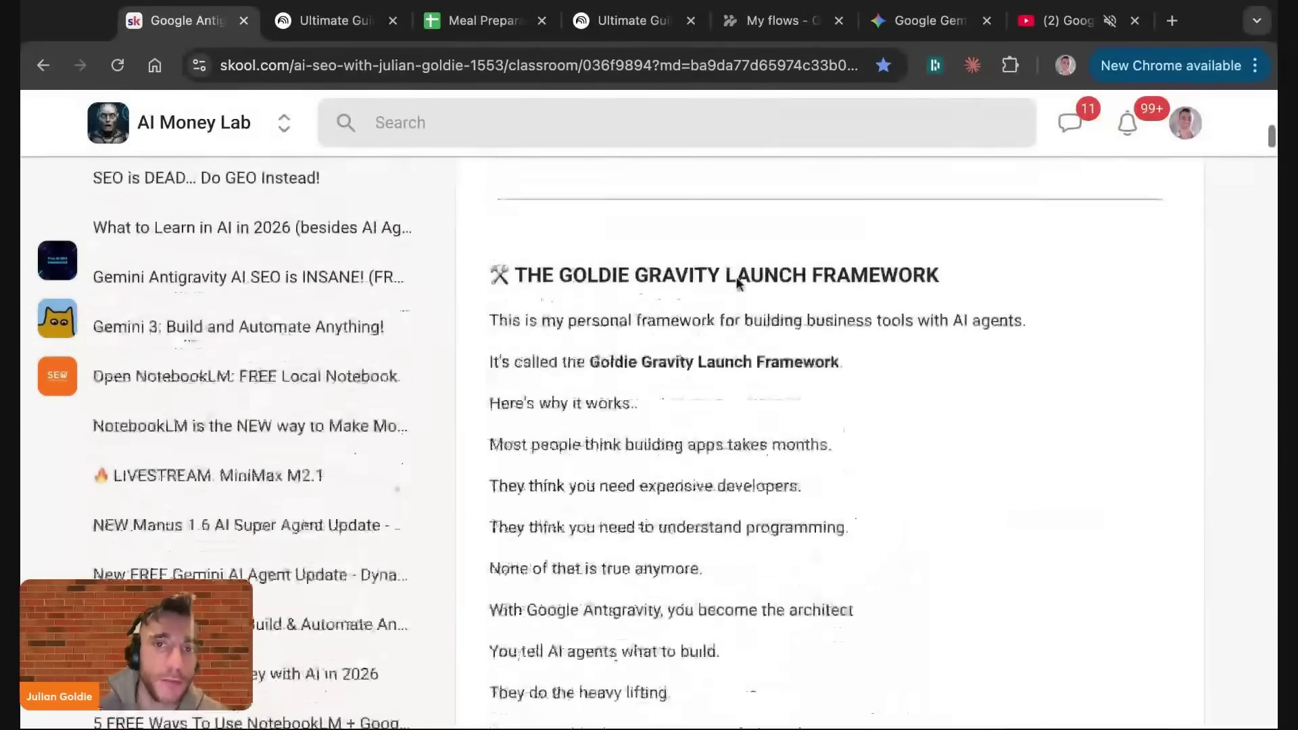
scroll(736, 278, up, 1)
drag(491, 313, 998, 325)
scroll(626, 305, down, 18)
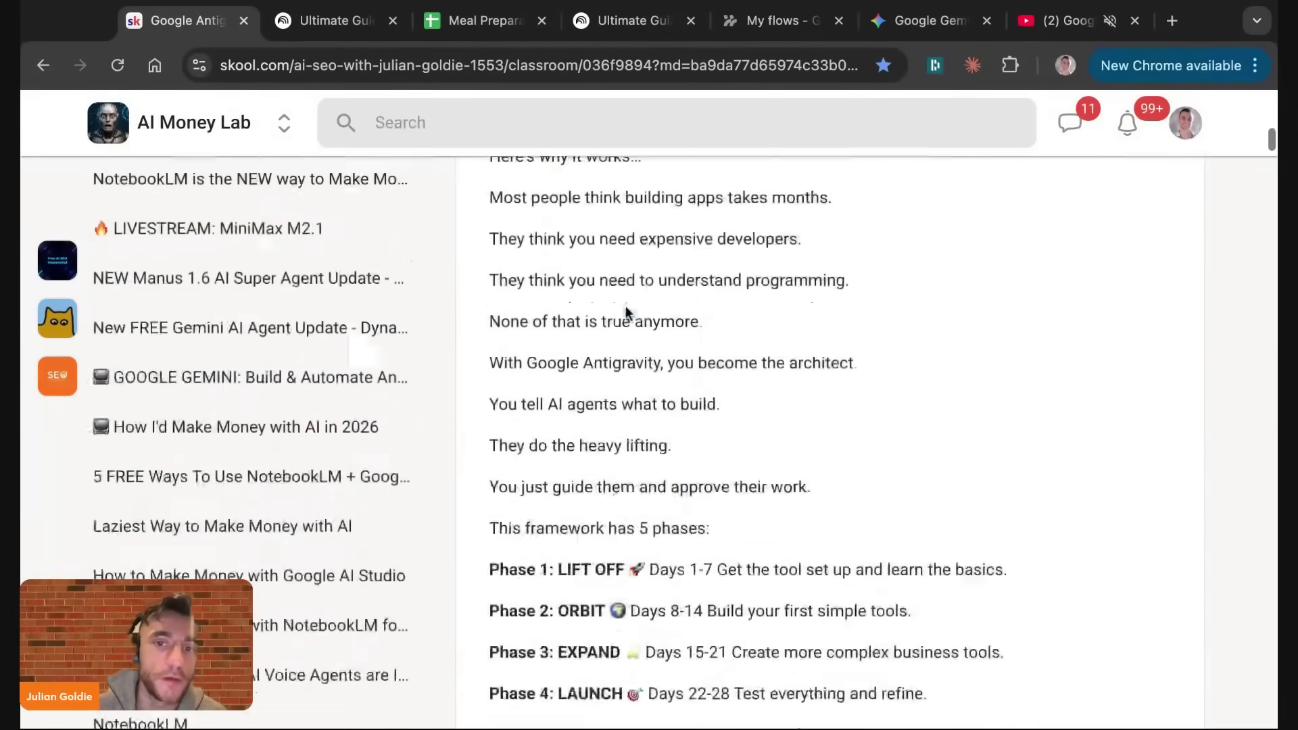
Step: Open the lesson "Microsoft AI Agent: Automate ANYTHING!" and skim its resources, its Azure AI Foundry SOP and the rest of the lesson list
click(358, 421)
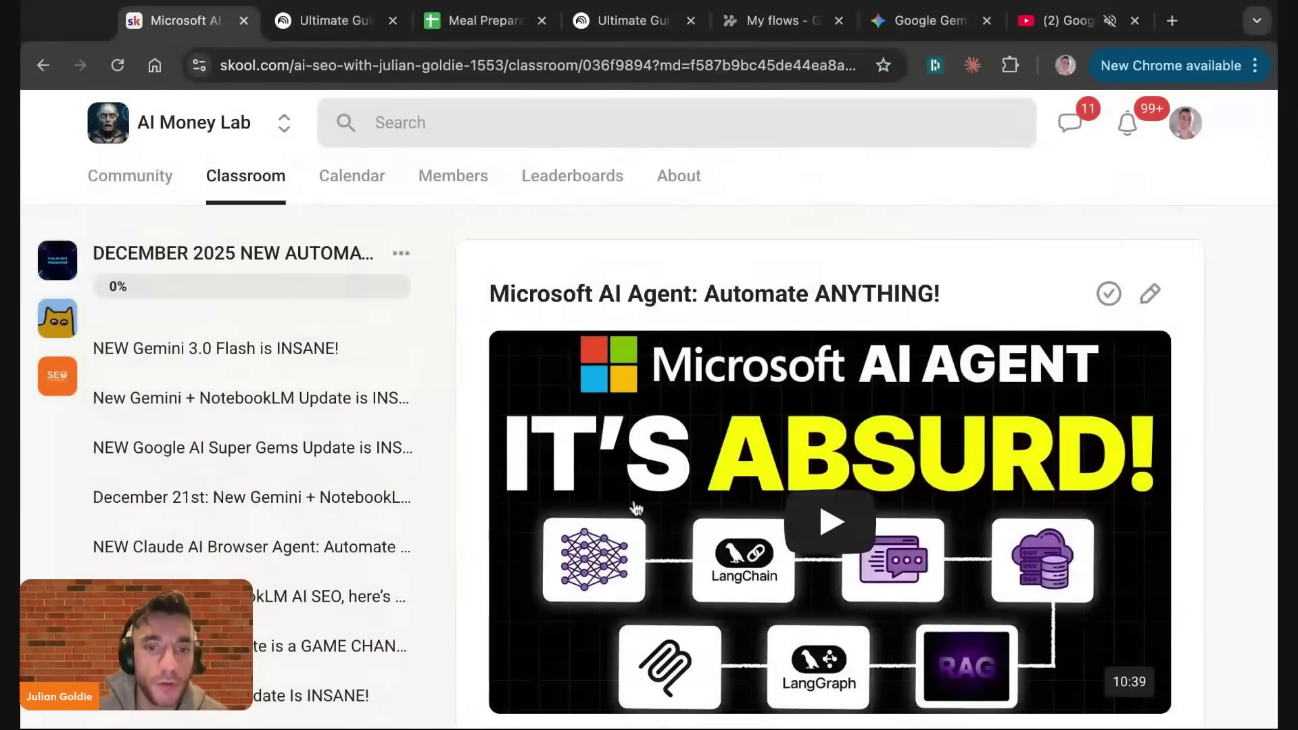
scroll(636, 509, down, 13)
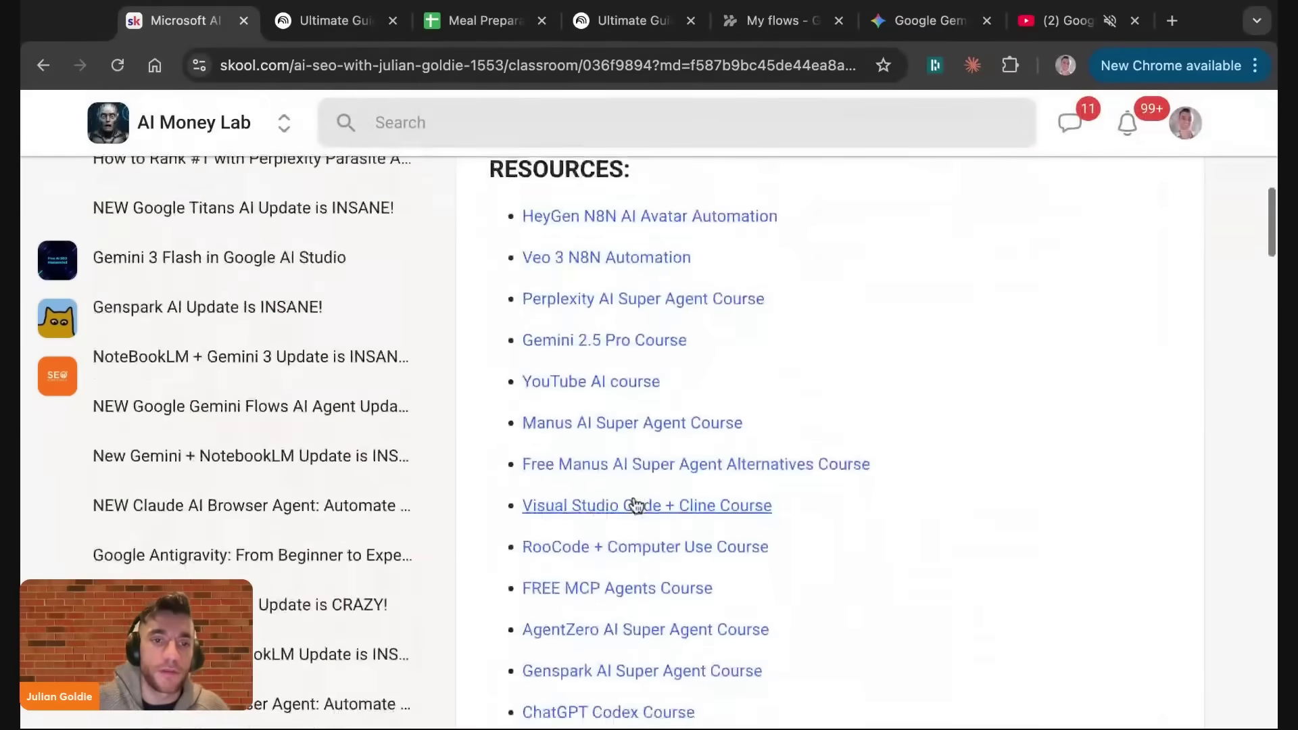
scroll(261, 524, down, 15)
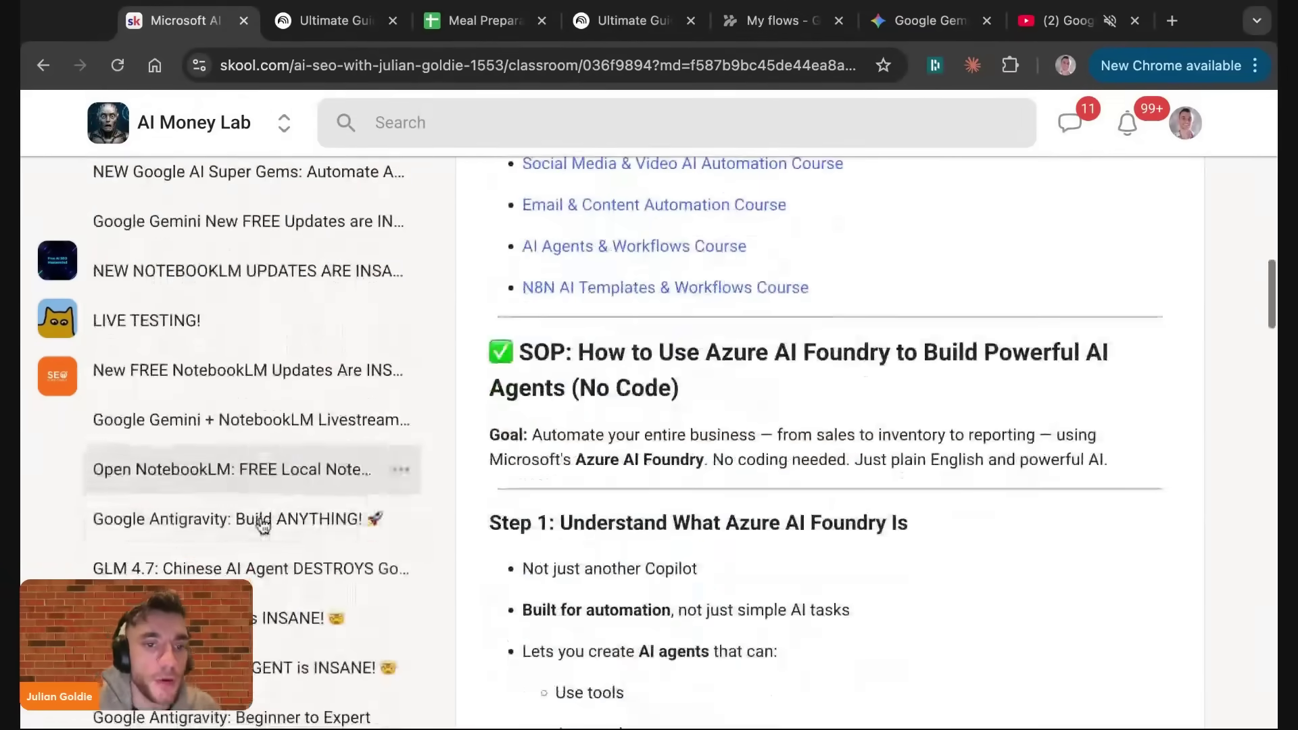
scroll(263, 525, down, 15)
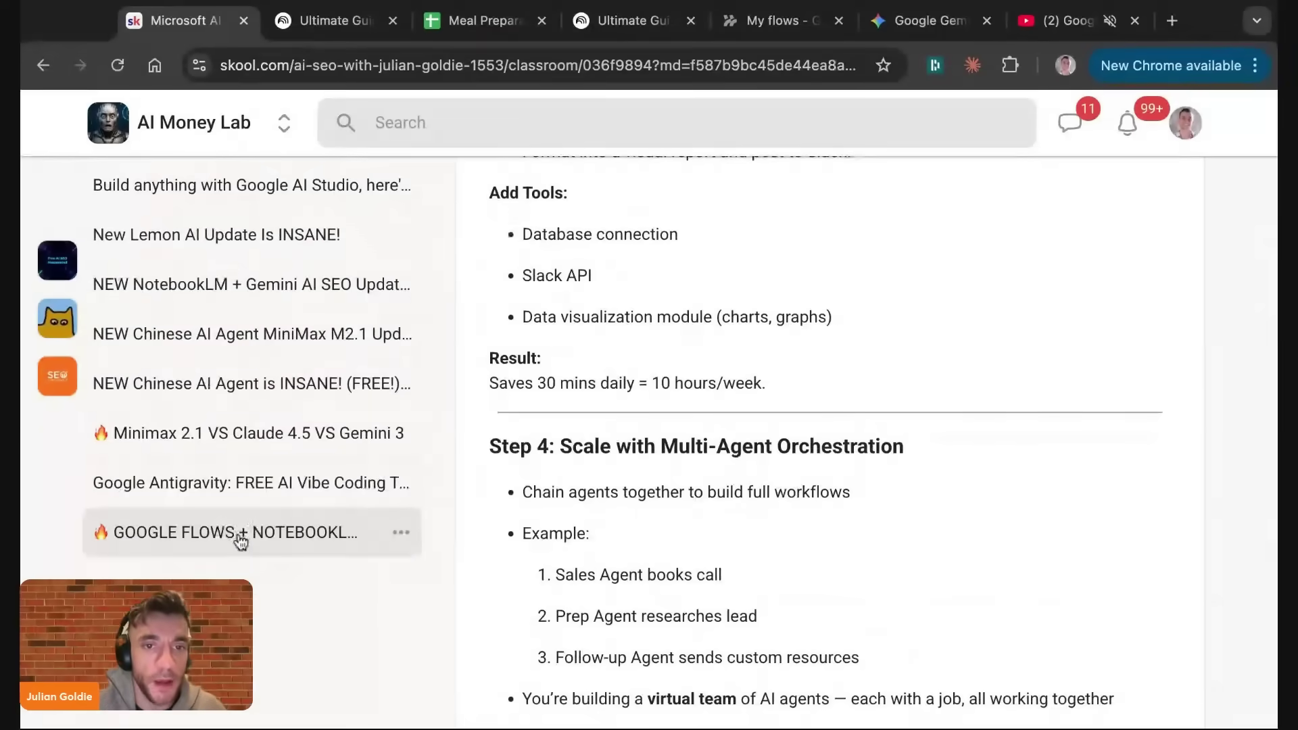
Step: Open the lesson "GOOGLE FLOWS + NOTEBOOKLM + Gemini" and highlight the old and new belief text under Belief #1
click(241, 534)
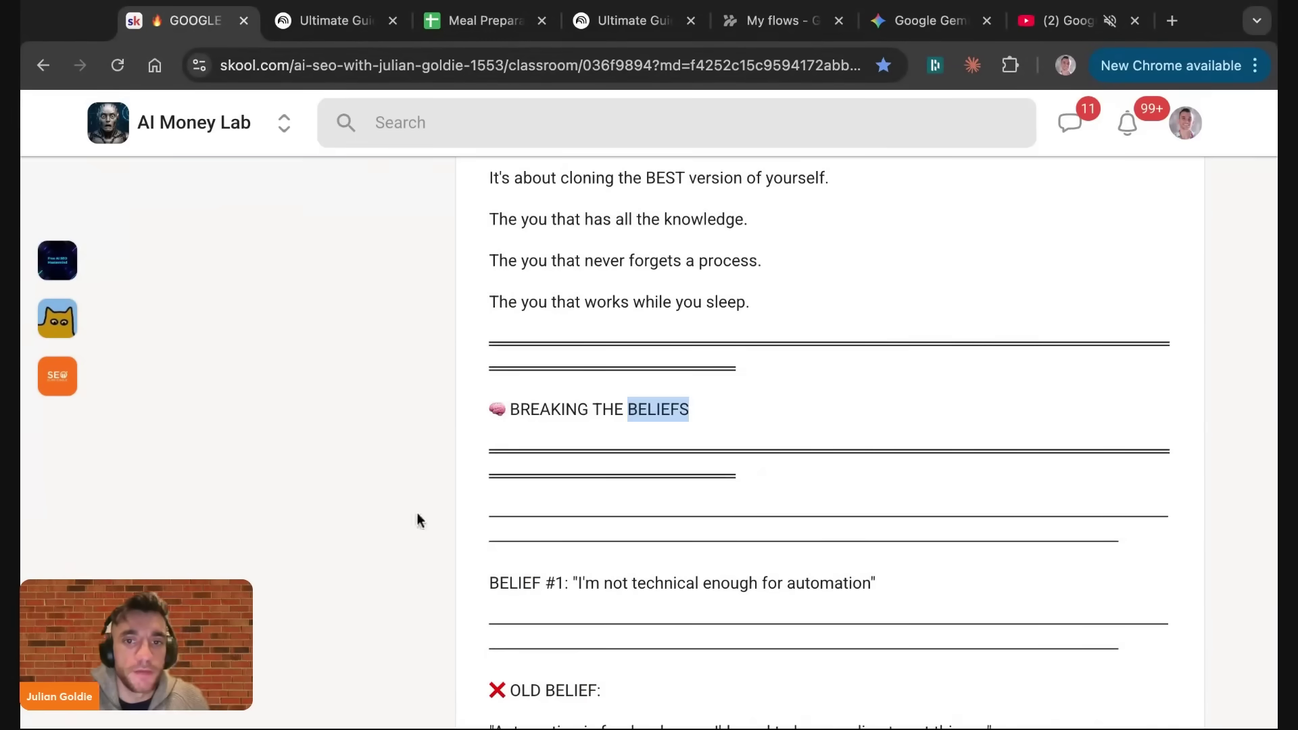
scroll(695, 538, down, 3)
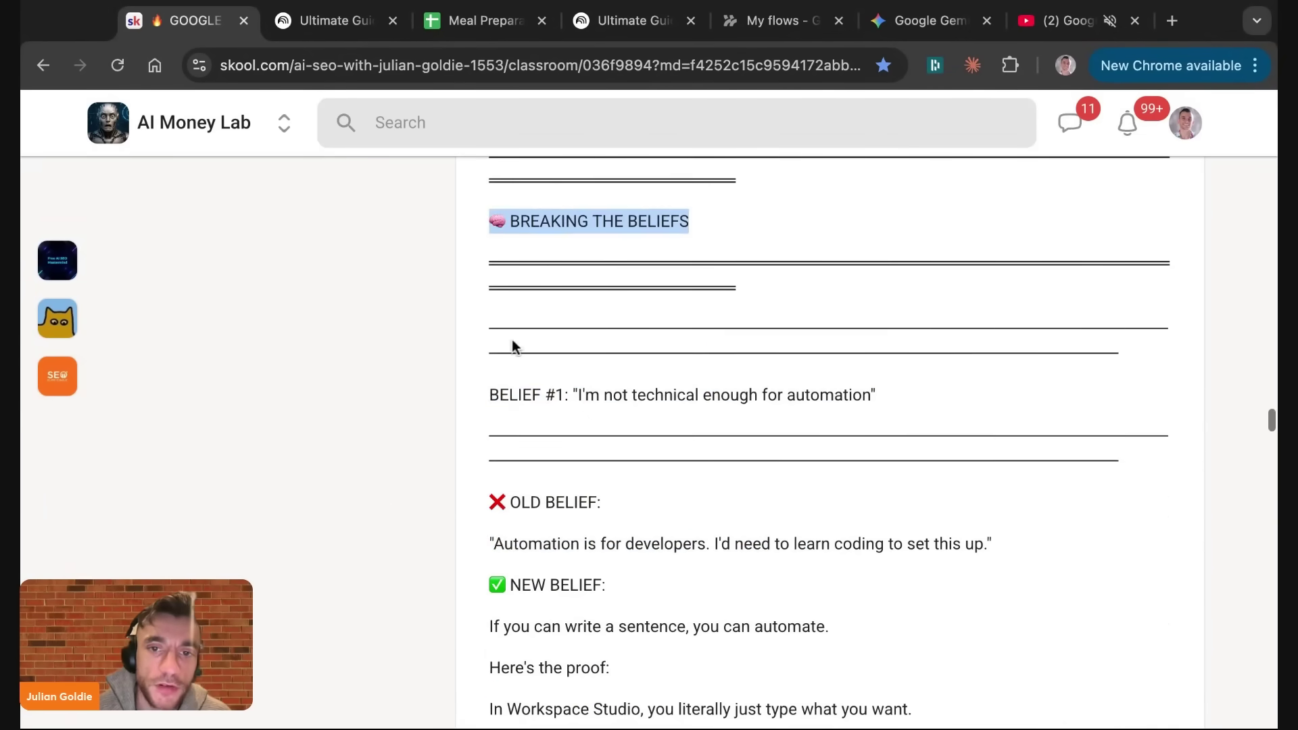
drag(475, 356, 848, 635)
scroll(849, 635, down, 3)
click(547, 311)
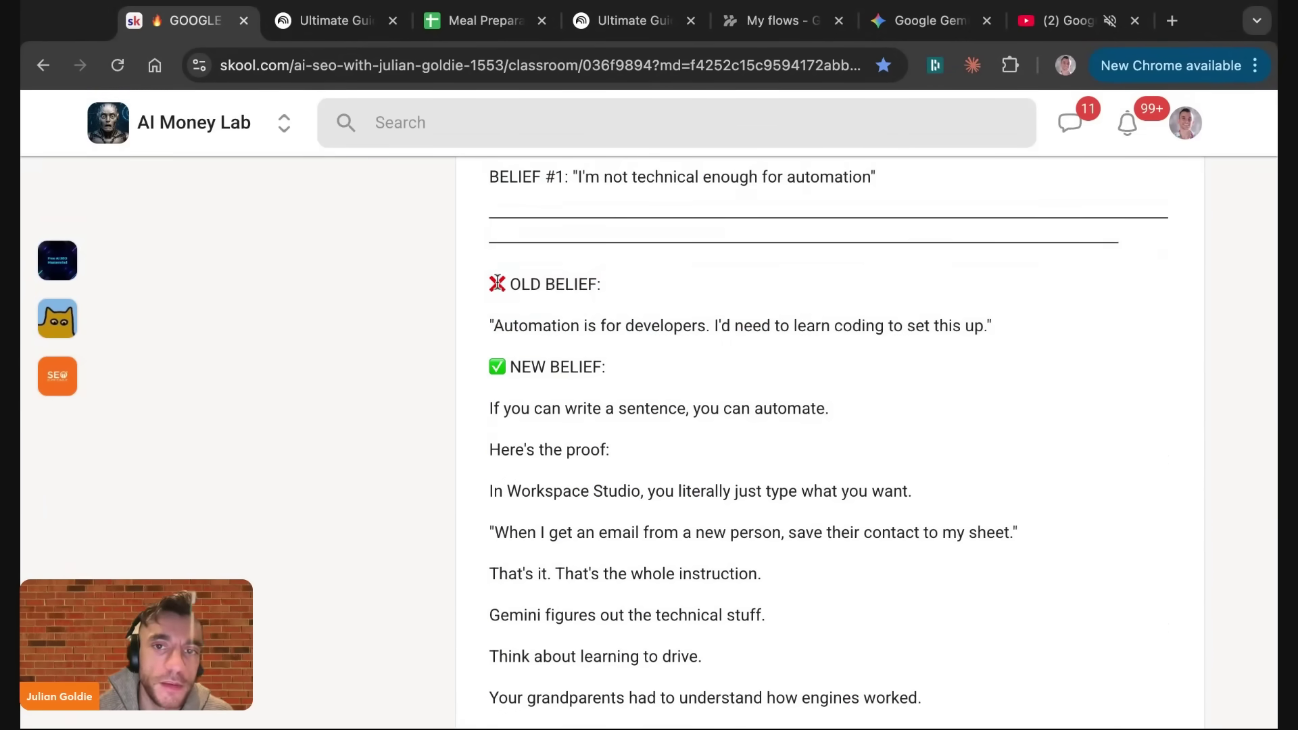
drag(498, 282, 992, 326)
drag(478, 358, 838, 591)
scroll(838, 591, down, 4)
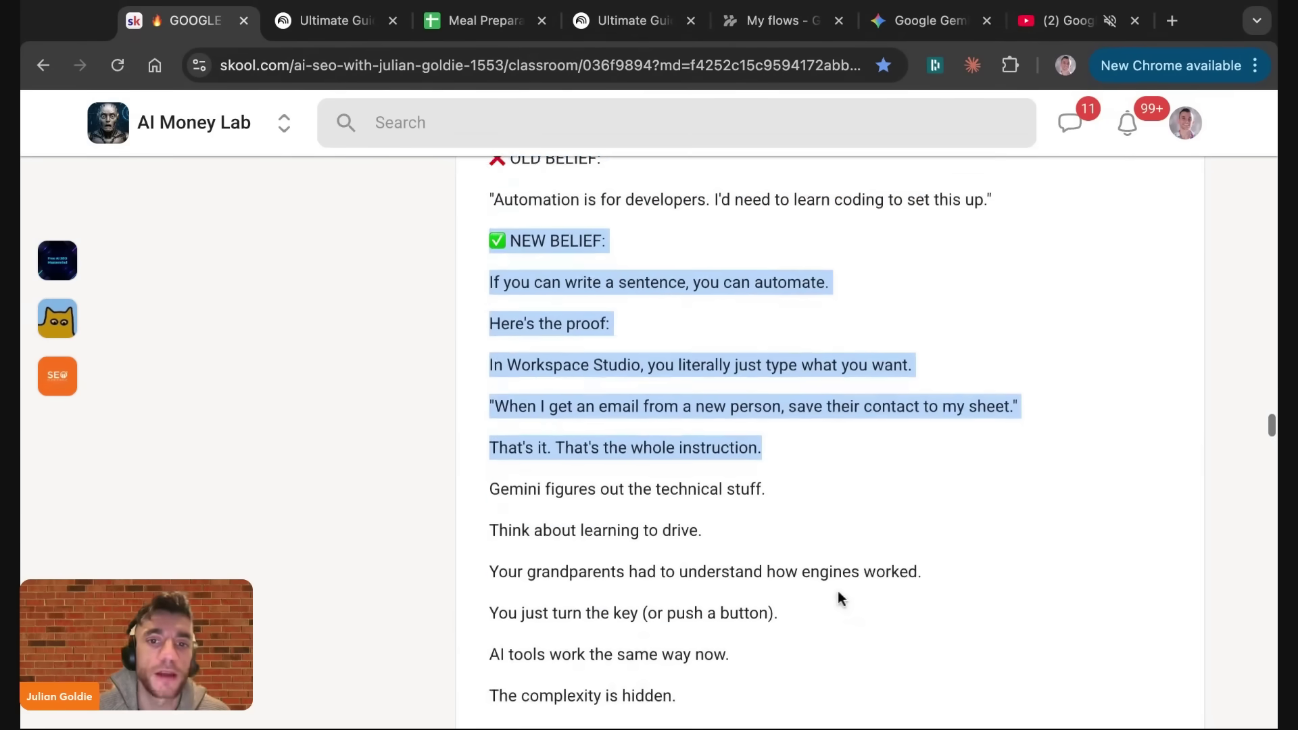
click(838, 592)
scroll(839, 598, up, 20)
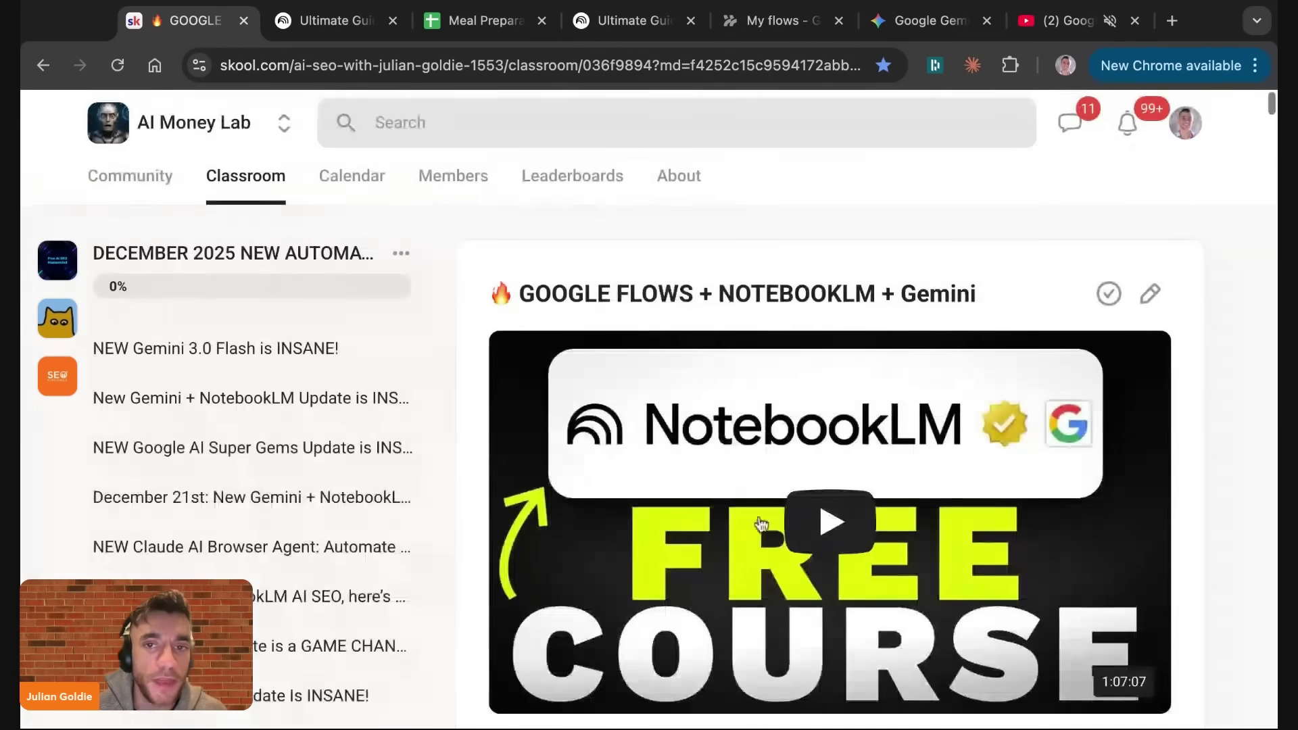
Step: Leave the lesson for the AI Profit Boardroom page at skool.com/ai-profit-lab-7462/about and read through its description and offer
click(246, 177)
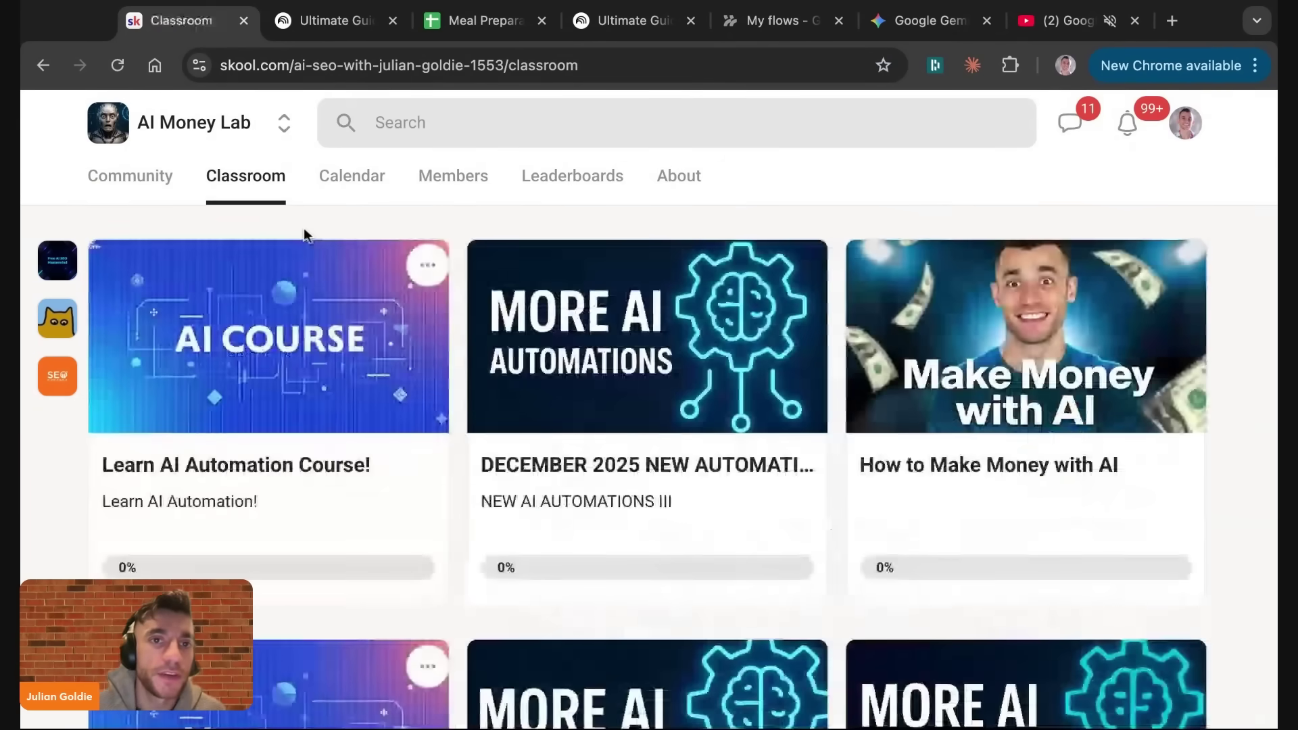
key(super+l)
text(https://www.skool.com/ai-profit-lab-7462/about)
key(Return)
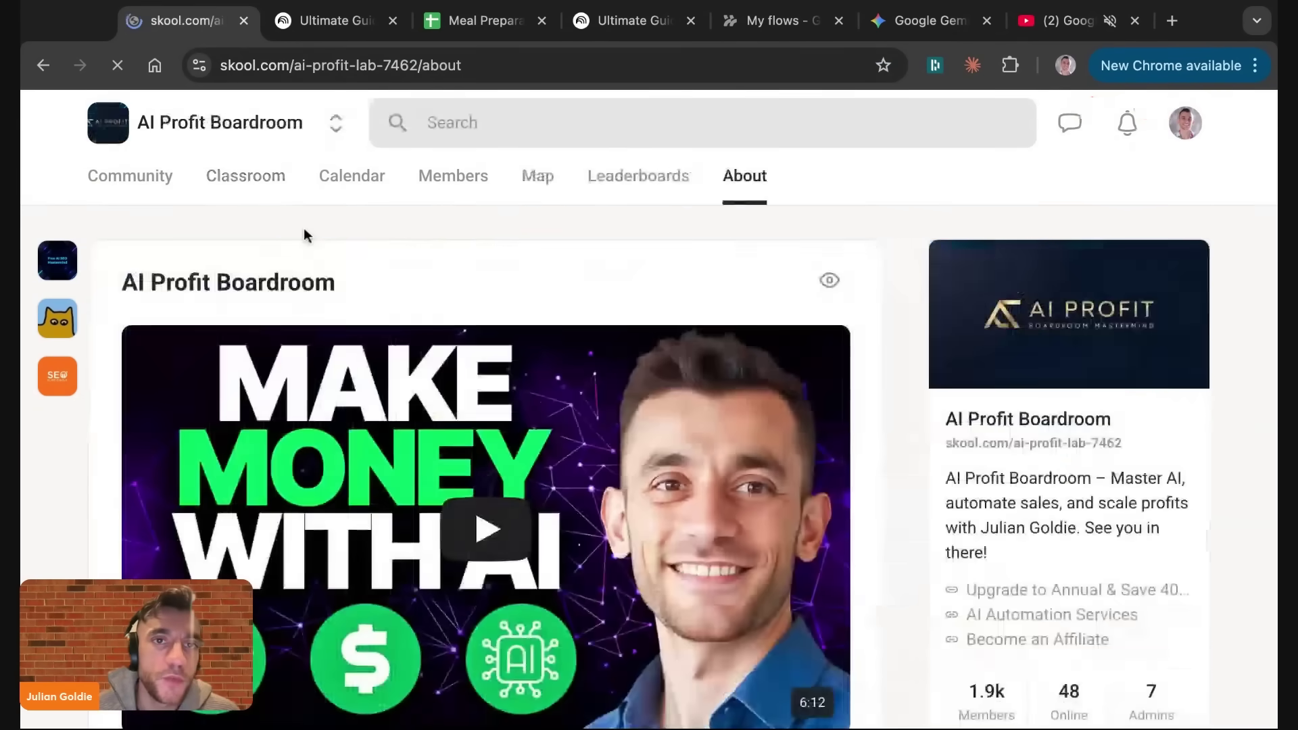
key(super+minus)
key(super+minus)
key(super+minus)
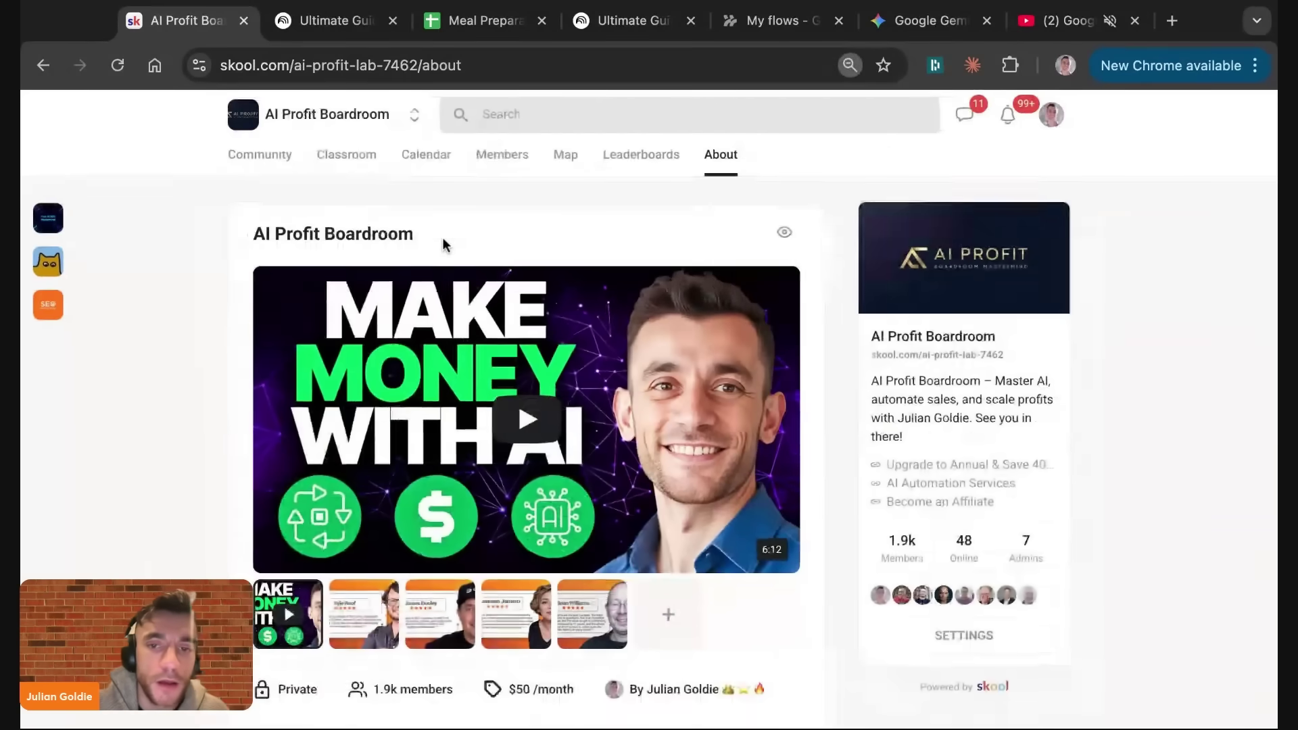
scroll(524, 277, down, 3)
scroll(522, 276, down, 6)
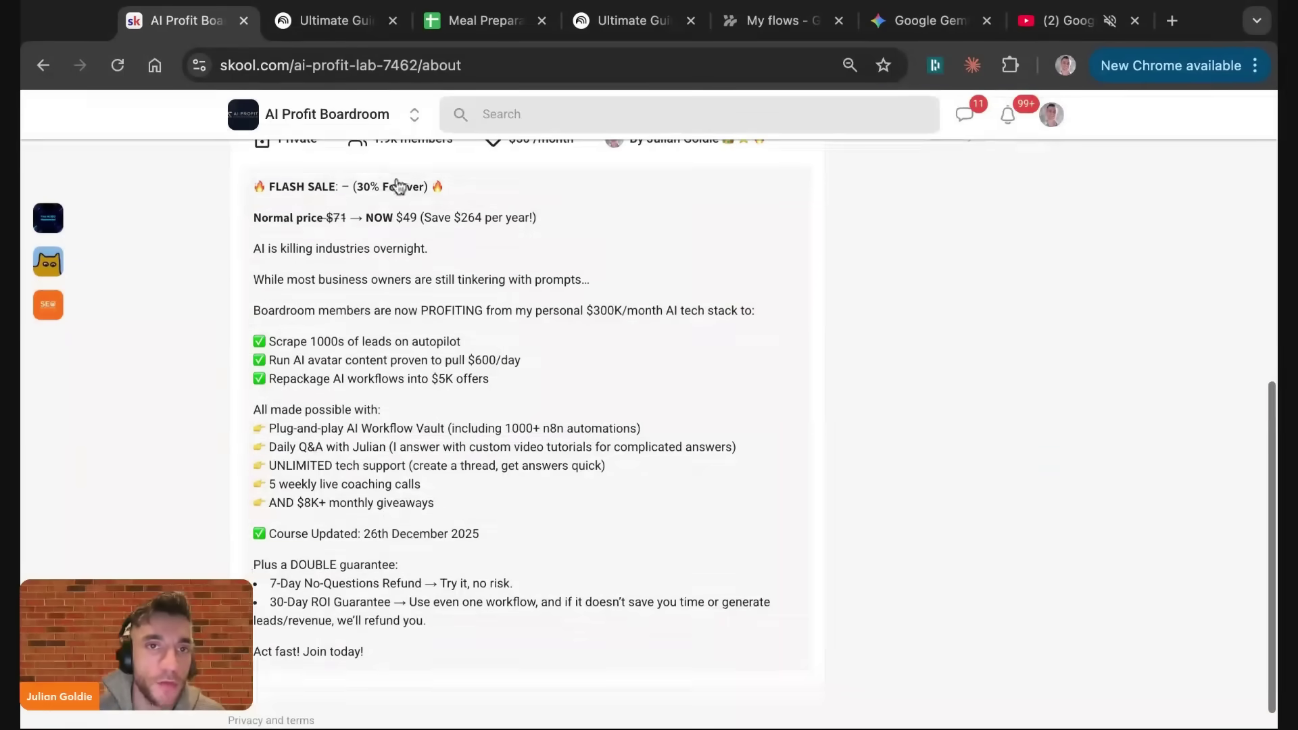
scroll(186, 443, up, 10)
Step: Browse the AI Profit Boardroom community feed, filter the posts by Wins, and switch back to All
click(267, 161)
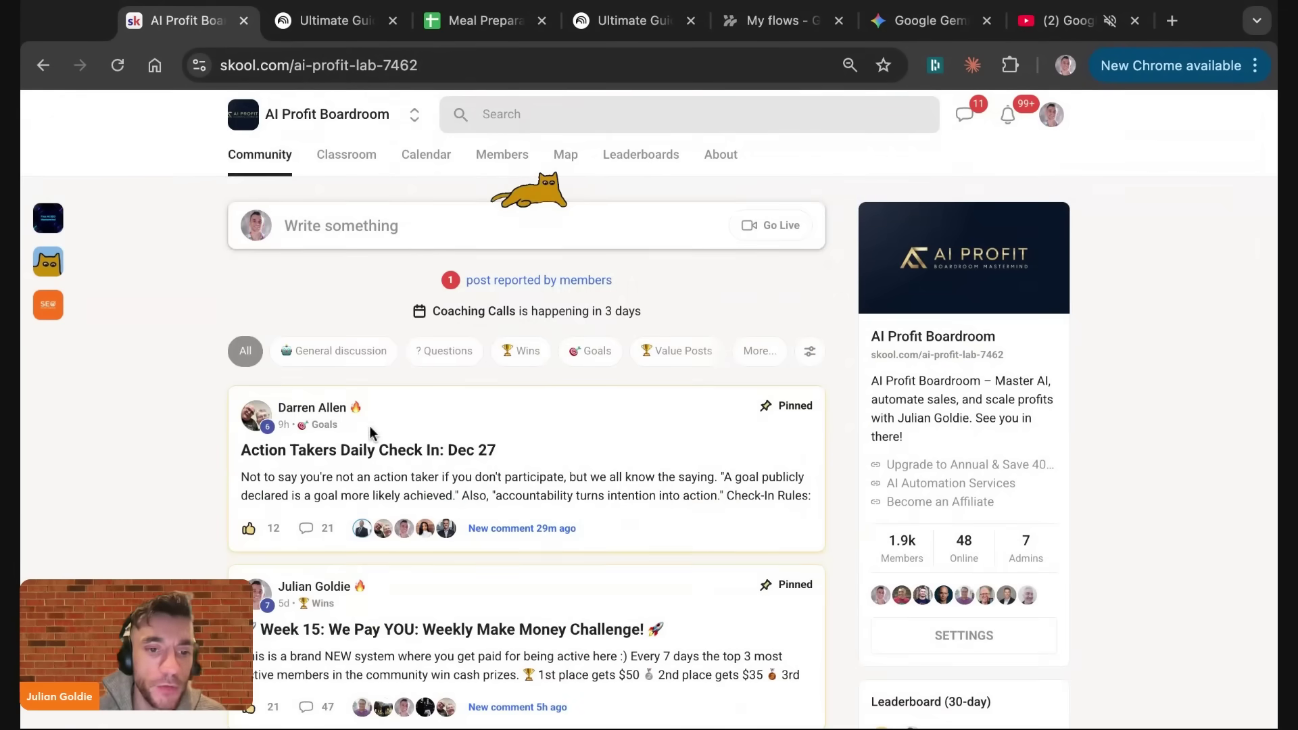
scroll(262, 505, down, 1)
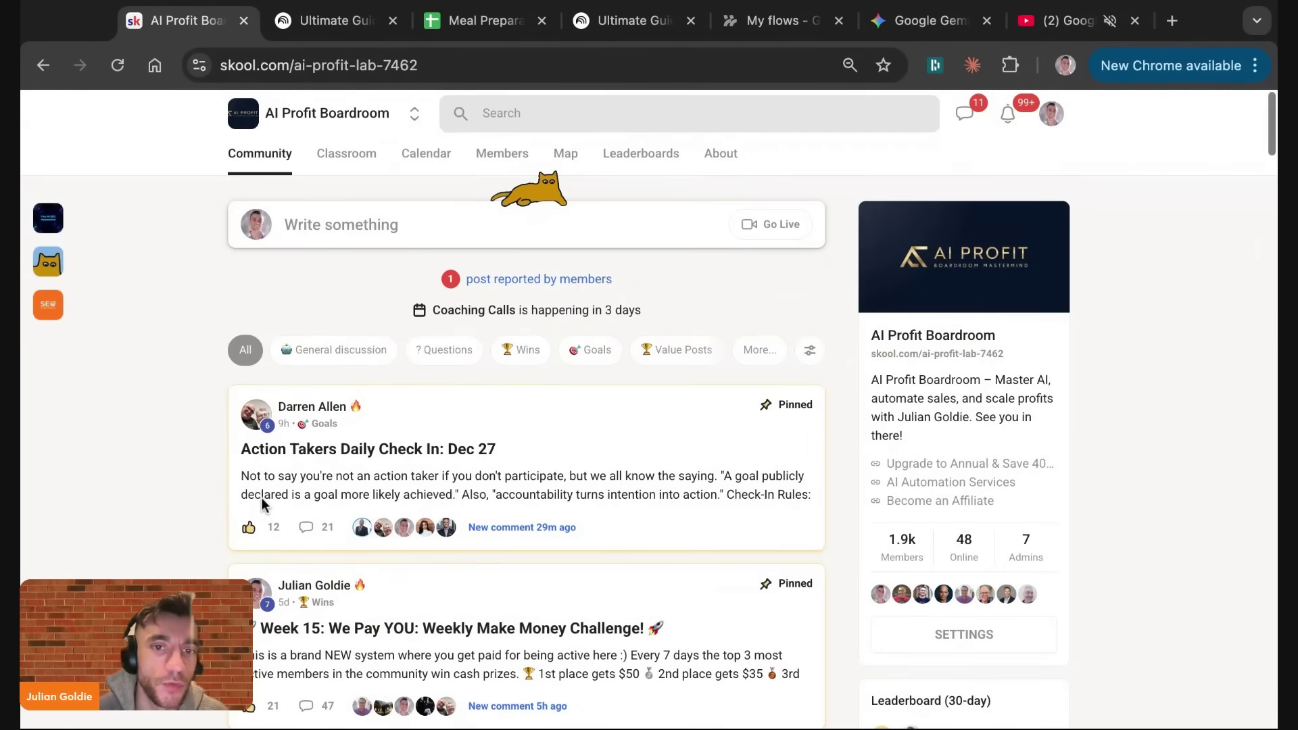
scroll(262, 505, down, 10)
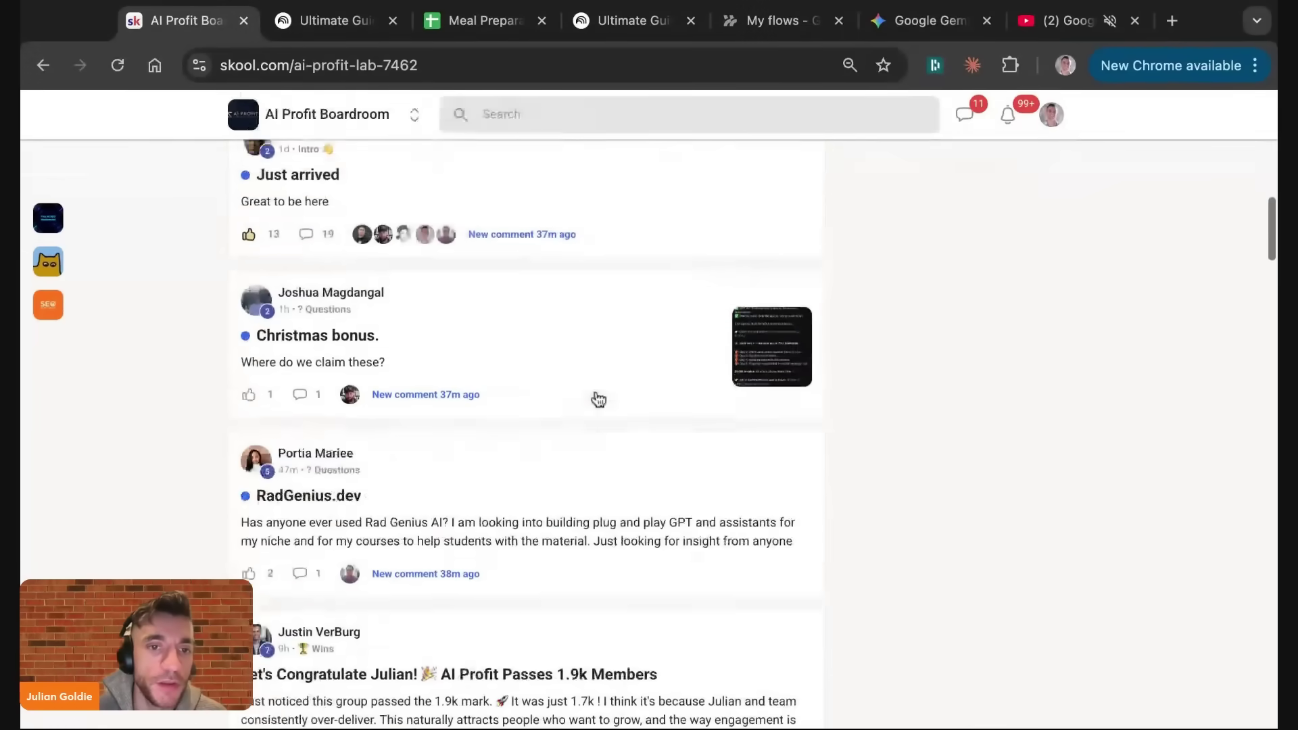
scroll(597, 397, up, 10)
click(520, 351)
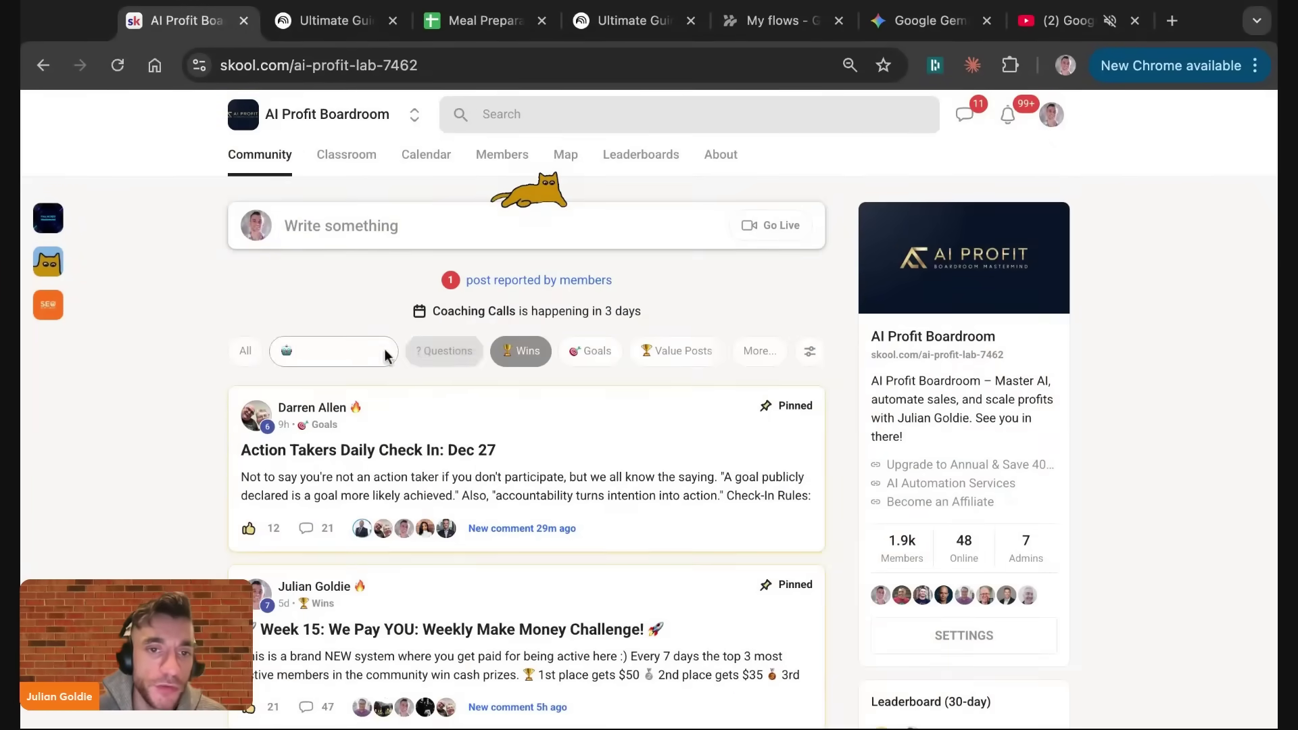
click(247, 352)
Step: Open the pinned post "Action Takers Daily Check In: Dec 27", read through its comments, and close it
click(465, 407)
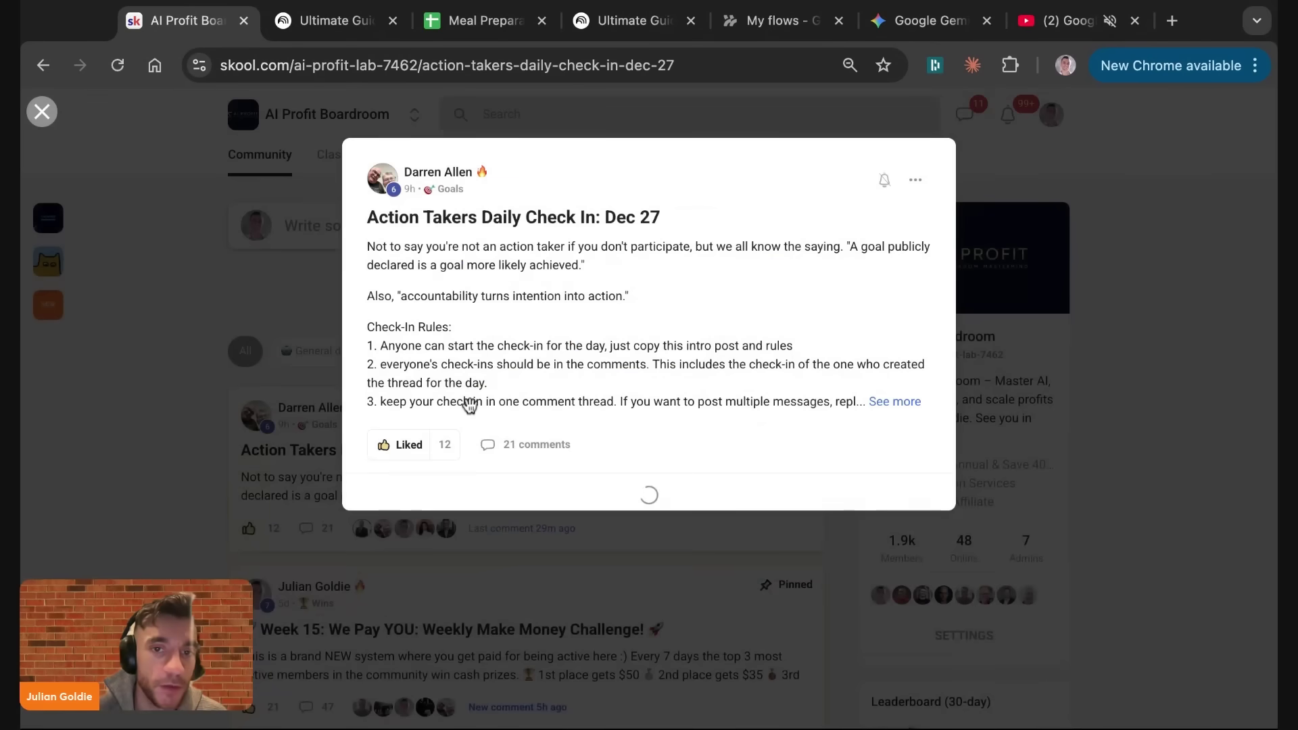
scroll(470, 400, down, 5)
scroll(471, 400, down, 20)
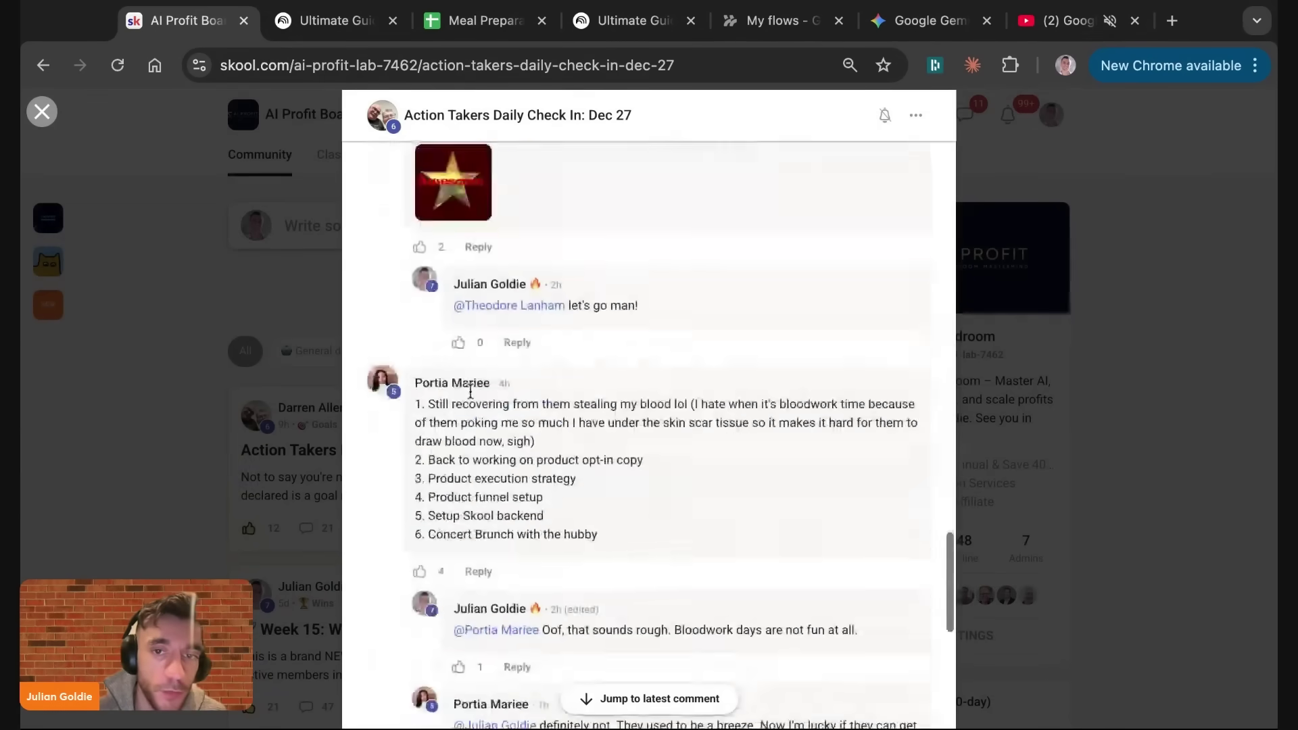
click(127, 451)
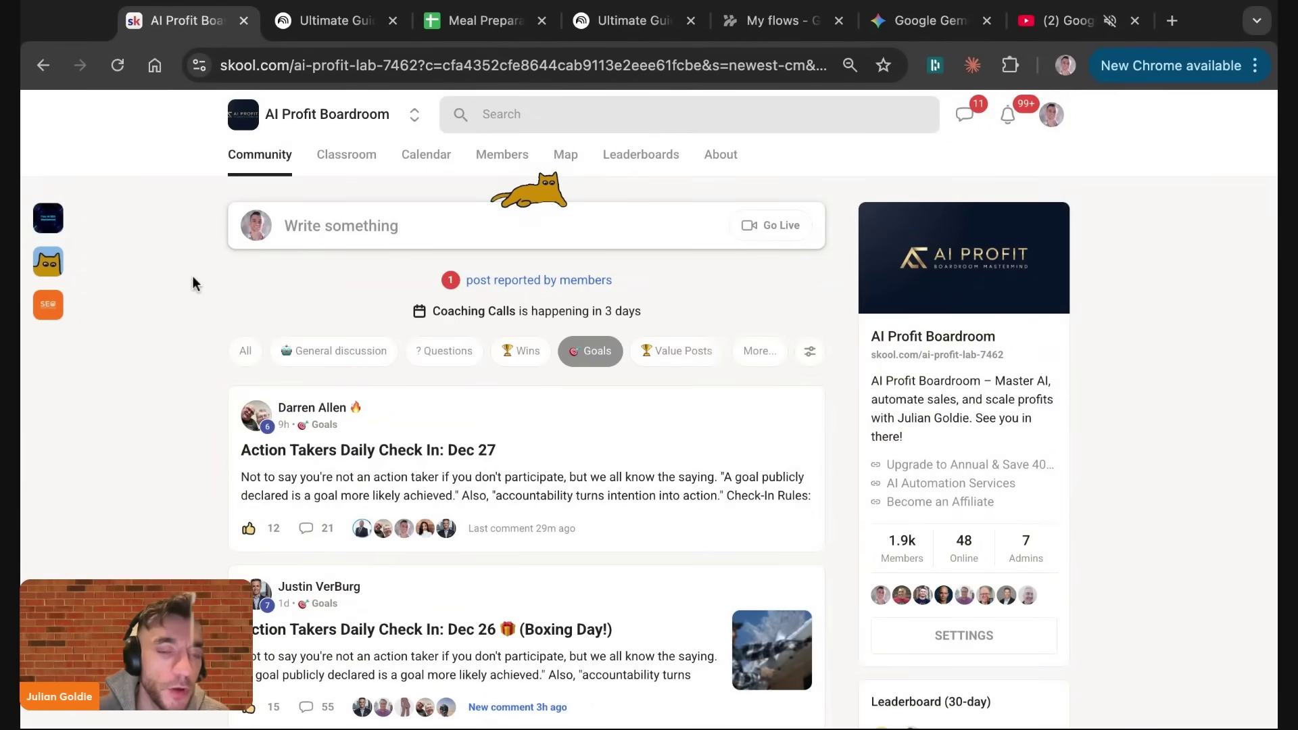
Step: Filter the community posts by General discussion and by Questions, and look through the members' questions
click(288, 342)
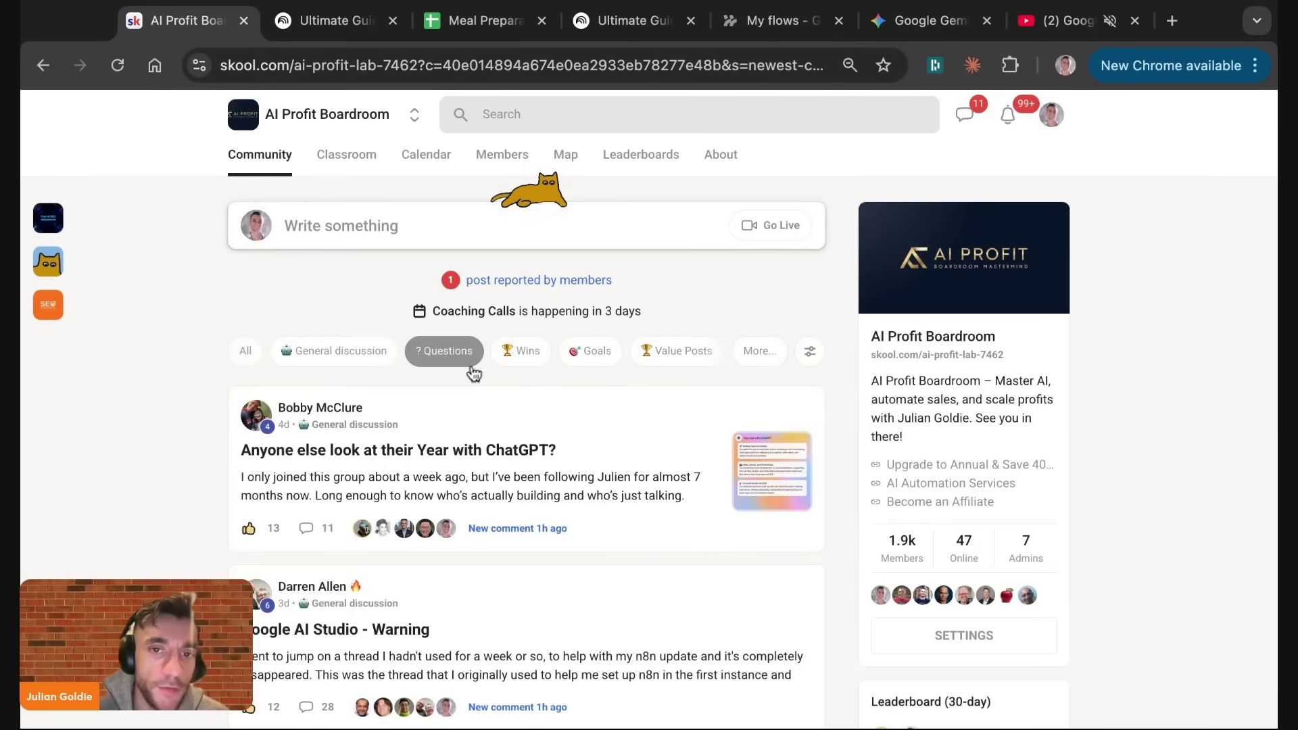
scroll(292, 367, down, 3)
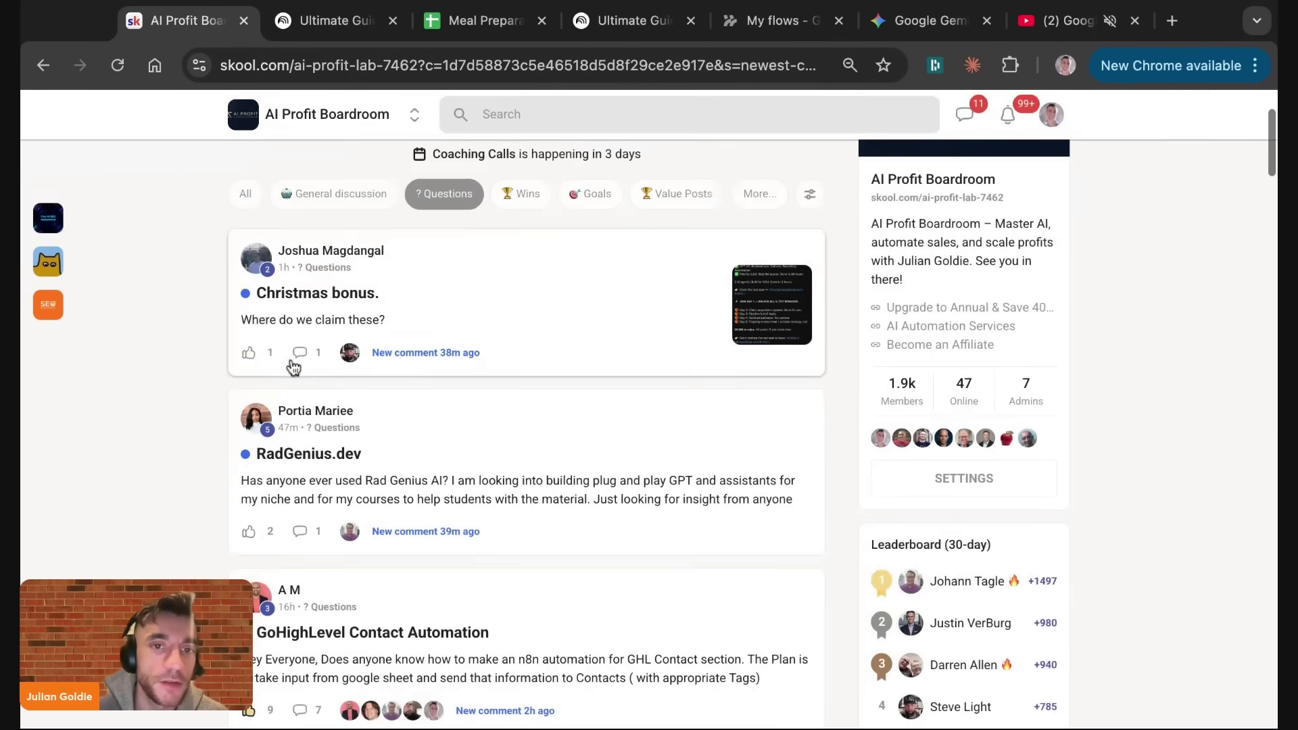
scroll(293, 367, down, 10)
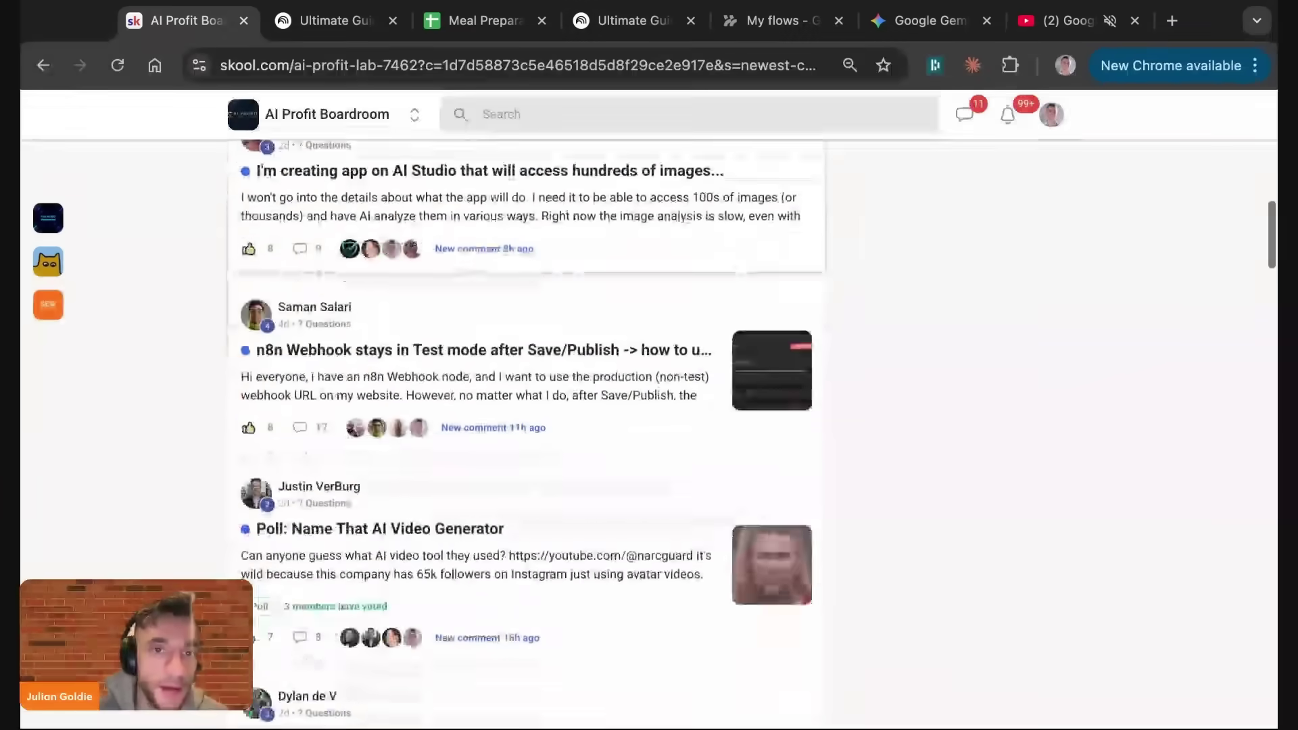
scroll(414, 365, up, 12)
Step: Show all community posts again and look through the full feed of introductions, questions, wins and weekly updates
click(237, 360)
scroll(334, 606, down, 9)
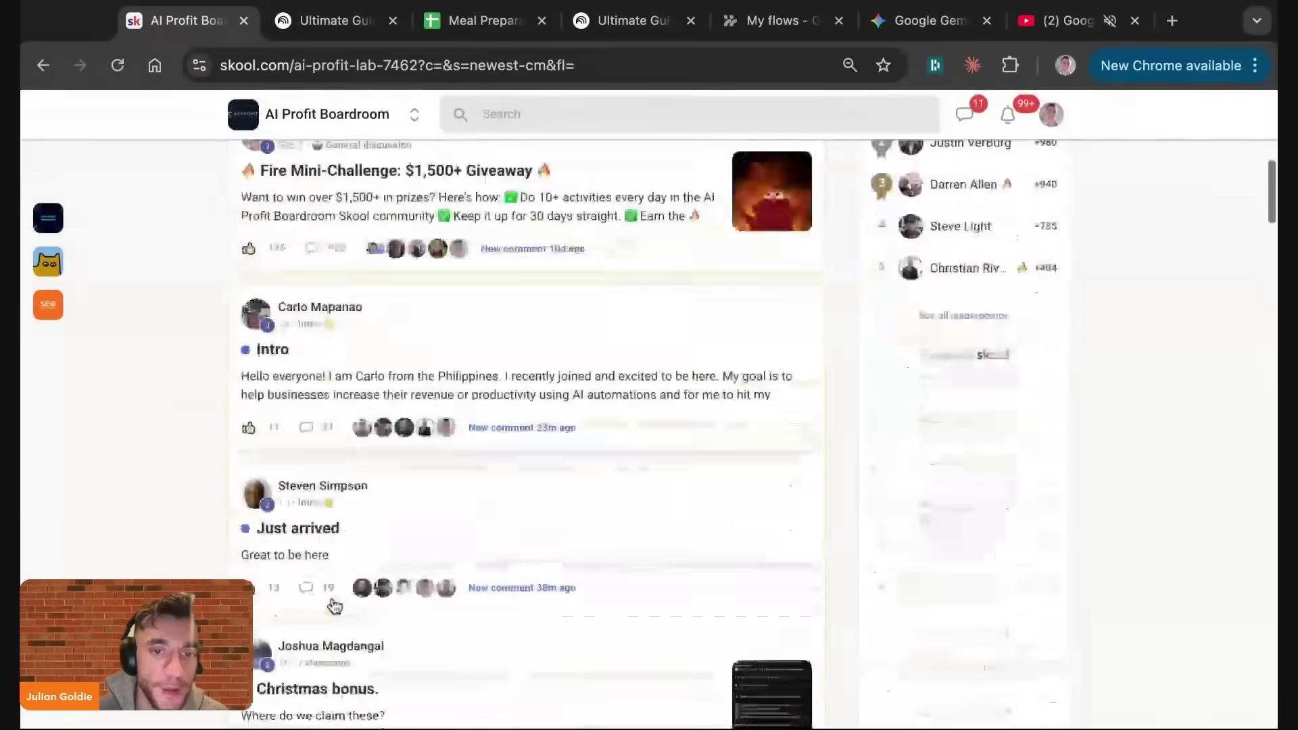
scroll(334, 606, down, 7)
scroll(335, 606, up, 15)
scroll(335, 606, down, 13)
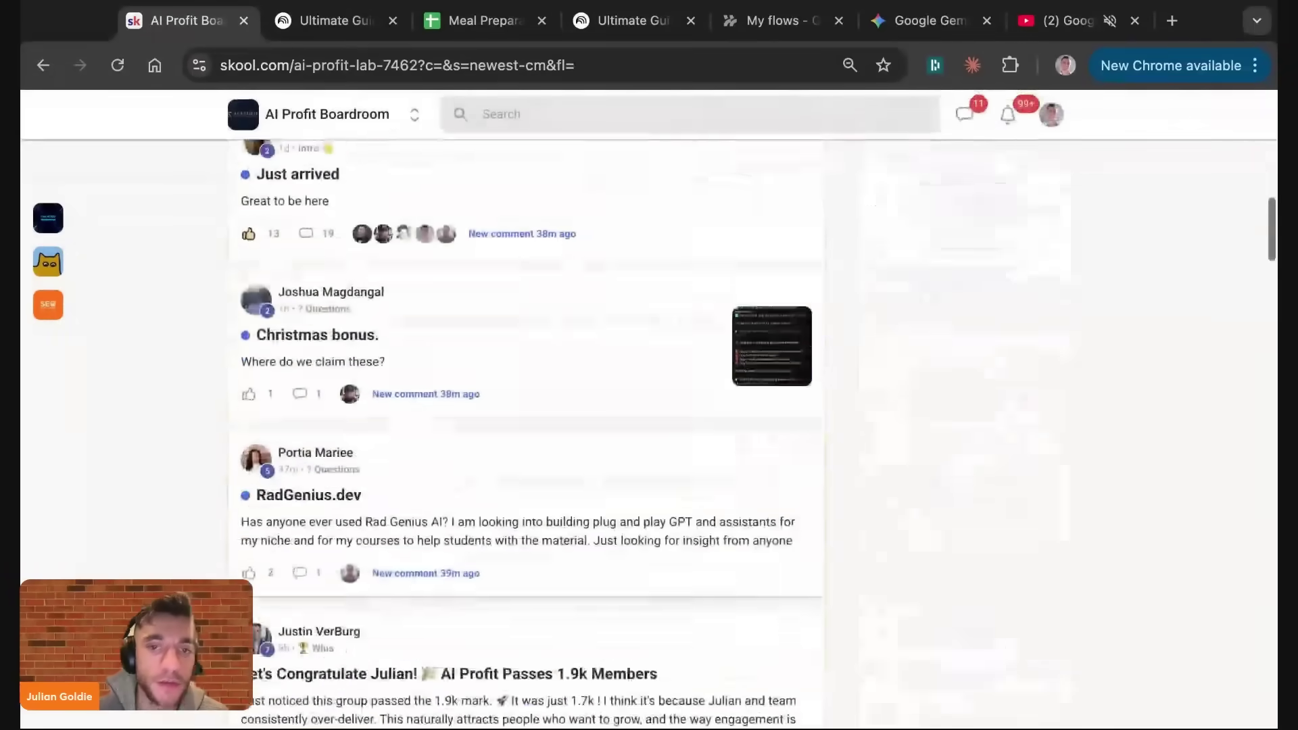
scroll(335, 602, down, 20)
scroll(334, 601, up, 1)
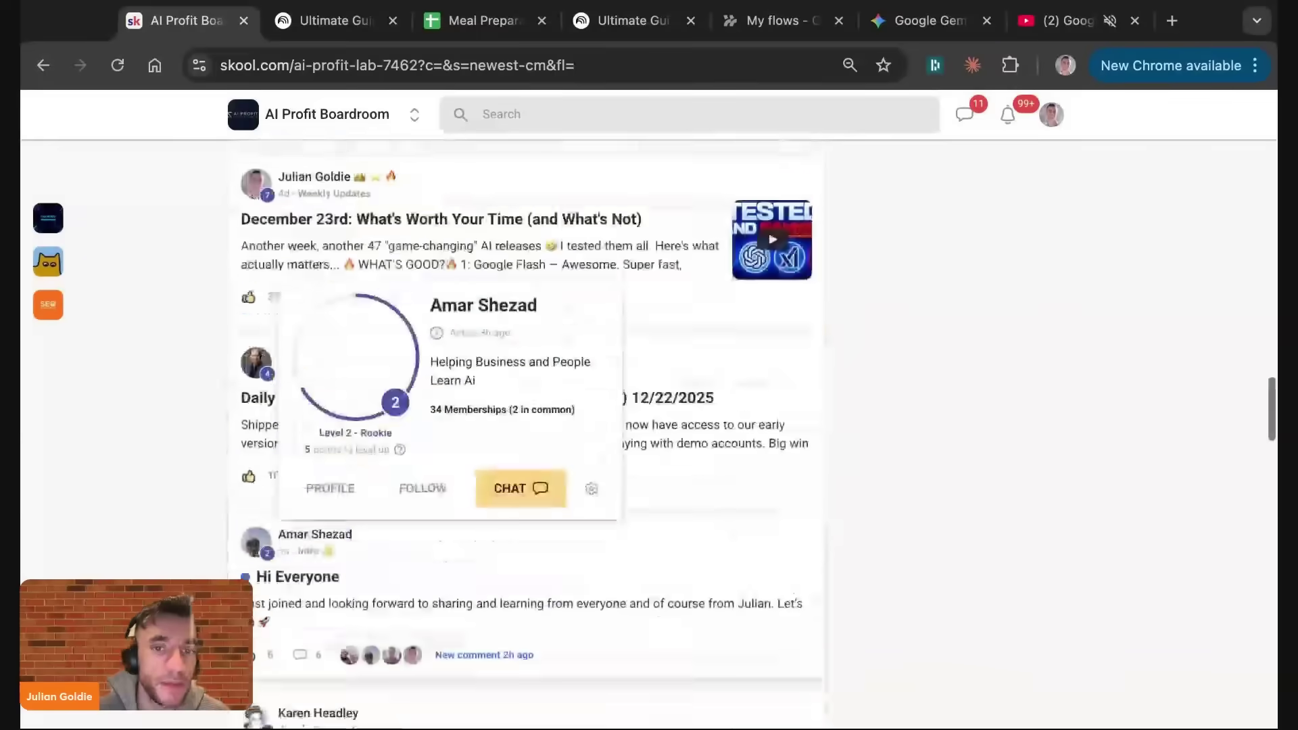
scroll(361, 174, up, 15)
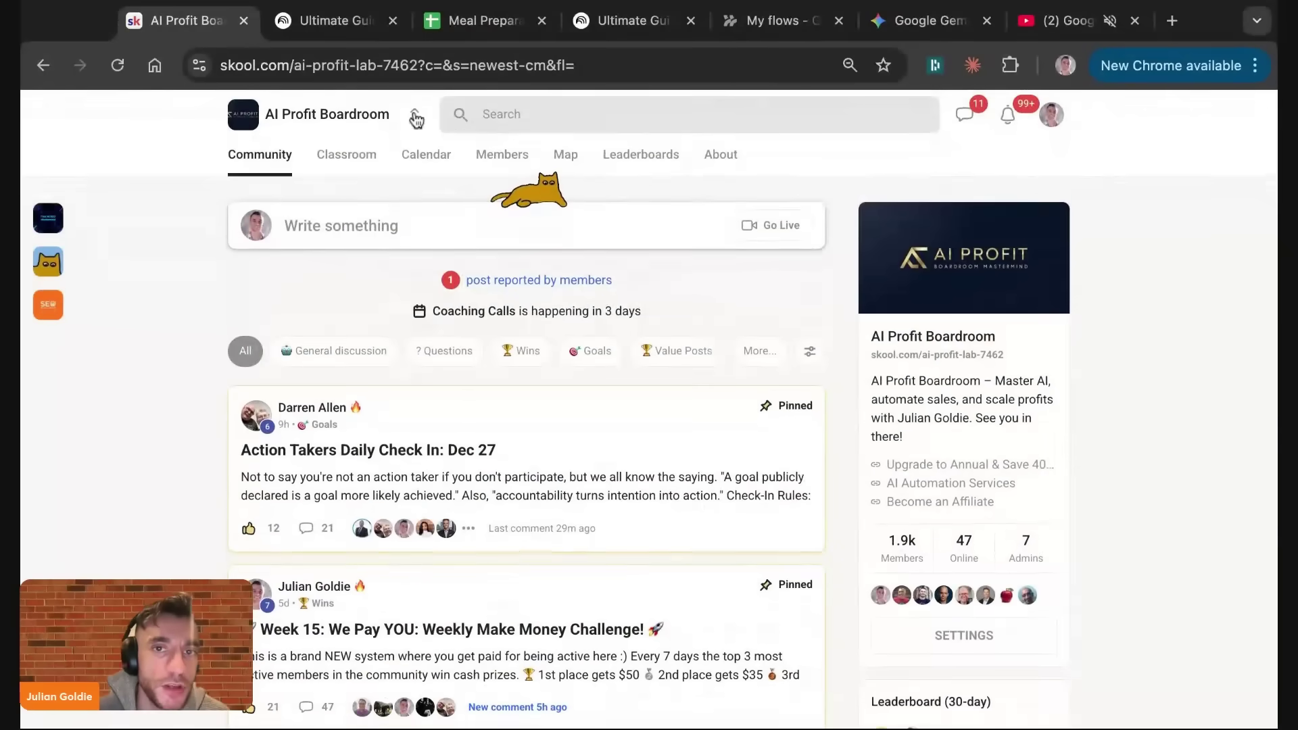
Step: Open the AI Profit Boardroom calendar and look over the coaching calls scheduled for December 2025
click(426, 154)
scroll(546, 606, down, 3)
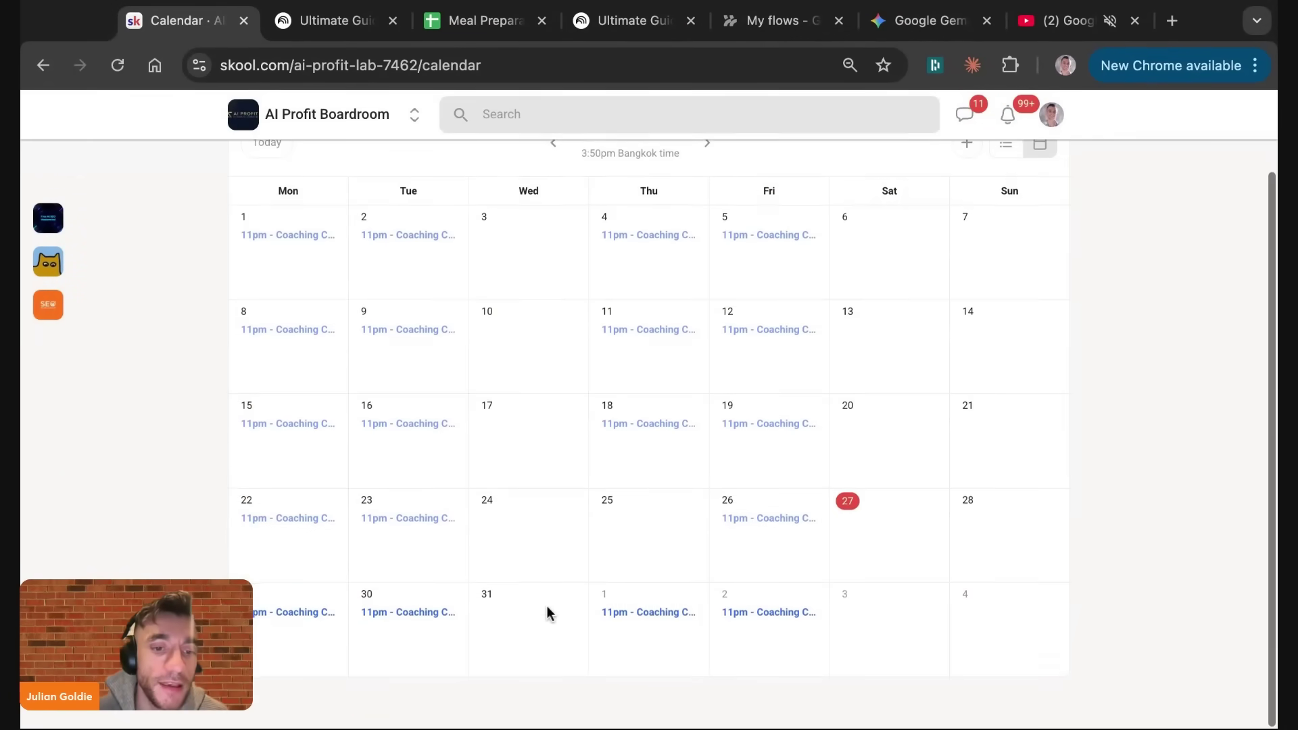
scroll(375, 338, up, 3)
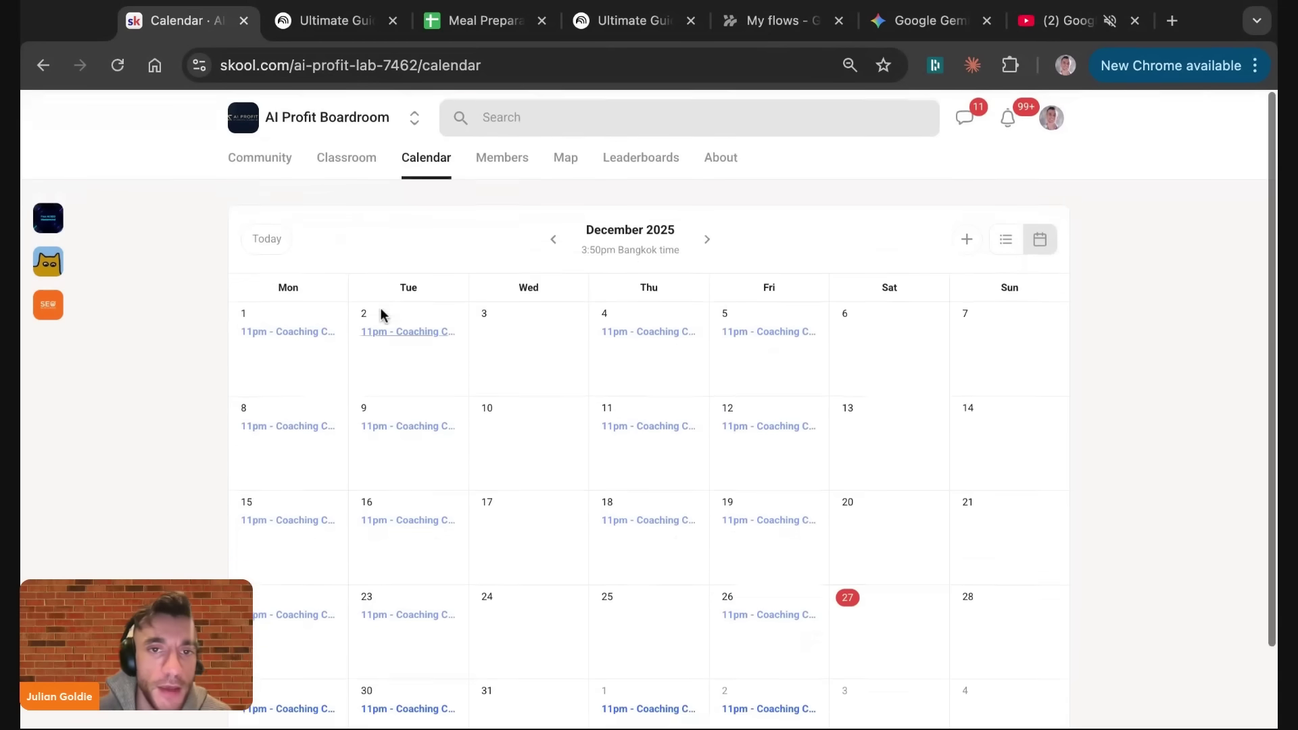
Step: Open "Lesson 3 - AI Agent in Under 5 minutes!" in the classroom's 6-week AI automation course and highlight its title
click(351, 157)
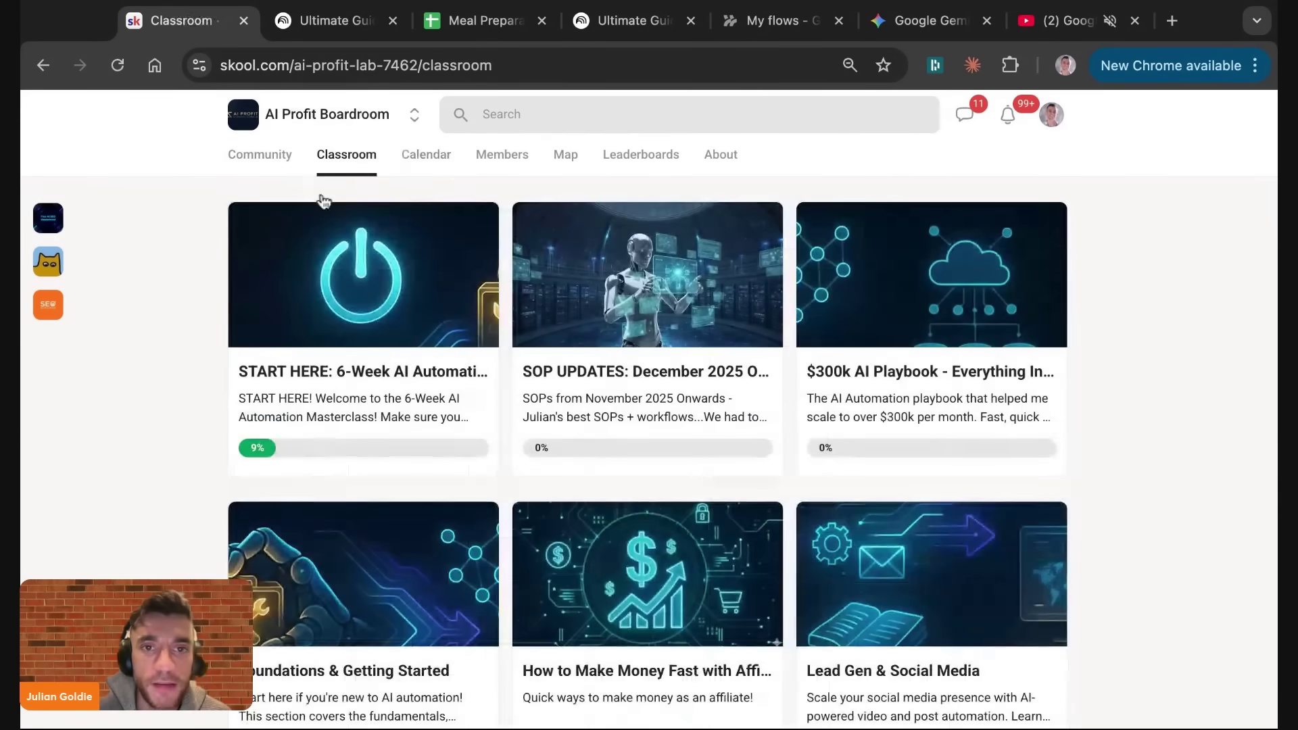
click(356, 347)
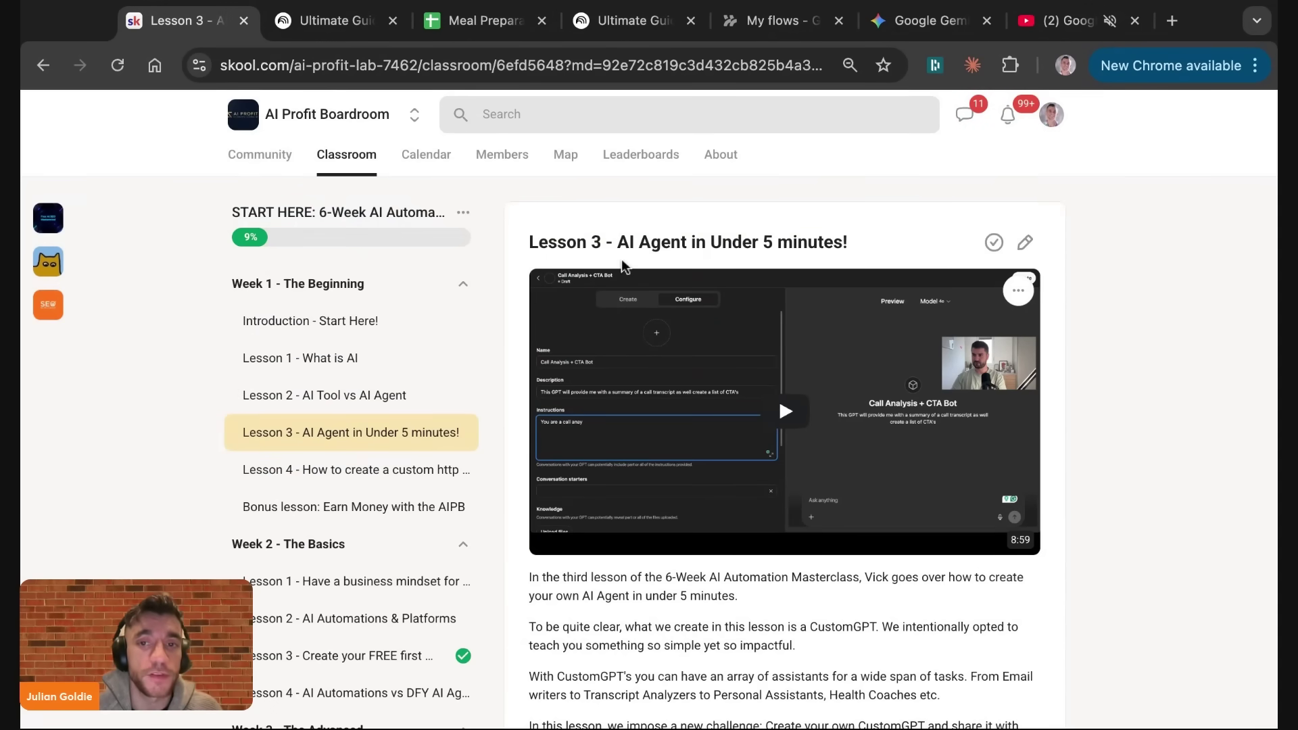
triple_click(661, 237)
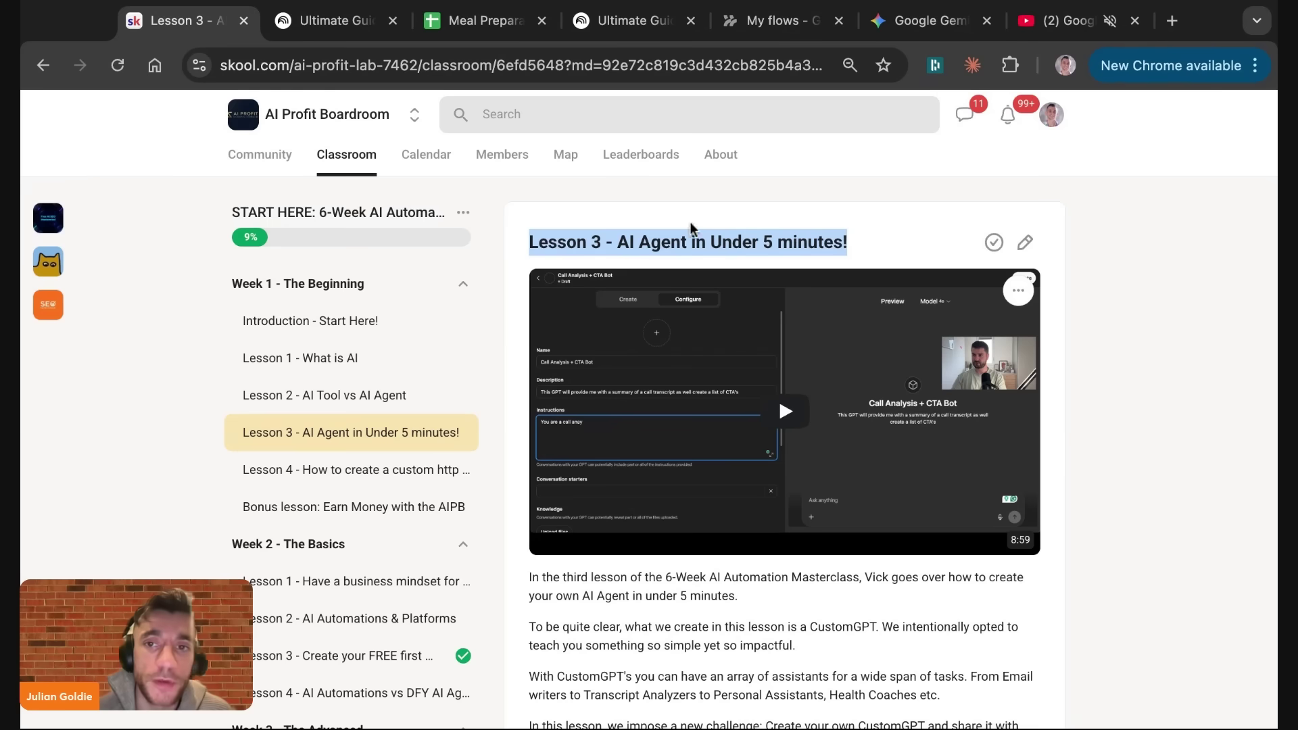
Step: View the "Introduction - Start Here!" and "Recap & Final List" lessons in the 6-week AI automation course
click(365, 323)
scroll(286, 311, down, 10)
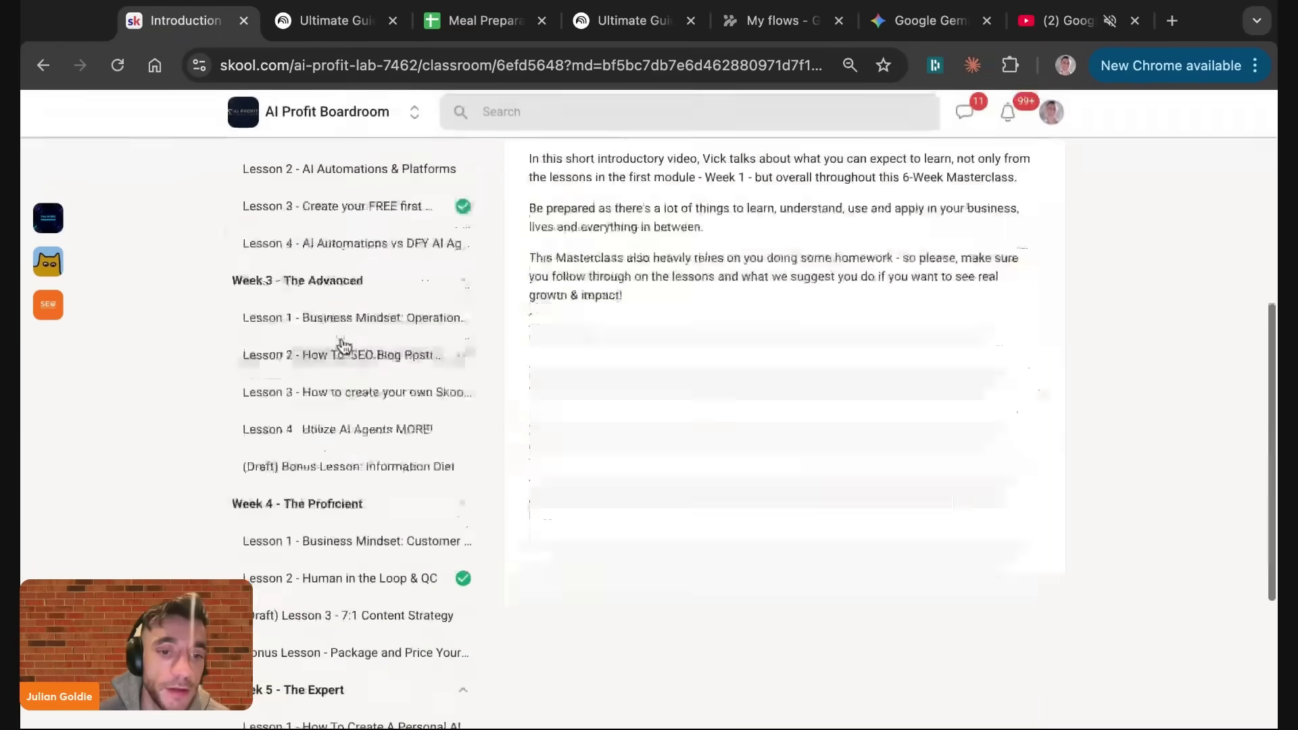
click(317, 651)
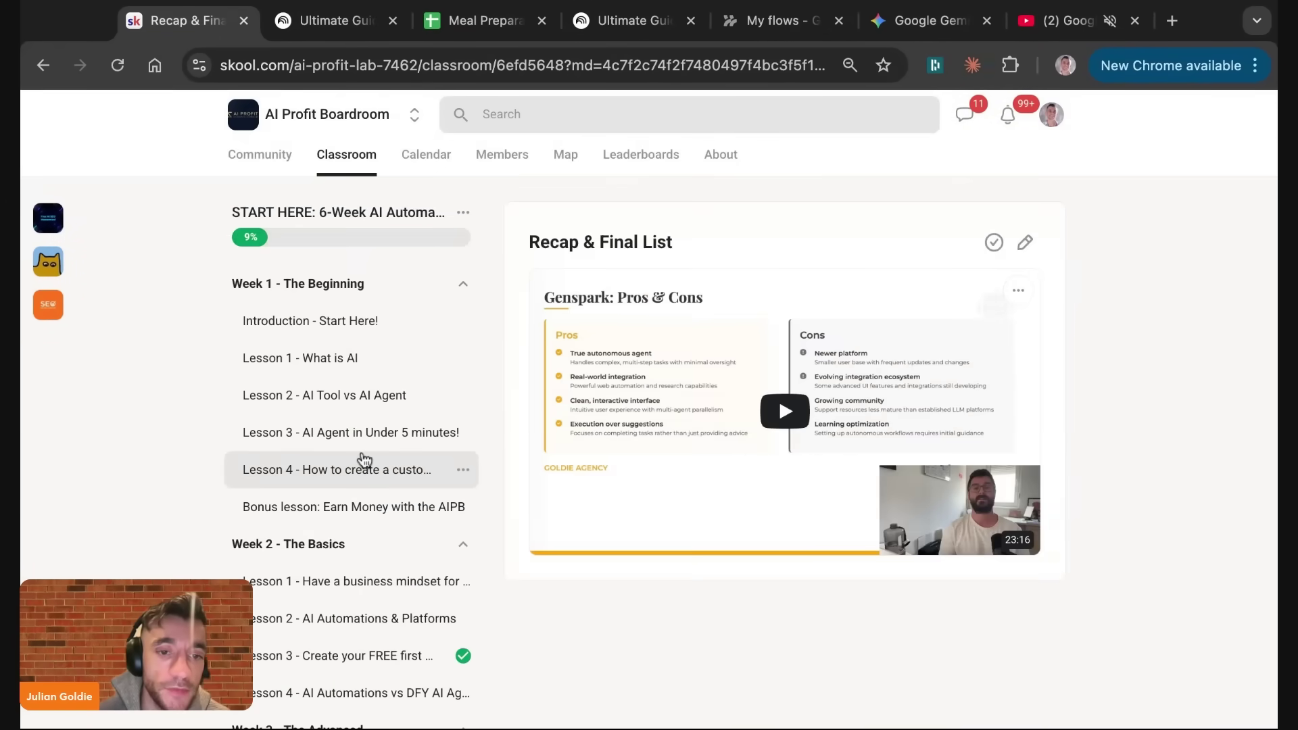
Step: Open the $300k AI Playbook course and look through its X/Twitter Automation, Newsletter Automation and AI Avatar Videos lessons
click(342, 155)
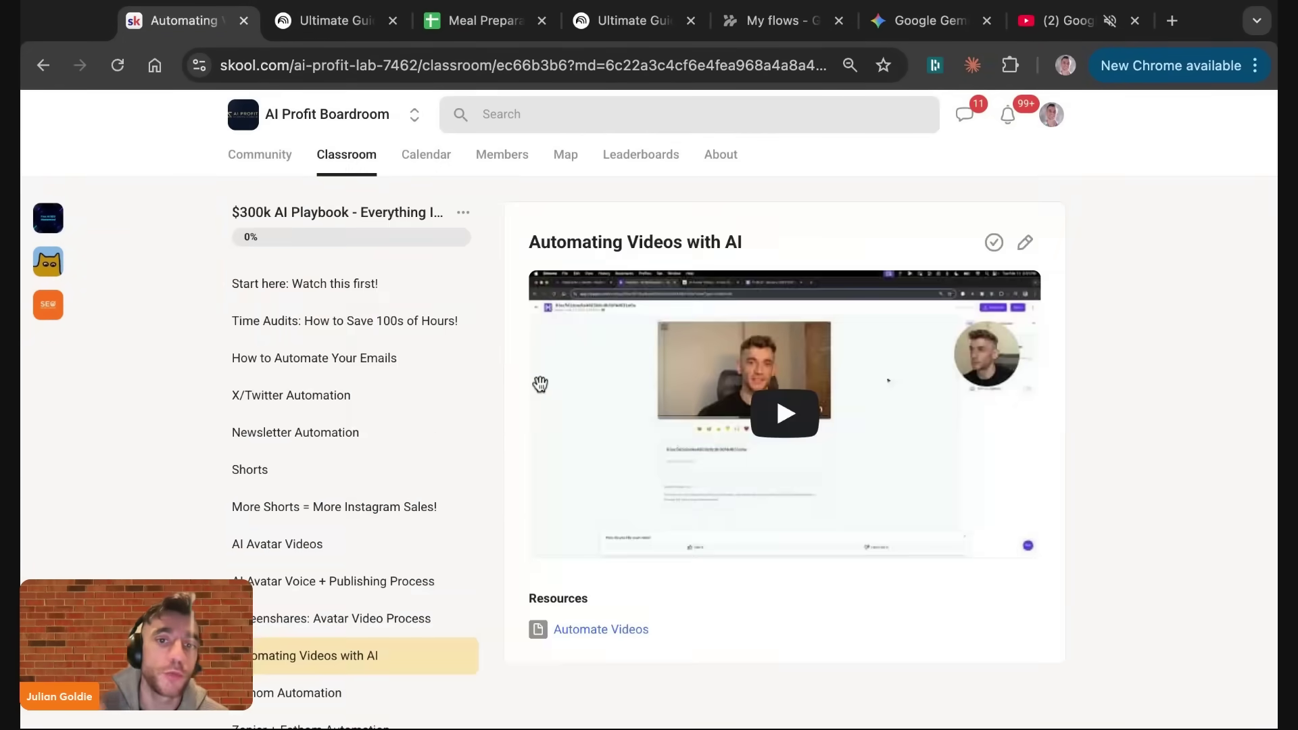
click(336, 395)
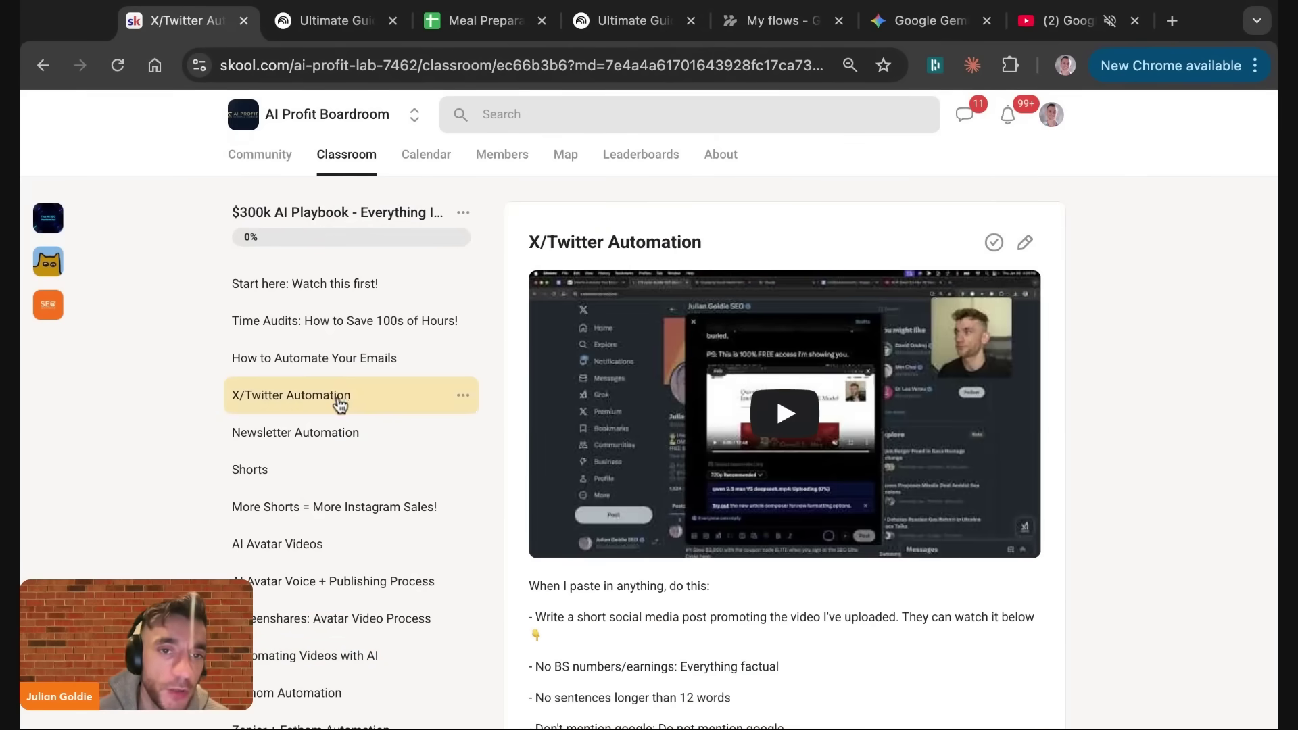
click(341, 432)
click(348, 361)
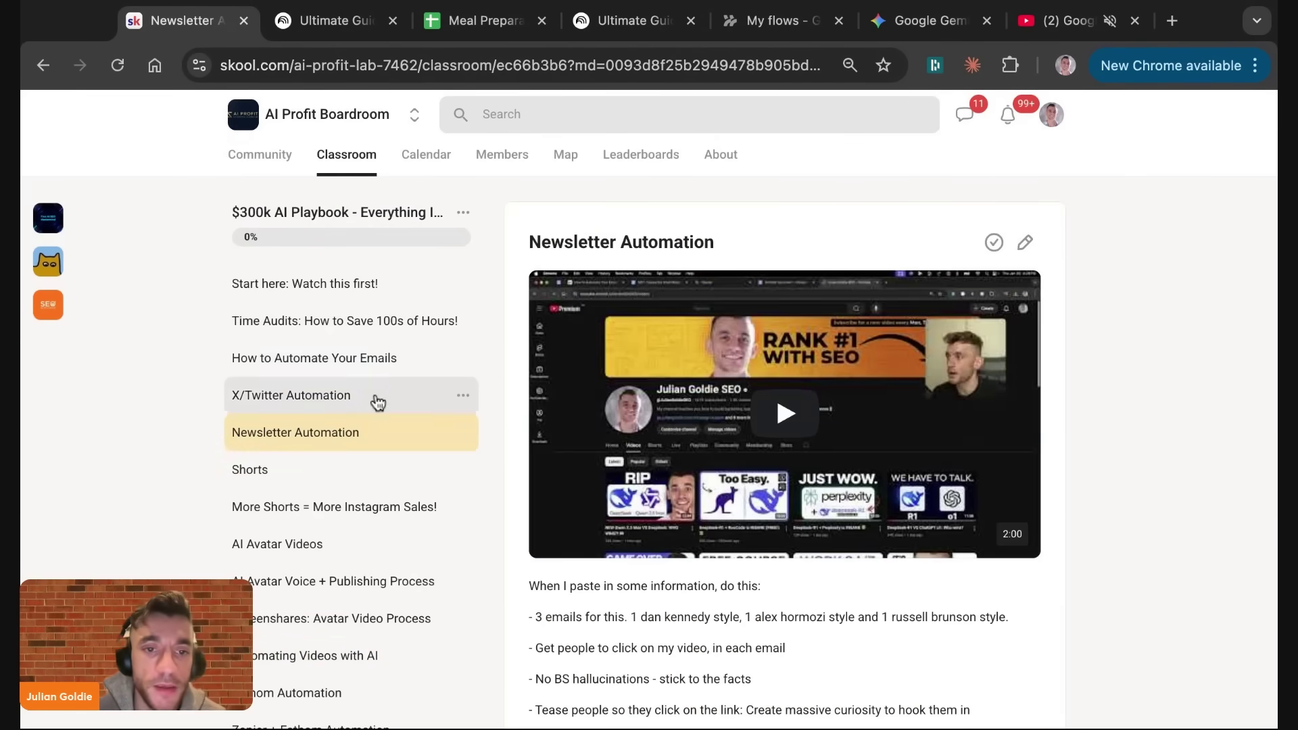
click(342, 545)
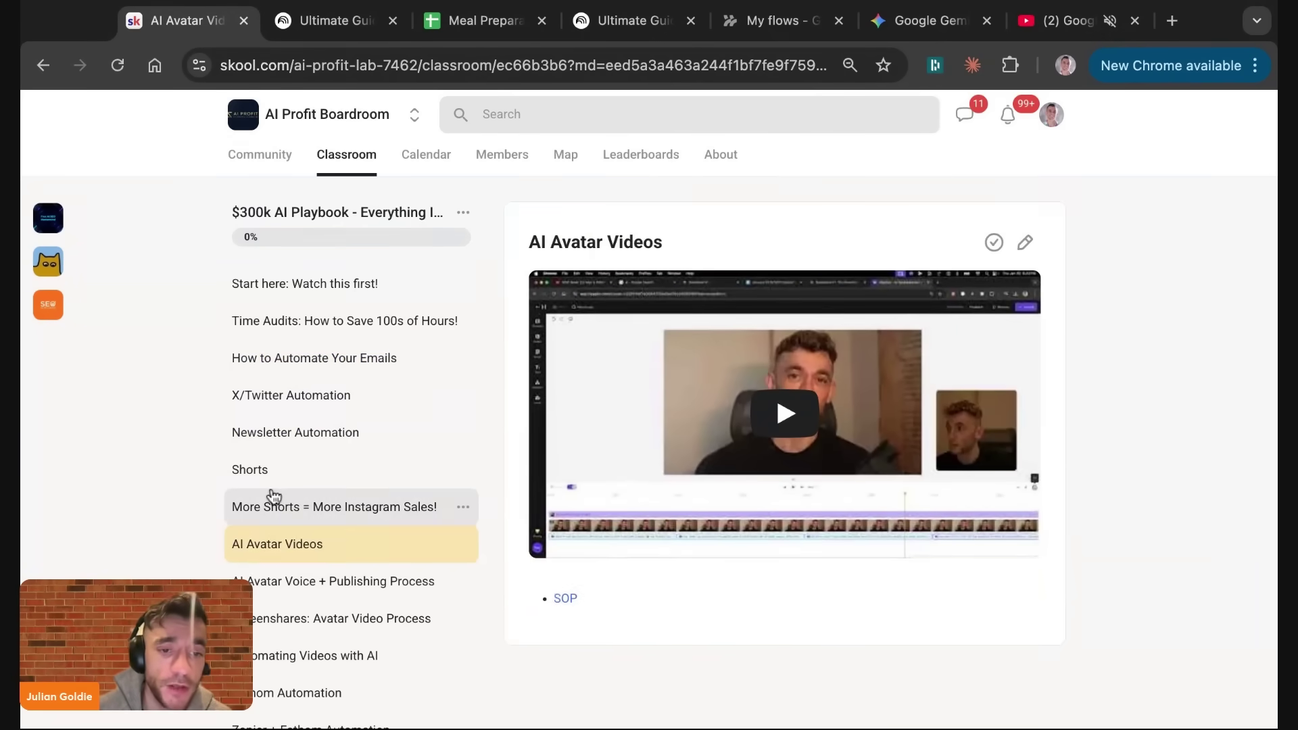
Step: Look through the classroom's course catalogue and open the YouTube AI 6-week roadmap course
scroll(674, 397, down, 12)
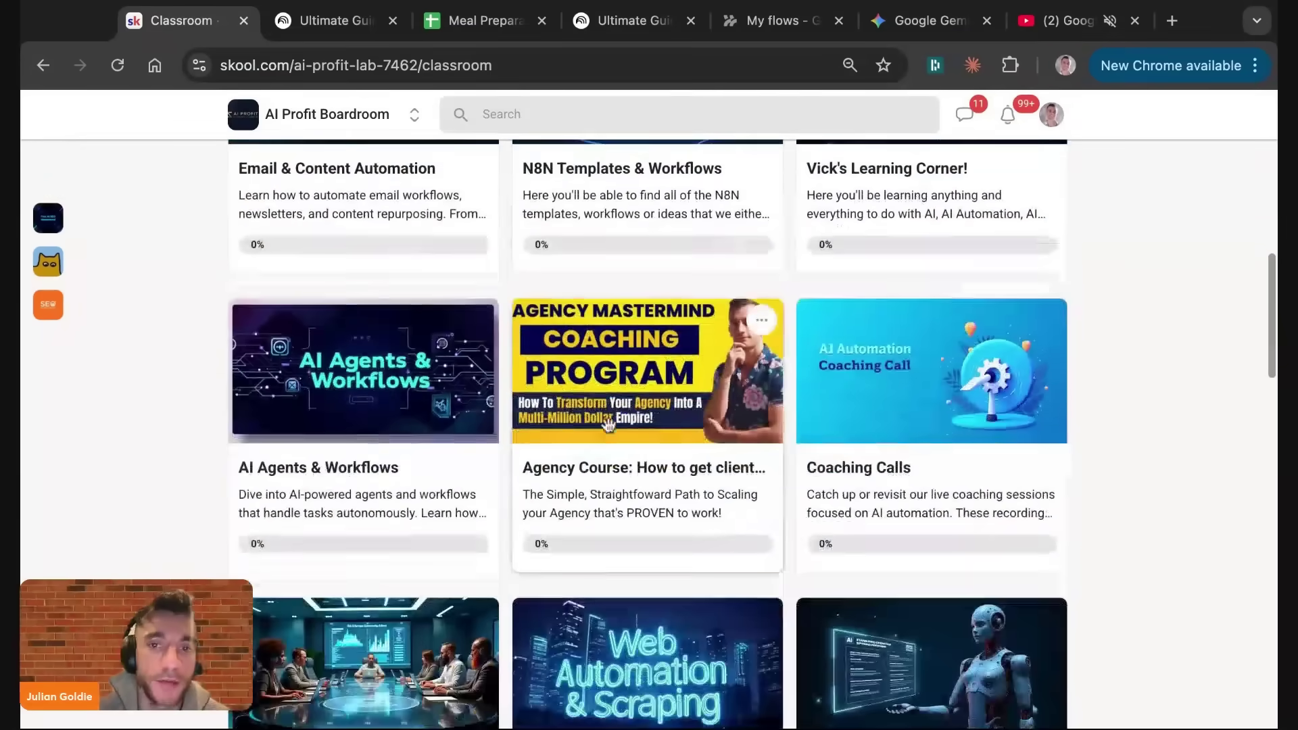
scroll(647, 541, up, 3)
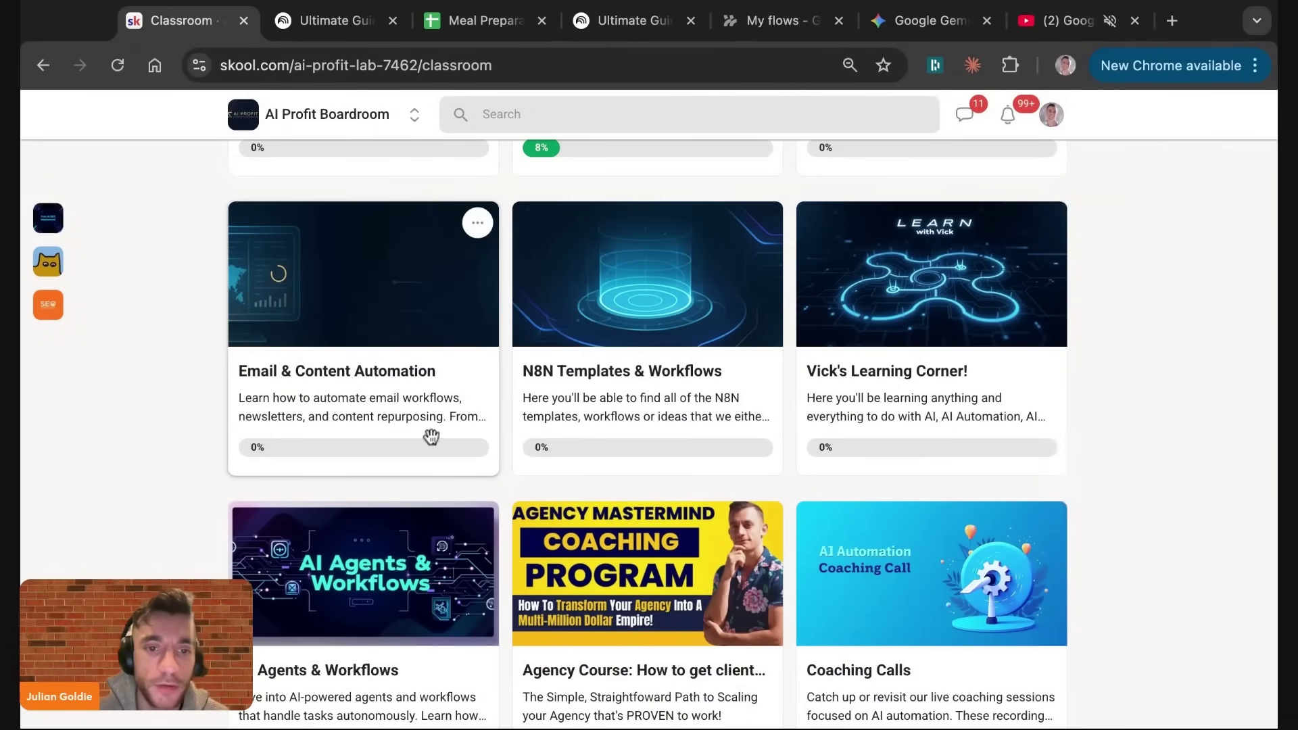
scroll(431, 437, down, 3)
scroll(412, 574, down, 5)
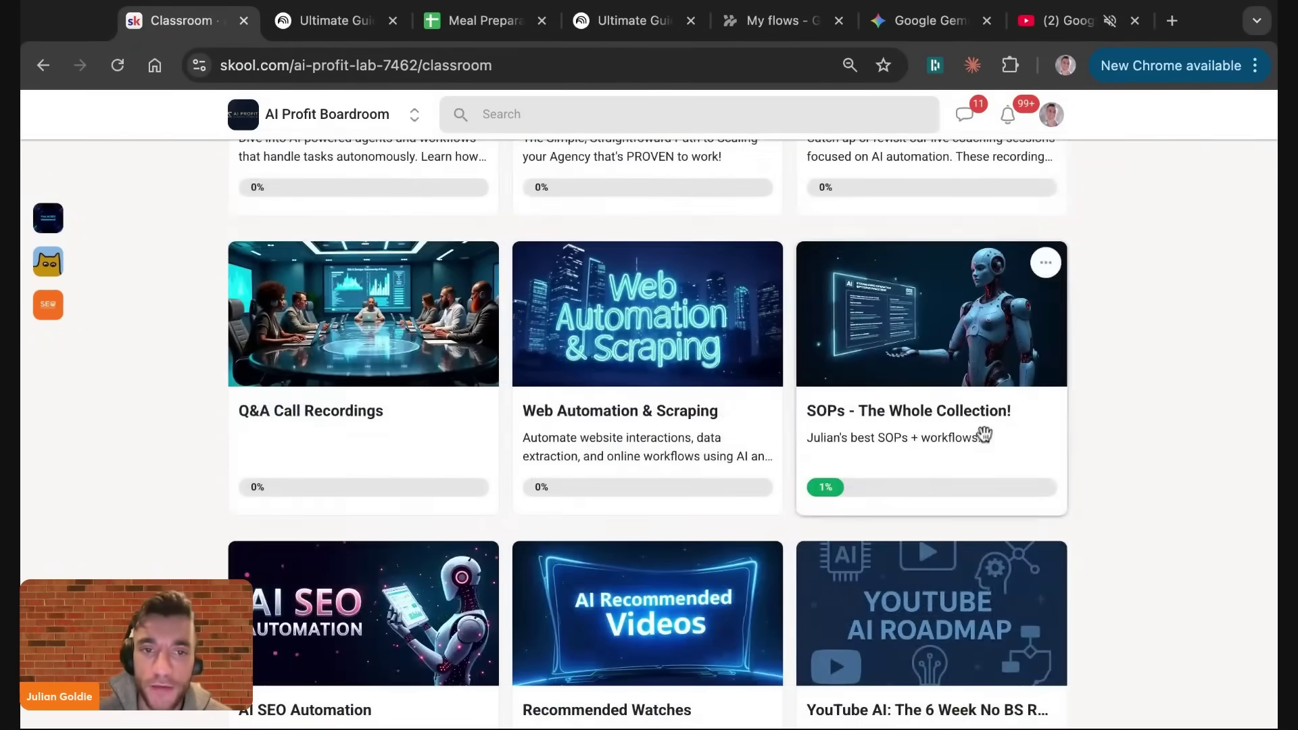
scroll(507, 385, down, 4)
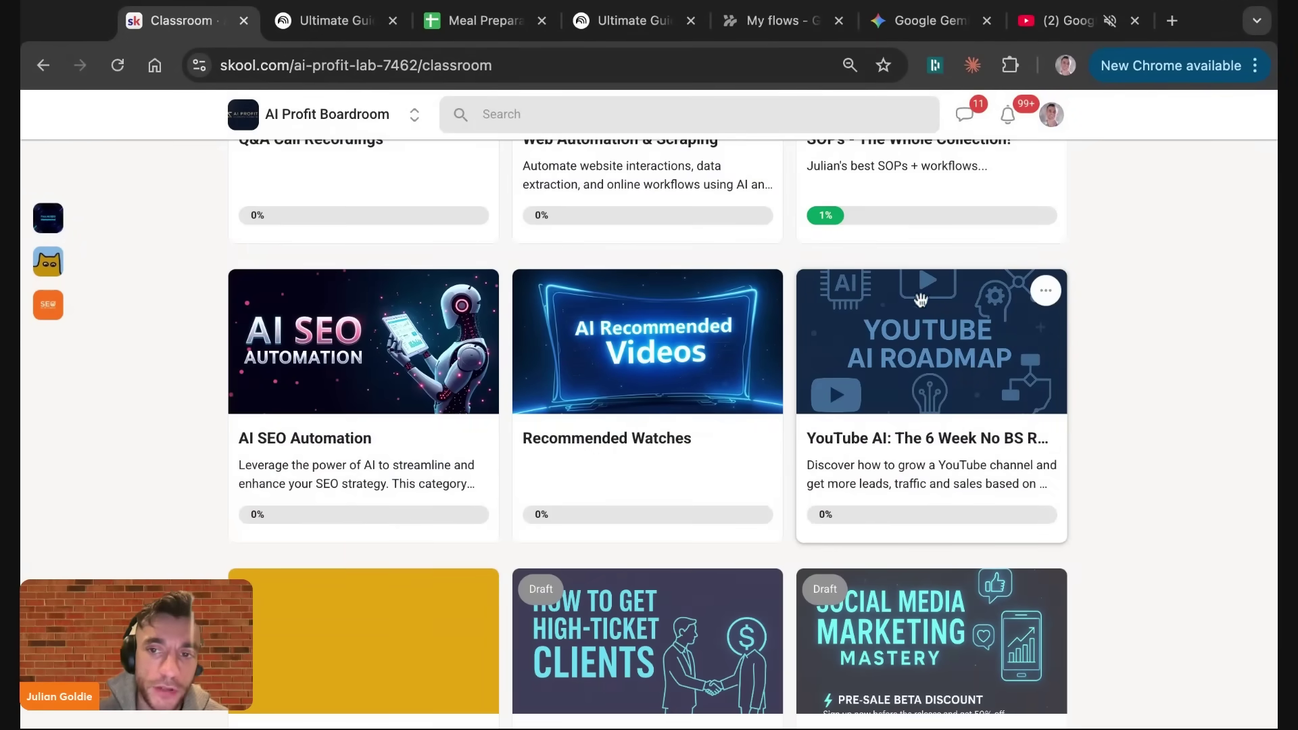
click(916, 345)
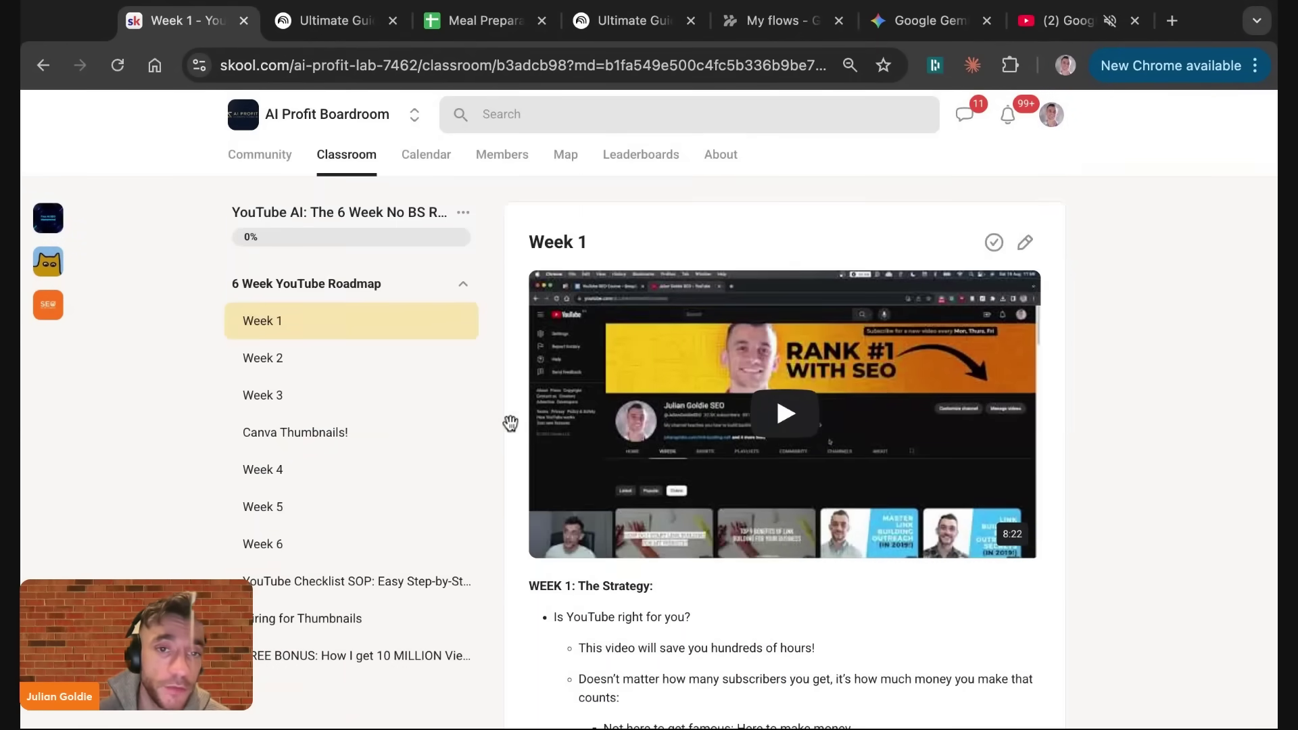
Step: View the AI Profit Boardroom's About page with the page enlarged, and return to the community feed
click(349, 155)
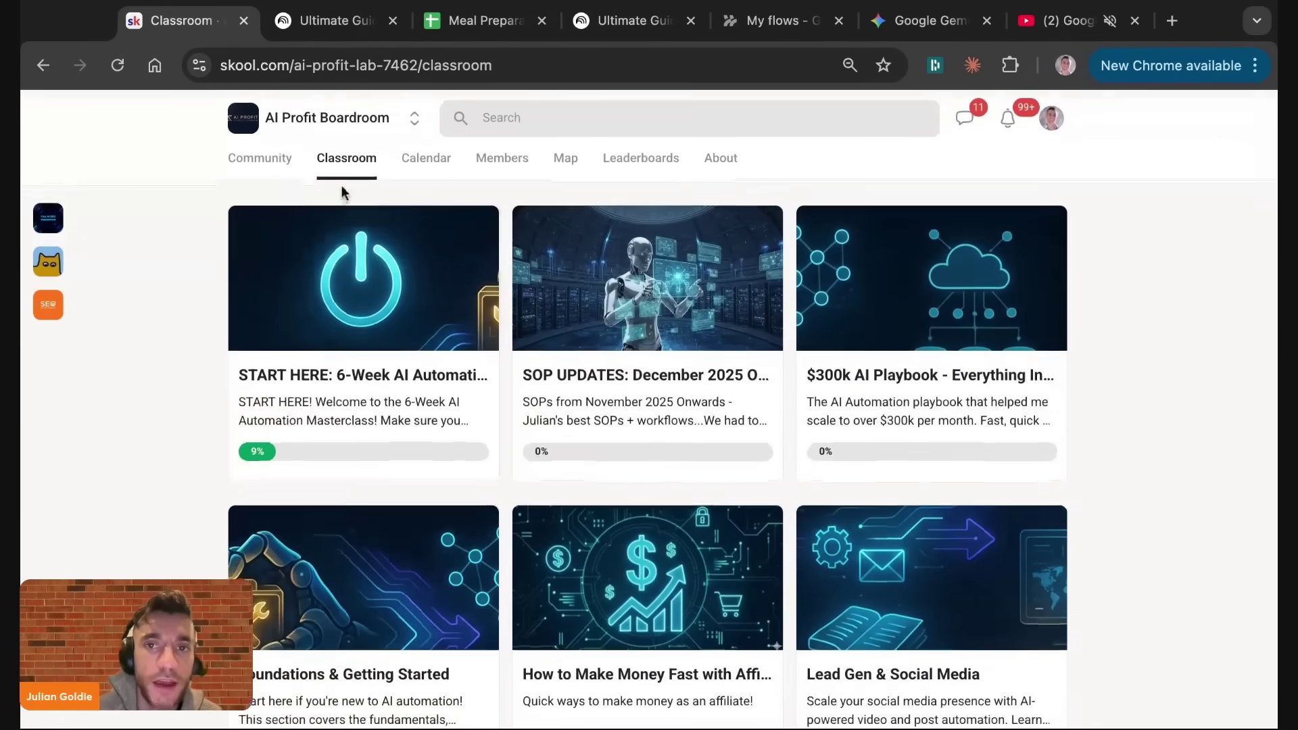
click(720, 158)
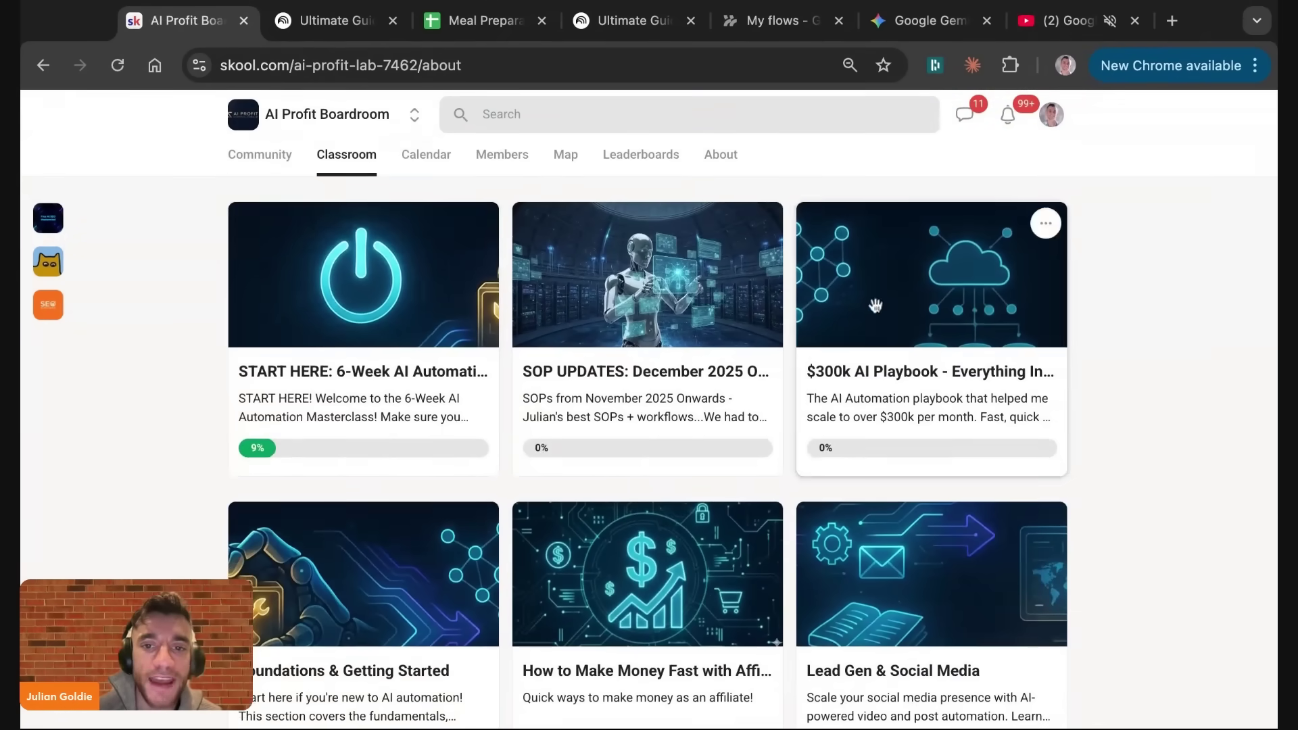
key(super+minus)
key(super+minus)
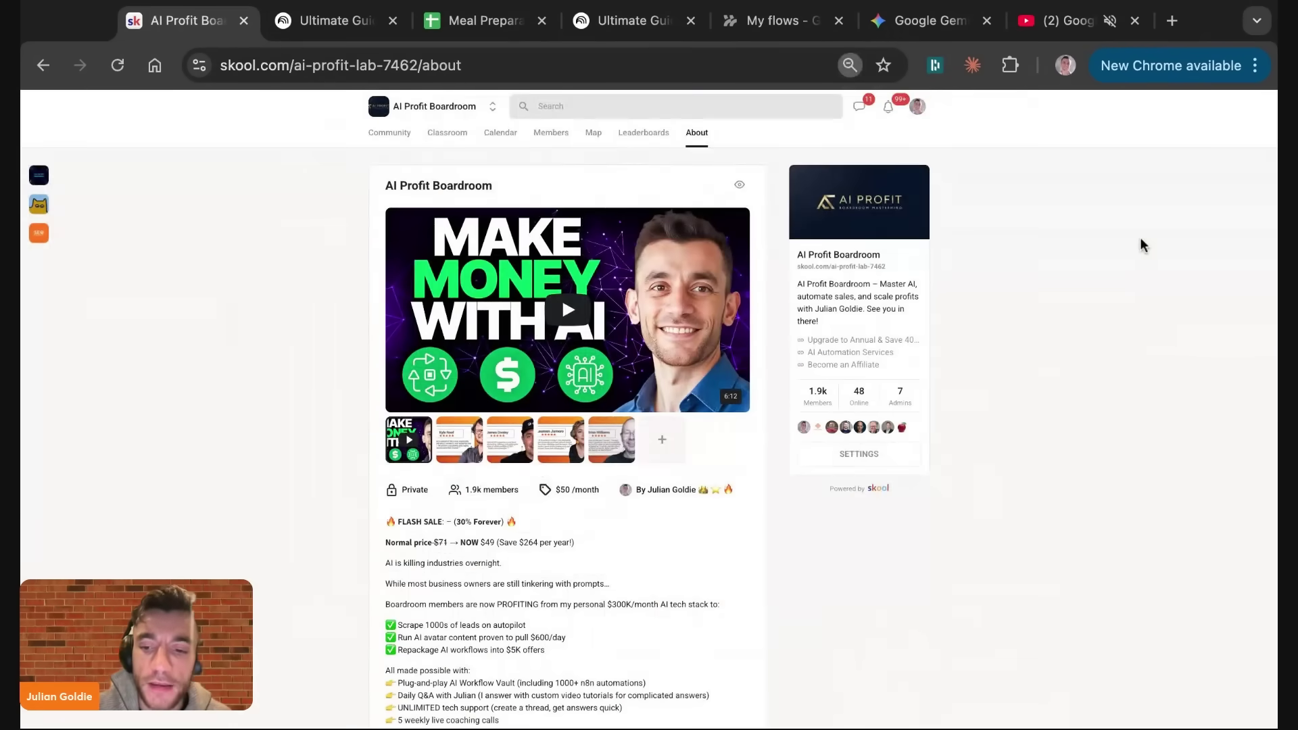
key(super+plus)
key(super+plus)
key(super+plus)
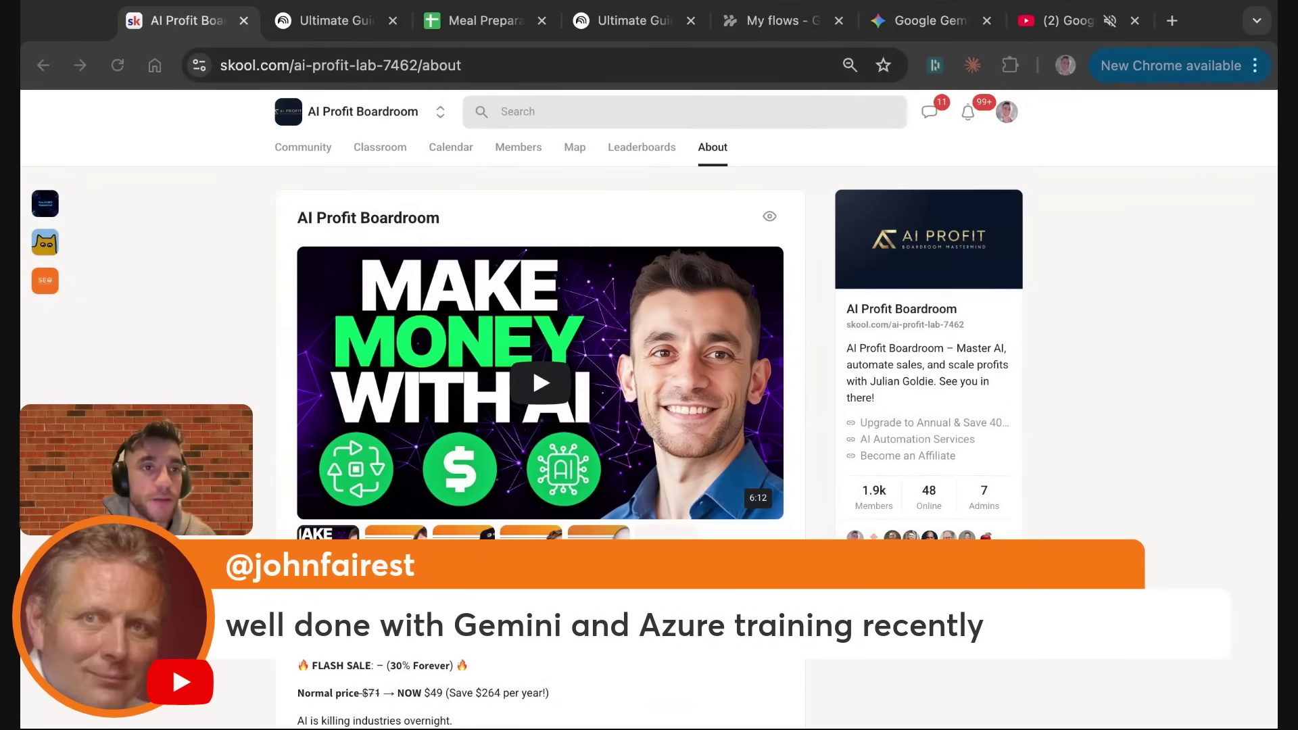
click(1082, 476)
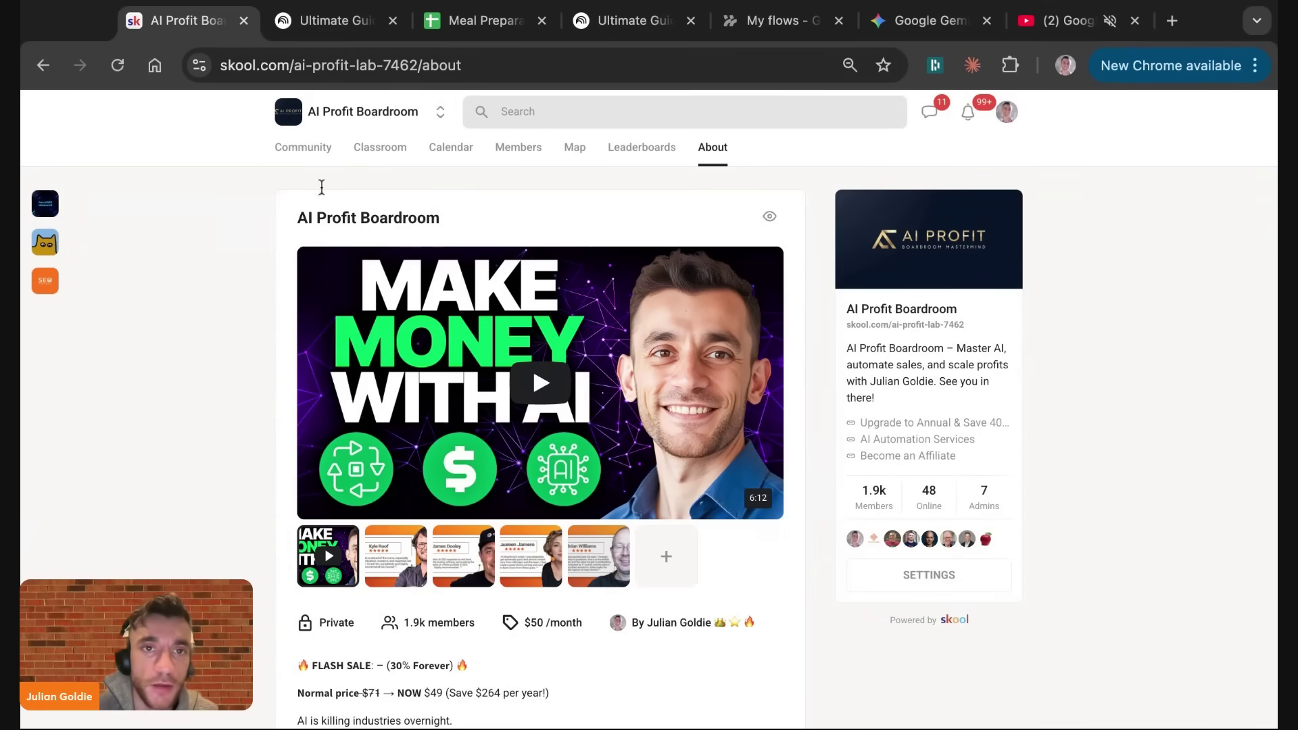
click(300, 150)
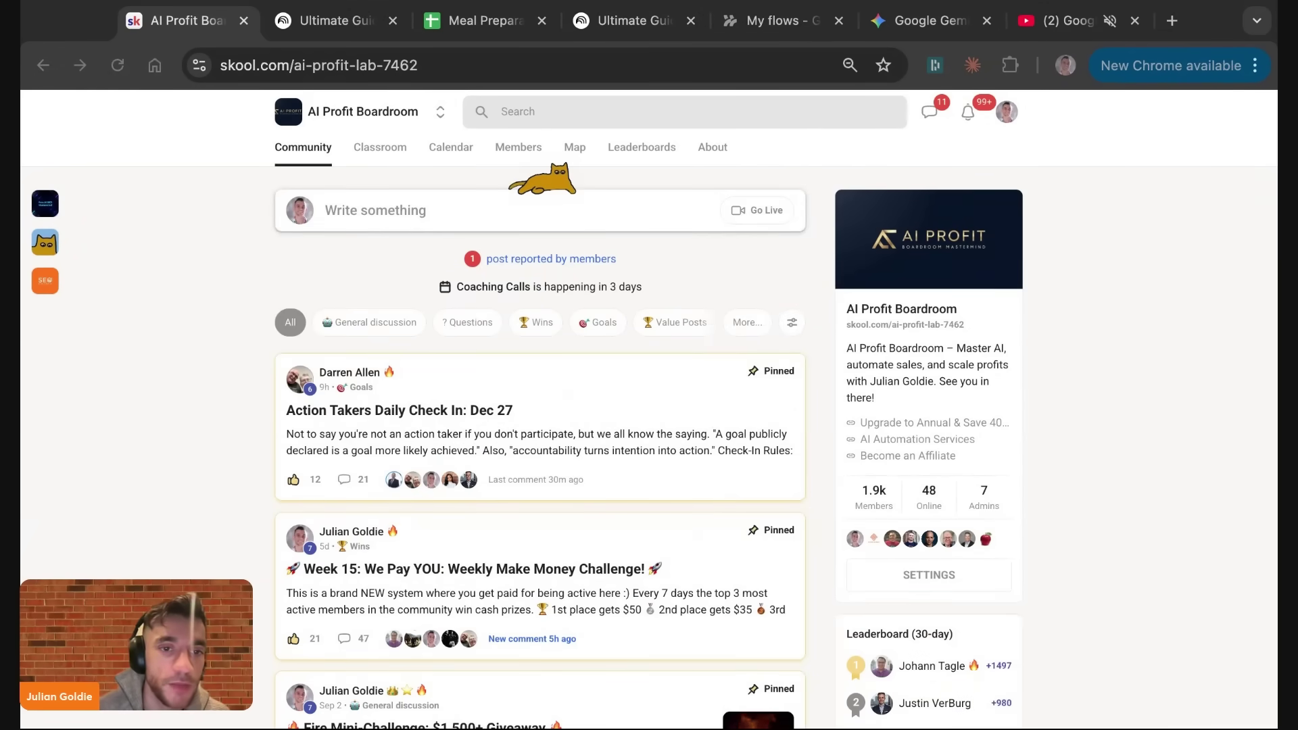